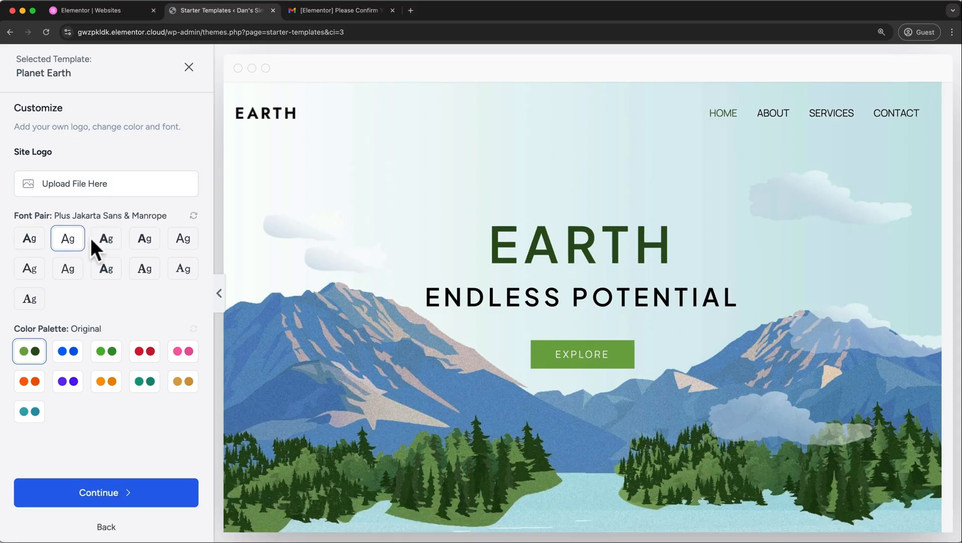
Apply a different font pair and the blue color palette to the Planet Earth starter template.
click(106, 241)
click(69, 354)
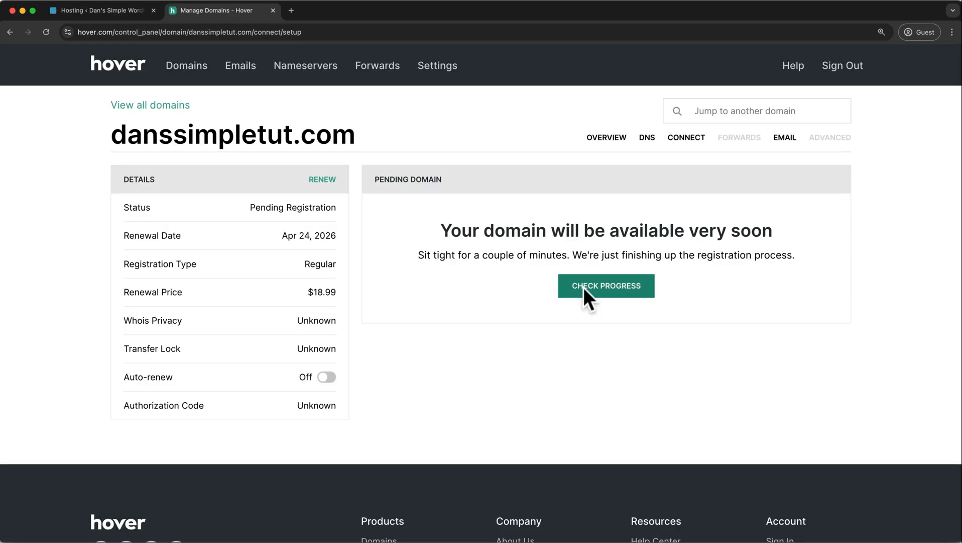
Check the registration progress of the pending domain danssimpletut.com.
click(584, 286)
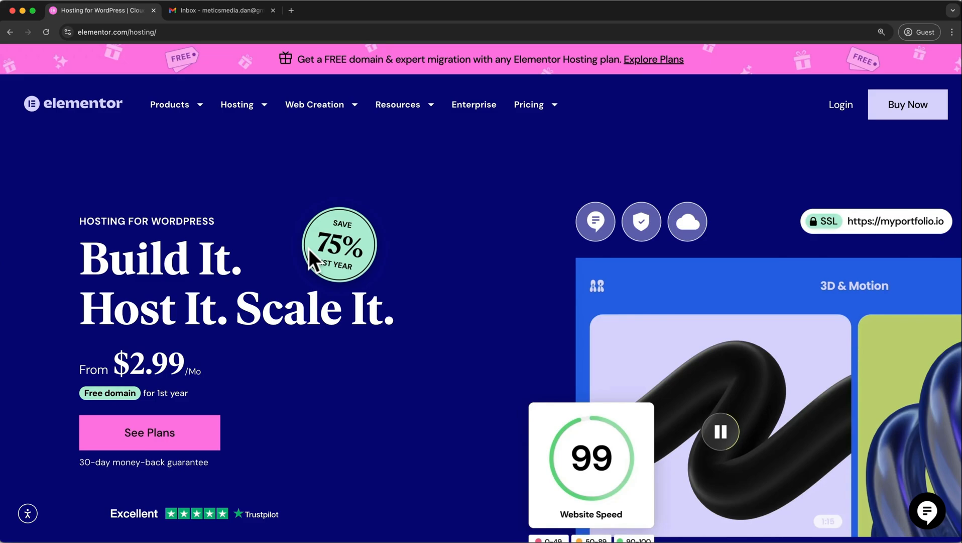
View the Elementor hosting plans and buy the Lite plan at $2.99 per month.
click(200, 431)
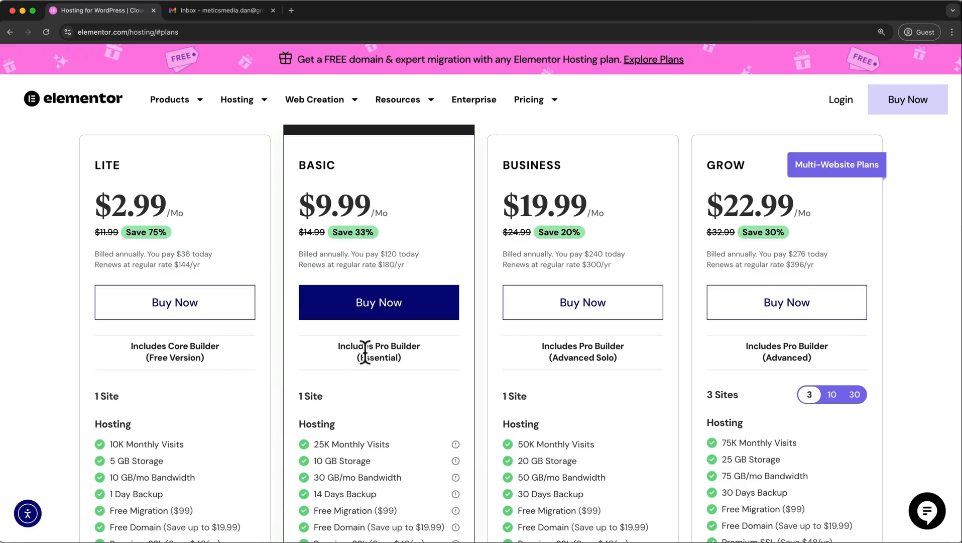
click(229, 319)
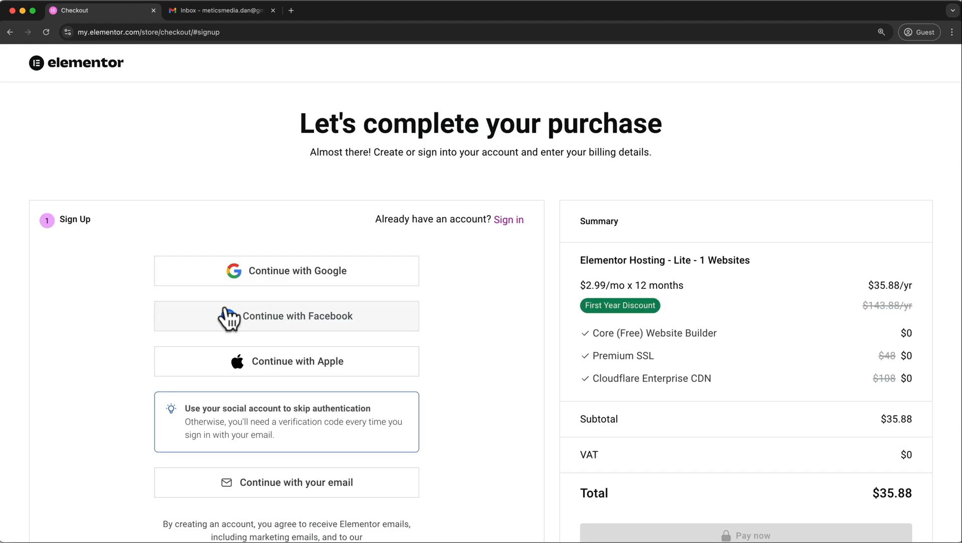
Sign up with an email address, filling in the account email and password, and create the account.
click(187, 494)
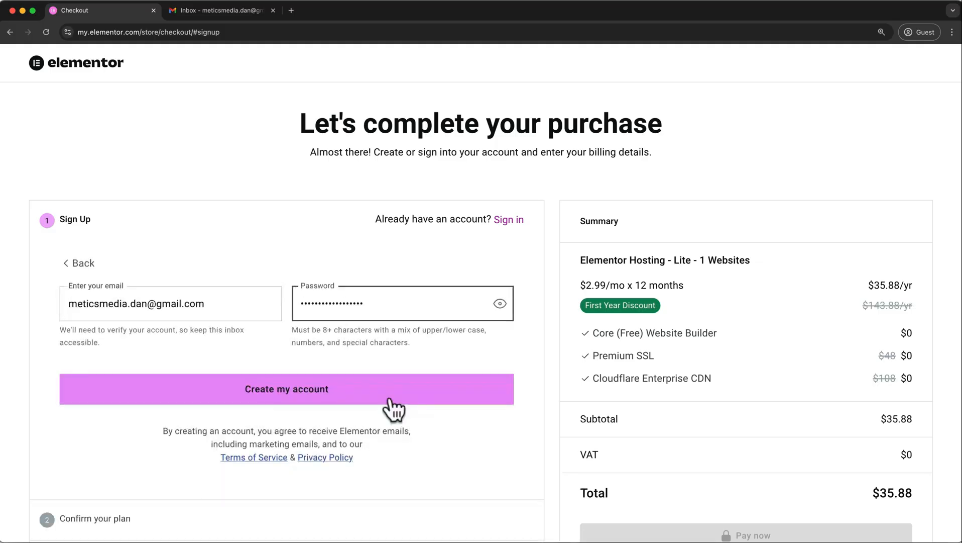
click(390, 400)
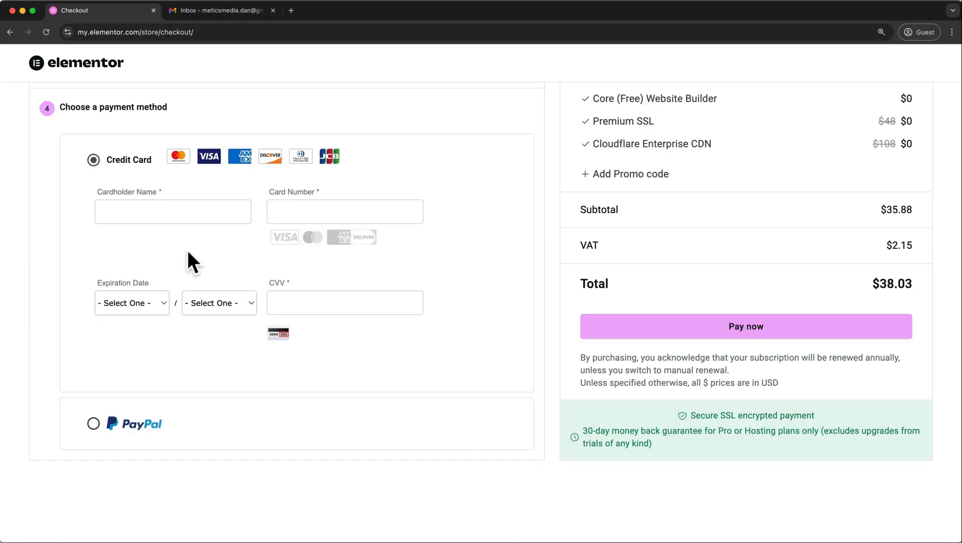
Fill in the cardholder name, card number, expiration date and CVV for credit card payment and pay for the plan.
click(180, 211)
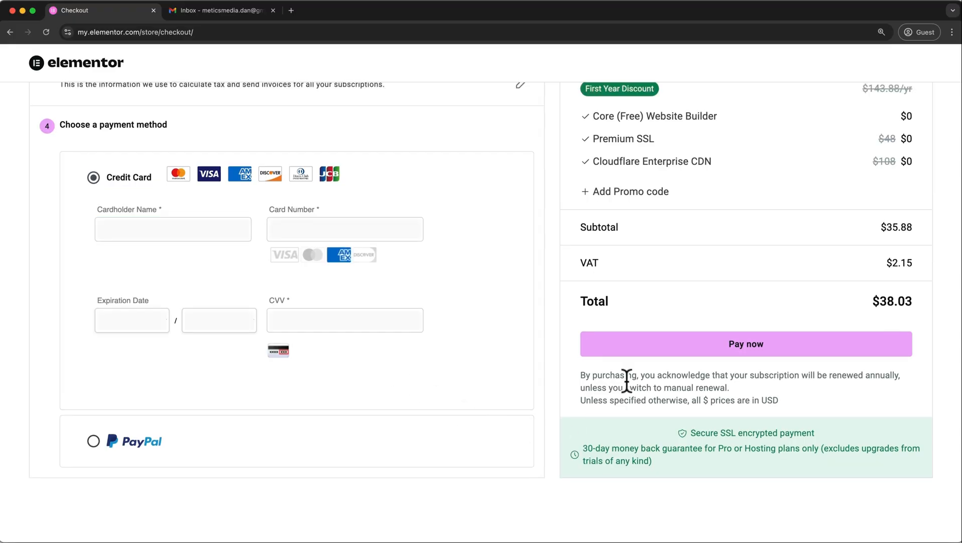
click(649, 344)
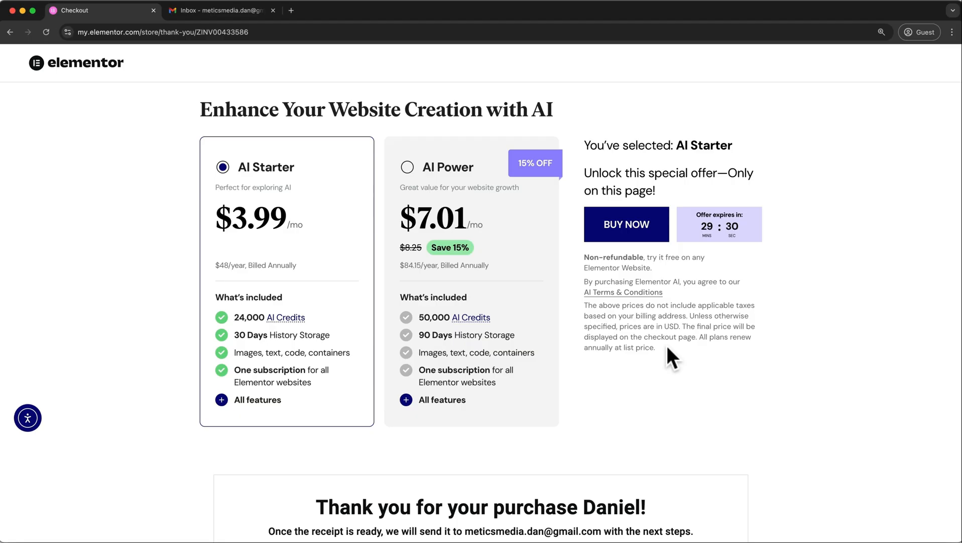
Proceed from the purchase confirmation to website creation, skipping the AI offer, and exit the site creation page to the Websites overview.
scroll(667, 345, down, 5)
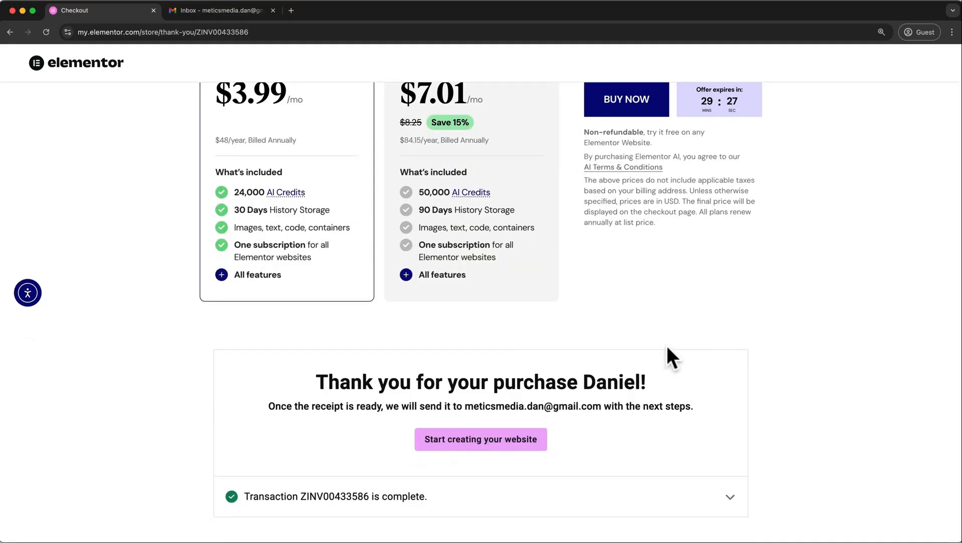
click(540, 441)
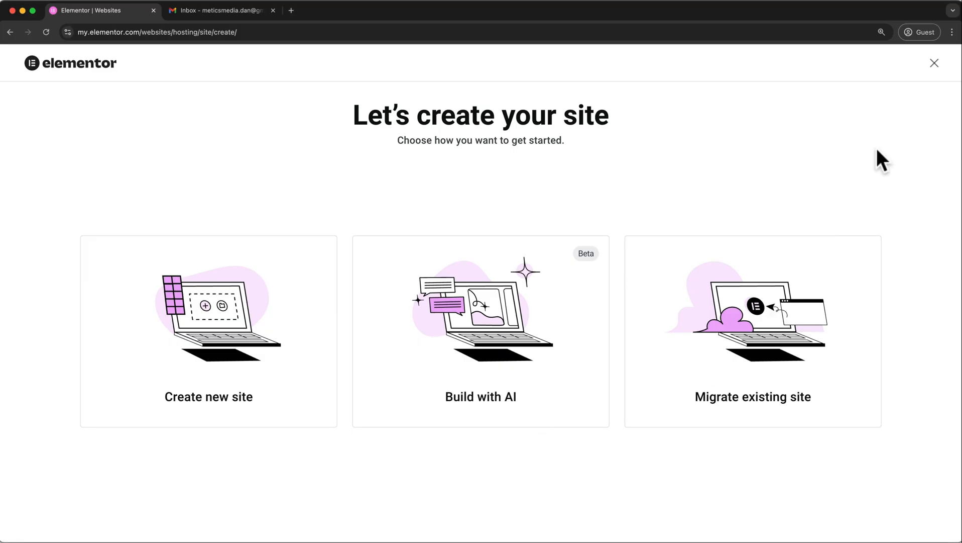
click(934, 64)
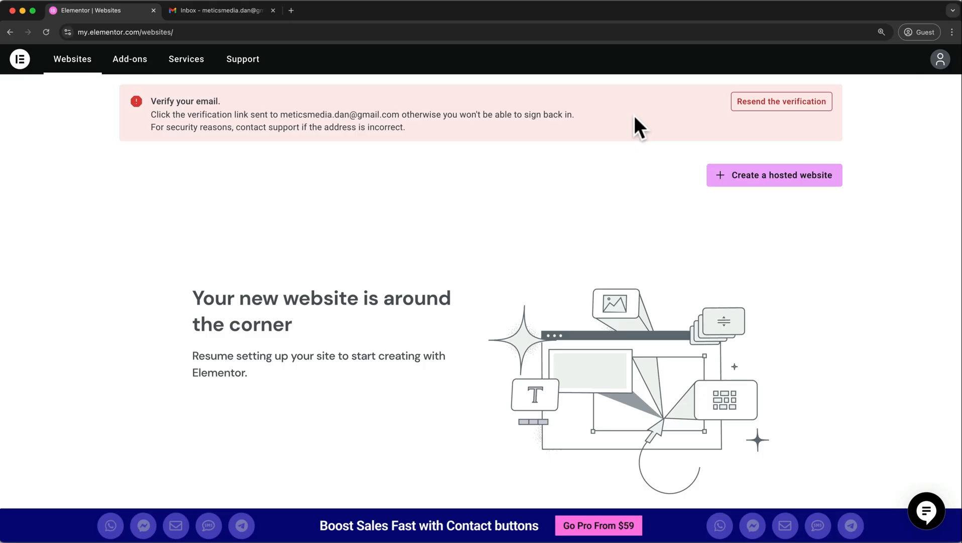
Switch to Gmail, open the "[Elementor] Please Confirm Your Email Address" message and confirm the account's email address.
click(244, 11)
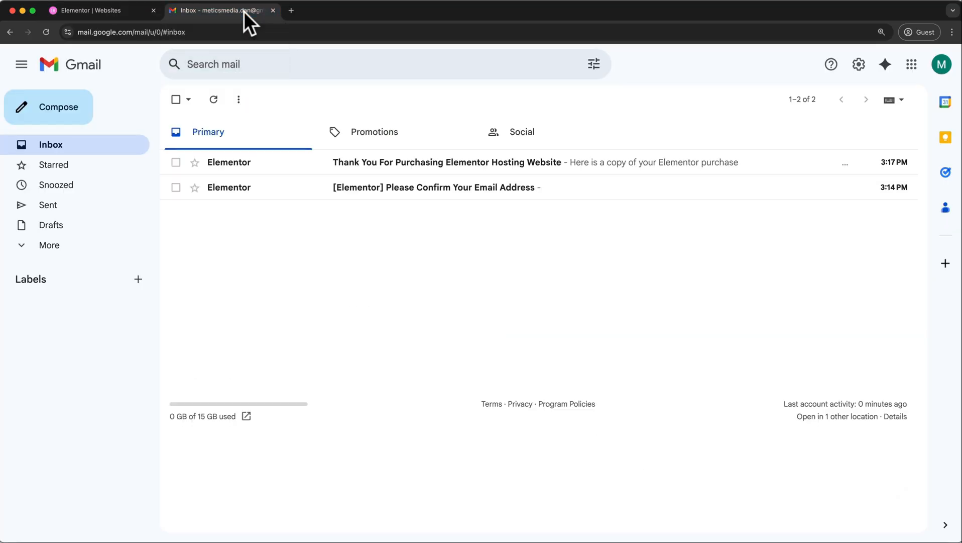
click(447, 191)
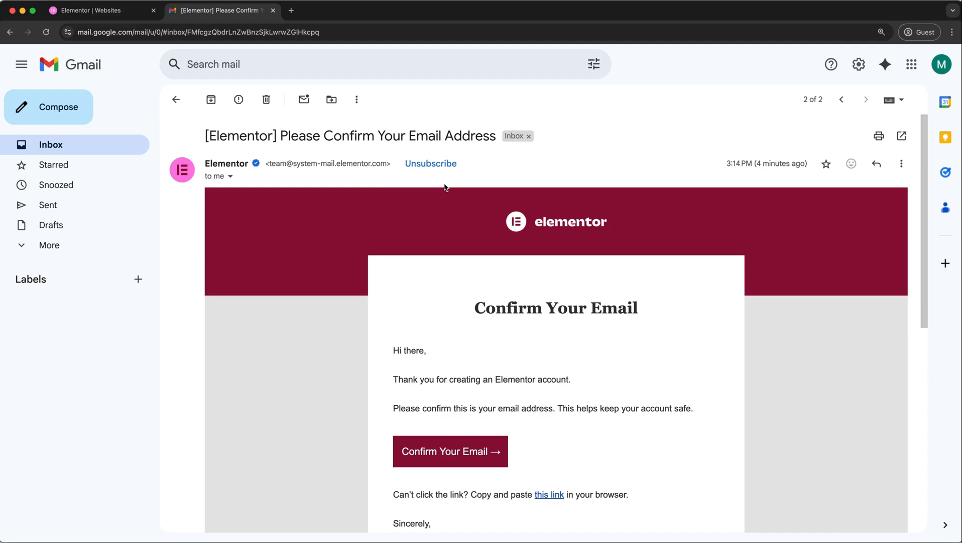
click(408, 455)
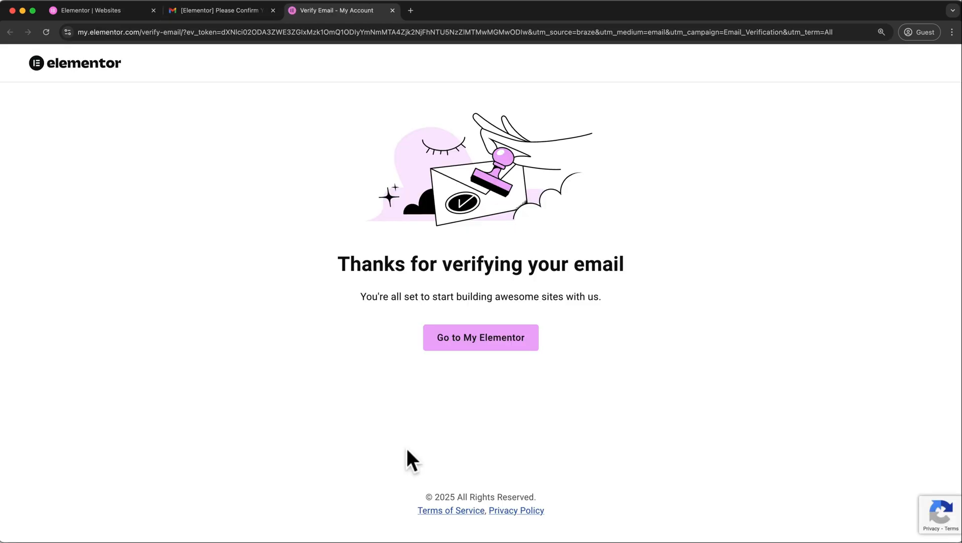
Go to My Elementor after verification, return to the original Websites page and close the duplicate one.
click(485, 349)
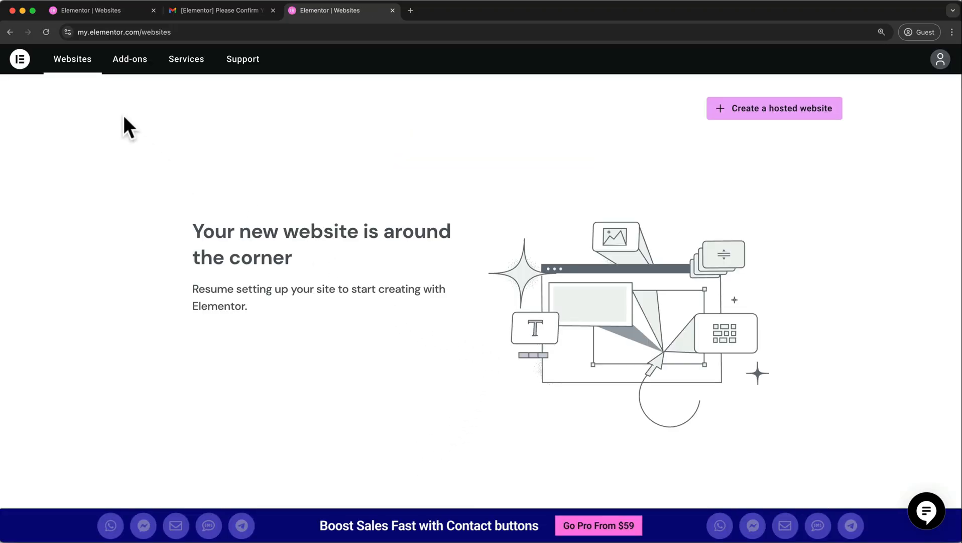
click(102, 14)
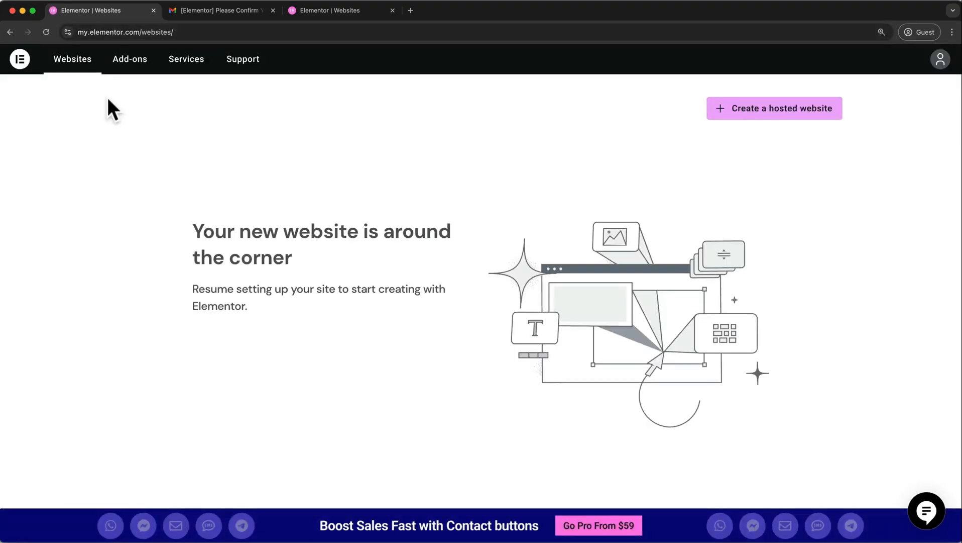
click(393, 9)
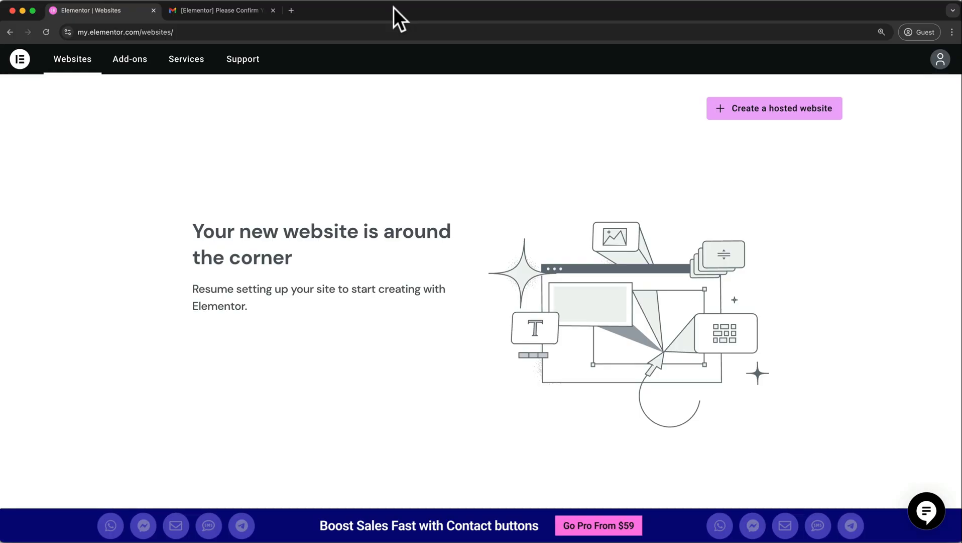
Create a new hosted website on the existing Lite subscription with a temporary domain and continue to its site setup.
click(749, 121)
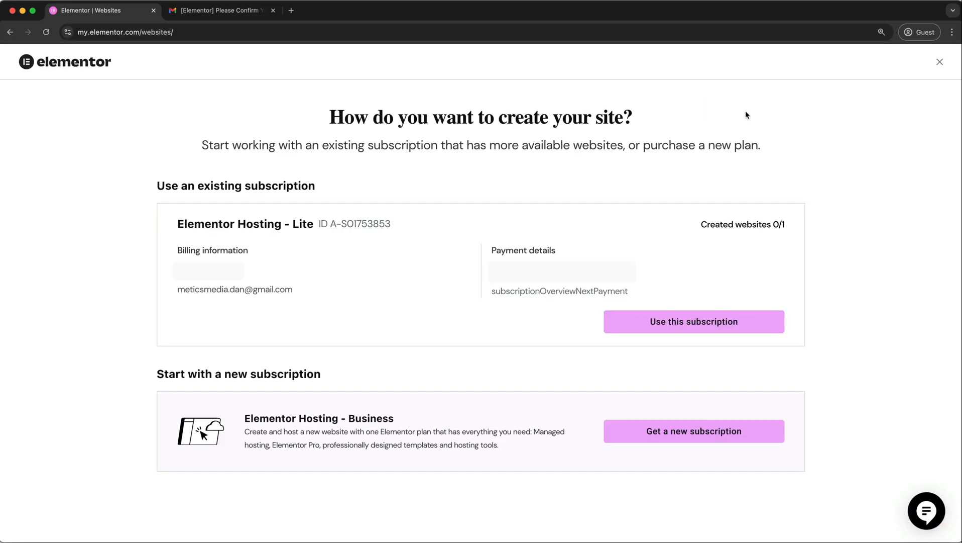
click(631, 324)
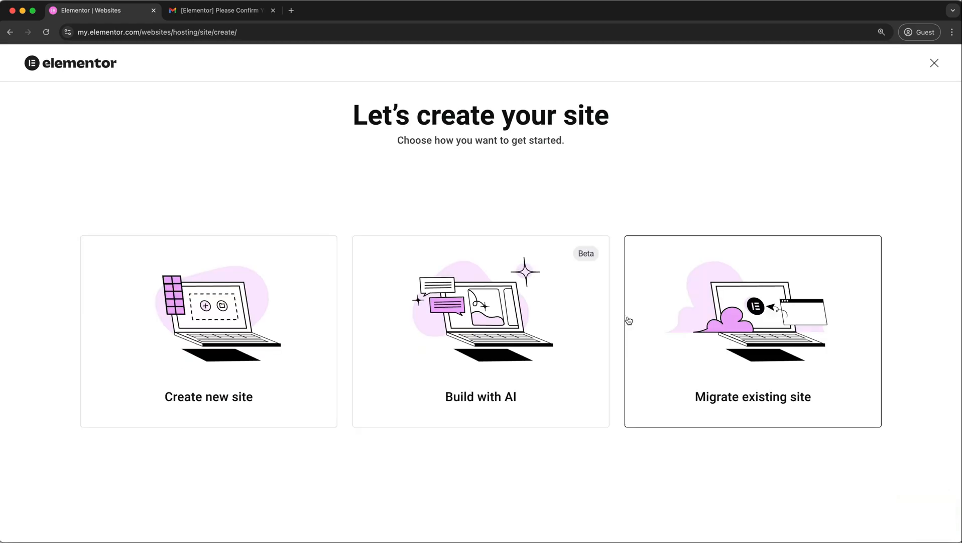
click(317, 390)
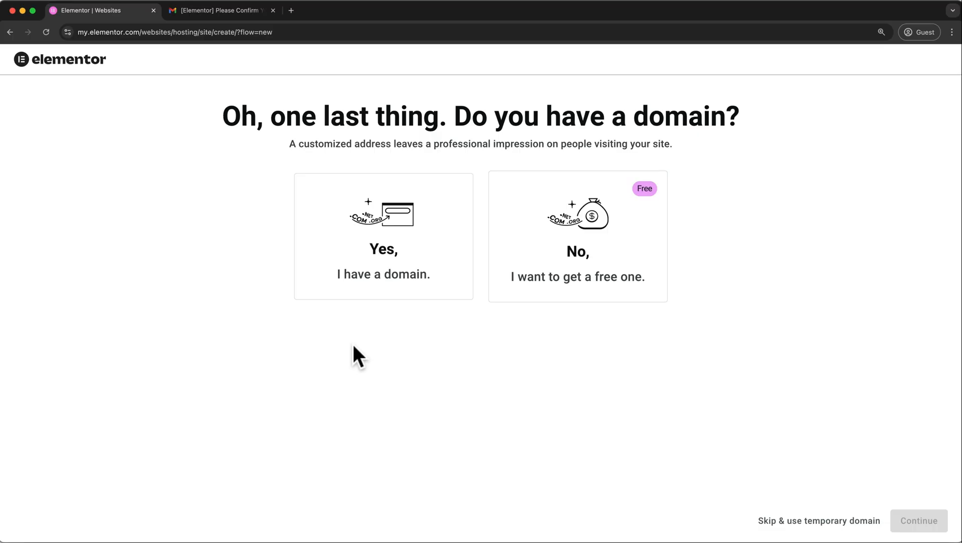
click(795, 520)
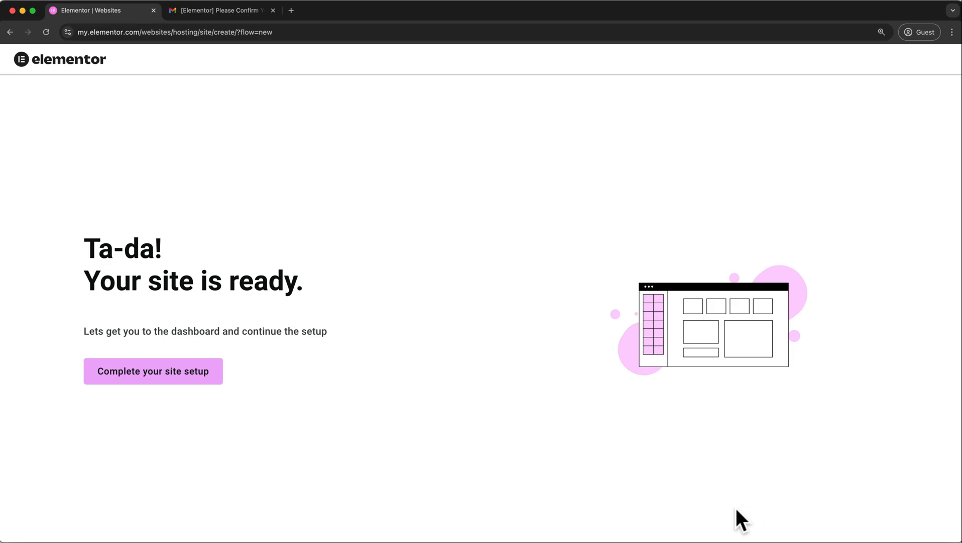
click(210, 382)
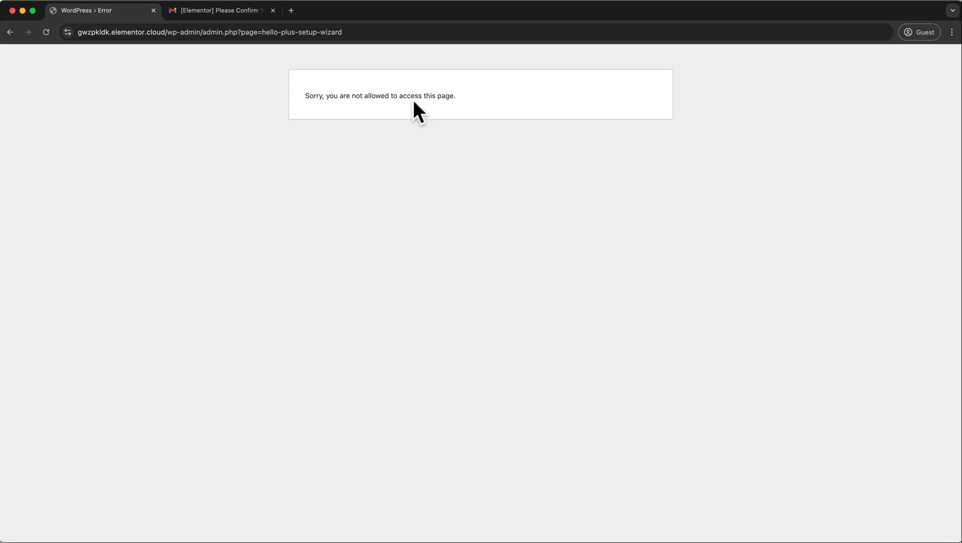
Search Google for Elementor in a new browser tab, open the official website and log in to the account.
click(290, 10)
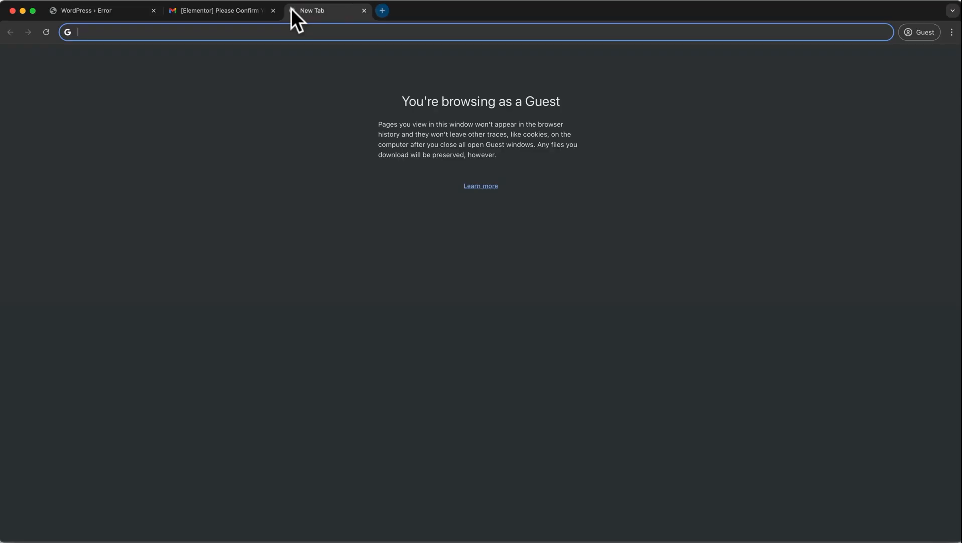
text(Elemen)
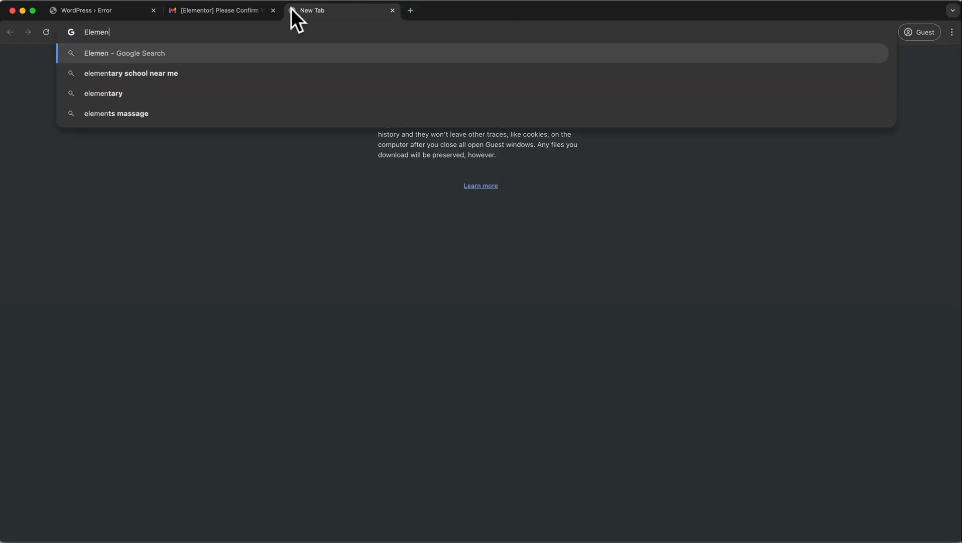
text(tor)
key(Return)
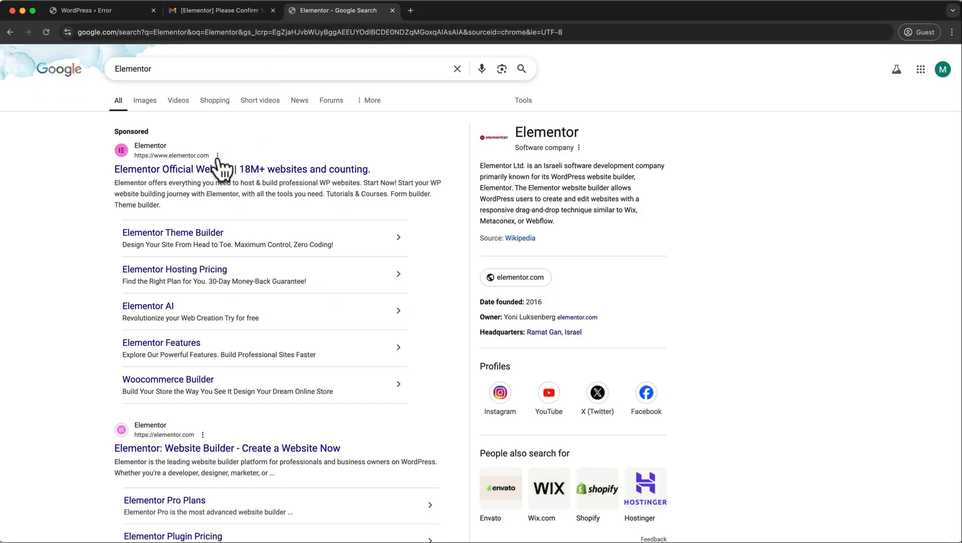
click(207, 170)
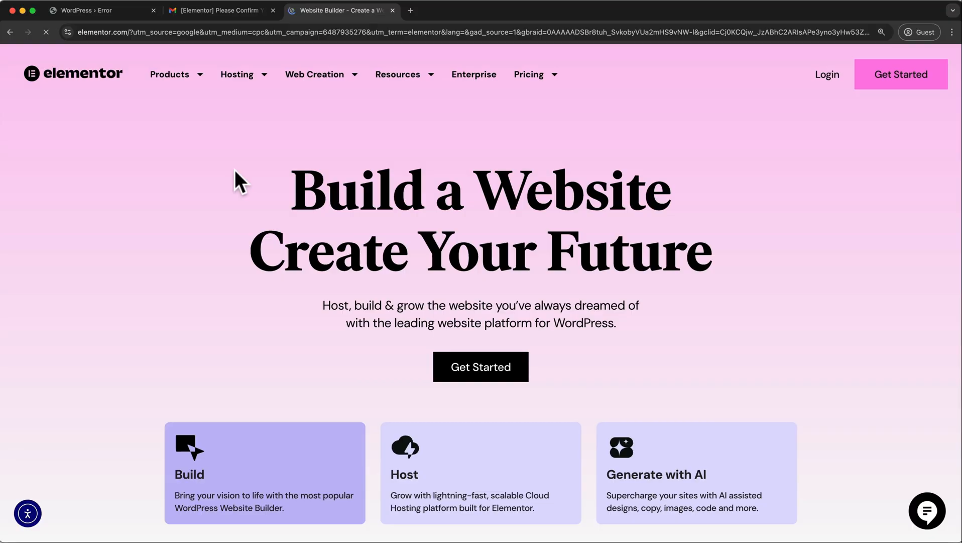
click(820, 82)
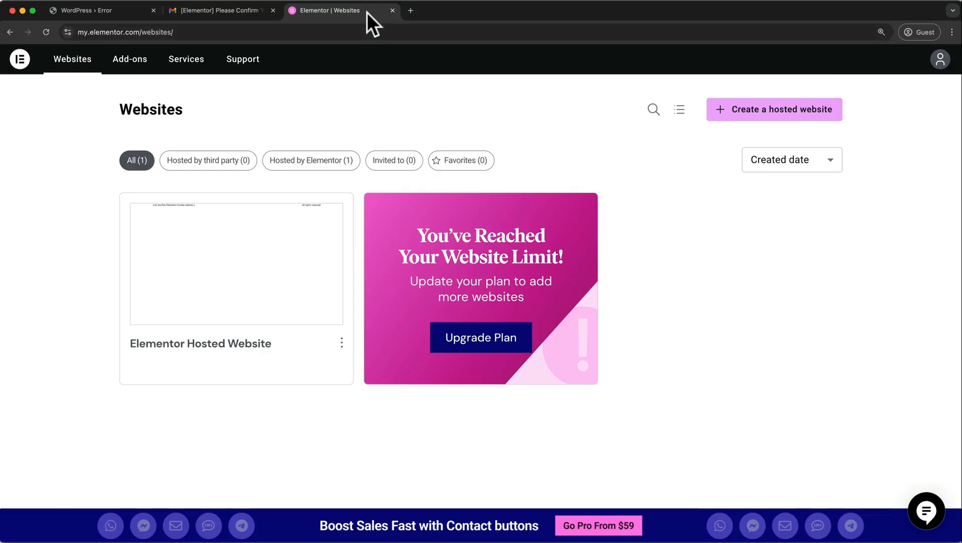
Move the Elementor Websites browser tab to the front and close the WordPress error page.
drag(366, 12, 107, 8)
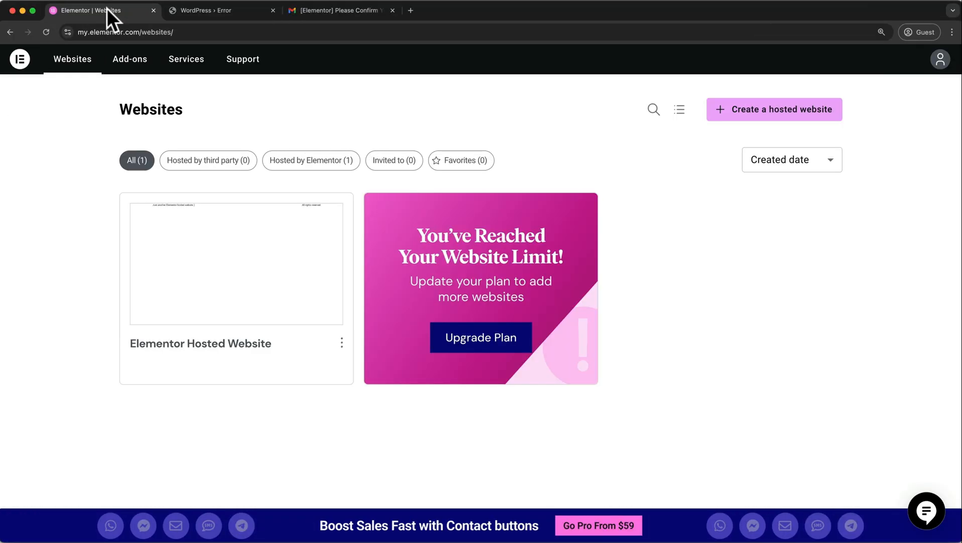
click(272, 10)
Open the WordPress dashboard of Elementor Hosted Website and dismiss the Image Optimizer notice and the welcome panel.
mouse_move(265, 261)
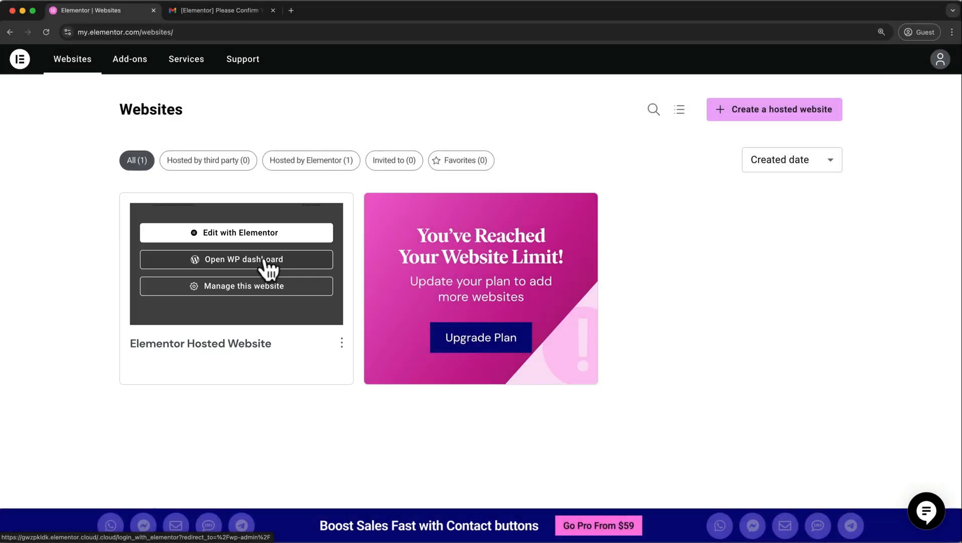
click(265, 262)
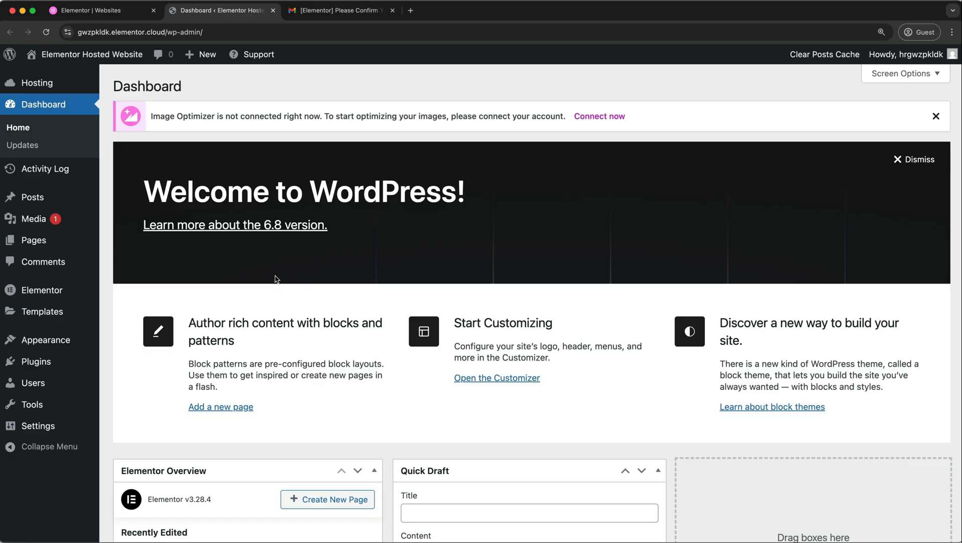
click(934, 117)
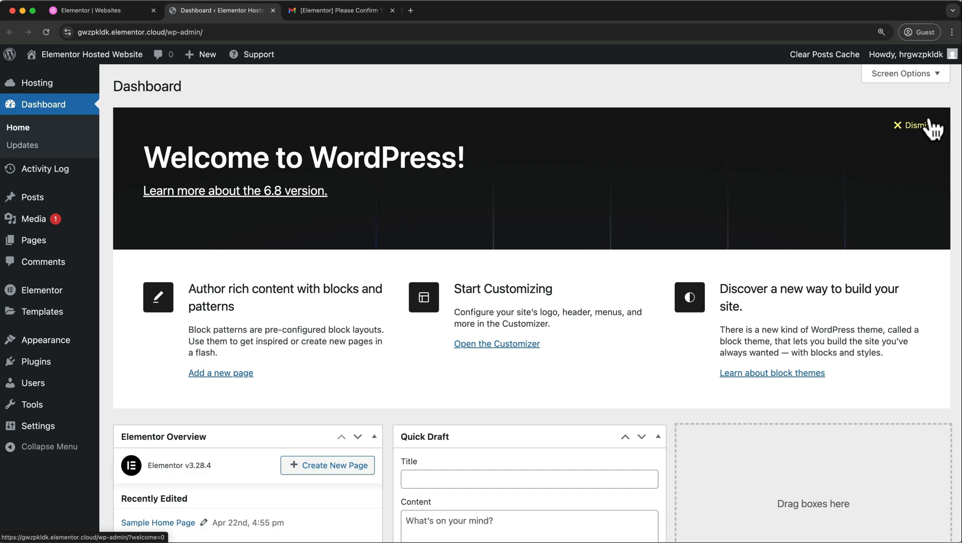
click(930, 123)
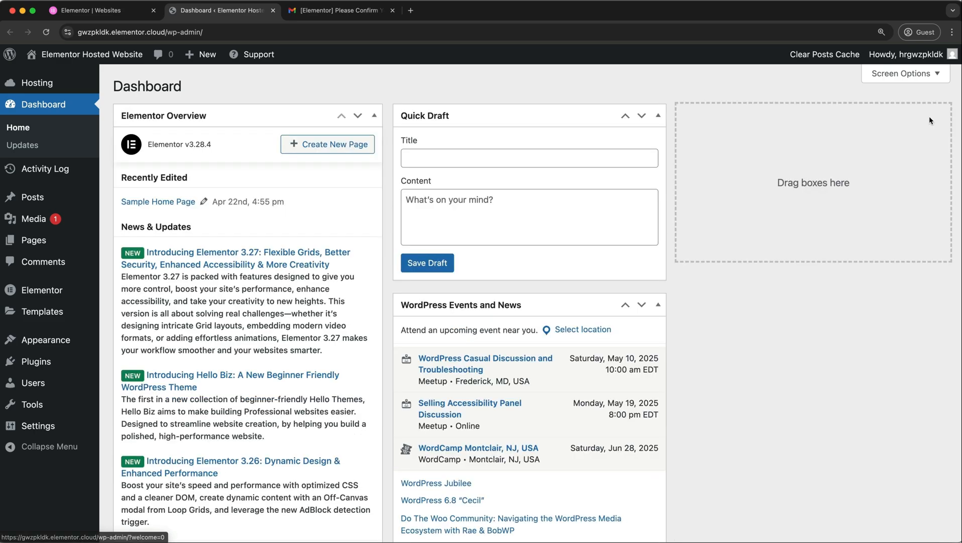
Hide all dashboard boxes through the screen options: Elementor Overview, Site Health Status, At a Glance, Activity, Quick Draft, and WordPress Events and News.
click(937, 76)
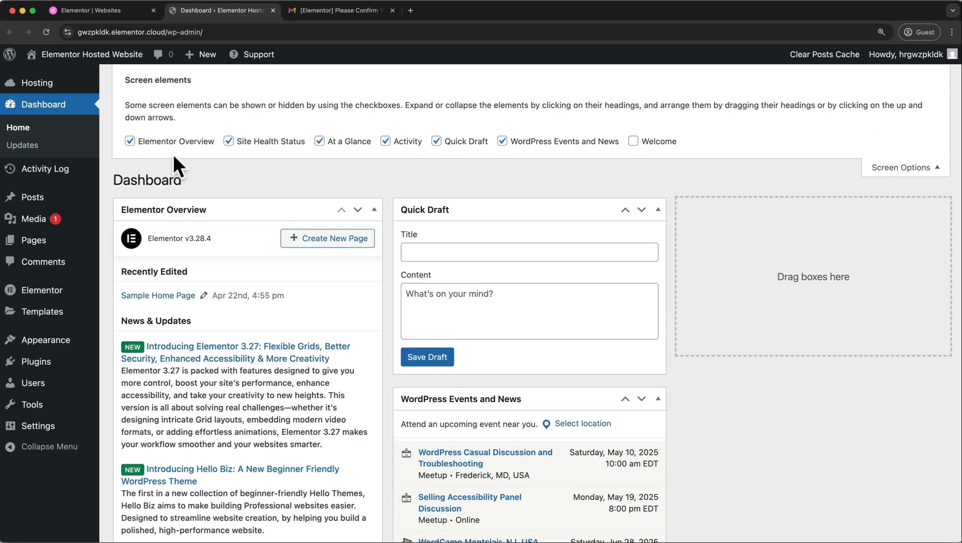
click(129, 140)
click(228, 141)
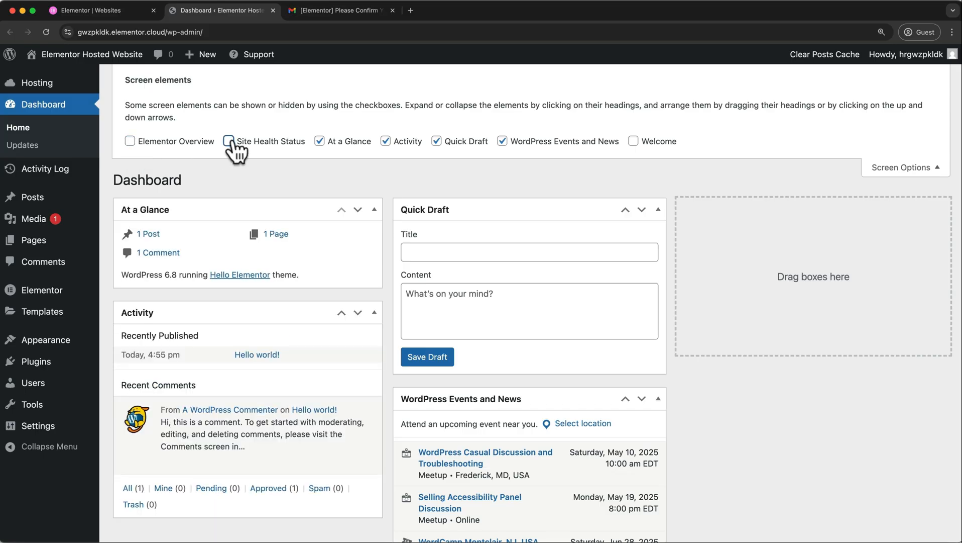
click(320, 141)
click(503, 141)
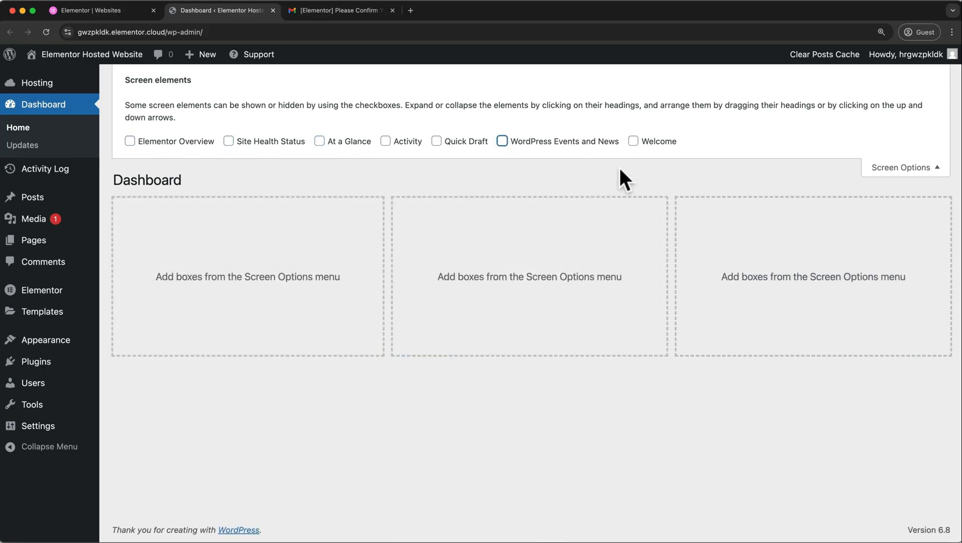
Close the screen options, then trash the "Hello world!" post and delete it permanently.
click(929, 170)
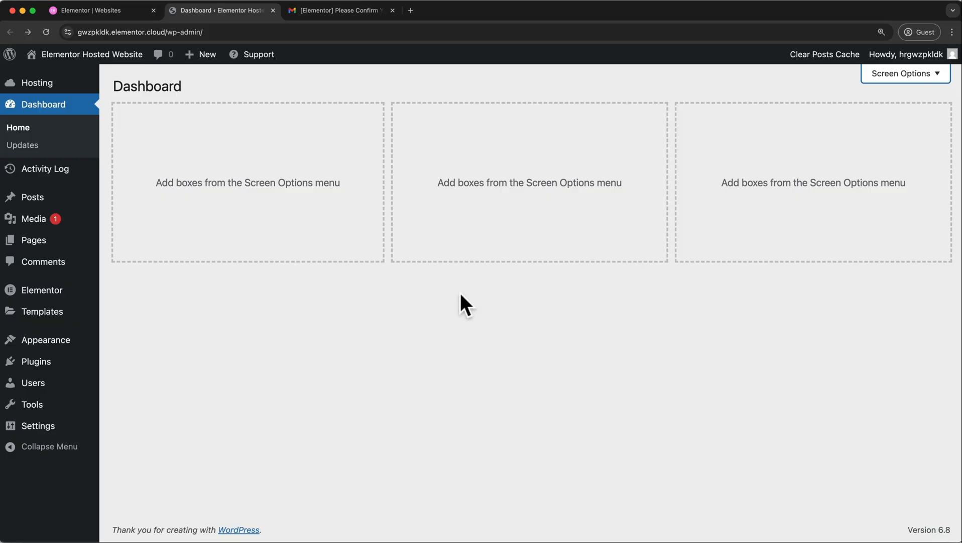
mouse_move(58, 202)
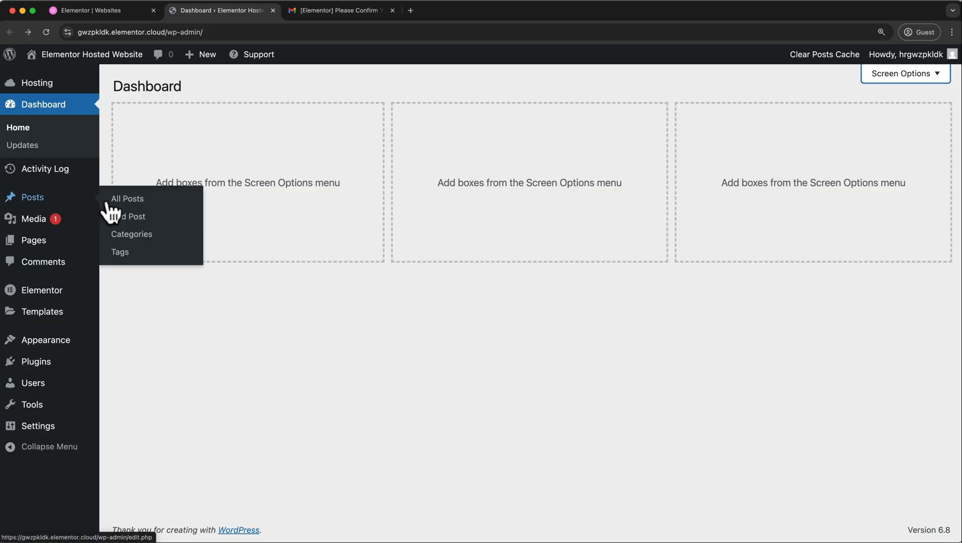
click(123, 199)
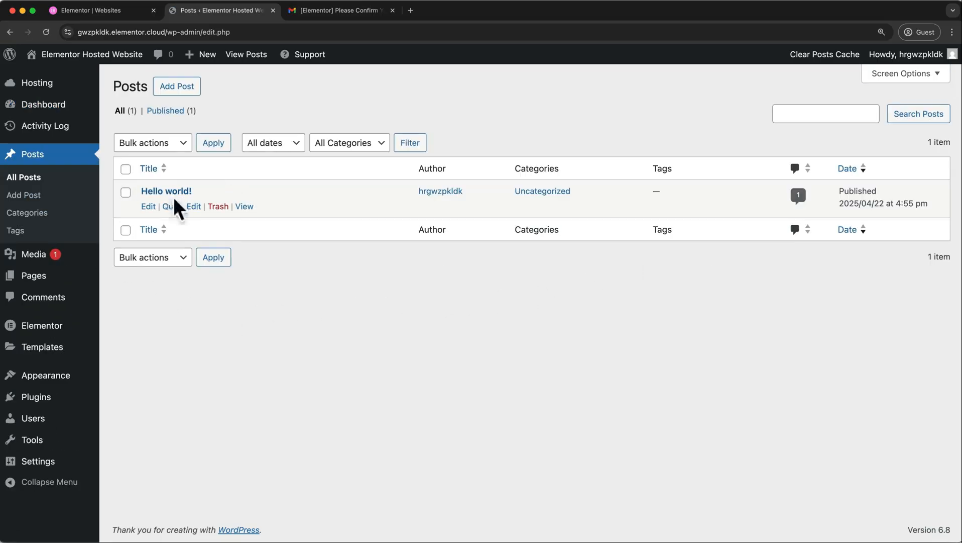
click(217, 206)
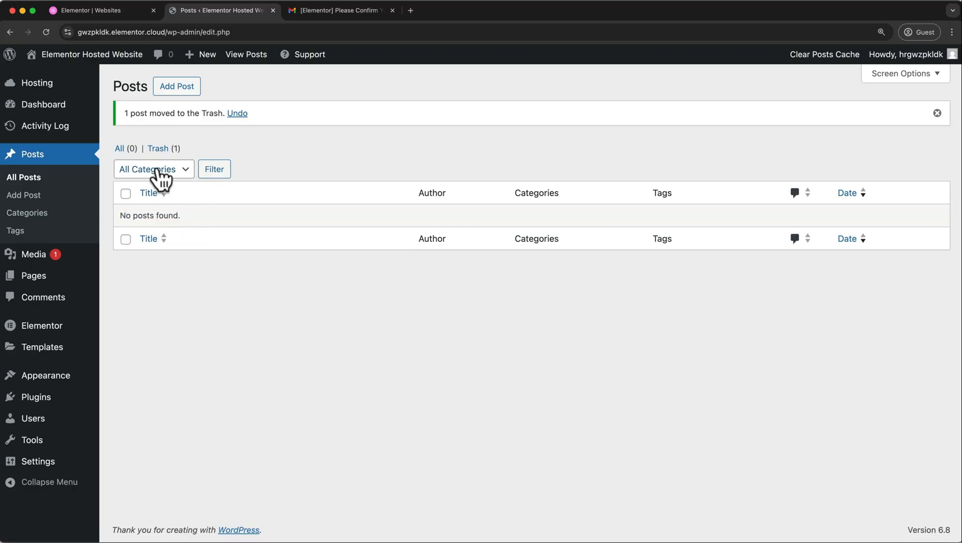
click(154, 150)
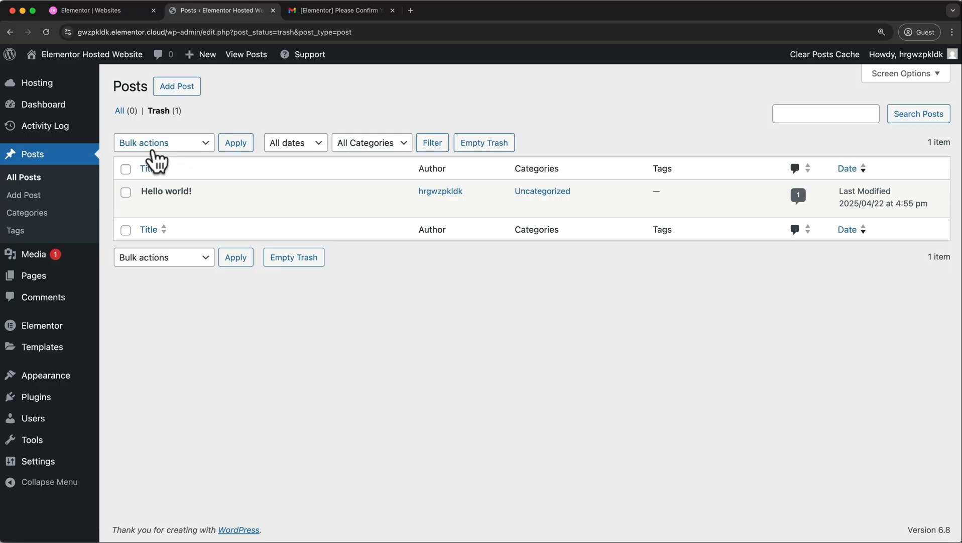
click(206, 206)
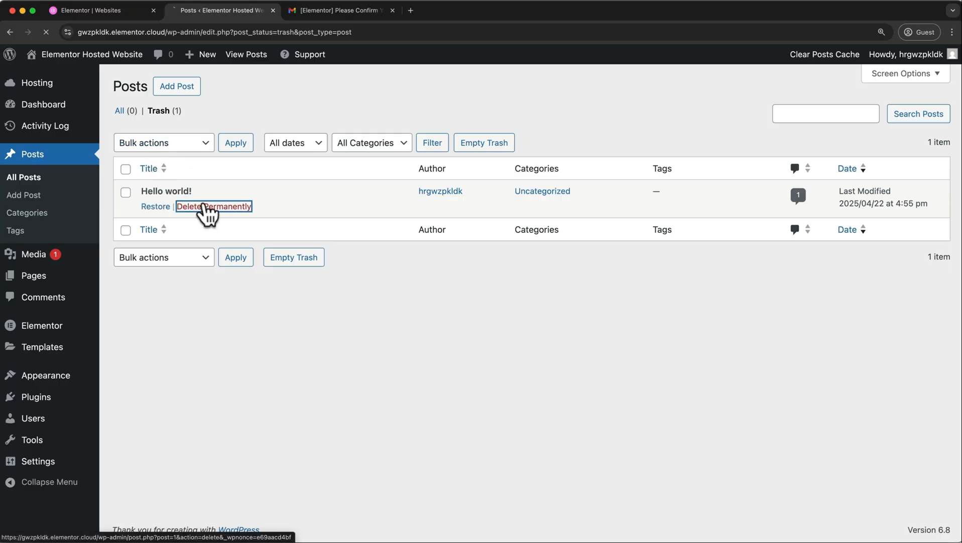
Move the Sample Home Page to the trash and delete it permanently.
mouse_move(63, 287)
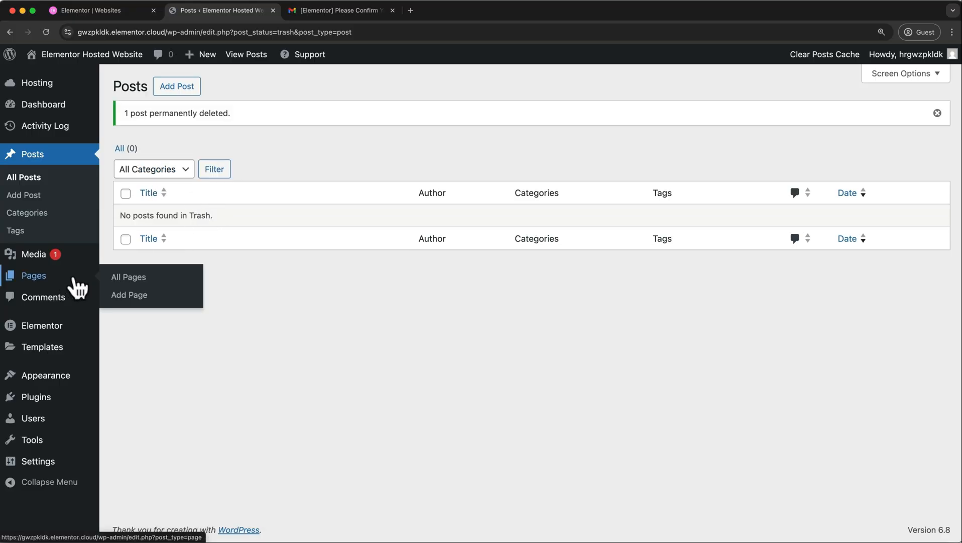
click(118, 278)
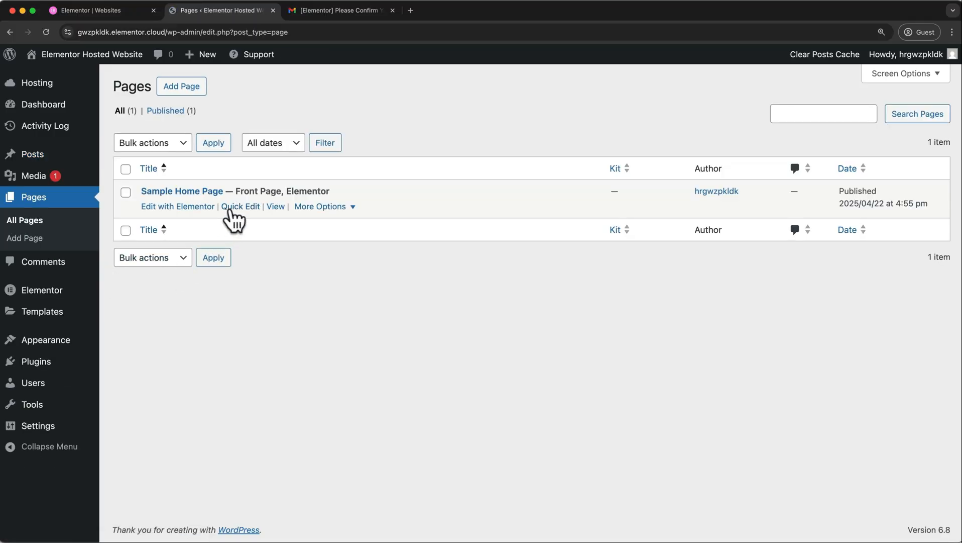
click(329, 210)
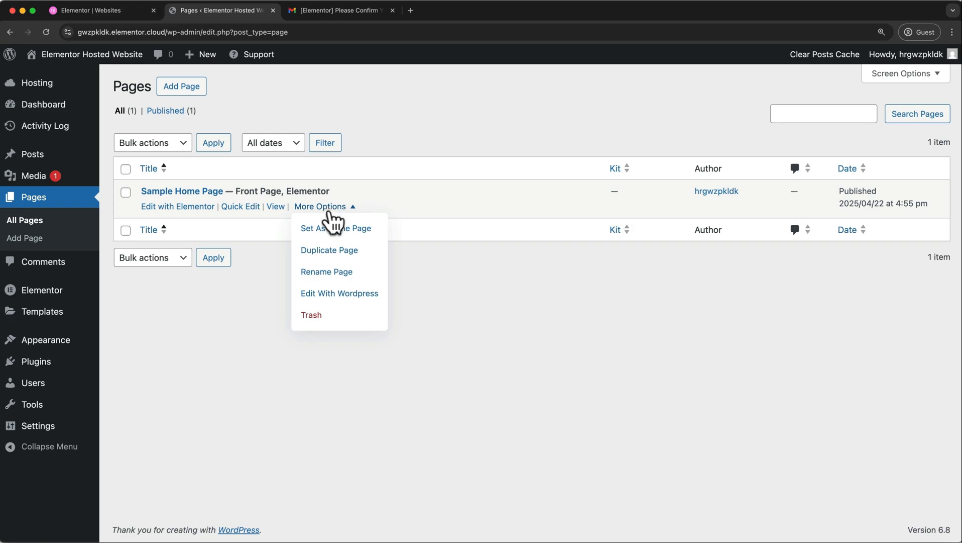
click(310, 315)
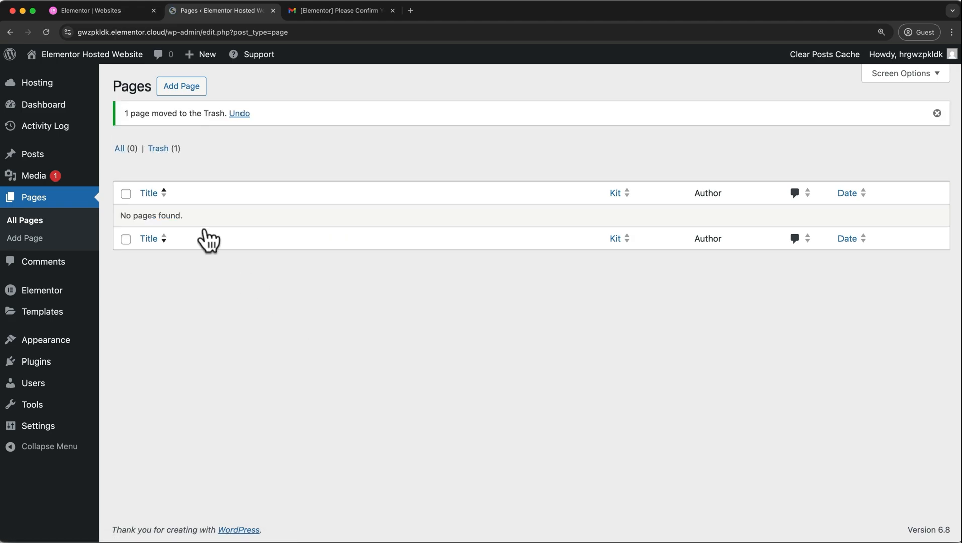
click(159, 149)
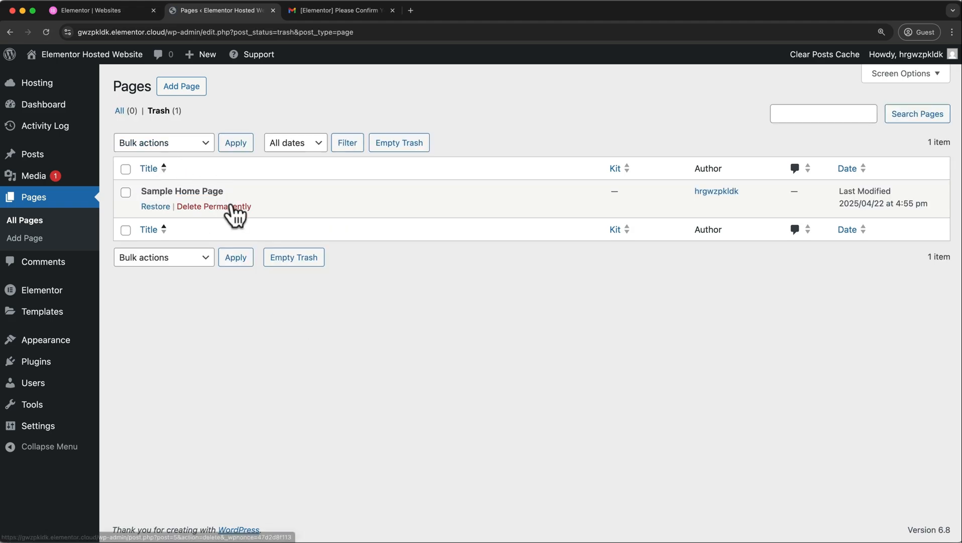
click(232, 206)
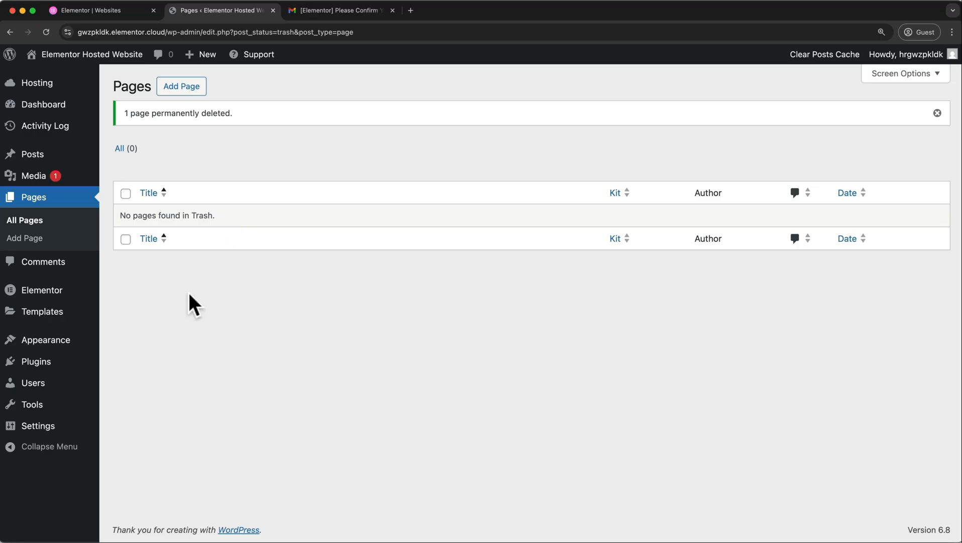
Set the site title to the owner's first name in possessive form plus "Simple WordPress Tutorial", the tagline to "Let's learn Elementor and WordPress", and save.
click(58, 431)
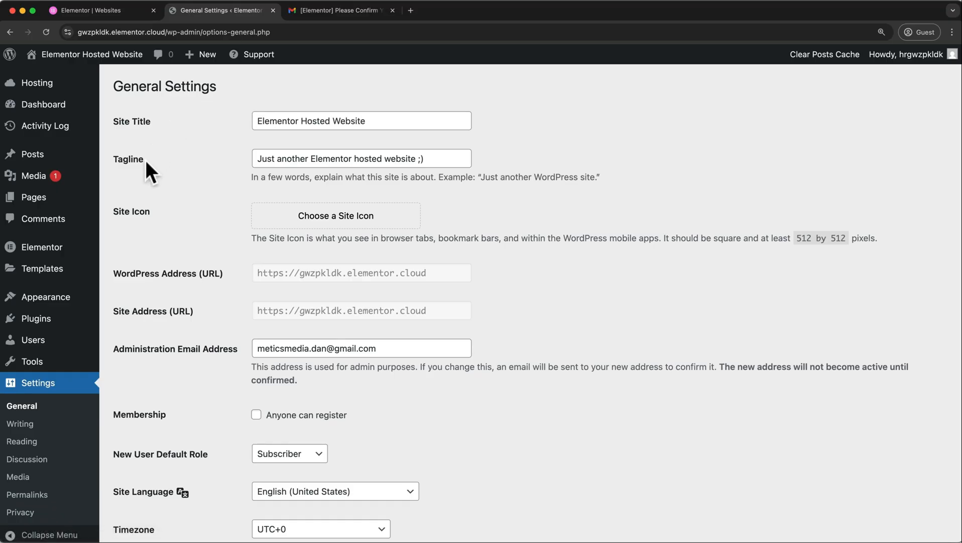
mouse_move(91, 65)
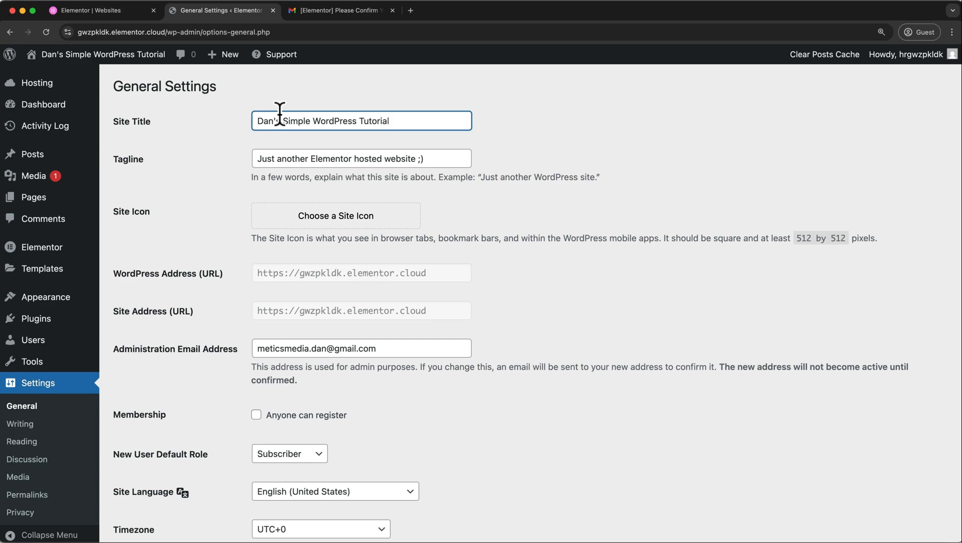
triple_click(279, 161)
text(Let's learn Elementor and WordPress)
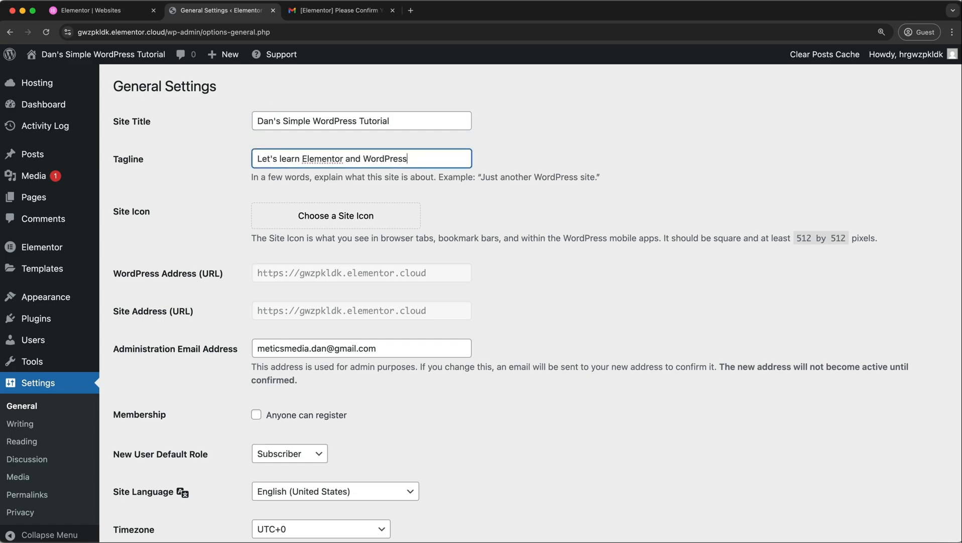
scroll(392, 282, down, 10)
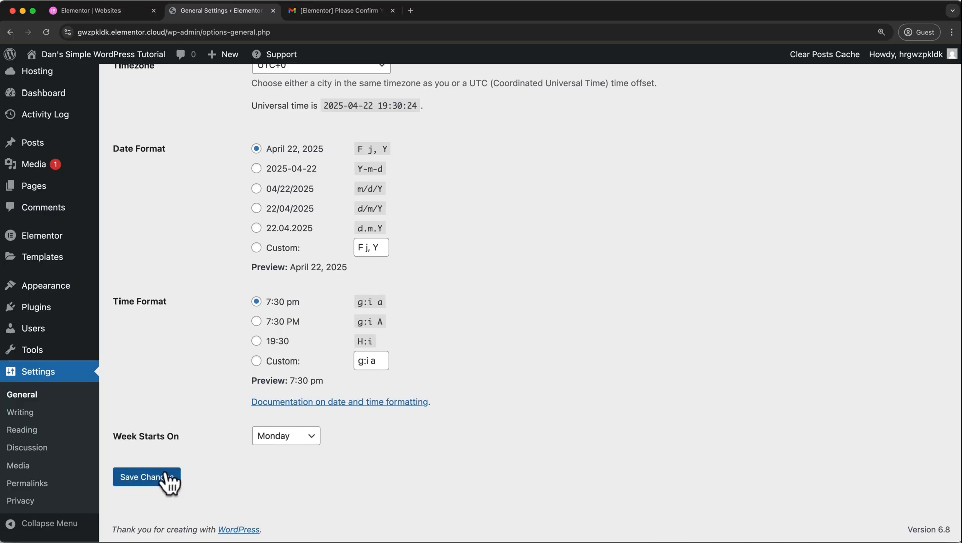
click(166, 477)
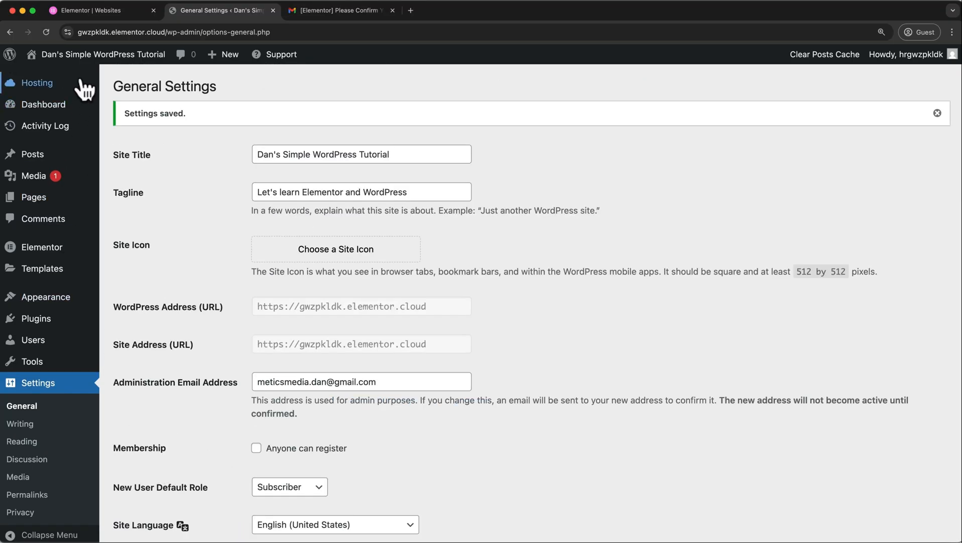
Open the live site in a new browser tab to check its title and tagline, and close that tab.
mouse_move(83, 55)
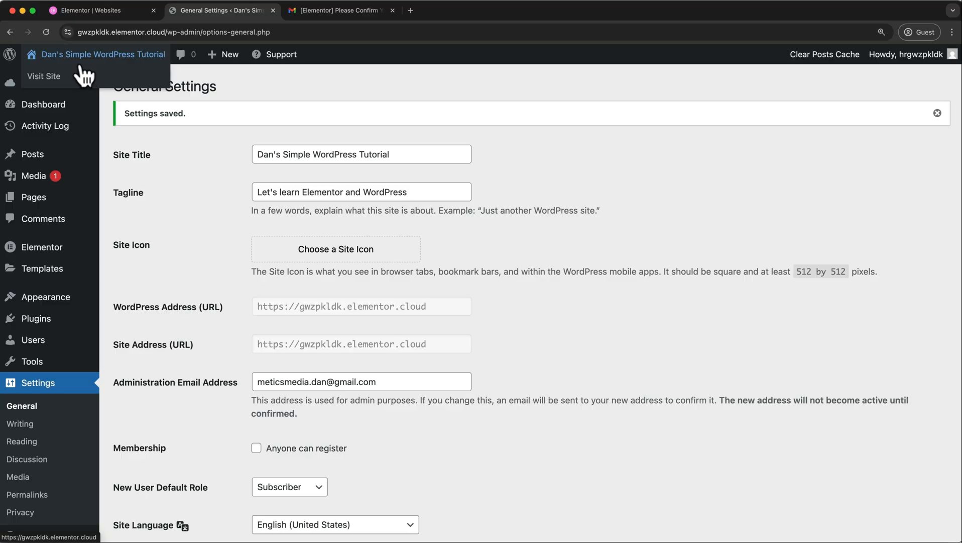
super+click(121, 55)
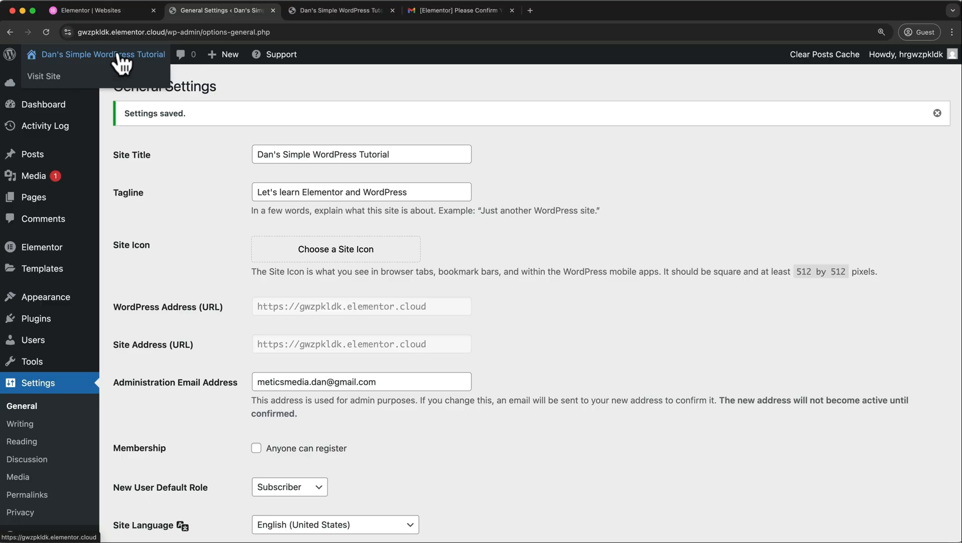
click(307, 6)
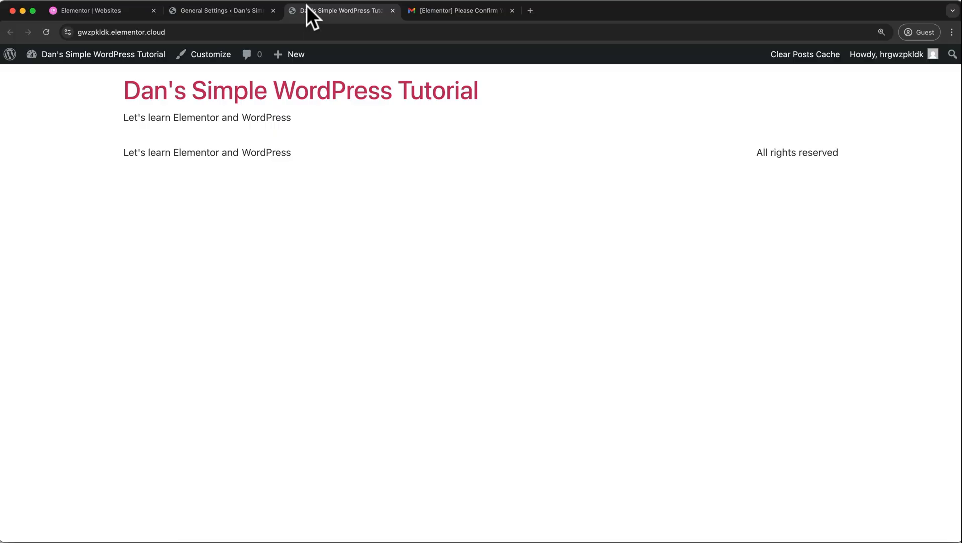
click(392, 10)
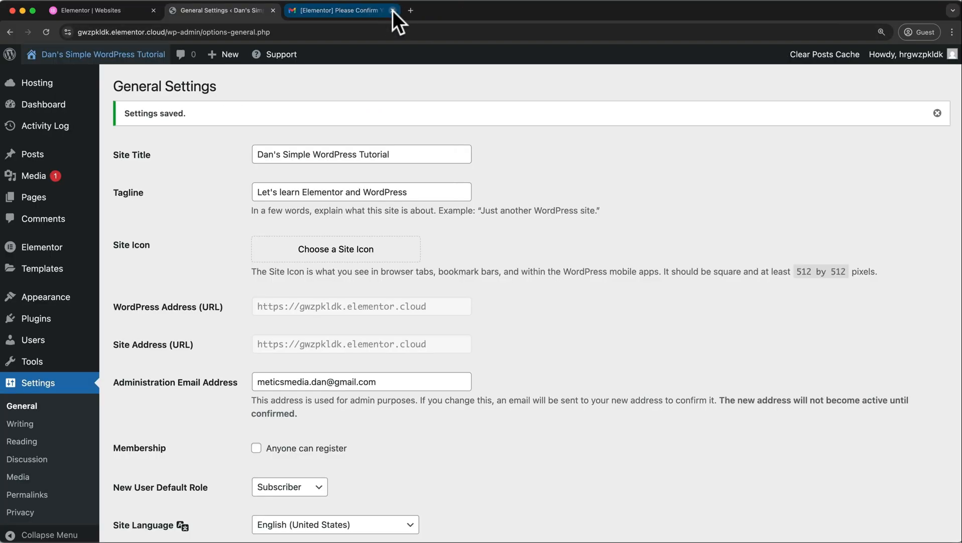
Disallow comments on new posts in the discussion settings and save the changes.
click(48, 460)
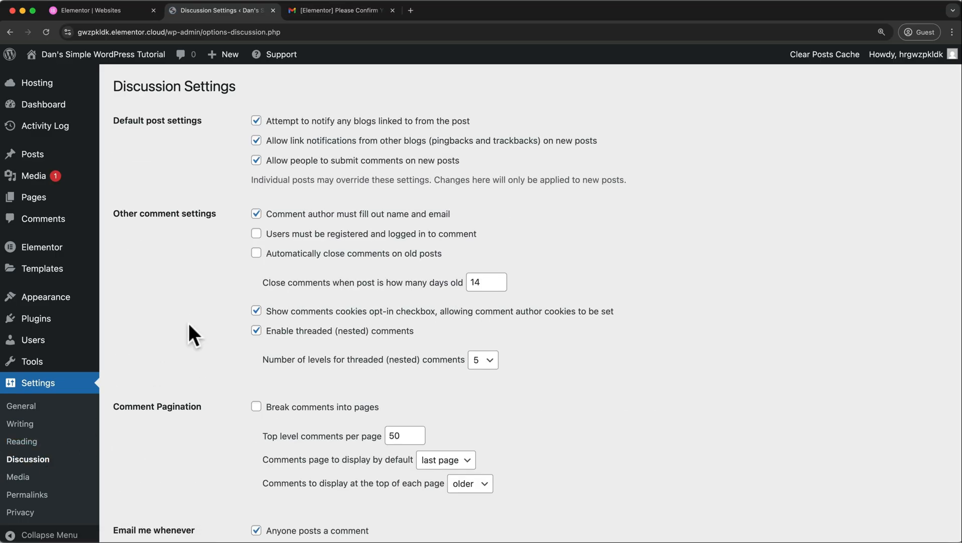
click(257, 161)
scroll(259, 171, down, 15)
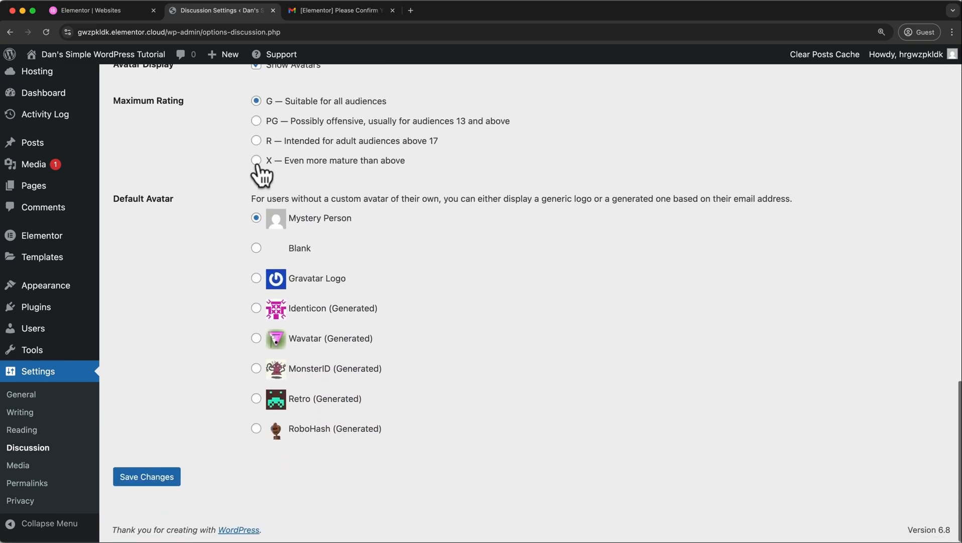
click(147, 474)
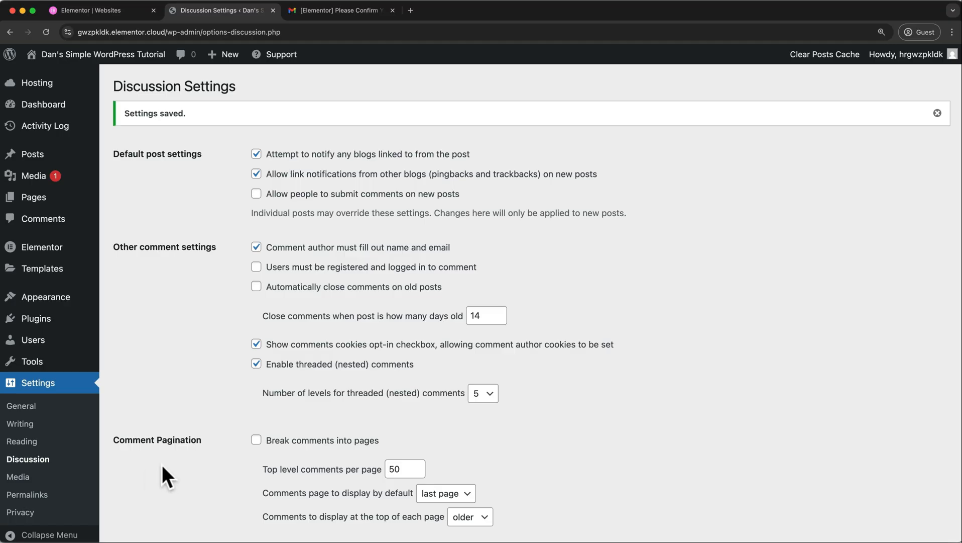
Search the theme directory for "Astra", then install and activate the Astra theme.
mouse_move(63, 300)
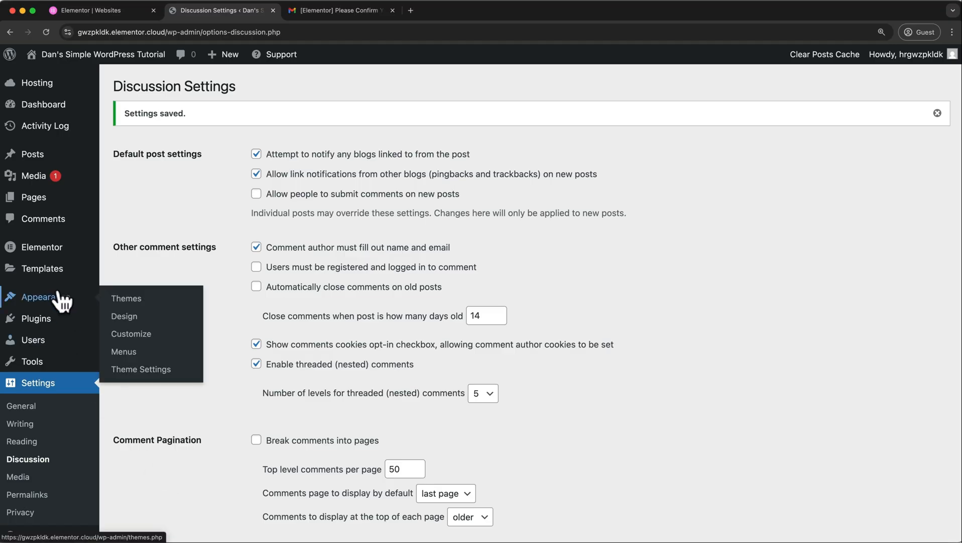
click(128, 300)
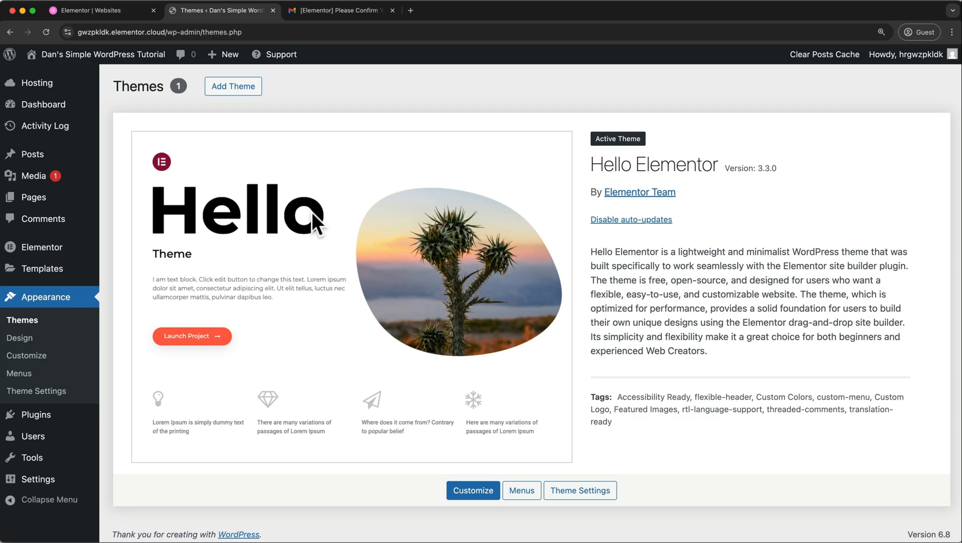
click(257, 89)
click(789, 122)
text(Astra)
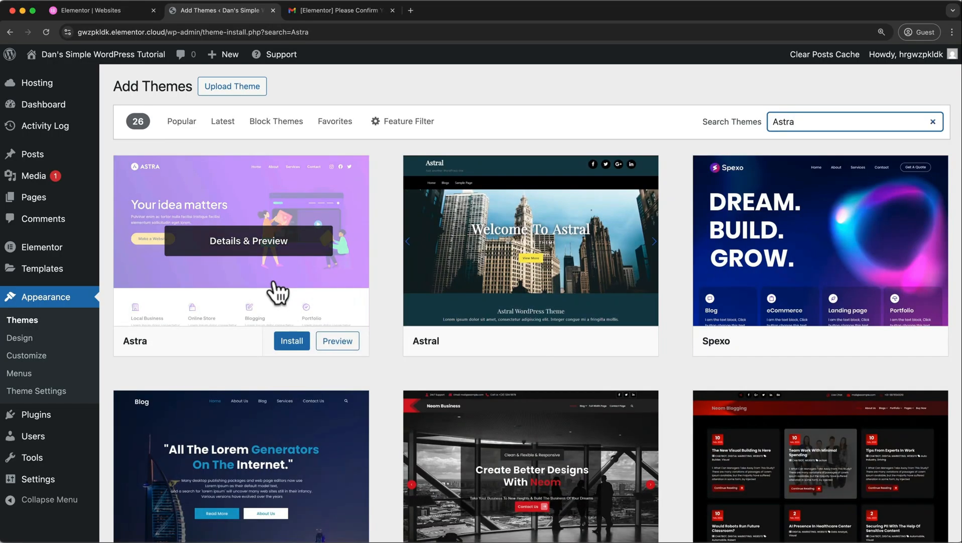
click(287, 335)
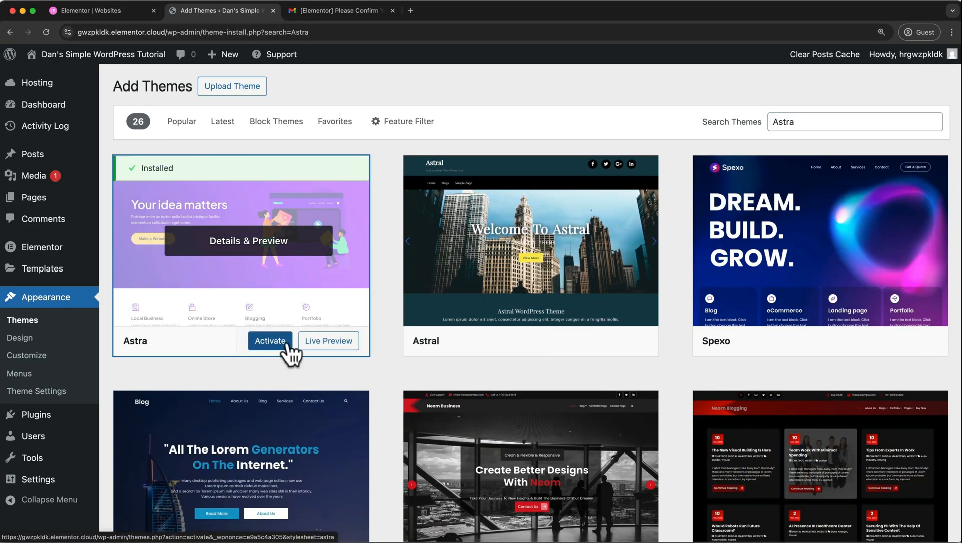
click(288, 345)
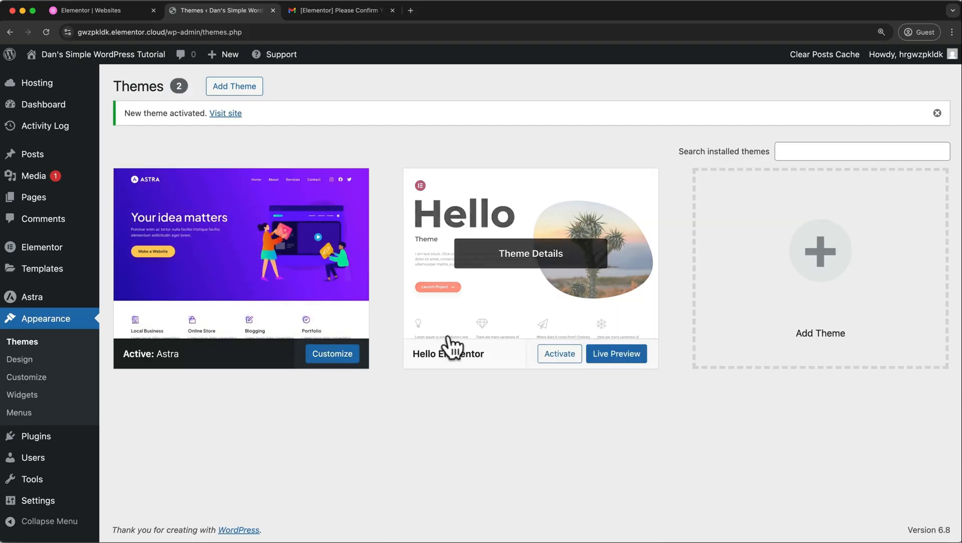
Delete the inactive Hello Elementor theme from the installed themes.
click(493, 265)
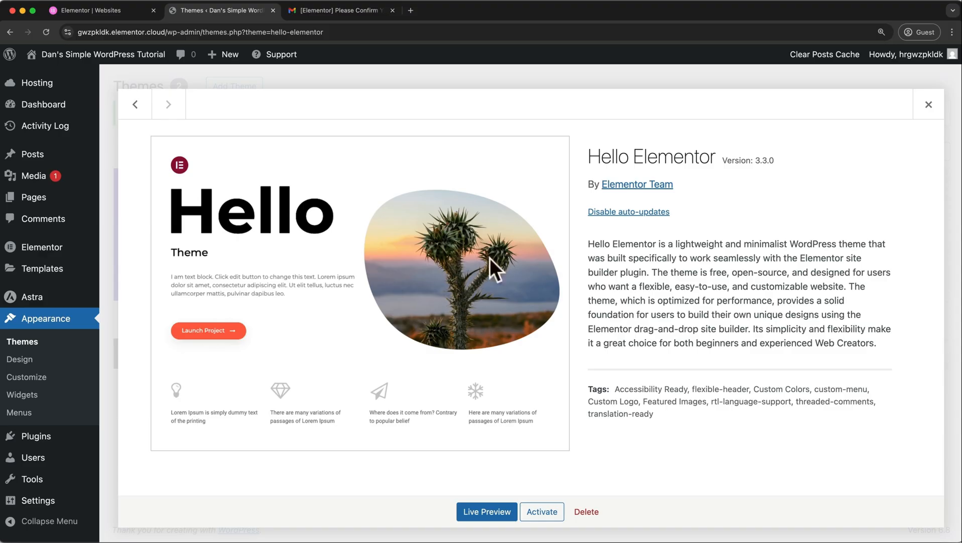
click(589, 512)
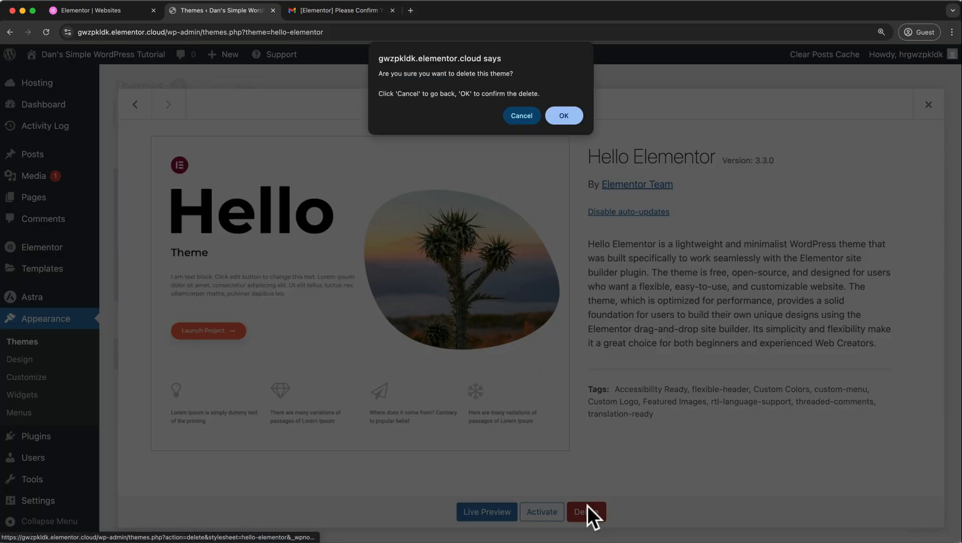
click(564, 116)
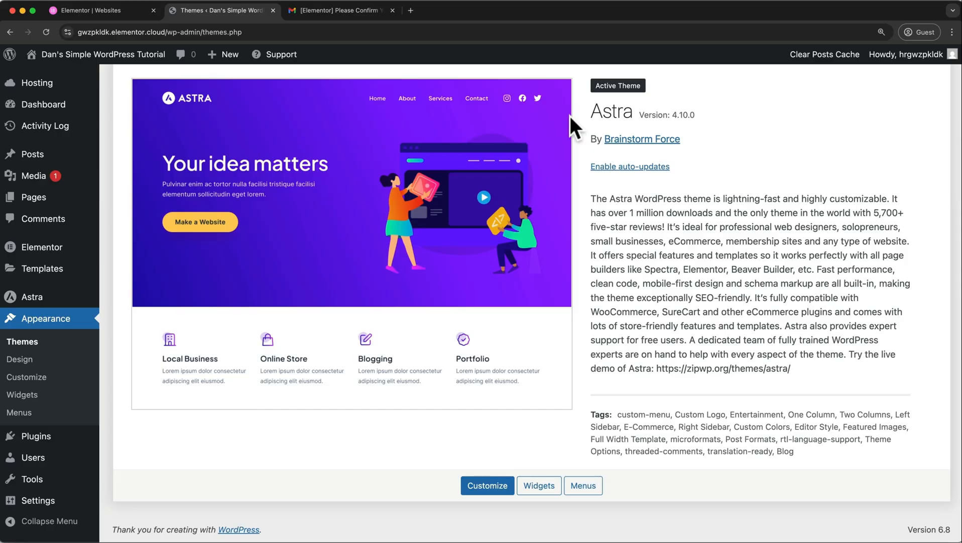
Search the plugin directory for "Starter Templates", then install and activate the Starter Templates plugin.
click(50, 440)
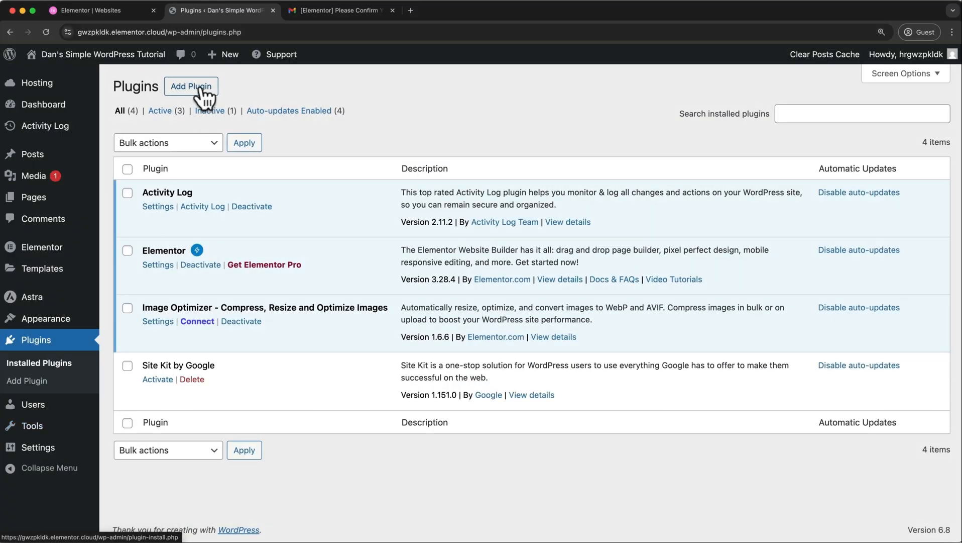
click(202, 89)
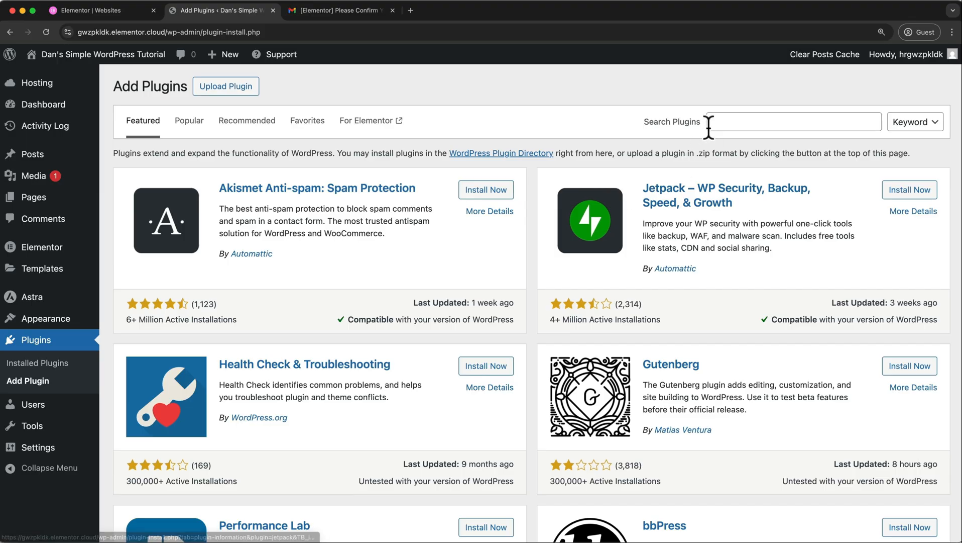
click(709, 123)
text(Starter Templates)
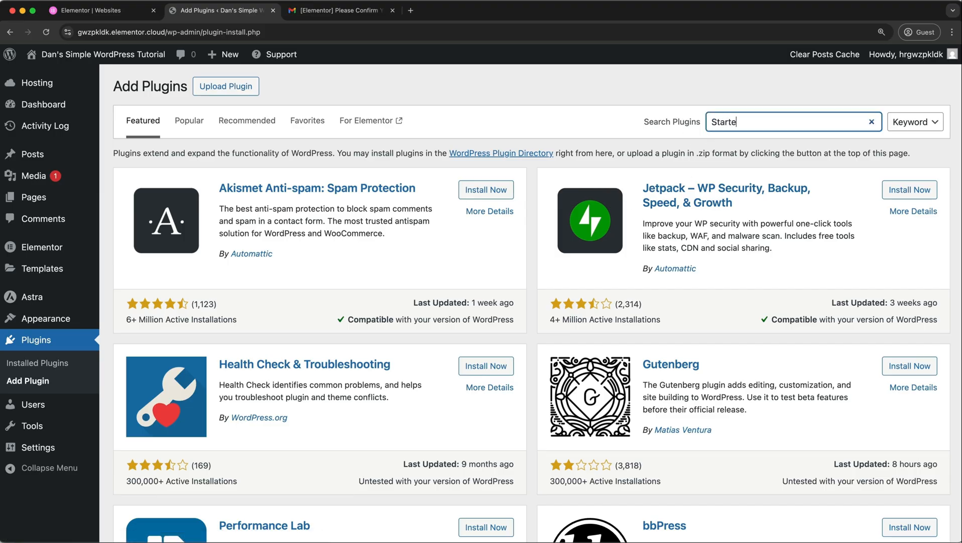
click(495, 194)
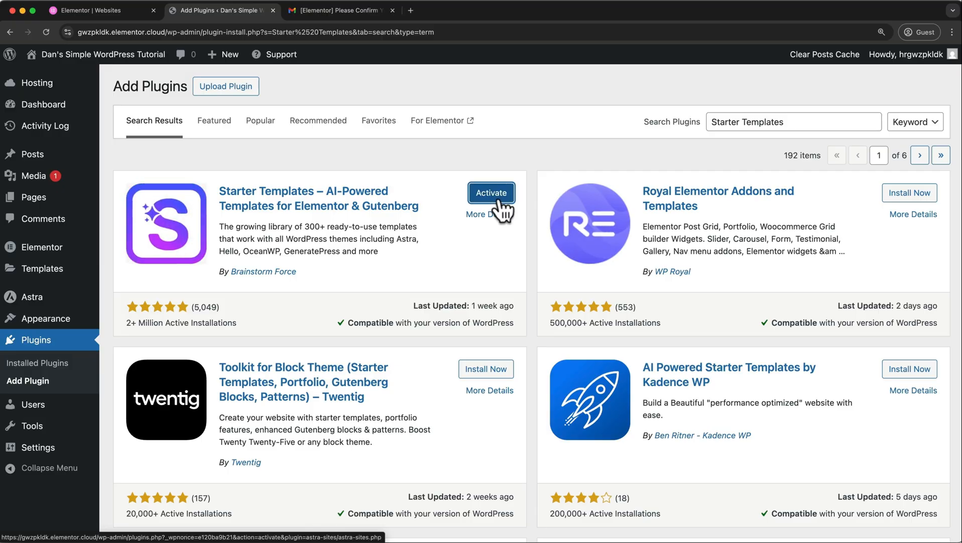
click(499, 200)
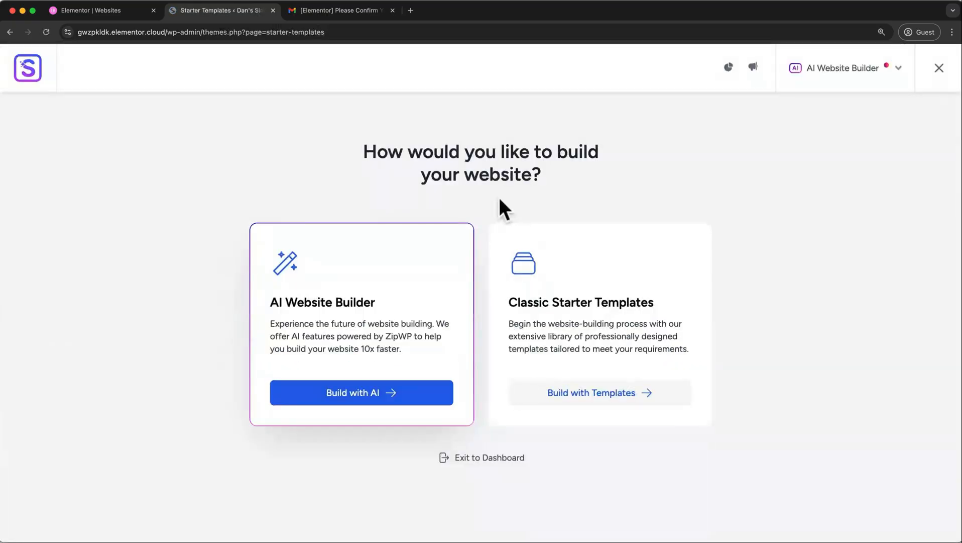
Choose to build with classic templates using Elementor as the page builder, and dismiss the AI builder offer.
click(604, 401)
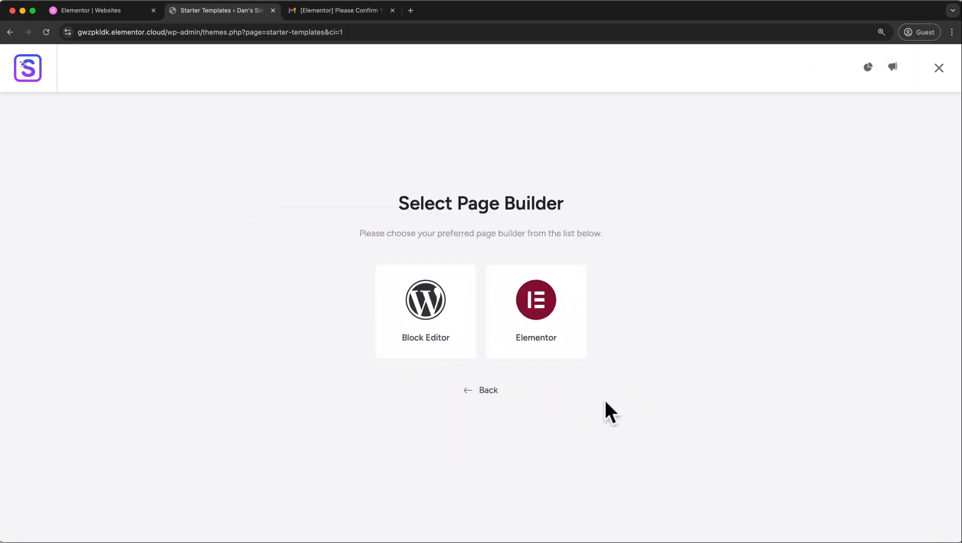
click(520, 352)
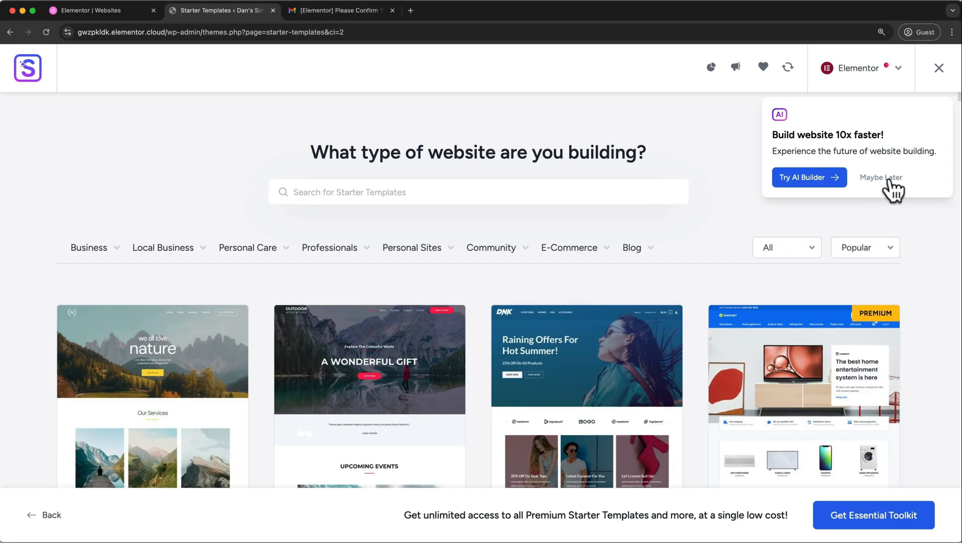
click(891, 181)
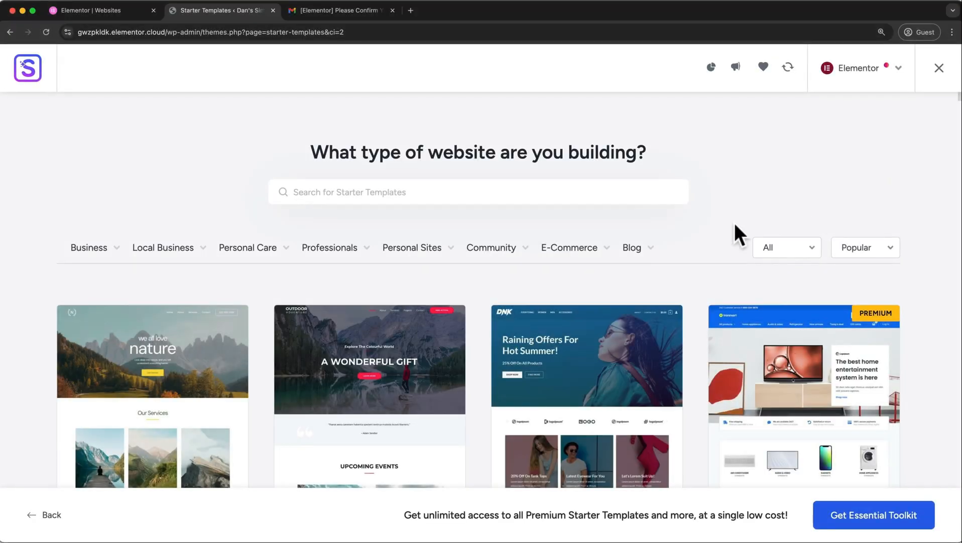
Look over the template categories, preview the Outdoor Adventure template with its Services page, and close the preview.
mouse_move(573, 254)
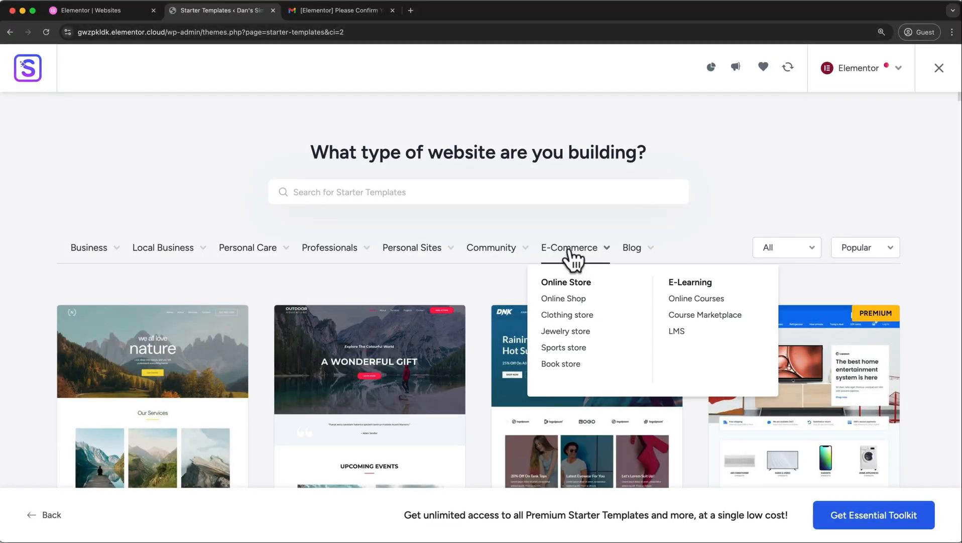
mouse_move(498, 255)
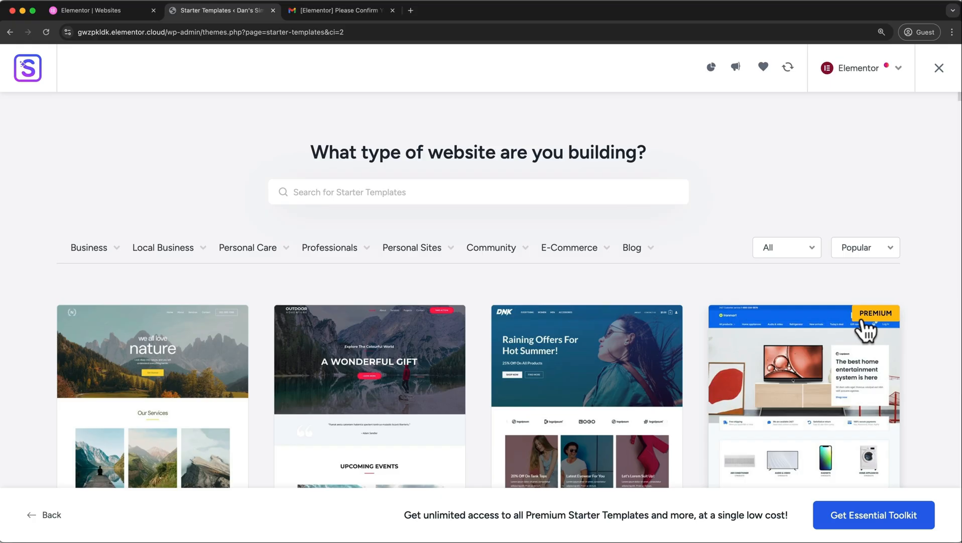
click(442, 412)
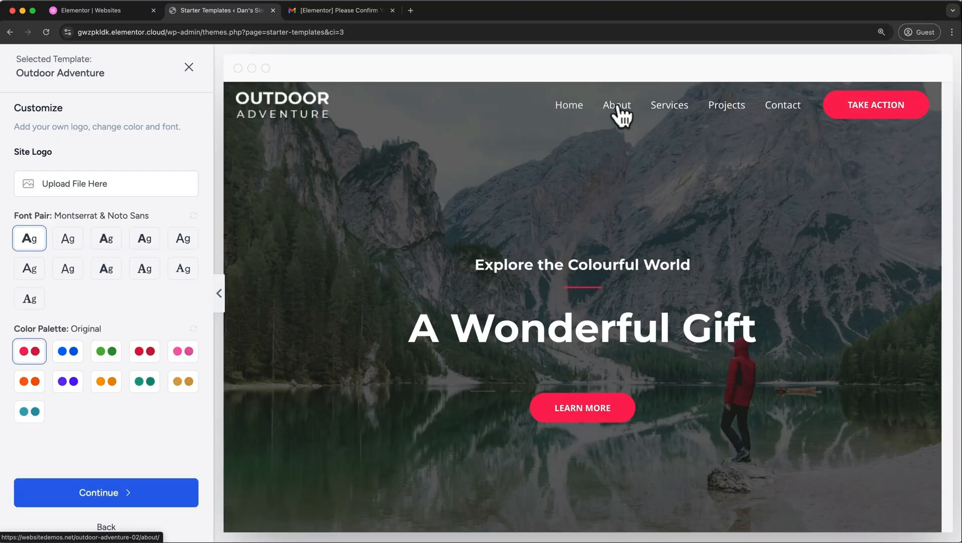
click(659, 104)
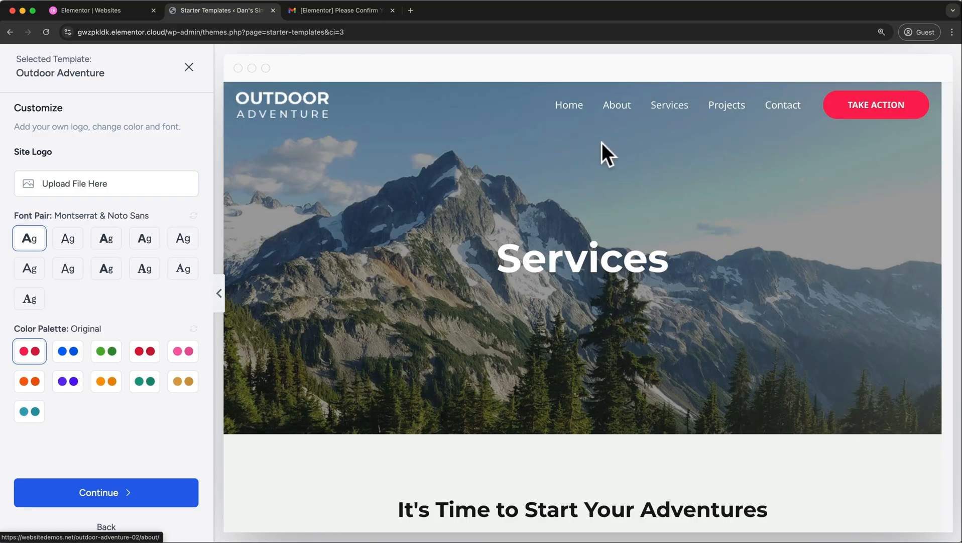
click(189, 67)
Select the Planet Earth template from the template library.
scroll(204, 189, down, 7)
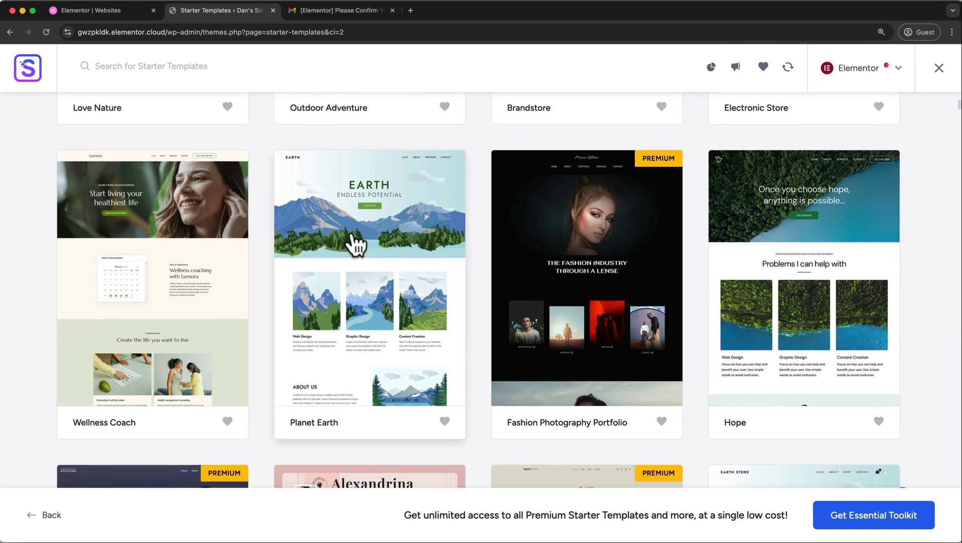
click(357, 245)
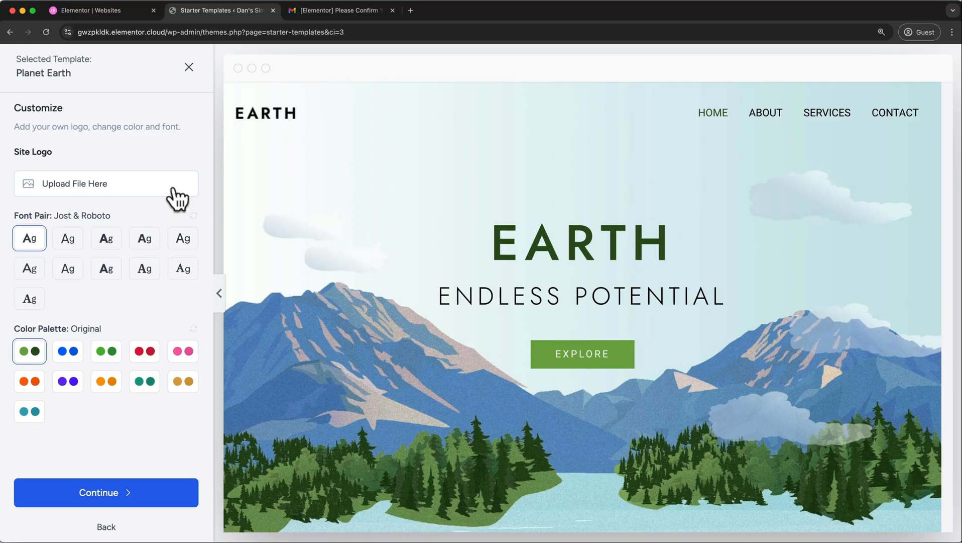
Try two other font pairs and the Style 1 and Style 2 color palettes, and return to Jost & Roboto and Original.
click(70, 241)
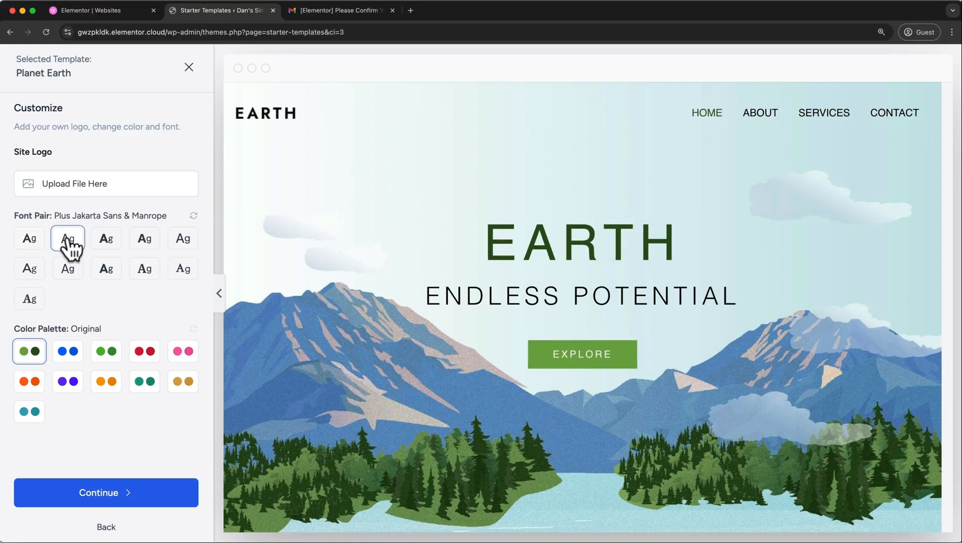
click(104, 245)
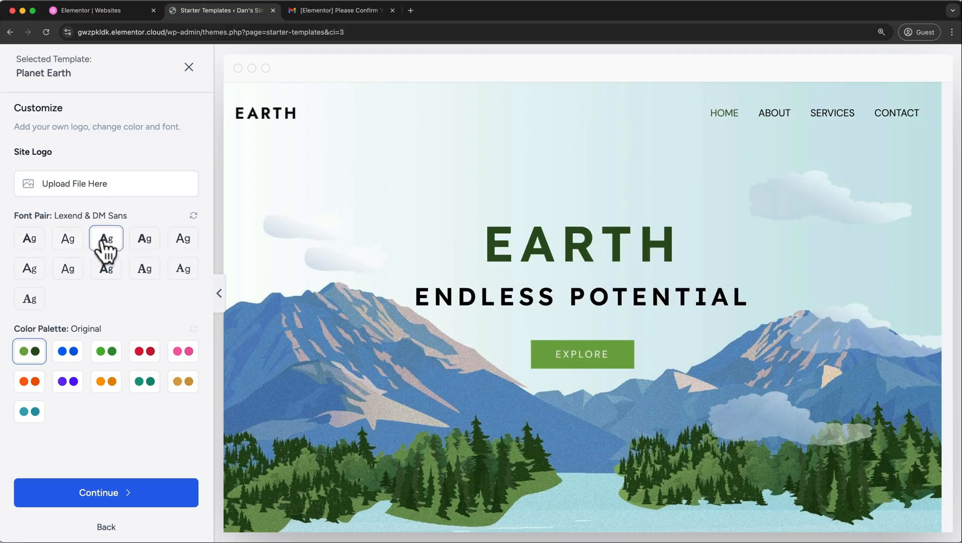
click(69, 357)
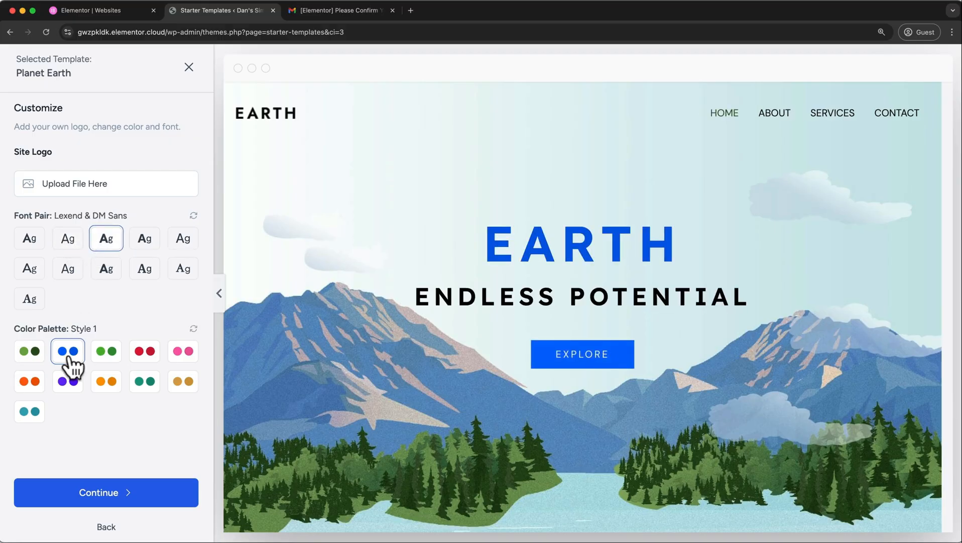
click(103, 354)
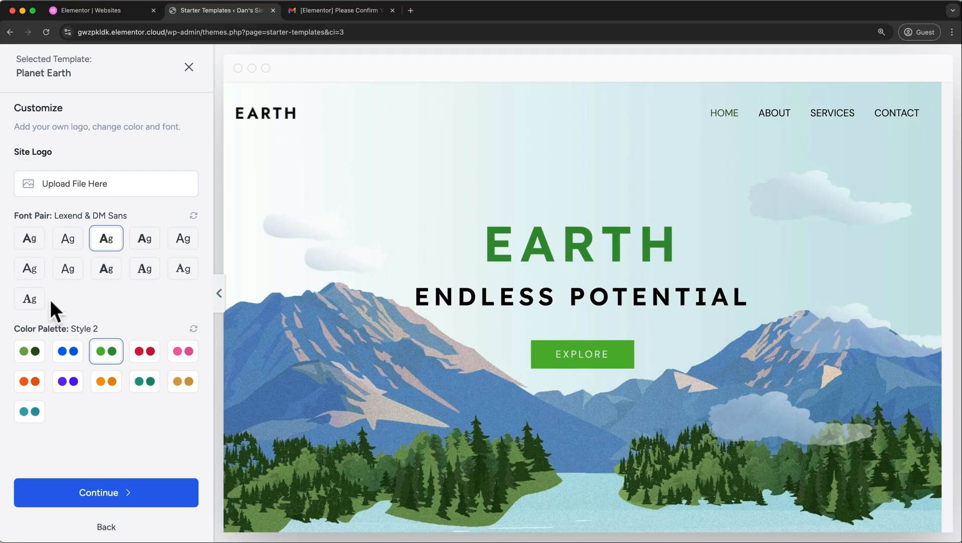
click(27, 244)
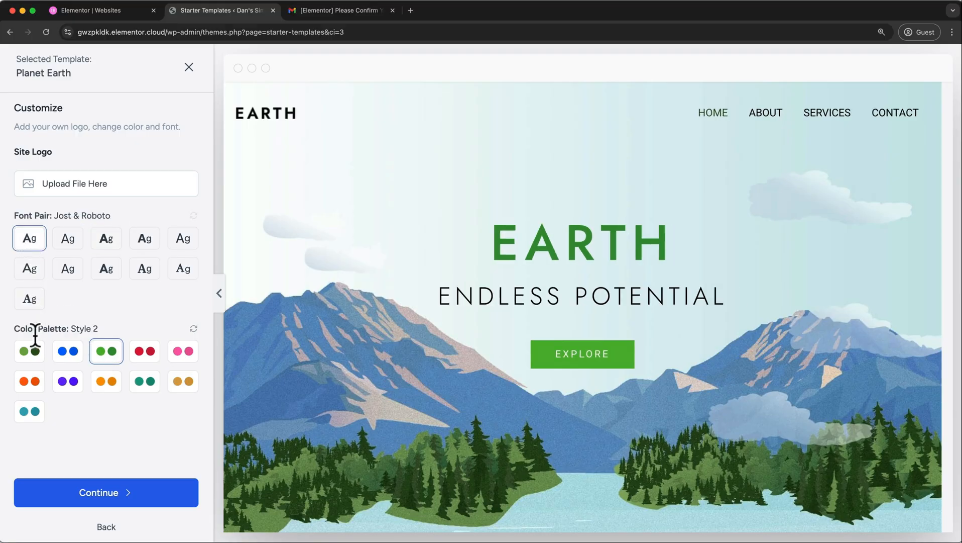
click(30, 354)
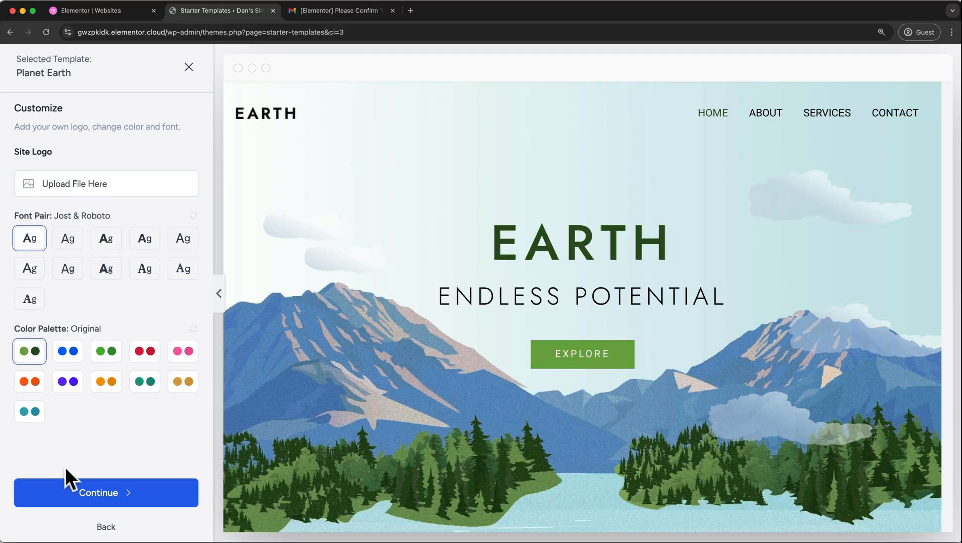
Continue with the template's current design and skip the selection of additional website features.
click(75, 492)
scroll(75, 485, down, 3)
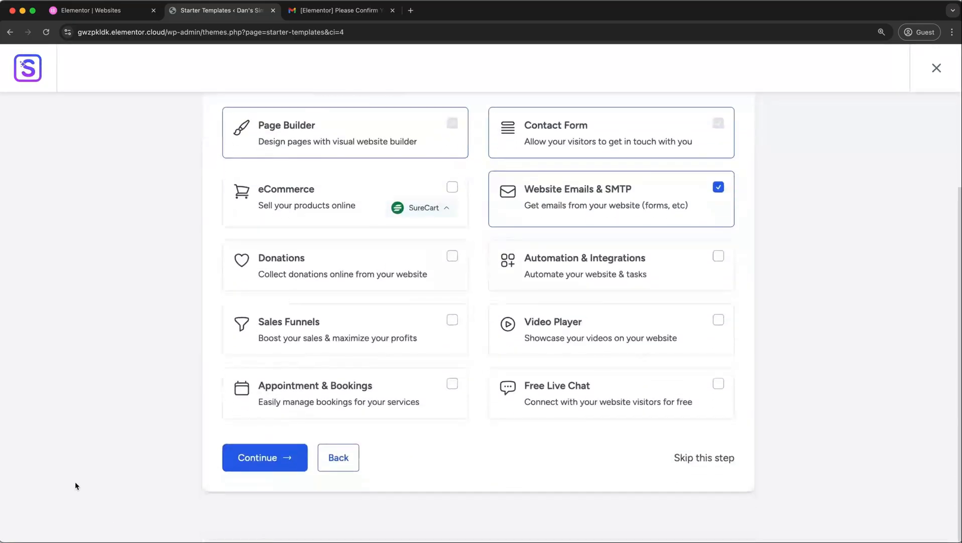
click(708, 460)
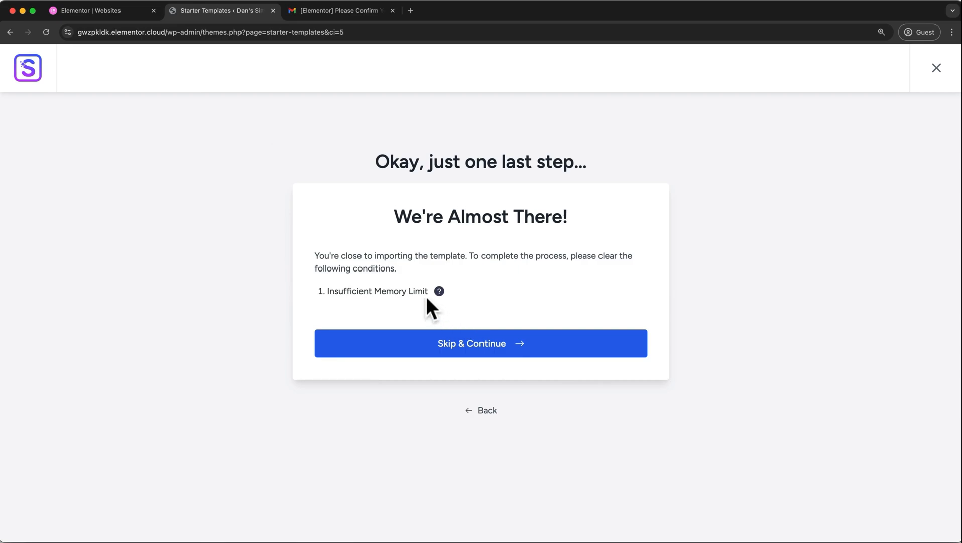
Skip the memory limit condition, acknowledge that site settings will be overwritten, and submit the form to build the website.
click(484, 358)
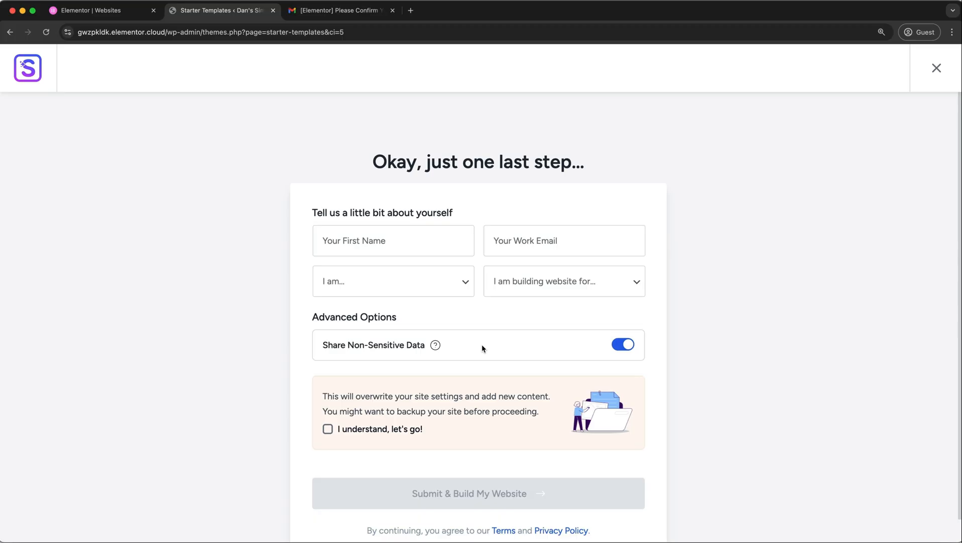
click(327, 428)
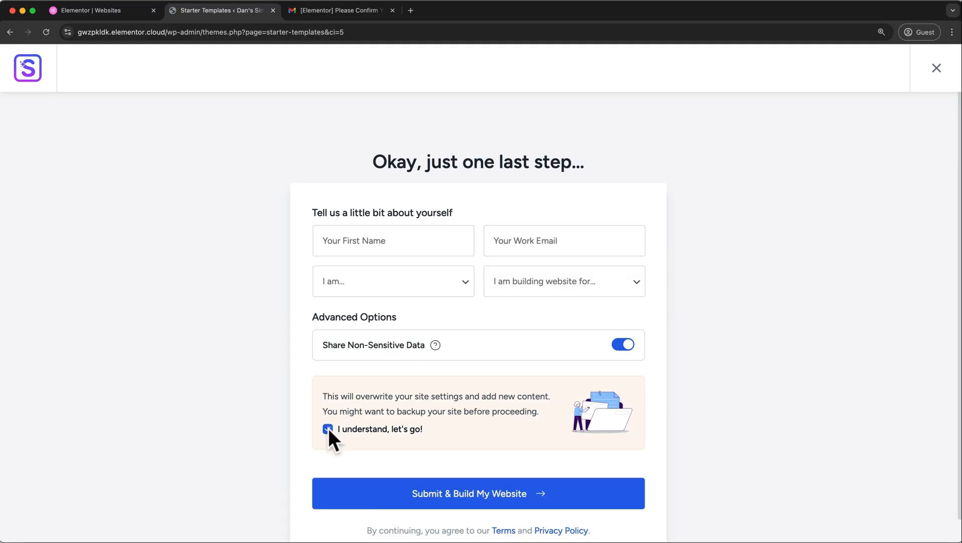
click(382, 493)
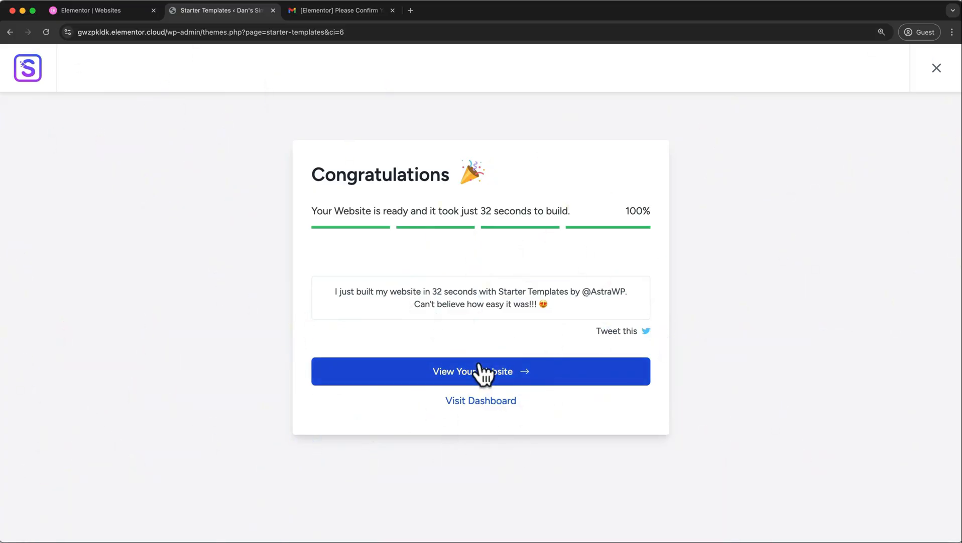
View the newly built website and look through its home page, About page and Services page.
click(479, 364)
scroll(479, 361, down, 10)
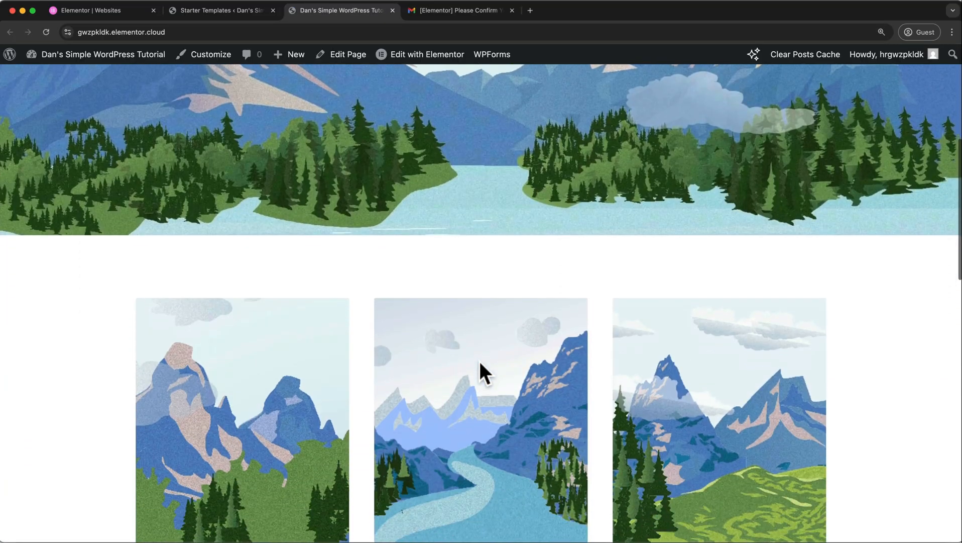
scroll(481, 363, down, 10)
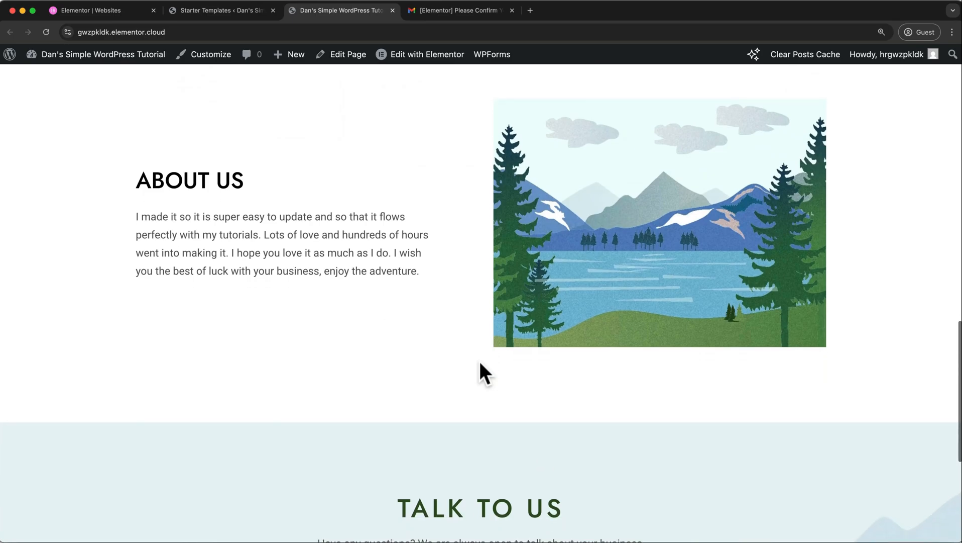
scroll(479, 361, up, 20)
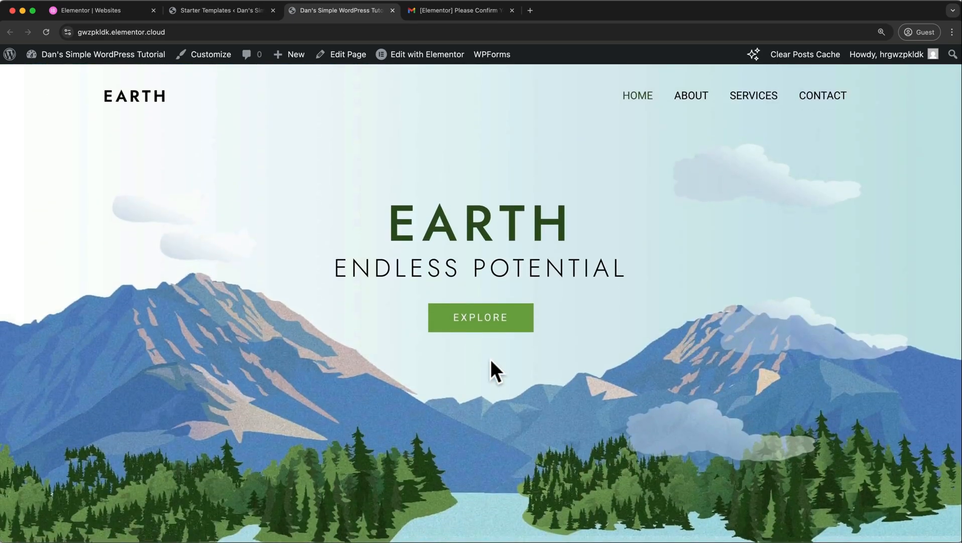
click(687, 108)
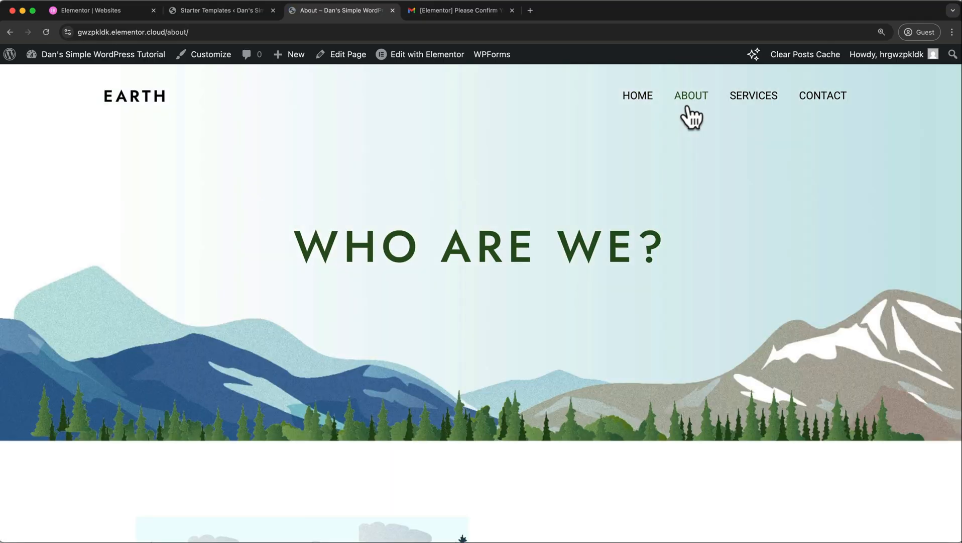
click(748, 101)
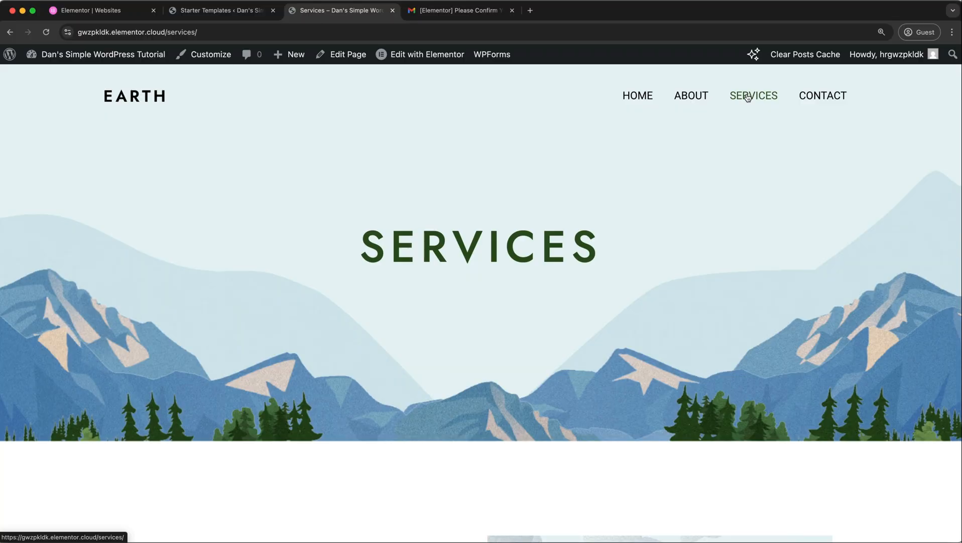
Open the WordPress dashboard in a new tab, close the Elementor, Starter Templates and Gmail tabs, and switch to the dashboard.
right_click(134, 51)
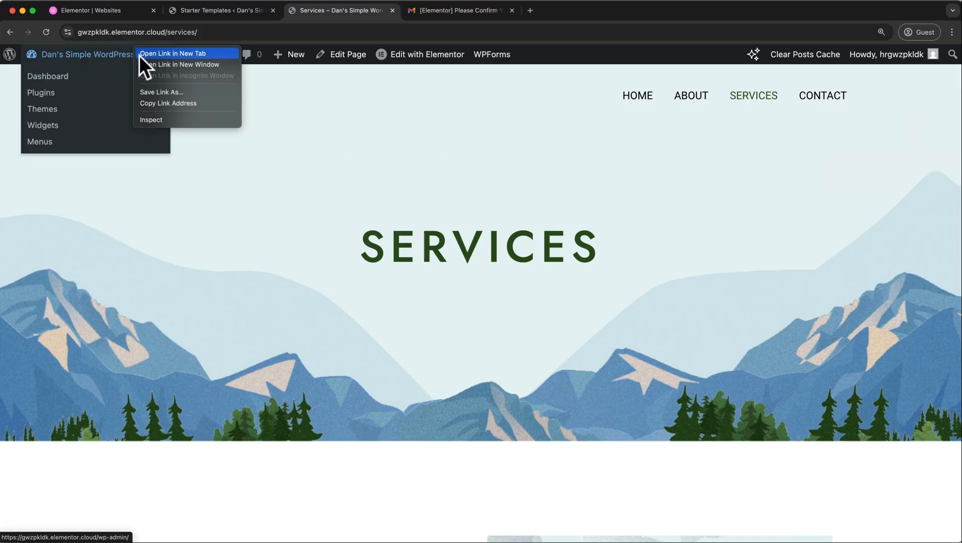
click(145, 55)
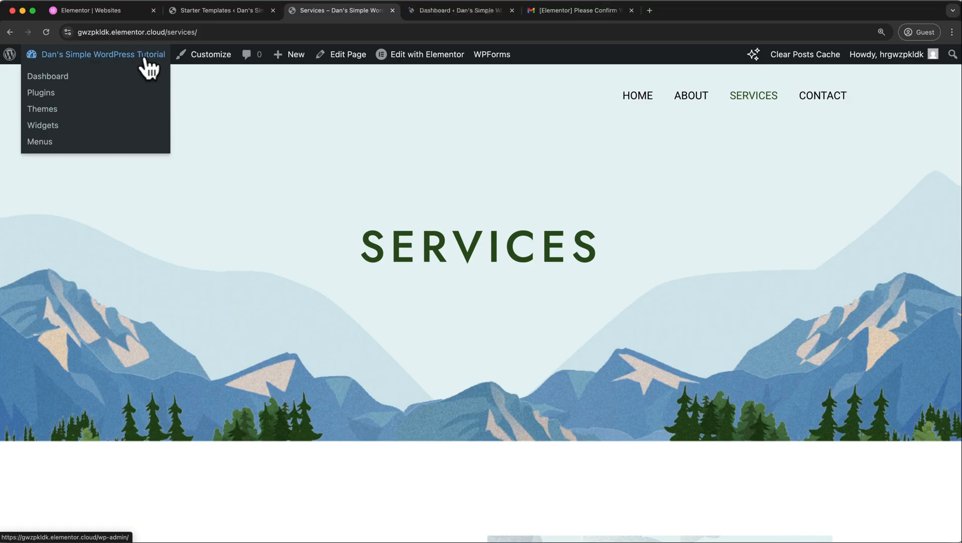
click(153, 11)
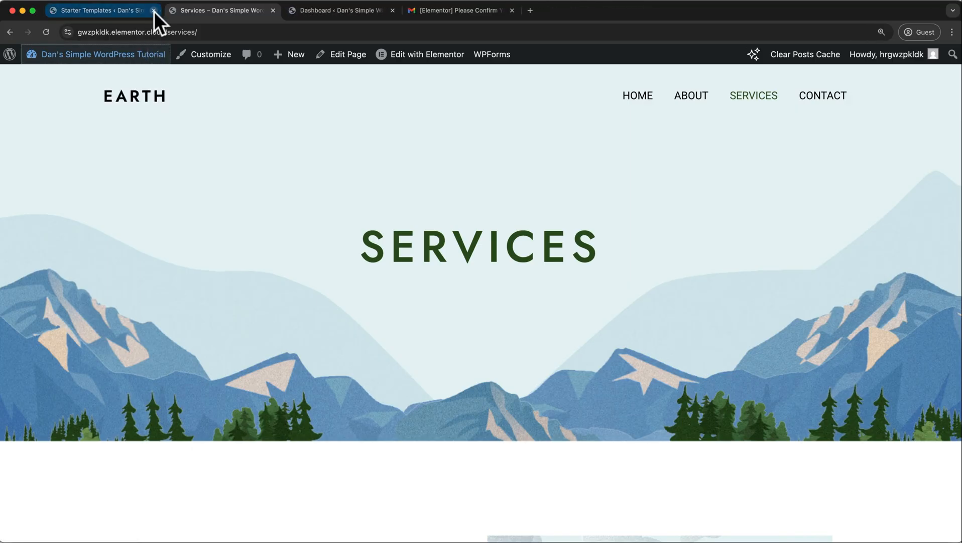
click(153, 11)
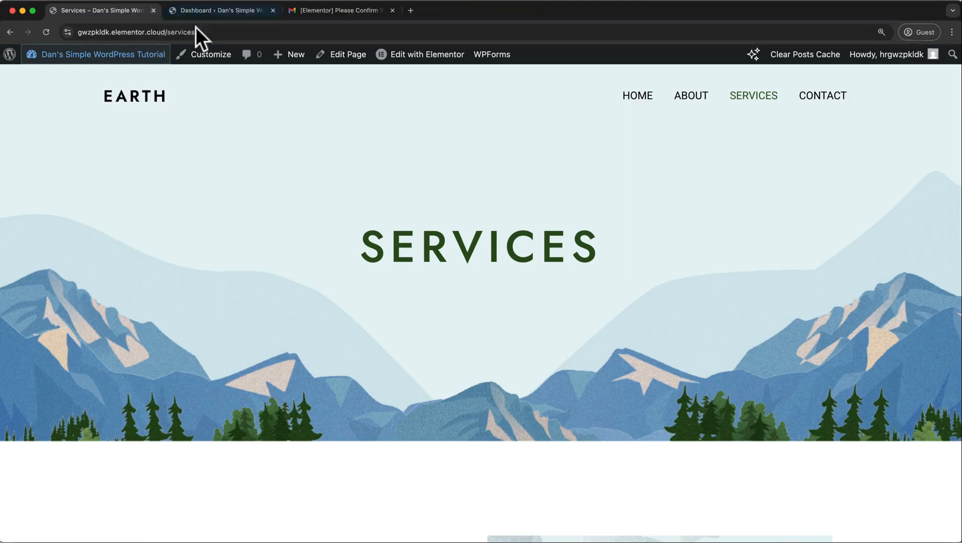
click(394, 10)
click(219, 11)
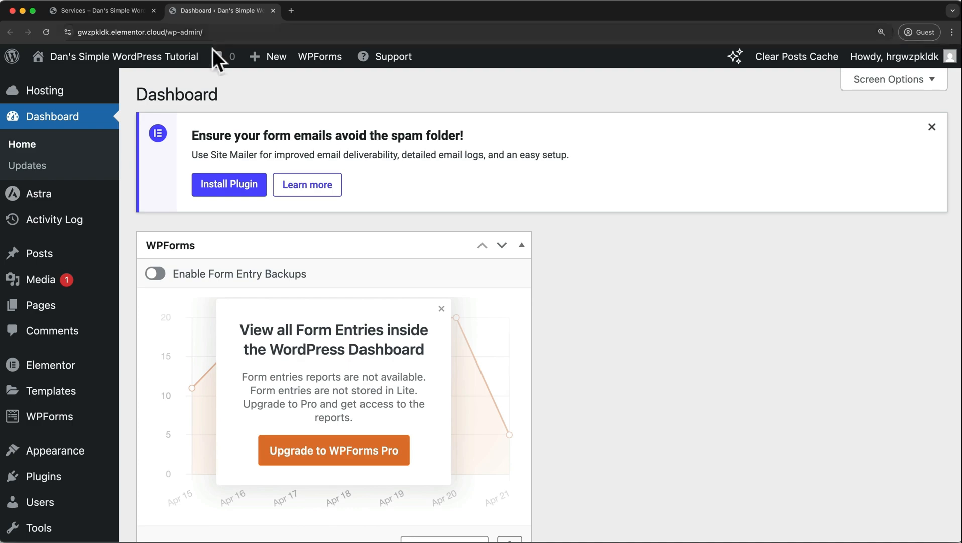
Open the Home page in the Elementor editor from the Pages list, and close that editor tab.
click(52, 308)
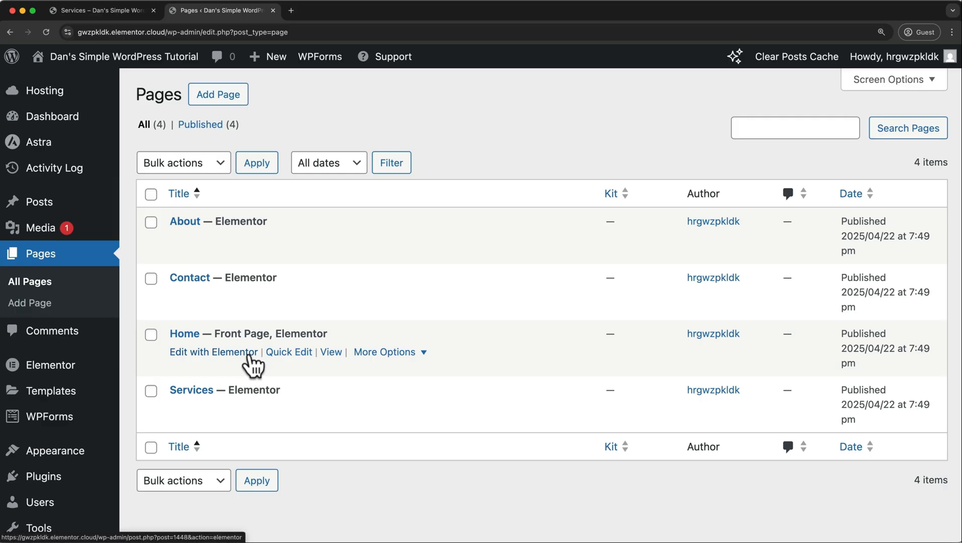
click(250, 355)
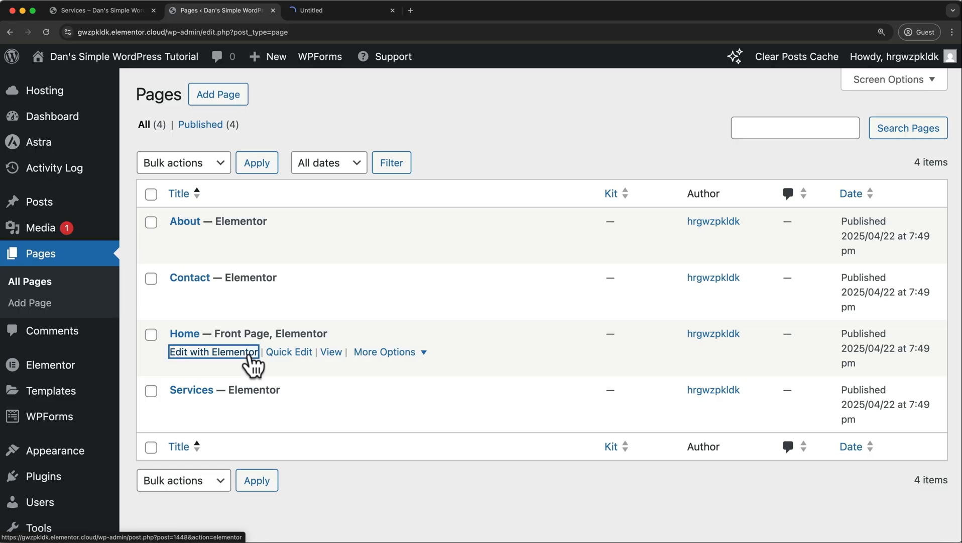
click(337, 13)
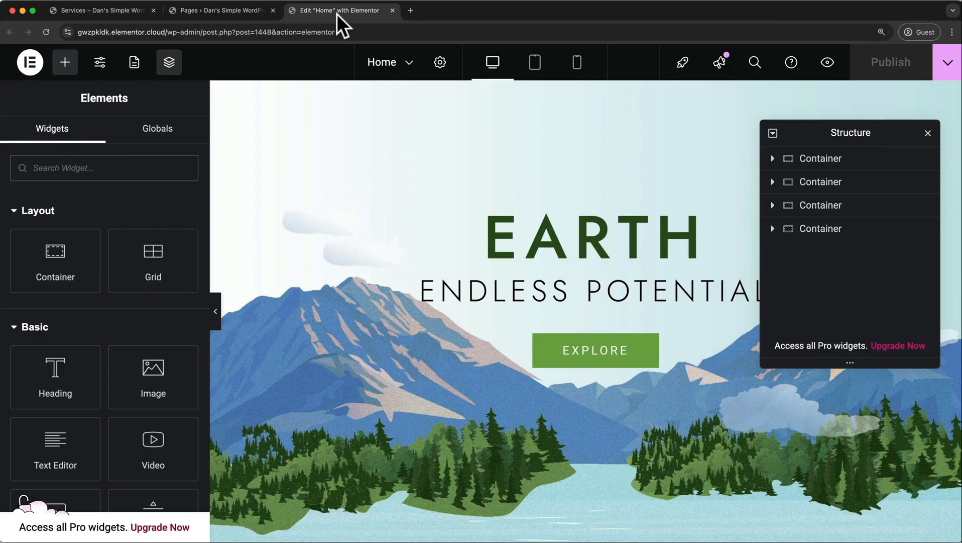
click(393, 7)
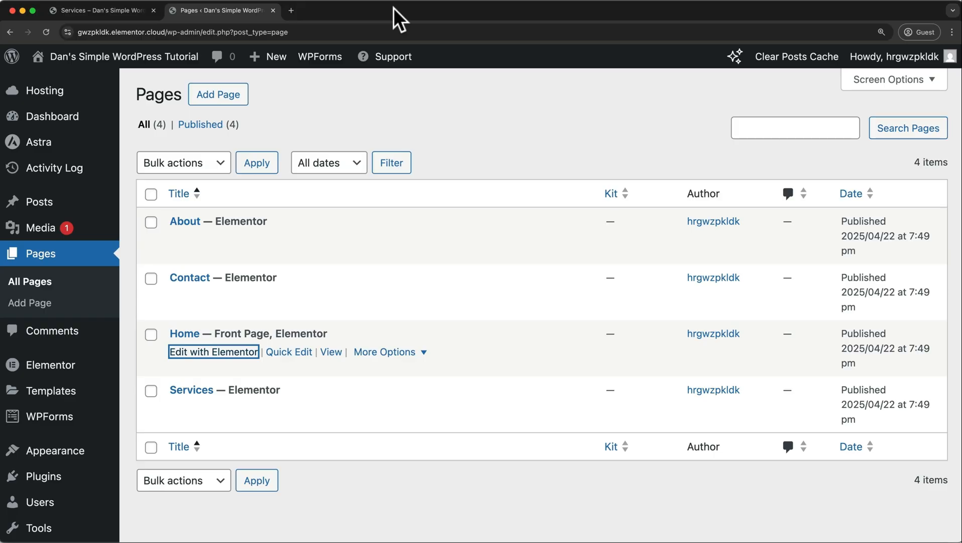
Visit the live site in a new tab and open its home page for editing with Elementor.
mouse_move(83, 58)
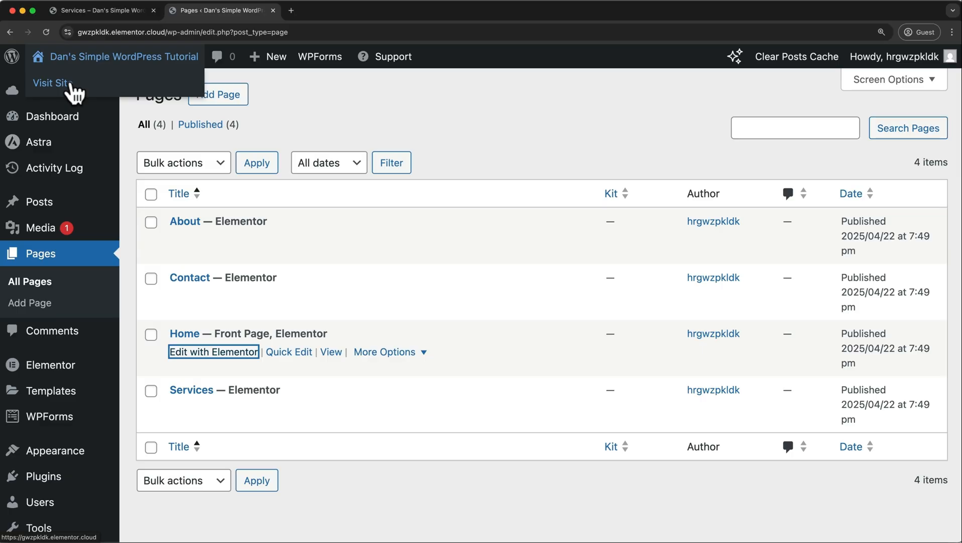
super+click(71, 86)
click(316, 12)
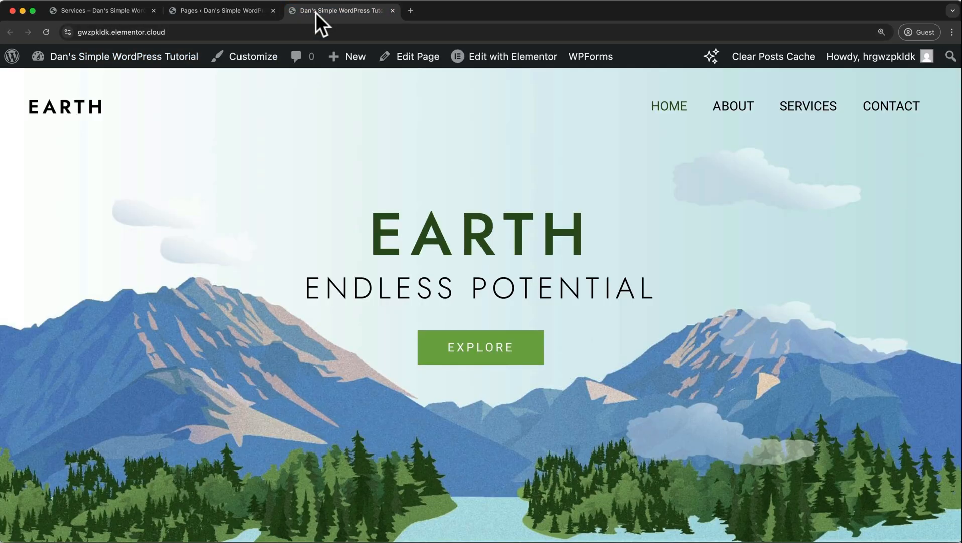
mouse_move(466, 58)
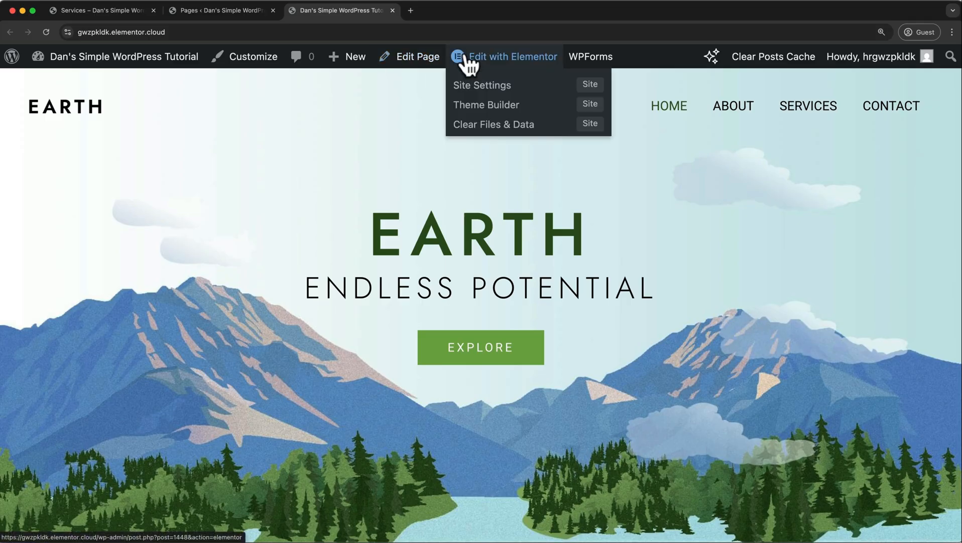
click(468, 59)
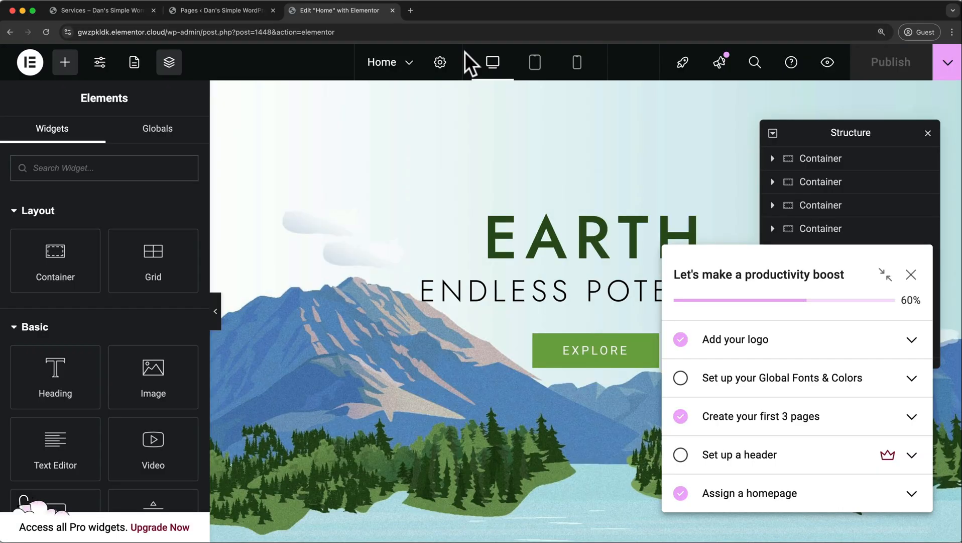
Close the Services tab and the productivity checklist, and move the Structure window slightly toward the middle of the canvas.
click(154, 11)
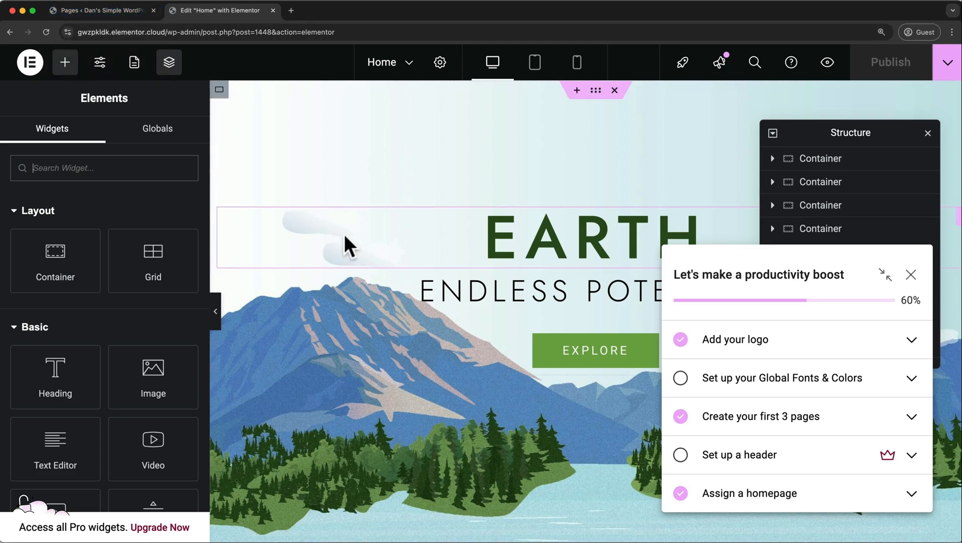
click(911, 276)
drag(871, 129, 846, 130)
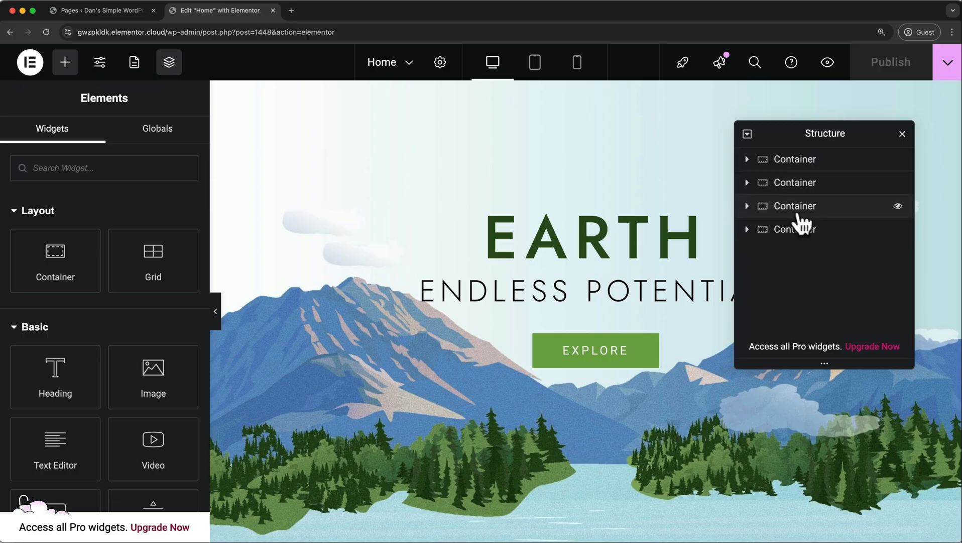
Expand the first container and its inner container in the structure tree and inspect the spacer, both headings and the button.
click(795, 173)
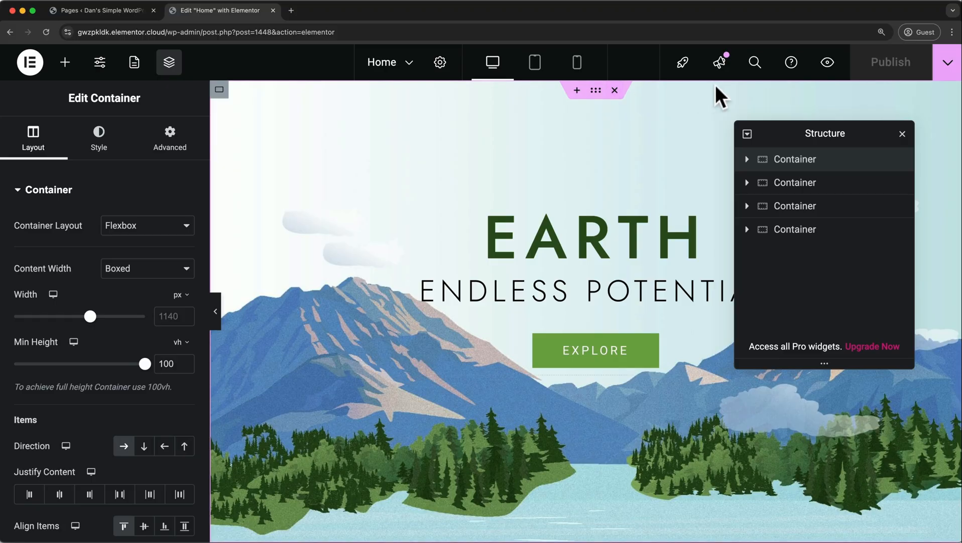
click(747, 160)
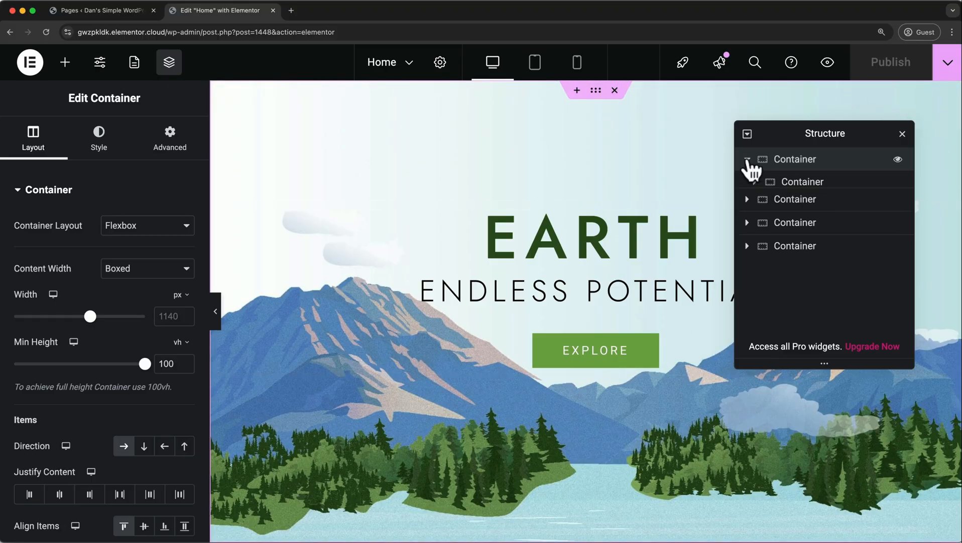
click(804, 187)
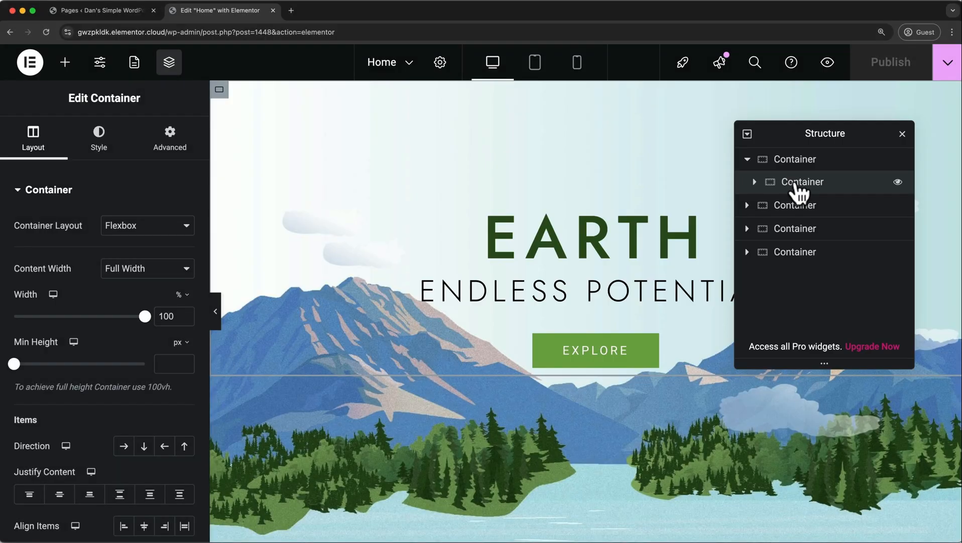
click(755, 182)
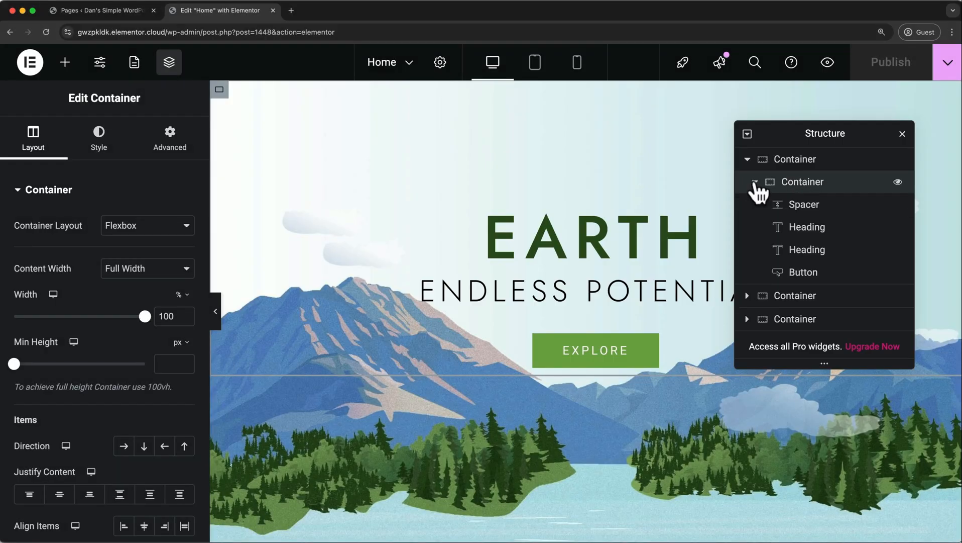
click(786, 205)
click(787, 227)
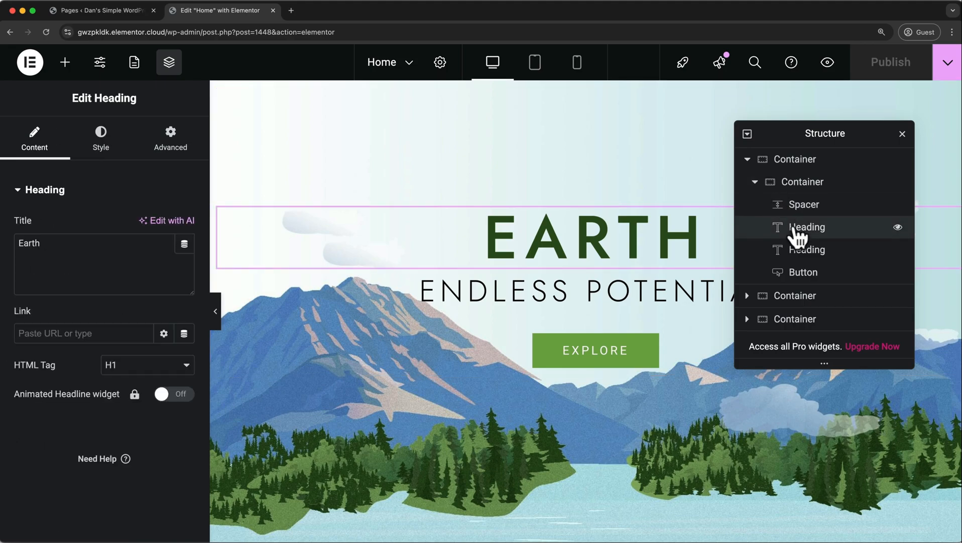
click(793, 248)
click(793, 279)
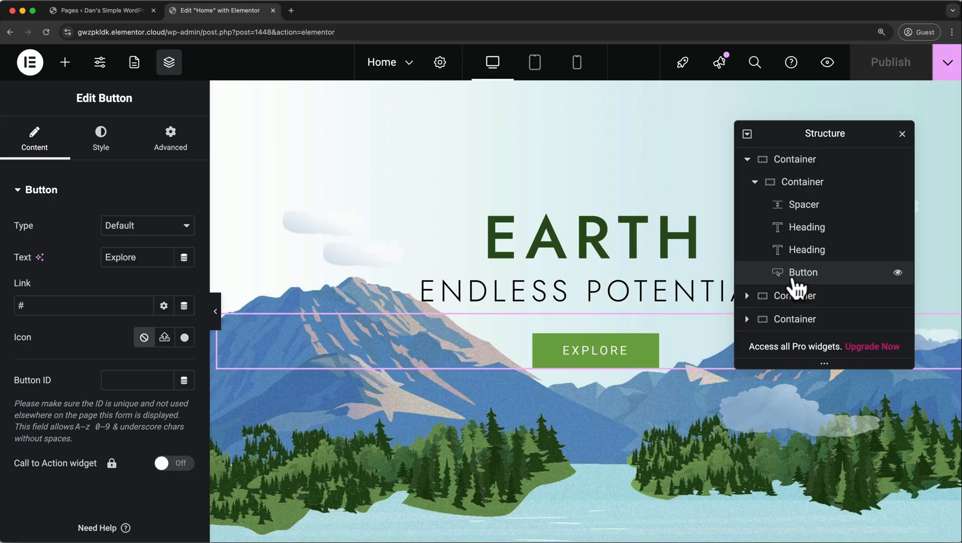
Hide and show the Structure window several times, reopen it from the spacer, and select the Explore button in it.
click(900, 134)
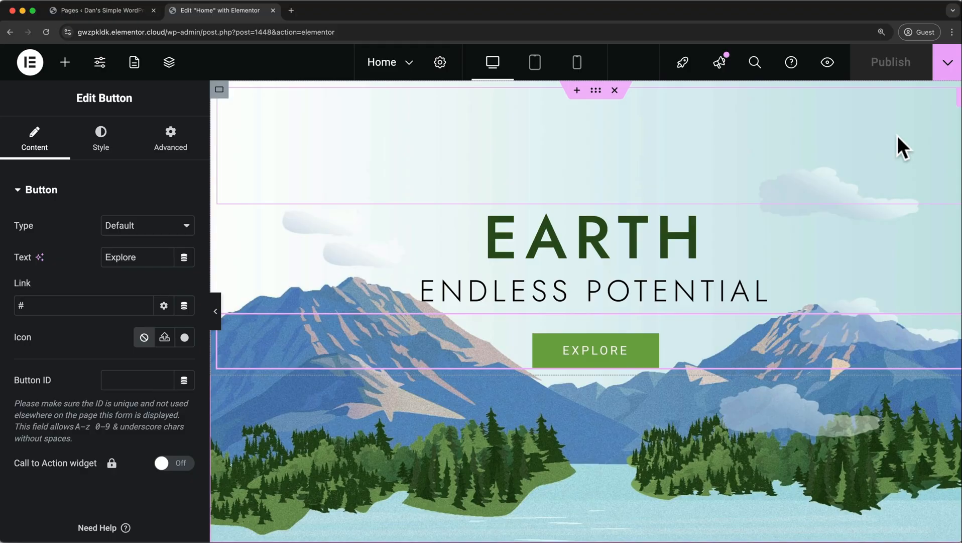
key(super+i)
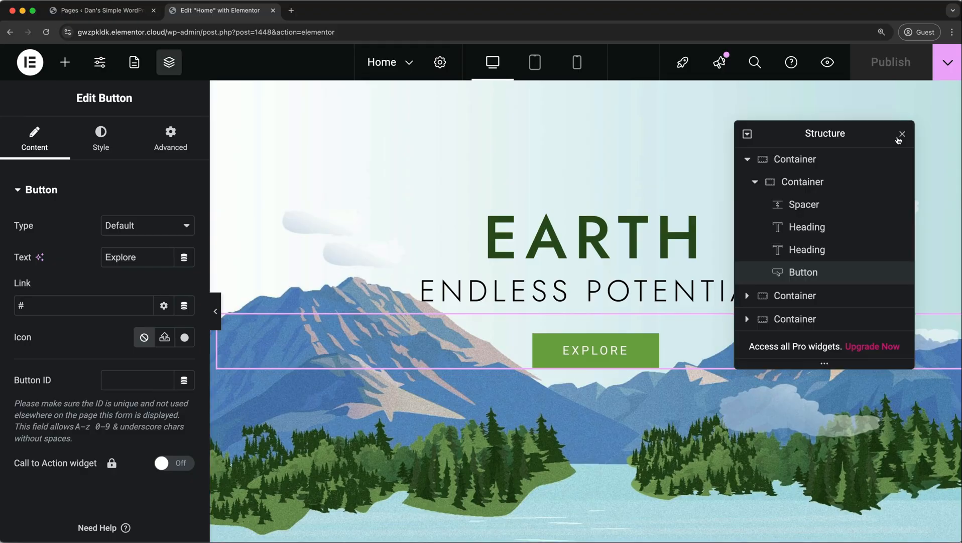
click(900, 138)
key(super+i)
click(900, 136)
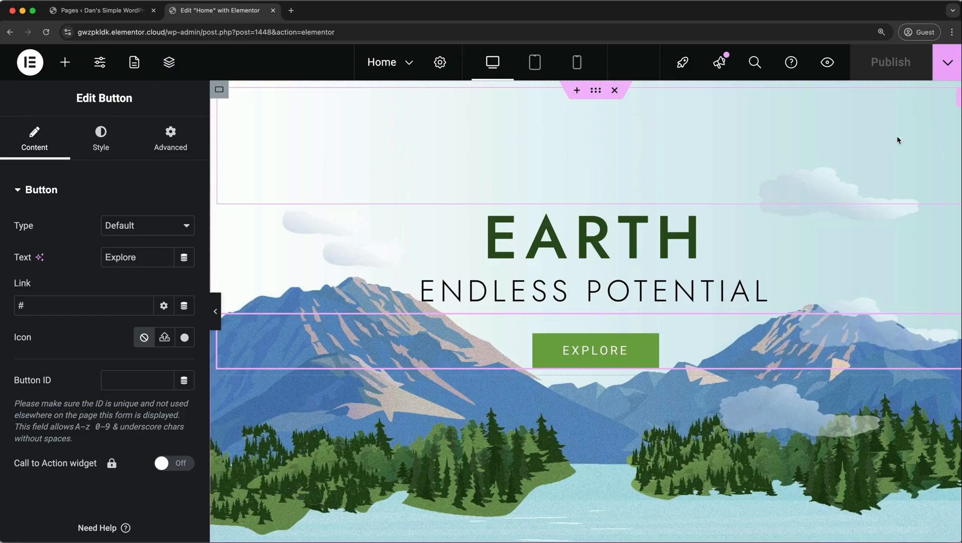
right_click(770, 138)
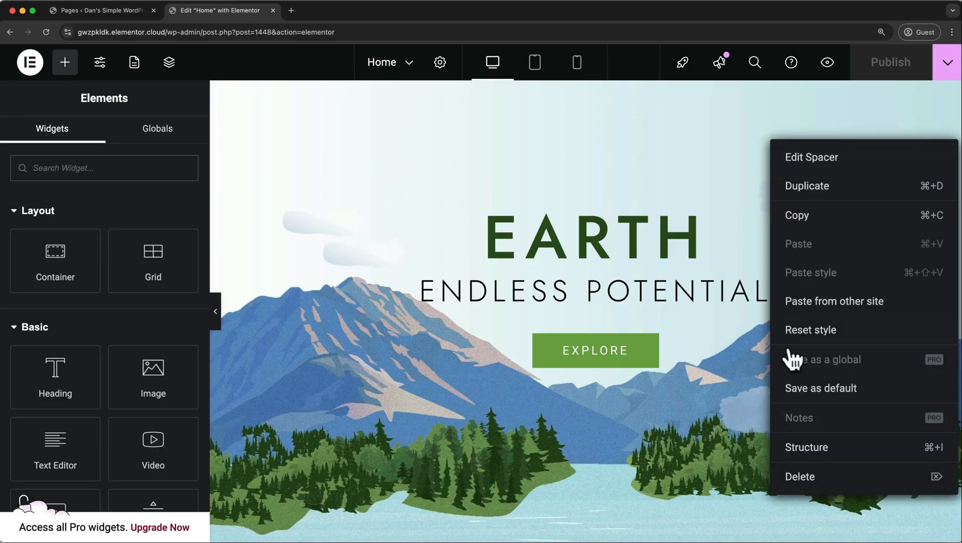
click(805, 447)
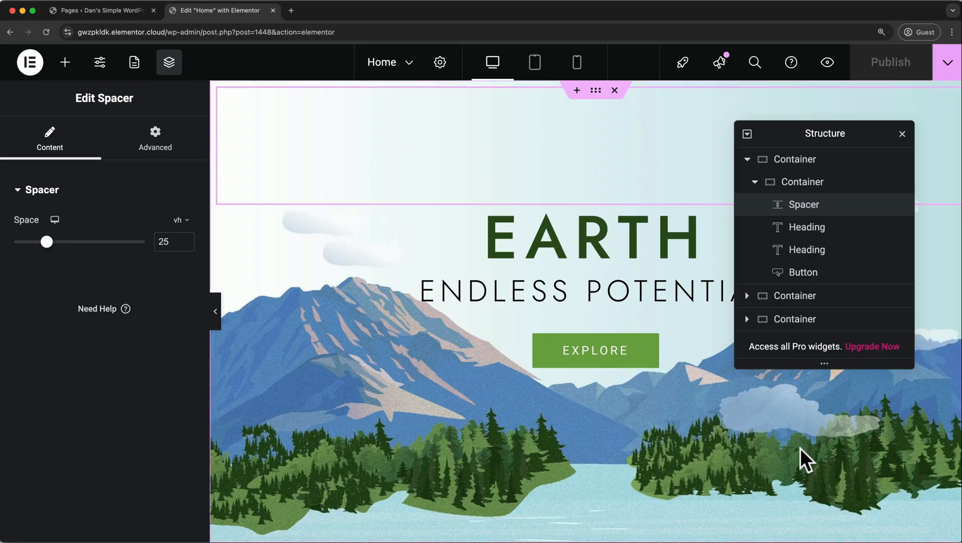
click(859, 274)
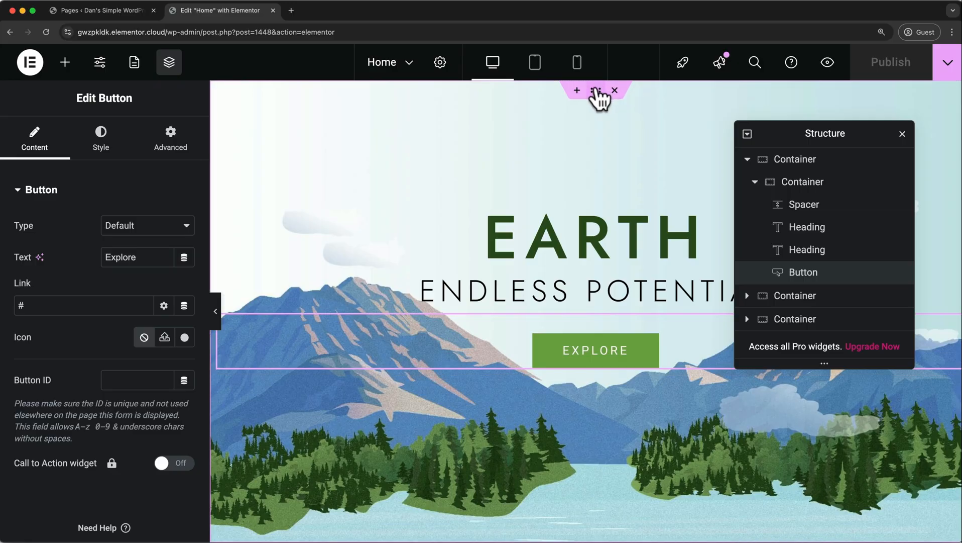
Try moving the hero container below the section that follows it, and undo the move.
drag(598, 96, 553, 424)
scroll(571, 169, down, 5)
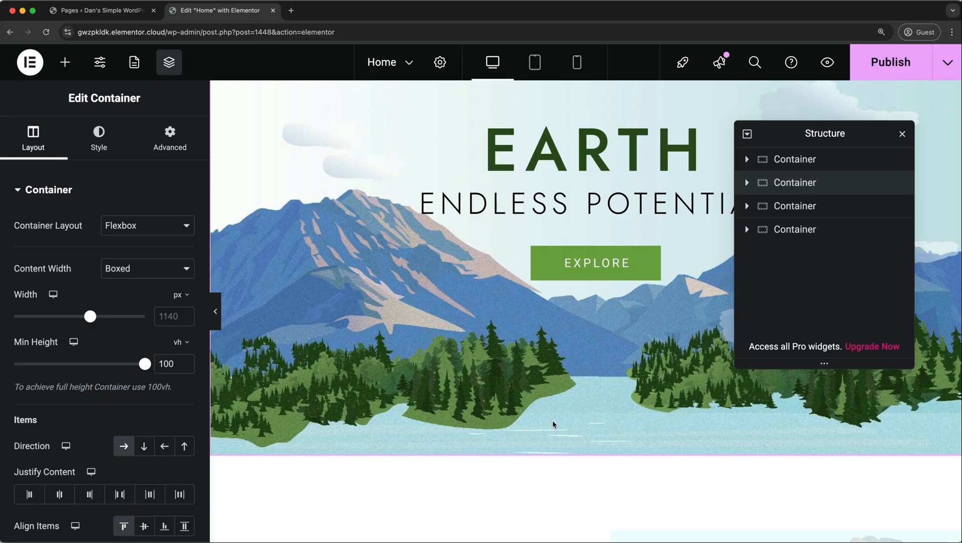
key(super+z)
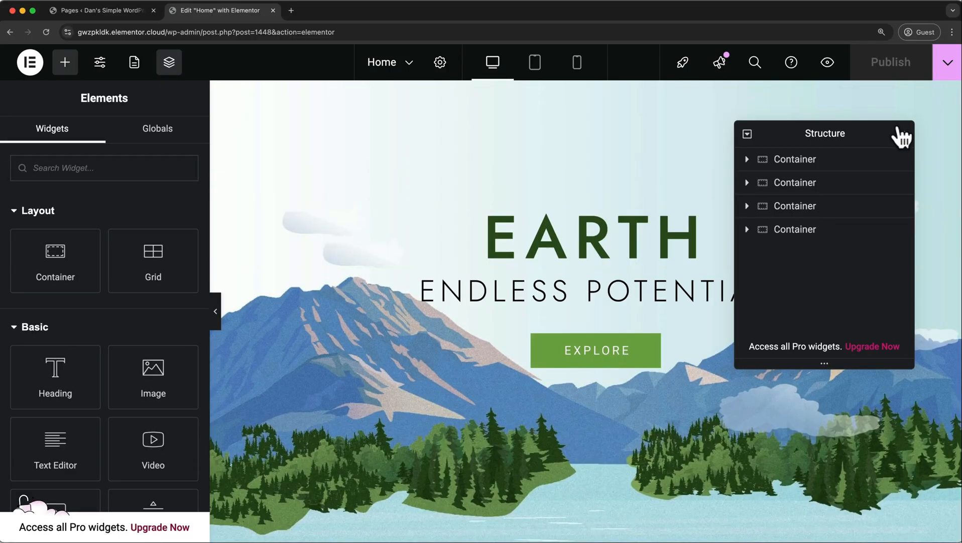
Hide the Structure window and add a flexbox container with two equal columns above the About Us section.
click(899, 133)
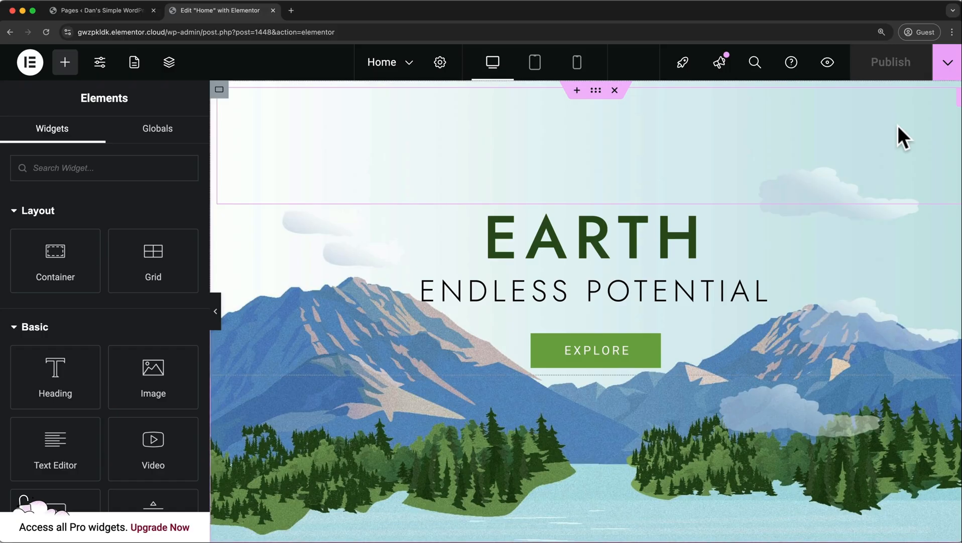
scroll(902, 135, down, 7)
scroll(898, 124, down, 8)
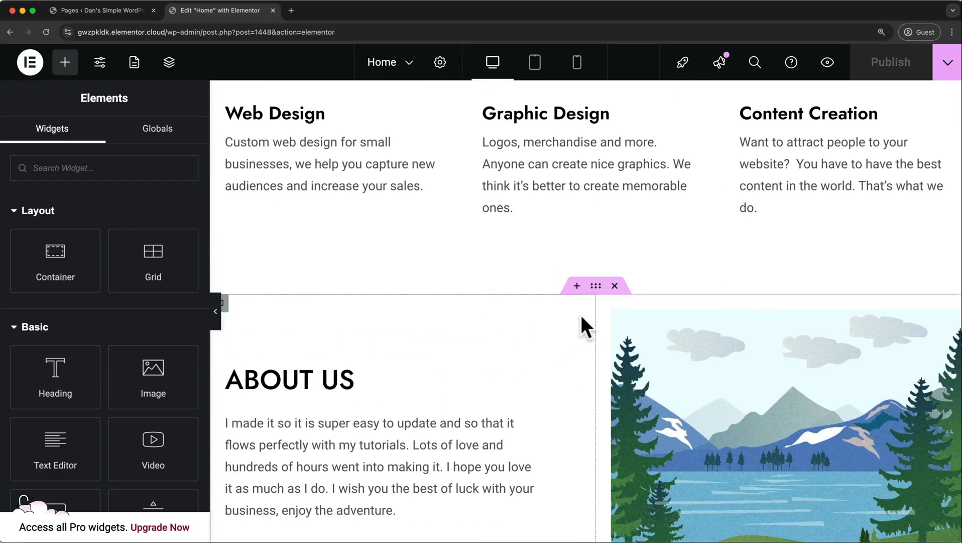
click(578, 286)
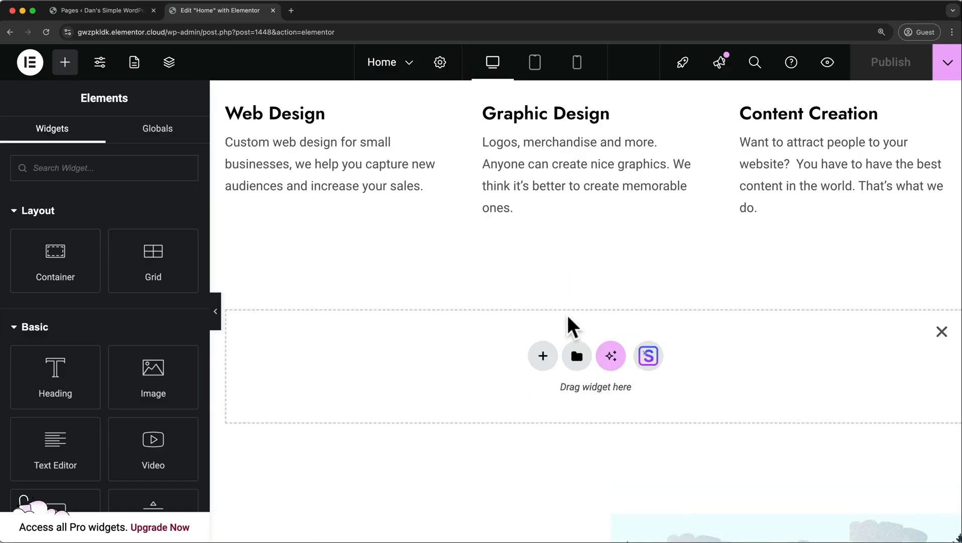
click(541, 358)
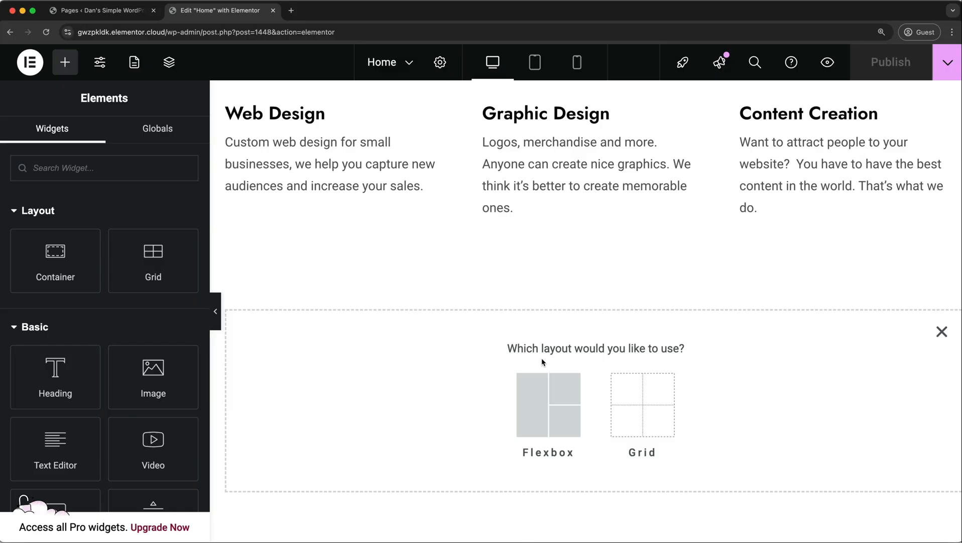
click(541, 416)
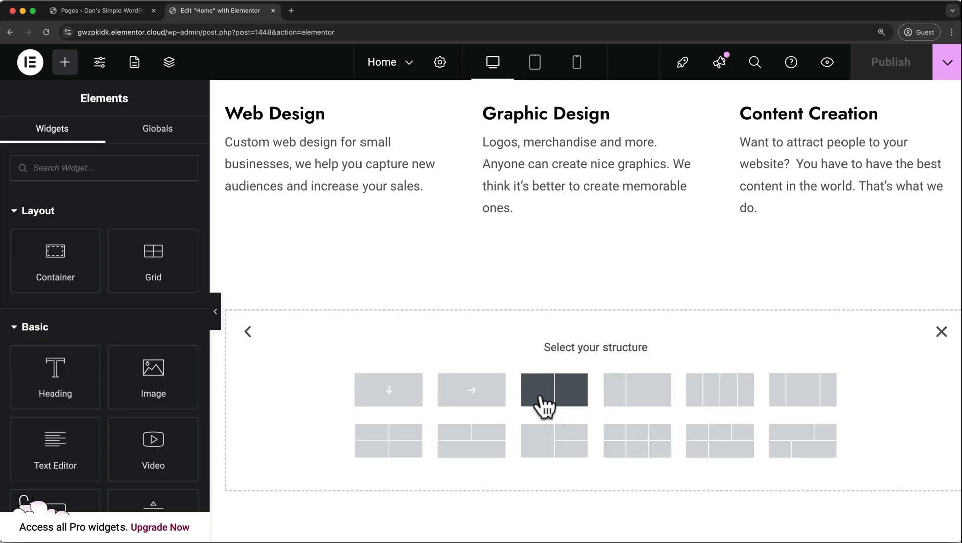
click(555, 392)
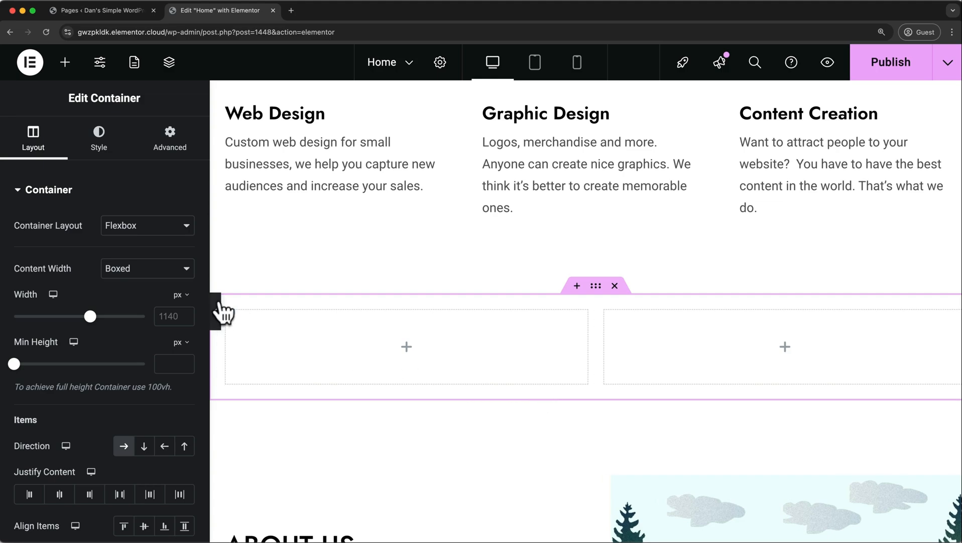
Add a Heading widget to the new container's first column and place a Text Editor widget beneath it.
click(64, 62)
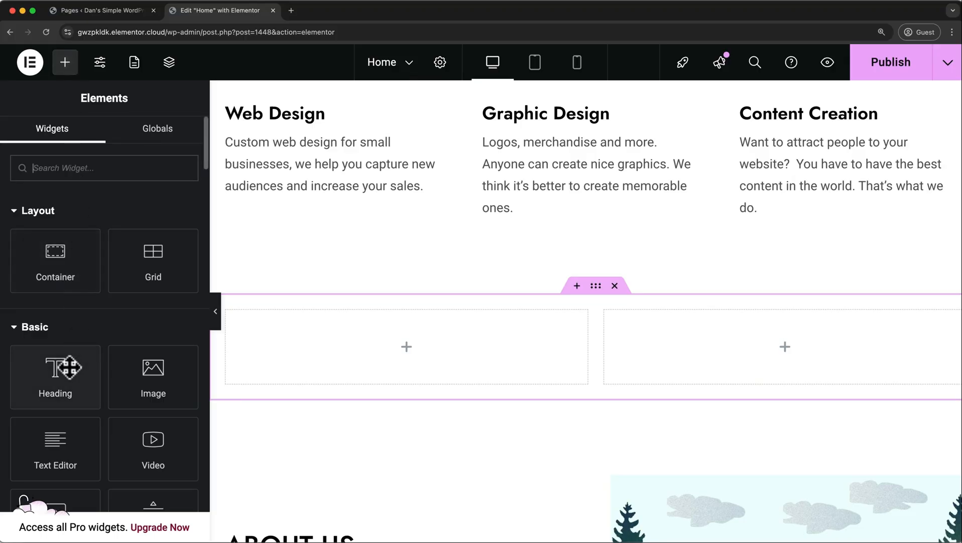
drag(69, 367, 352, 317)
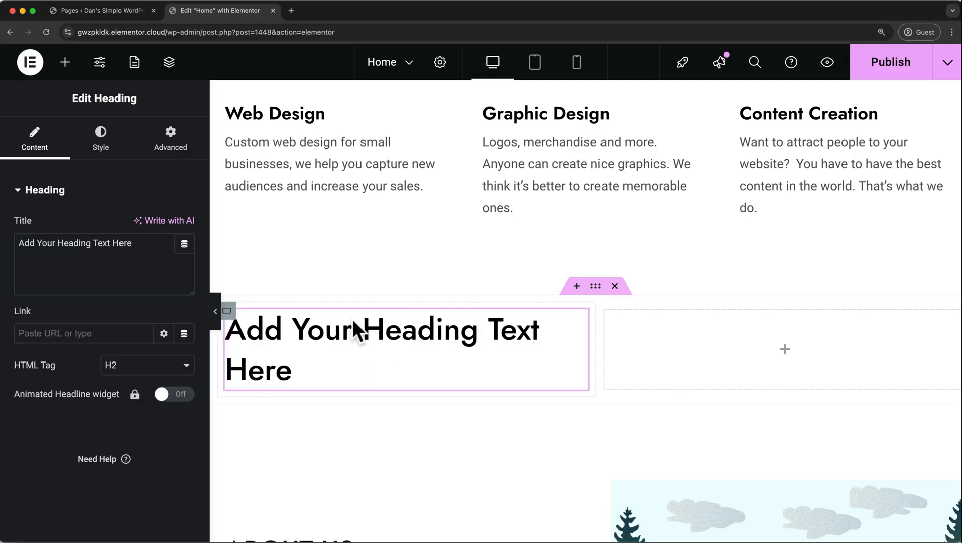
click(64, 63)
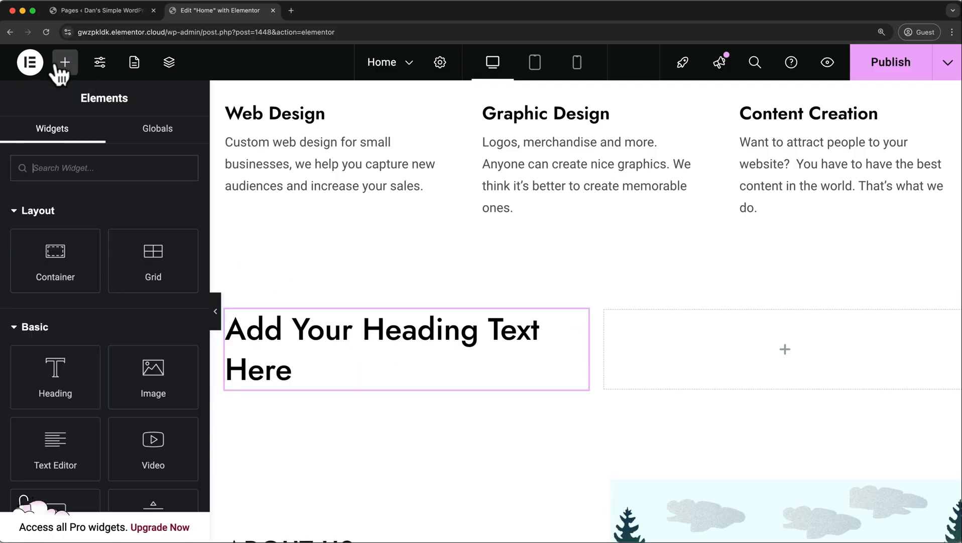
scroll(76, 327, down, 1)
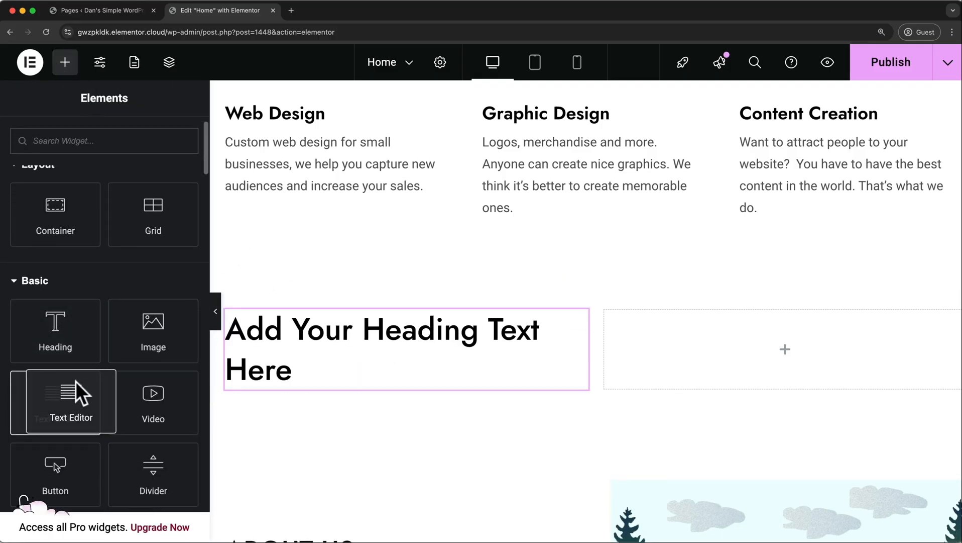
drag(76, 386, 325, 374)
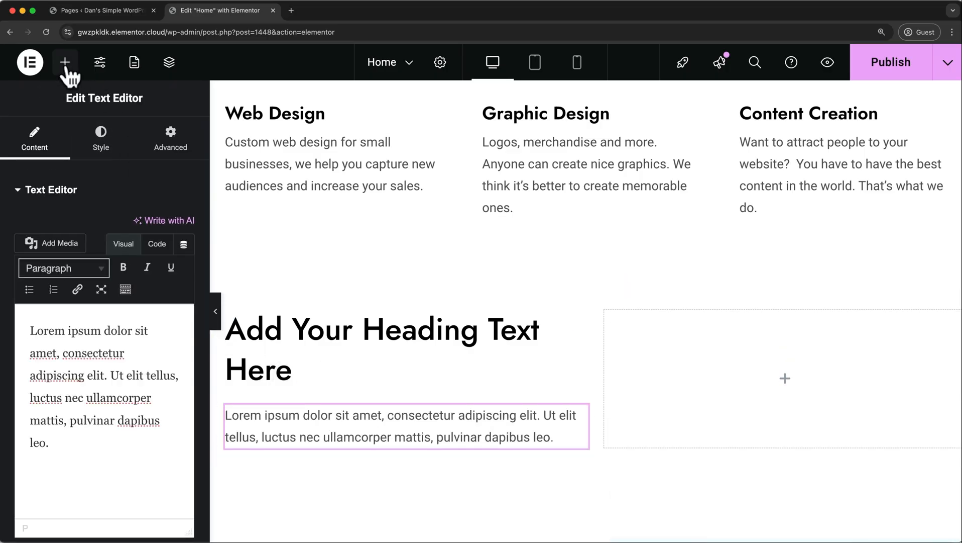
Add a Button widget beneath the Text Editor in the new container's first column.
click(65, 64)
scroll(85, 331, down, 5)
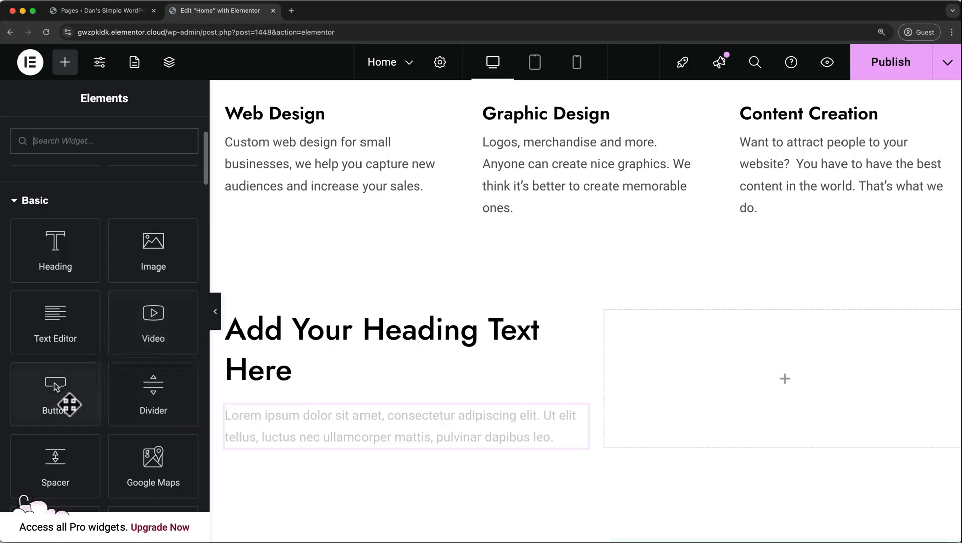
drag(69, 402, 326, 440)
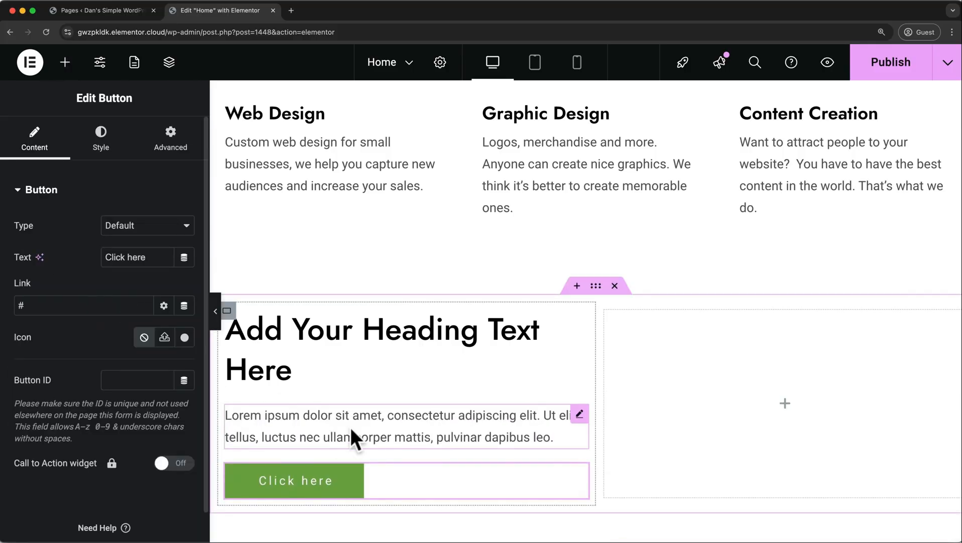
mouse_move(350, 490)
mouse_down()
mouse_move(380, 404)
mouse_move(381, 436)
mouse_move(376, 398)
mouse_move(393, 401)
mouse_move(368, 425)
mouse_move(366, 487)
mouse_up()
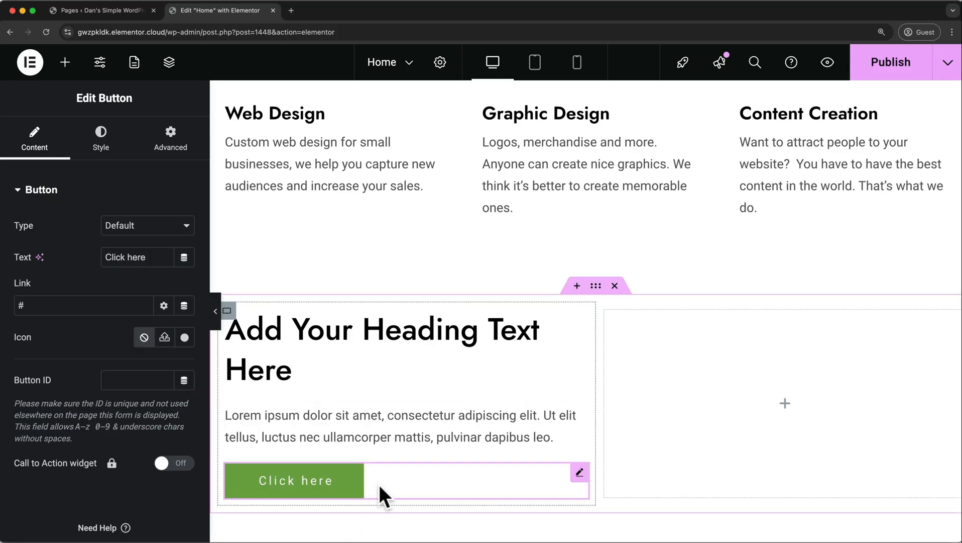
Delete the Button and Text Editor widgets from the new container's first column.
right_click(353, 486)
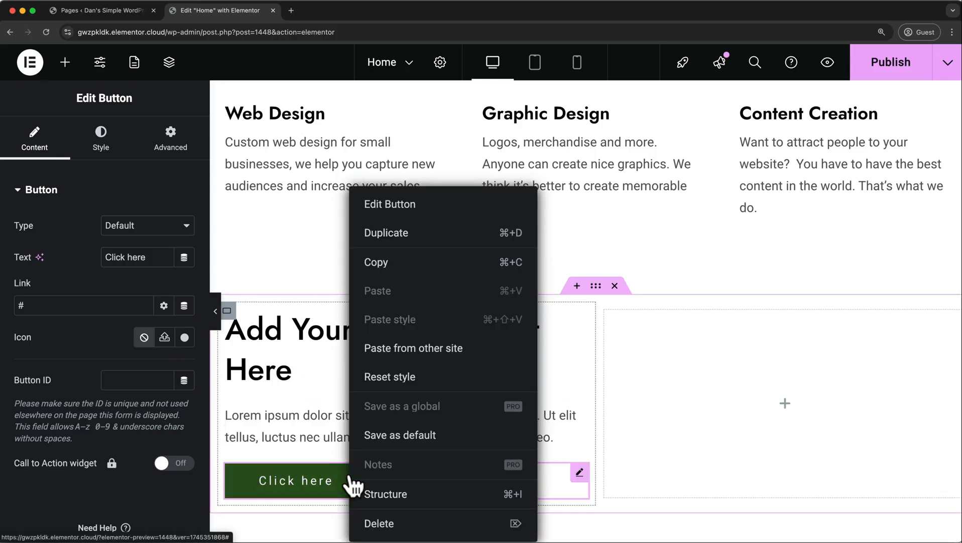
click(363, 520)
right_click(372, 444)
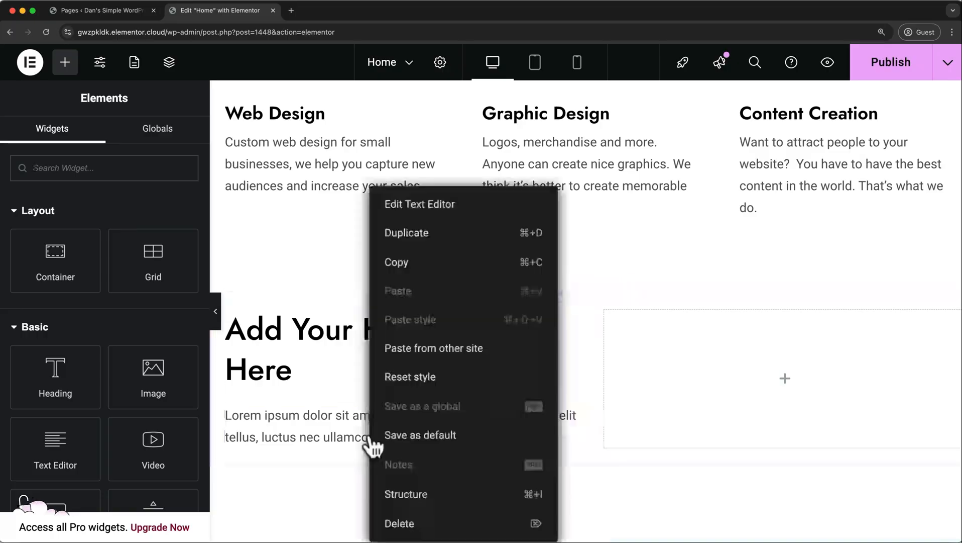
click(390, 523)
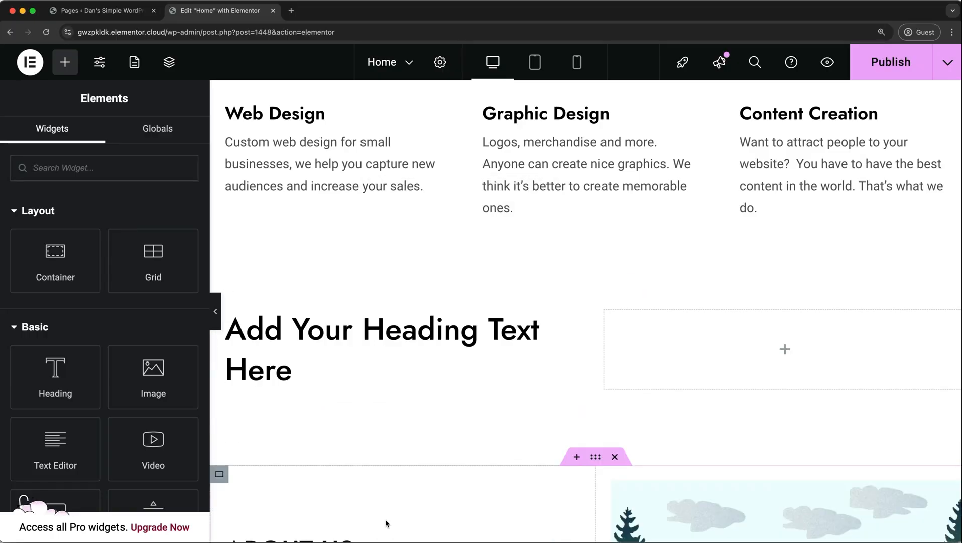
Show the placeholder heading in the Structure window and delete it from the first column.
click(447, 339)
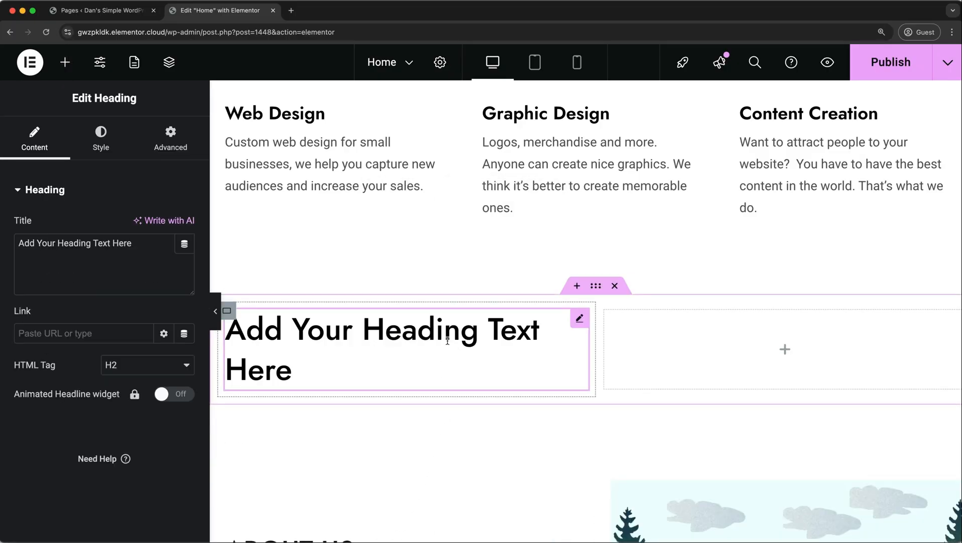
right_click(448, 341)
click(469, 495)
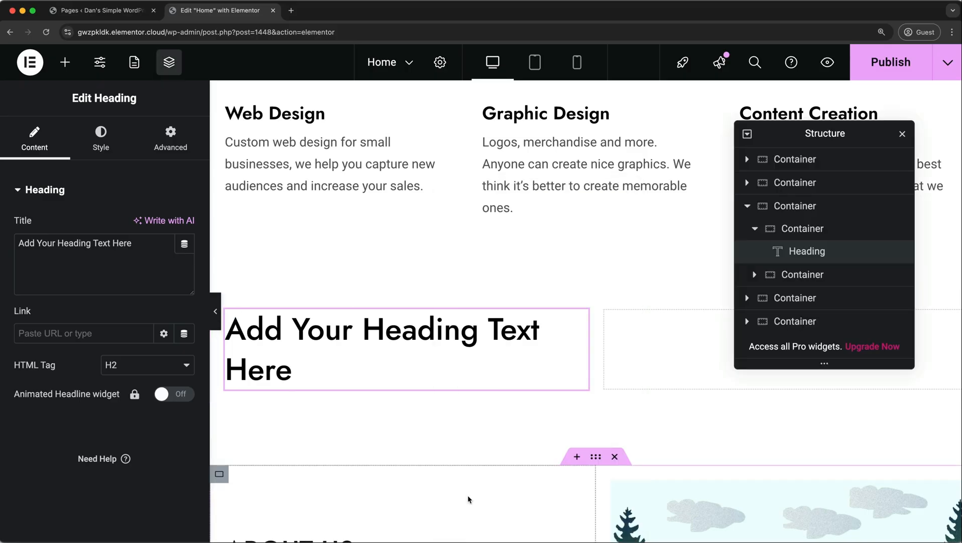
right_click(819, 251)
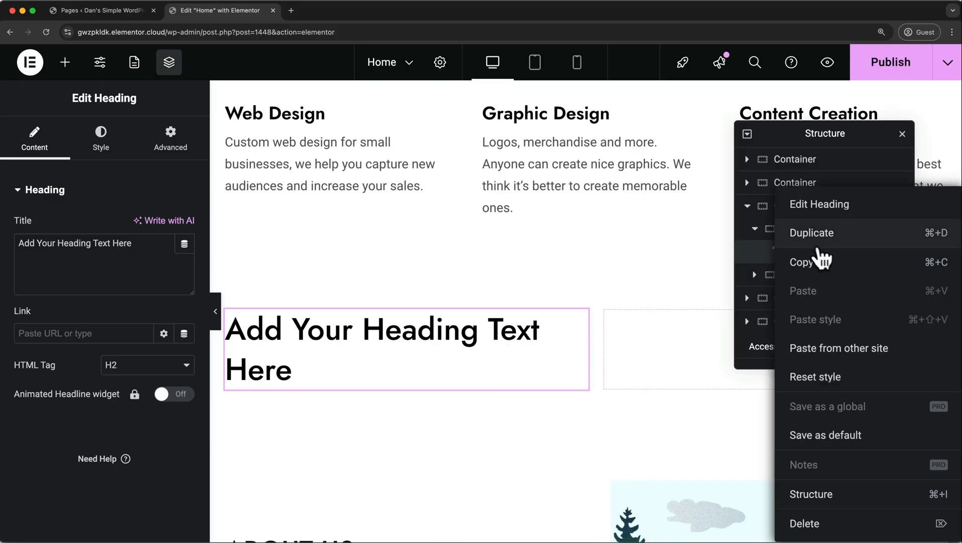
click(804, 523)
Delete the empty first-column container and the two-column parent container above About Us, and hide the Structure window.
click(803, 236)
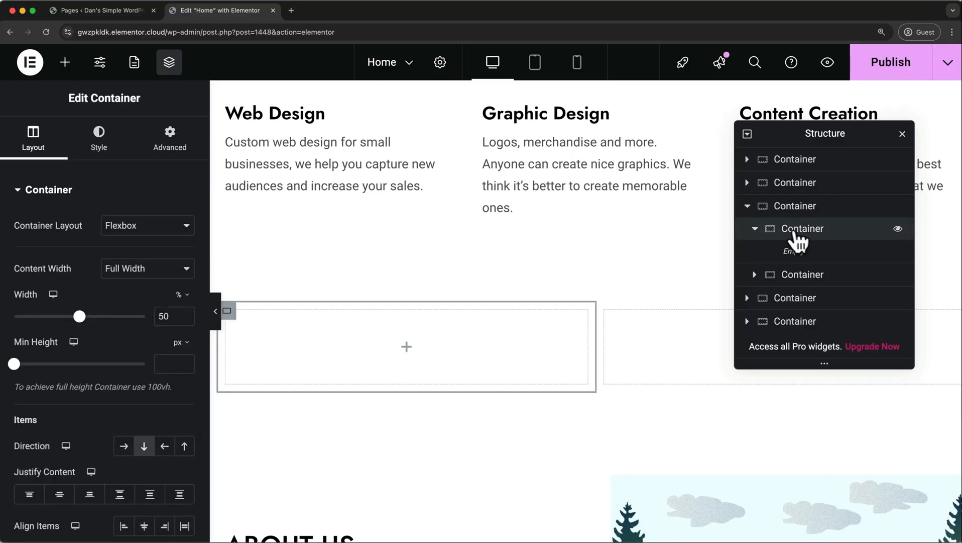
right_click(801, 237)
click(781, 520)
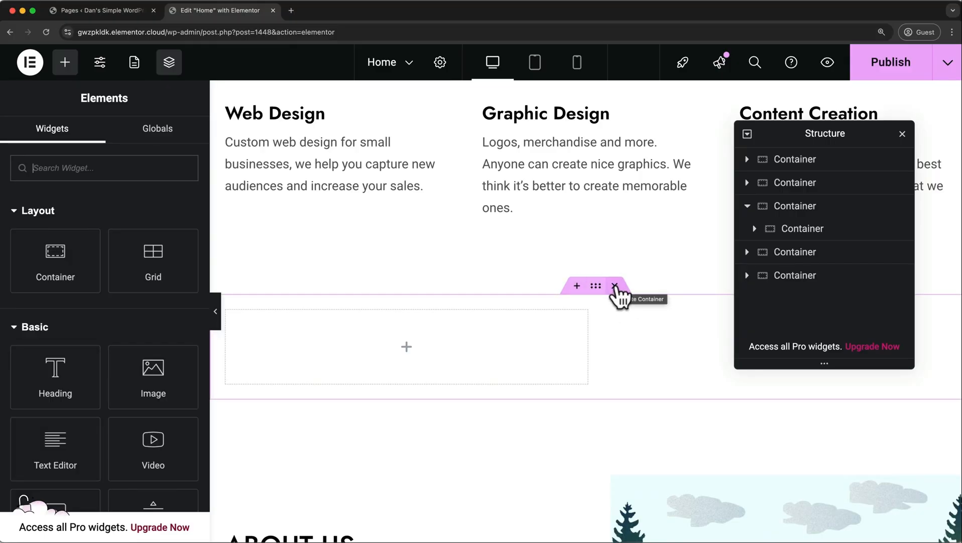
click(615, 285)
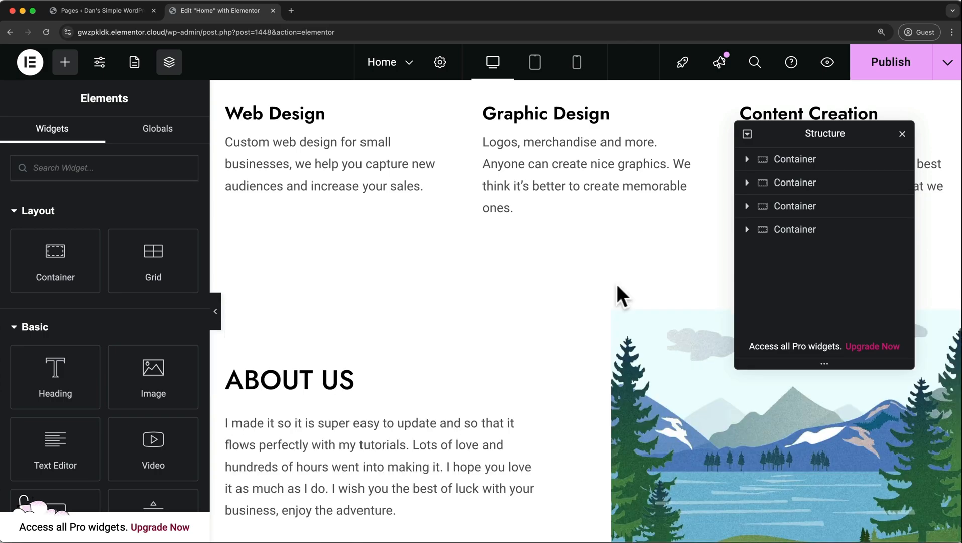
key(super+i)
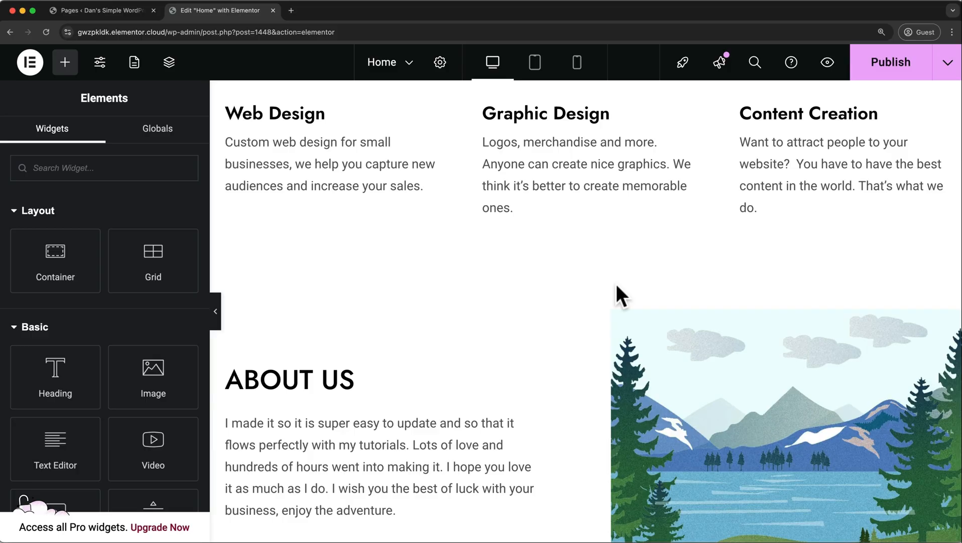
Step back to the earlier container removal in the action history, and return to the latest action.
click(31, 62)
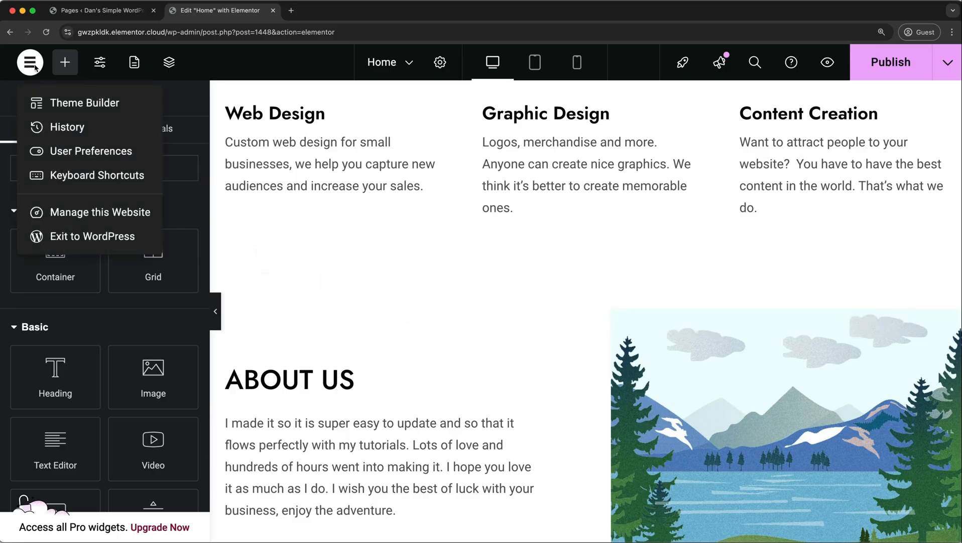
click(71, 130)
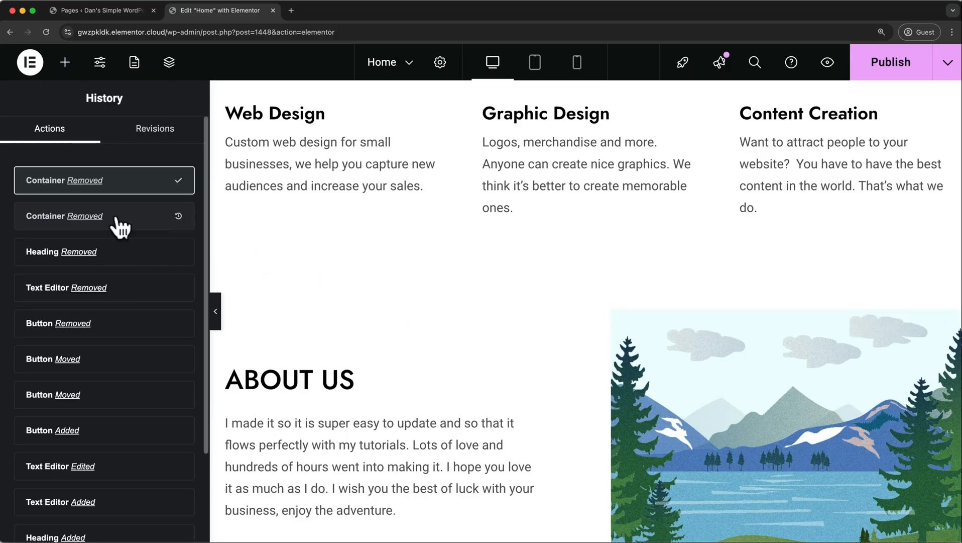
click(118, 221)
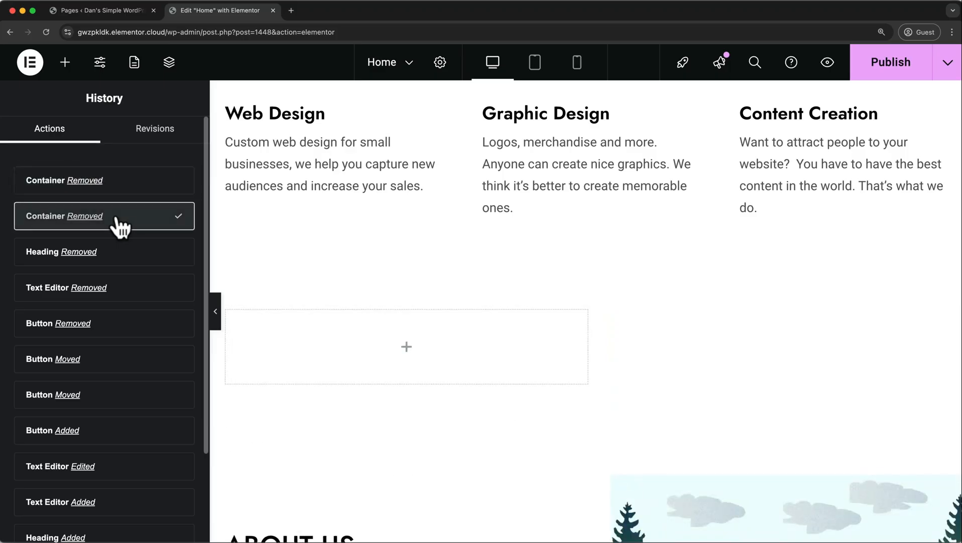
click(121, 188)
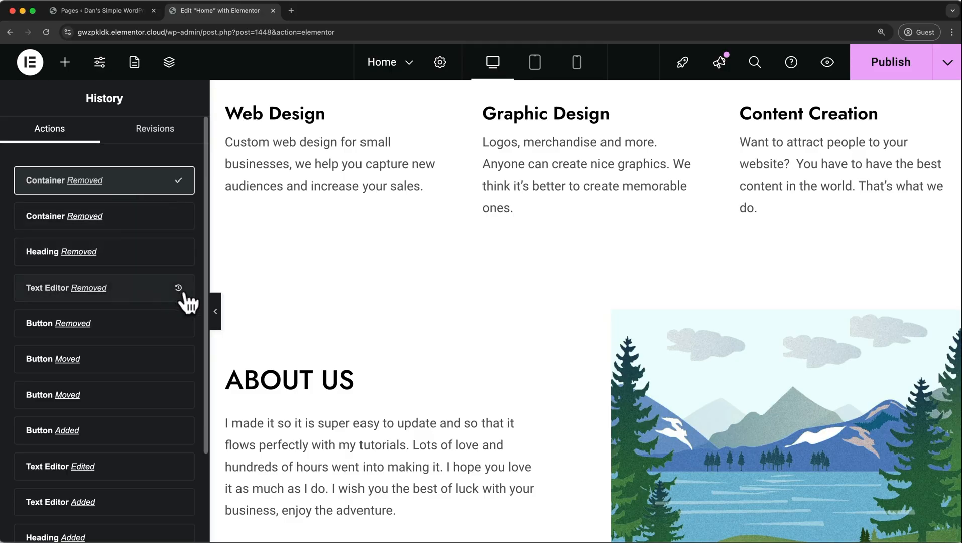
Preview the home page with the editor's side panel collapsed, and return to the editor with the panel expanded.
click(215, 311)
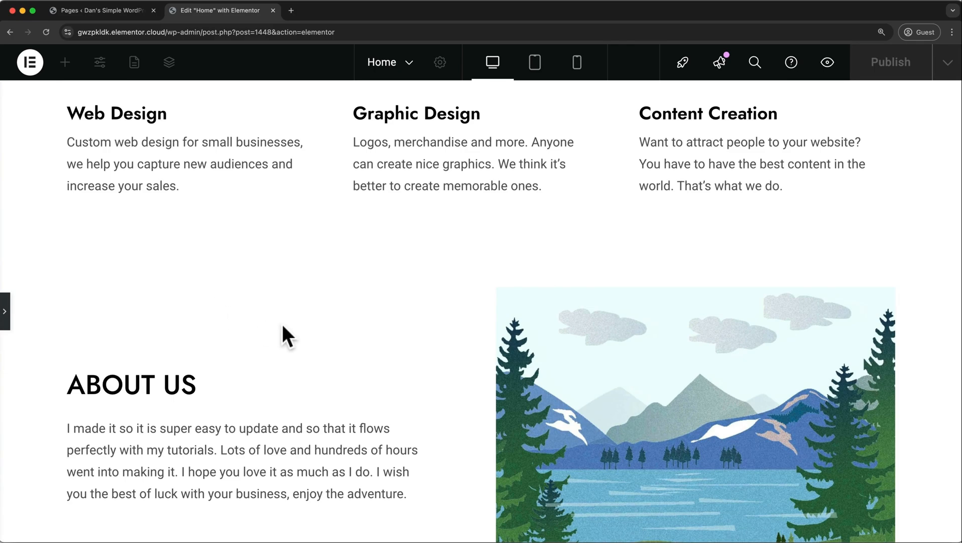
click(827, 64)
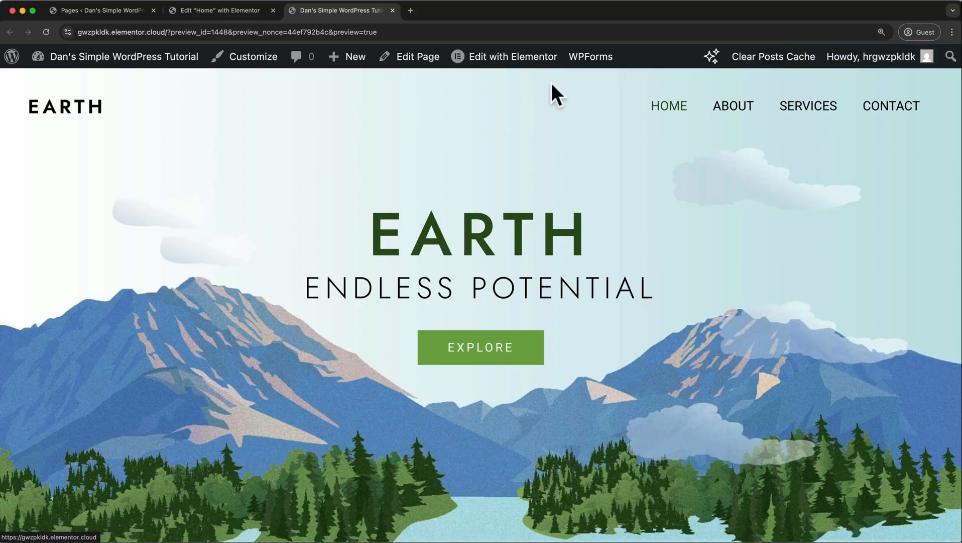
click(393, 10)
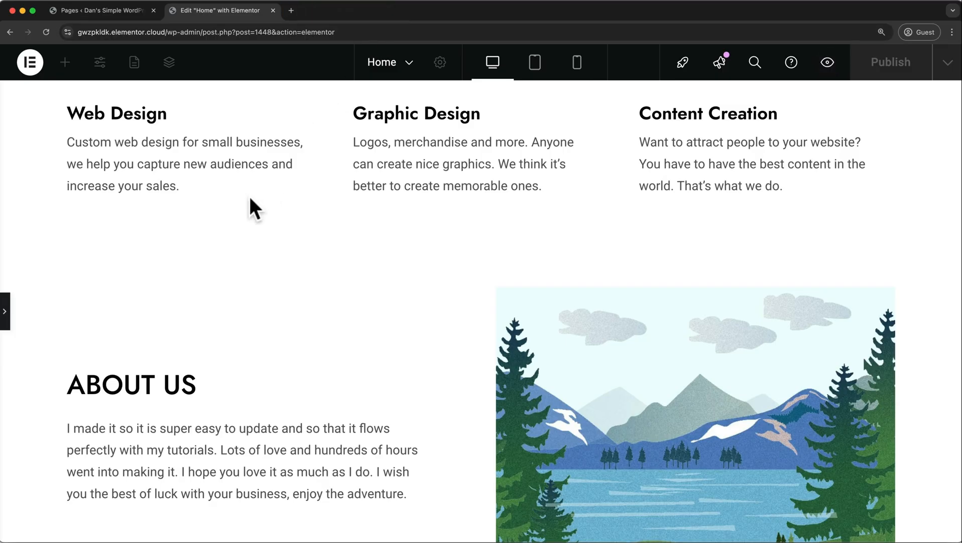
click(4, 311)
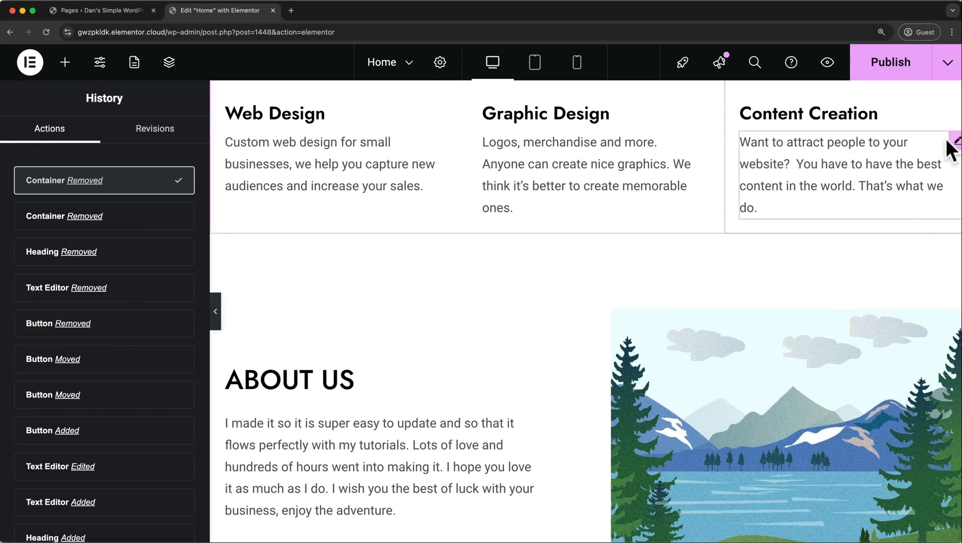
View the live home page in a new tab, select its web address, and close the tab.
click(950, 65)
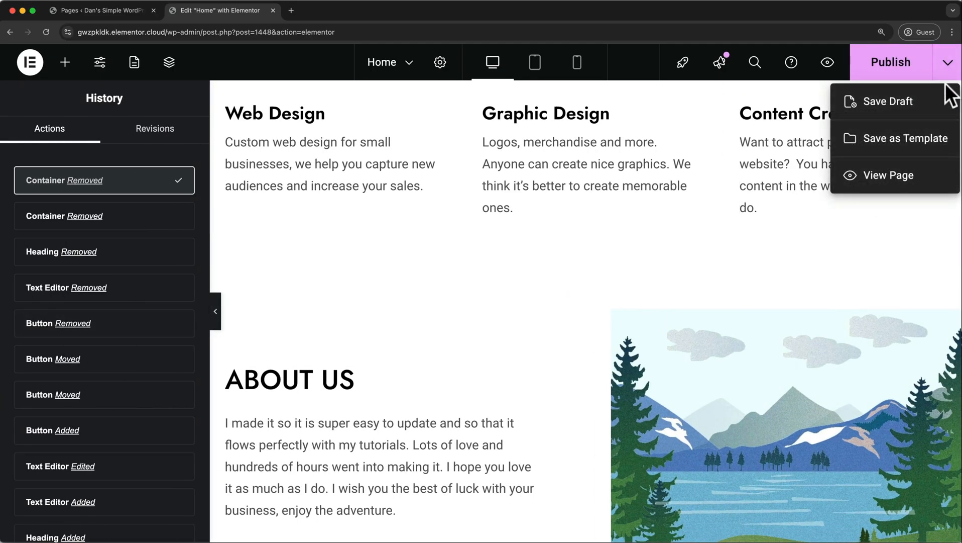
click(918, 175)
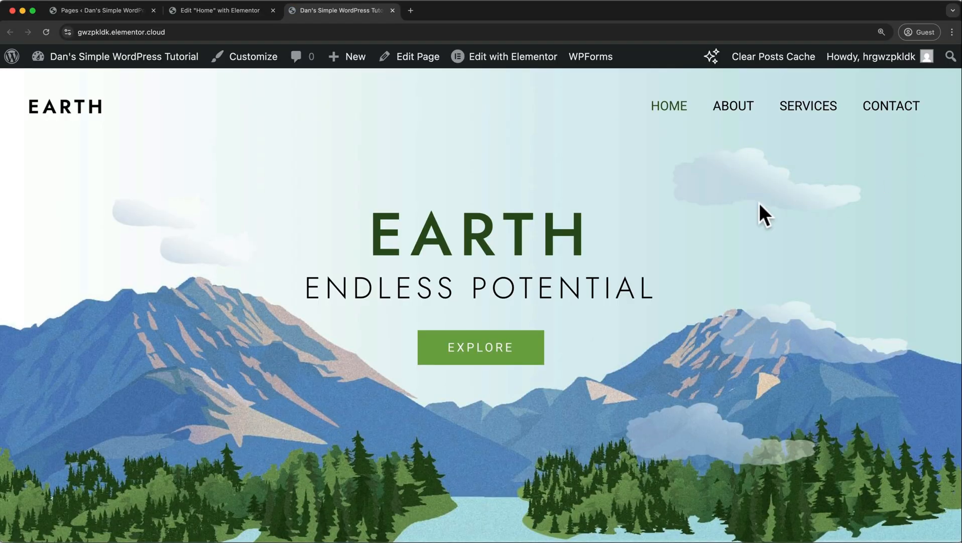
click(200, 33)
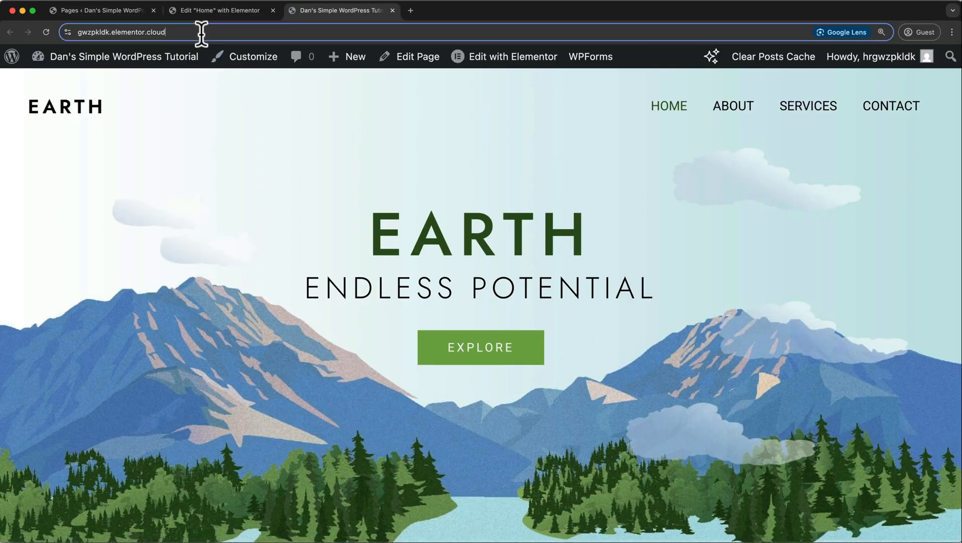
drag(199, 32, 81, 32)
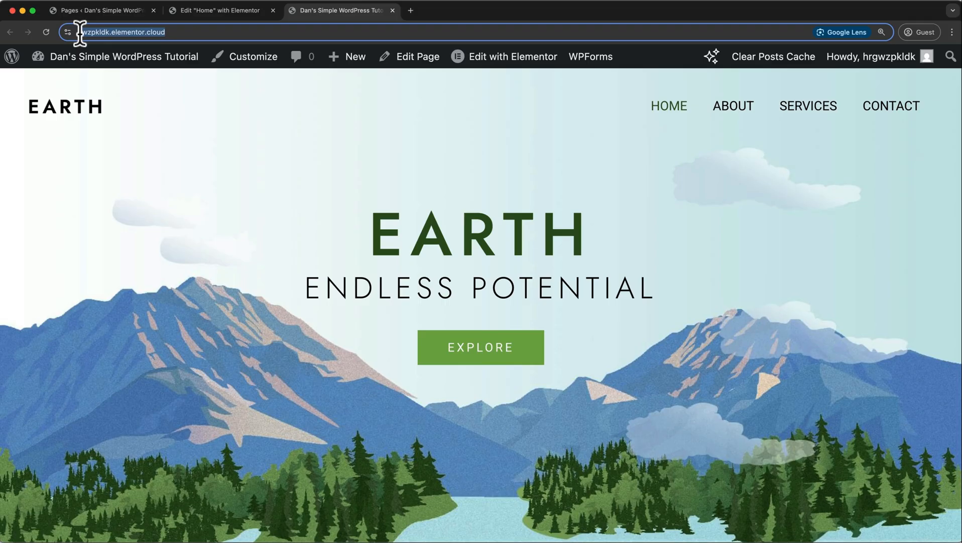
click(392, 10)
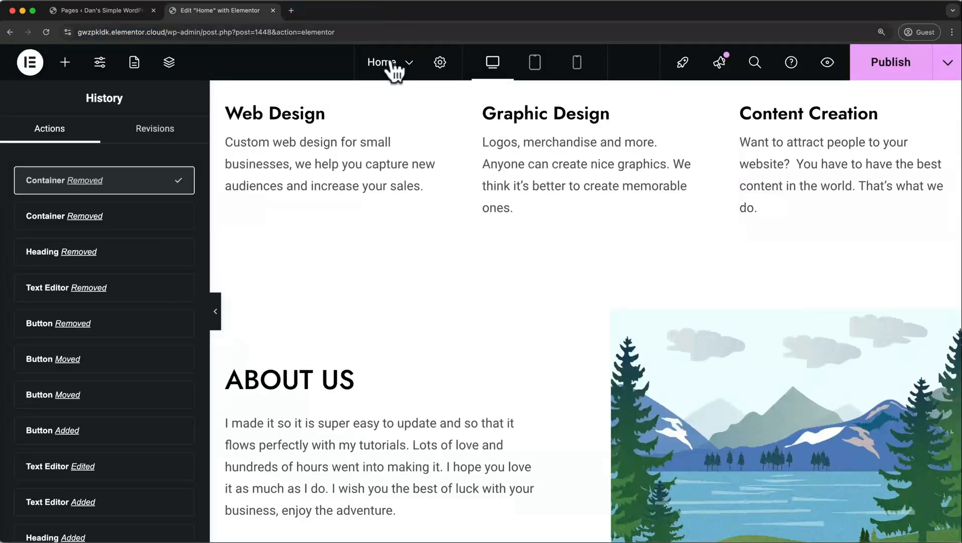
Change the hero heading's title to "WordPress".
scroll(409, 228, up, 2)
scroll(408, 228, up, 10)
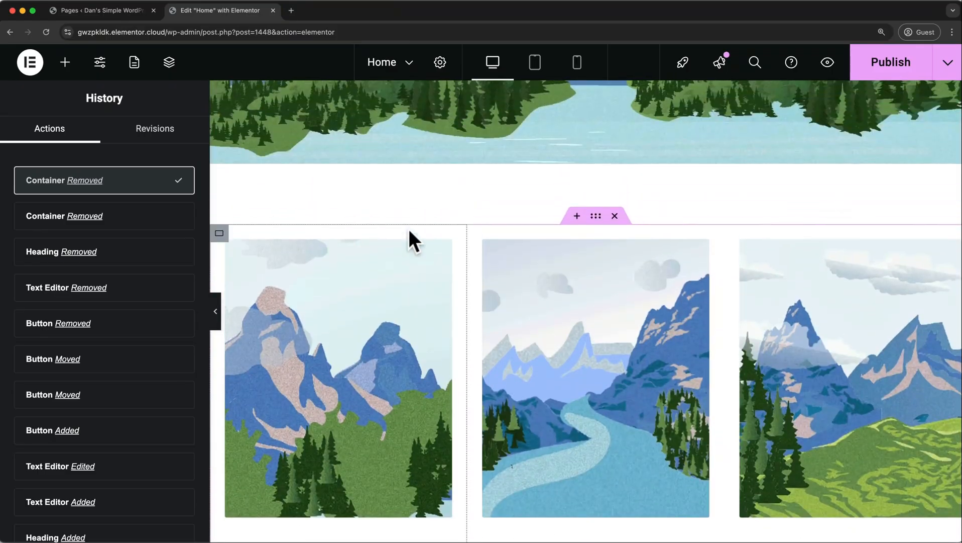
scroll(410, 232, up, 3)
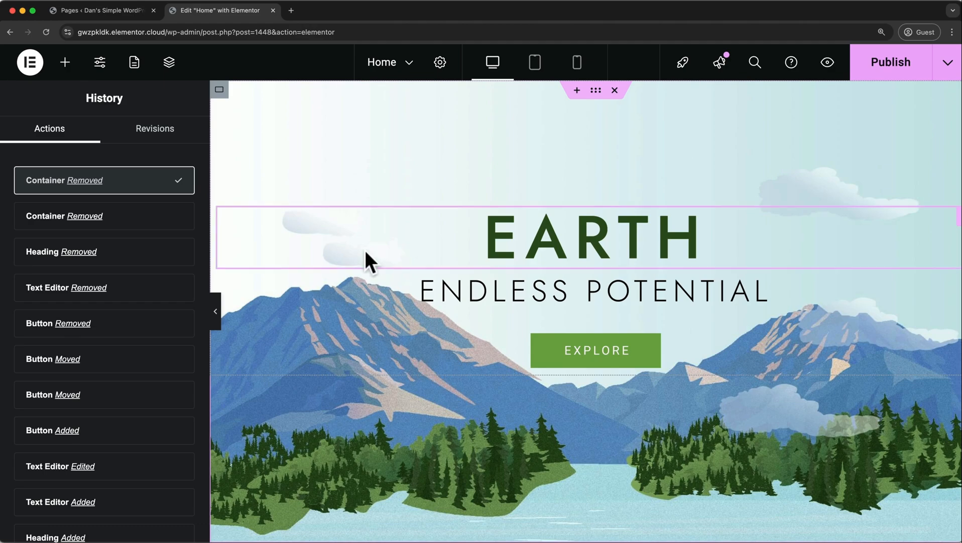
click(395, 237)
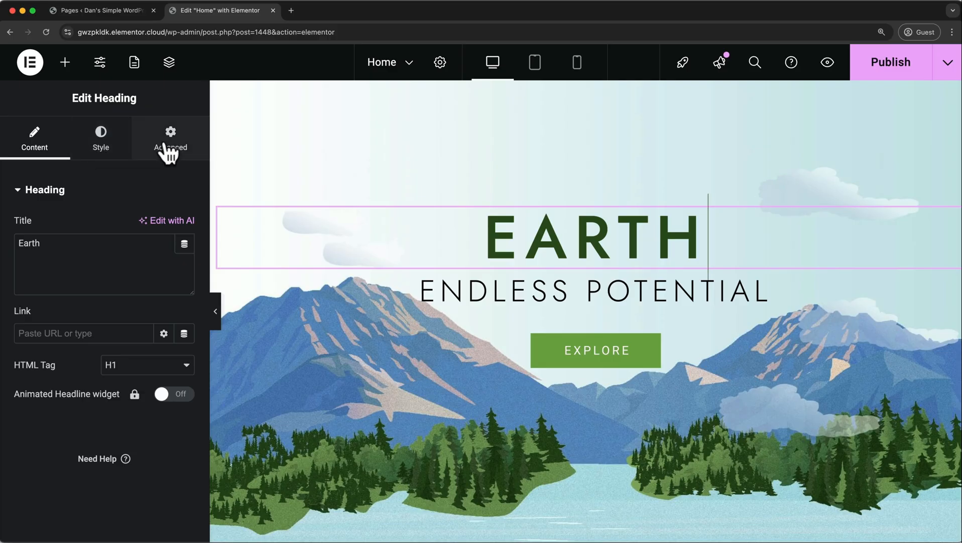
drag(51, 248, 6, 241)
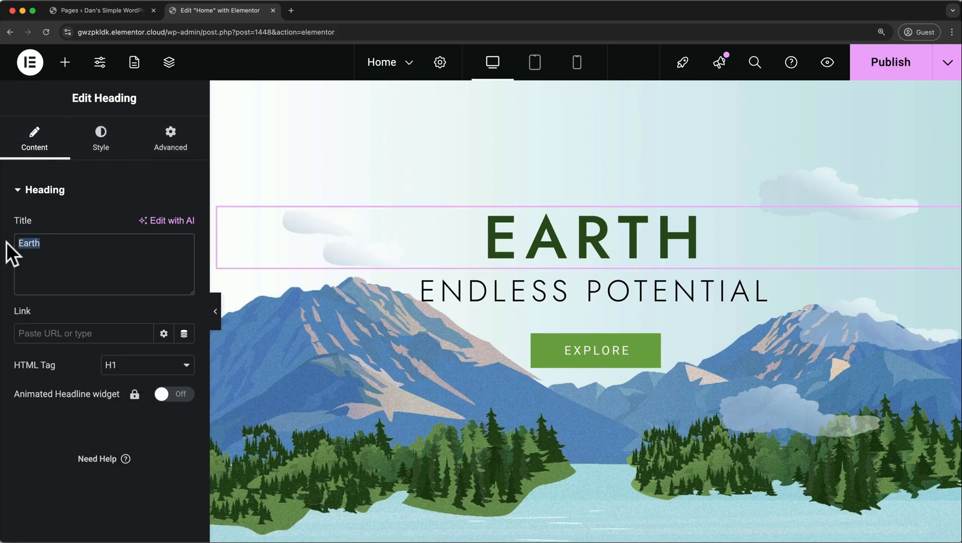
text(WordPress)
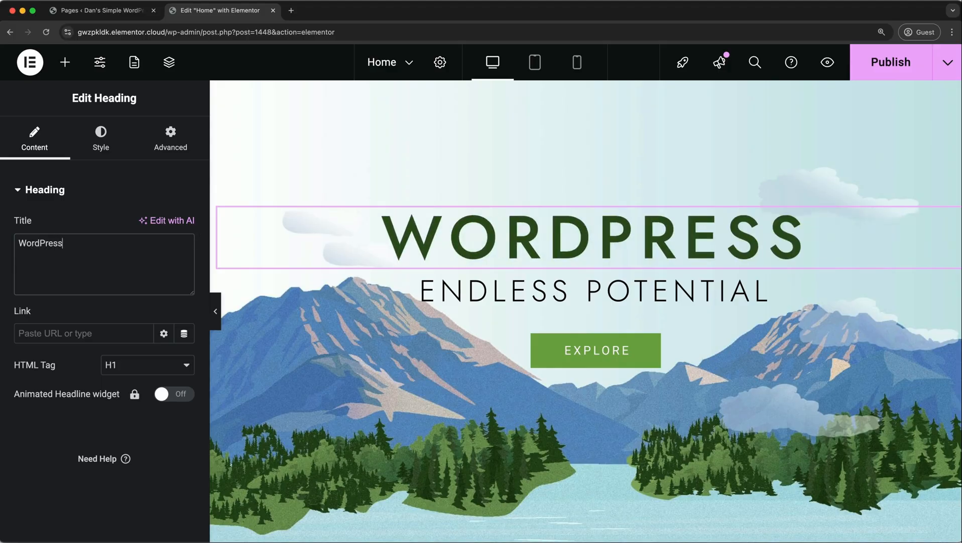
Try clearing the hero heading's text directly on the page, and undo the deletion.
double_click(467, 239)
key(BackSpace)
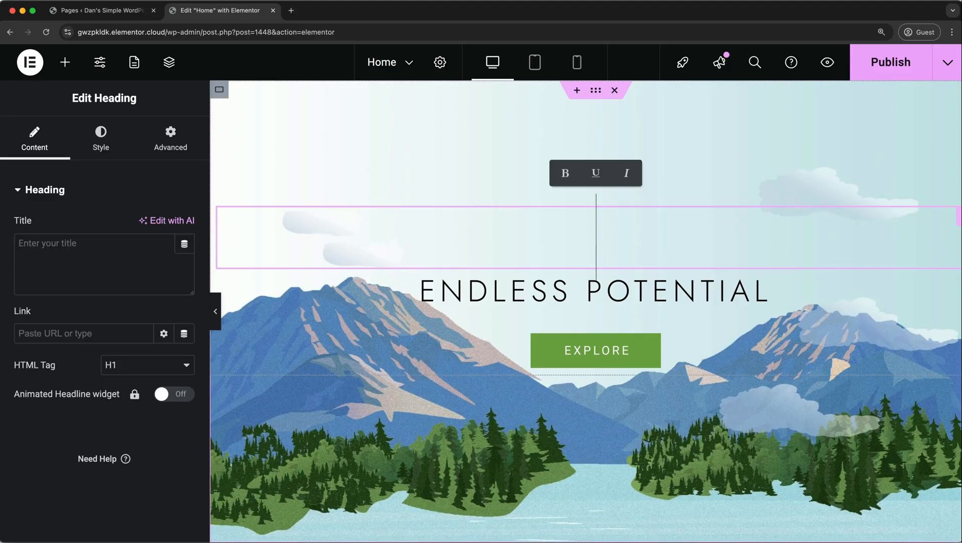
key(super+z)
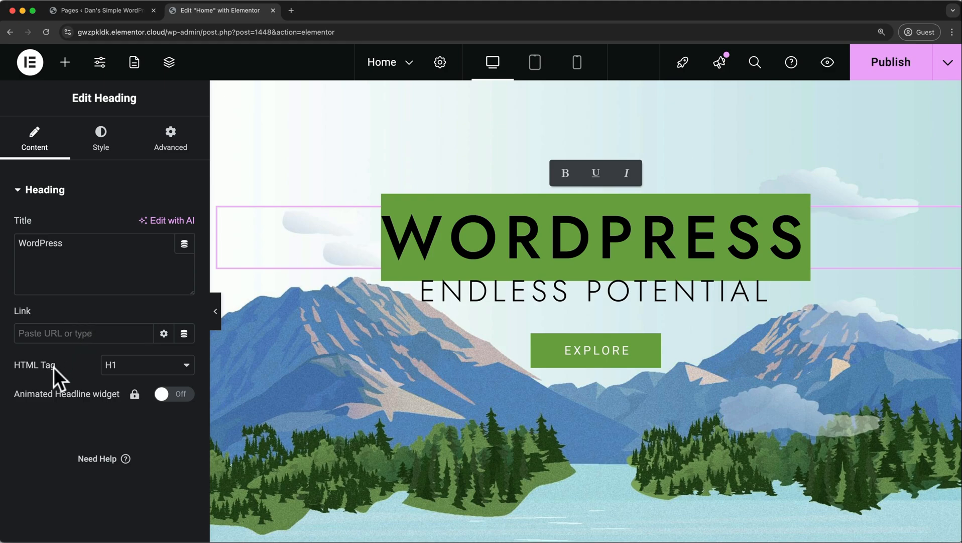
Set the hero heading's alignment to left.
click(104, 141)
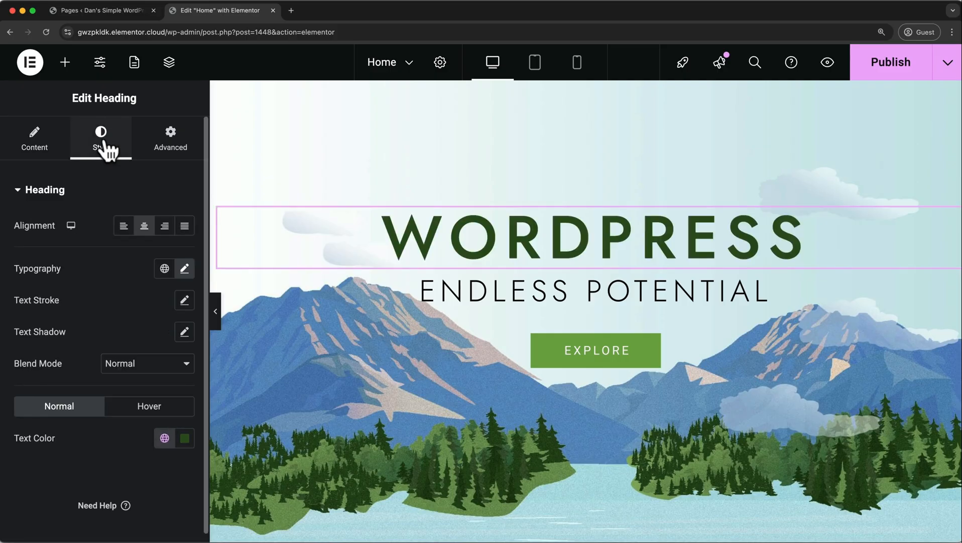
click(123, 227)
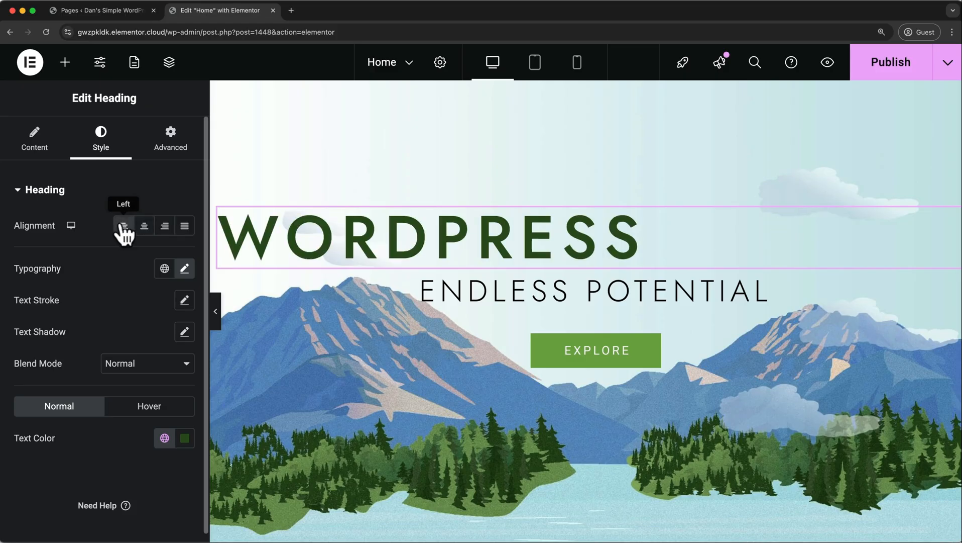
Try right and justified alignment on the hero heading, and set its alignment to center.
click(166, 228)
click(184, 227)
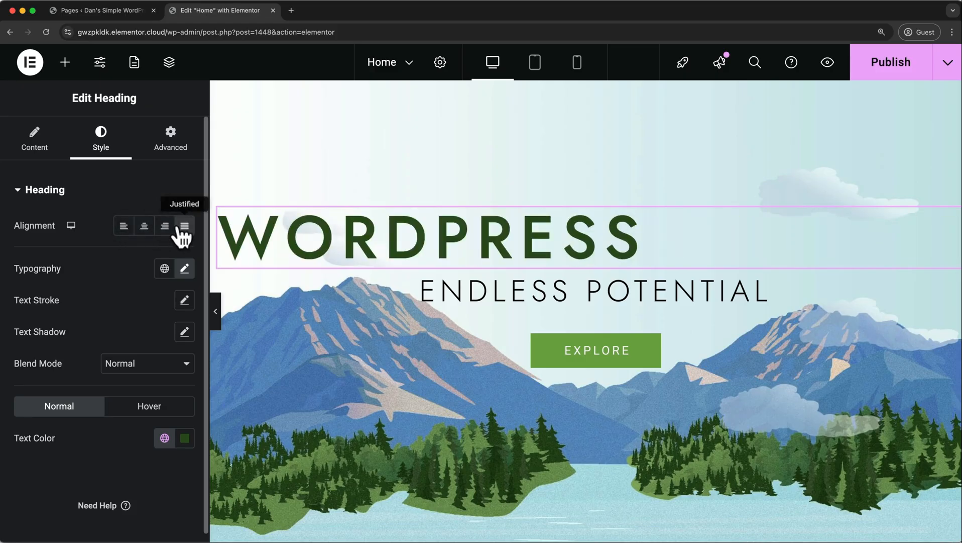
click(144, 227)
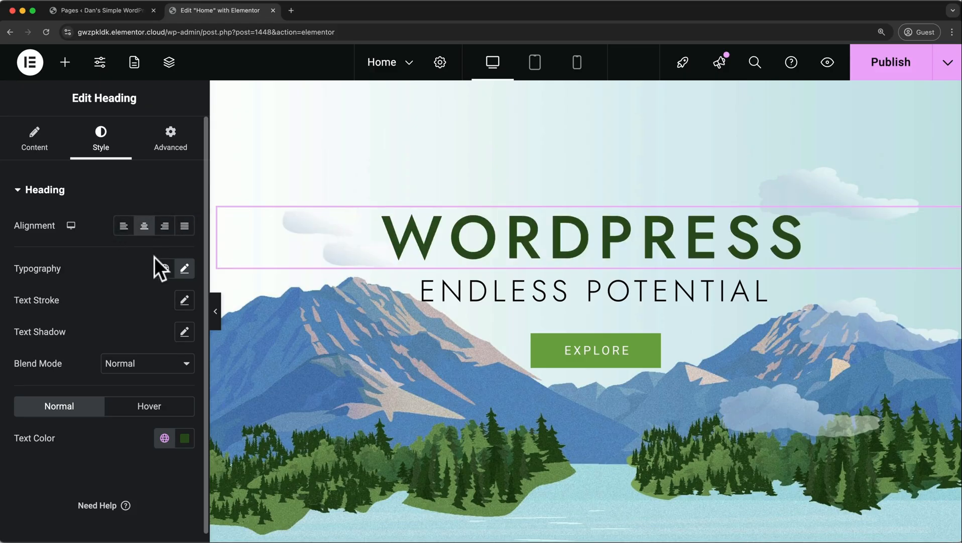
Set the hero heading's font size to 90 px and its weight to 600 (Semi Bold), dismissing the Global Fonts tip.
click(184, 269)
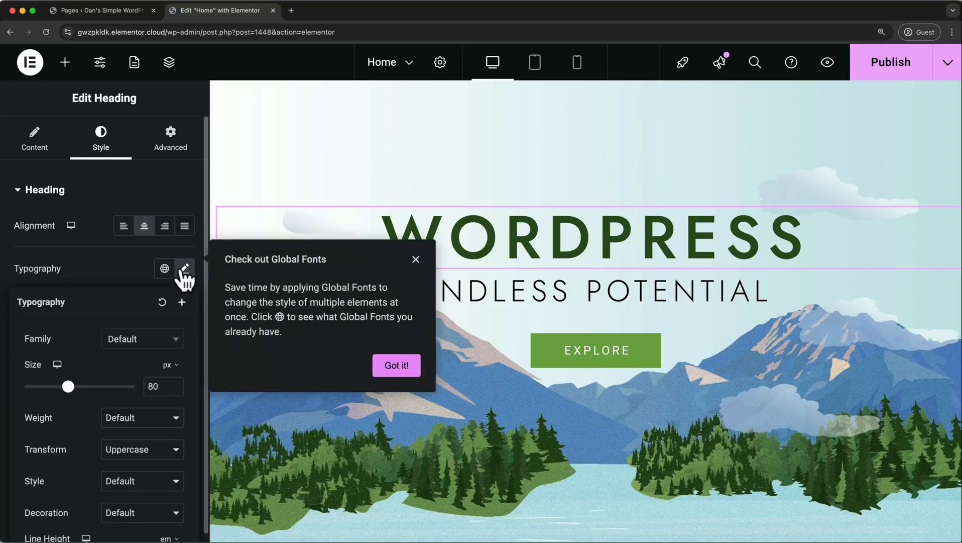
click(397, 365)
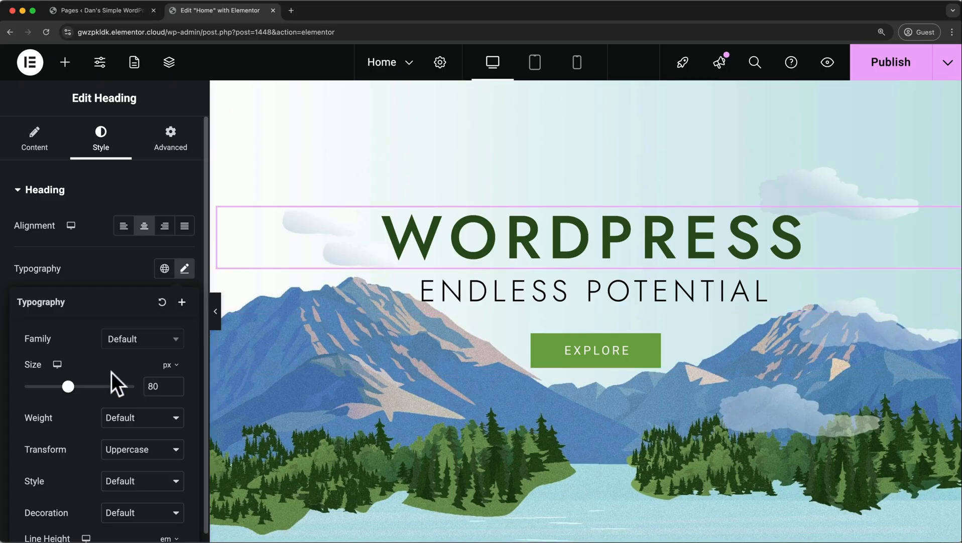
drag(68, 386, 73, 387)
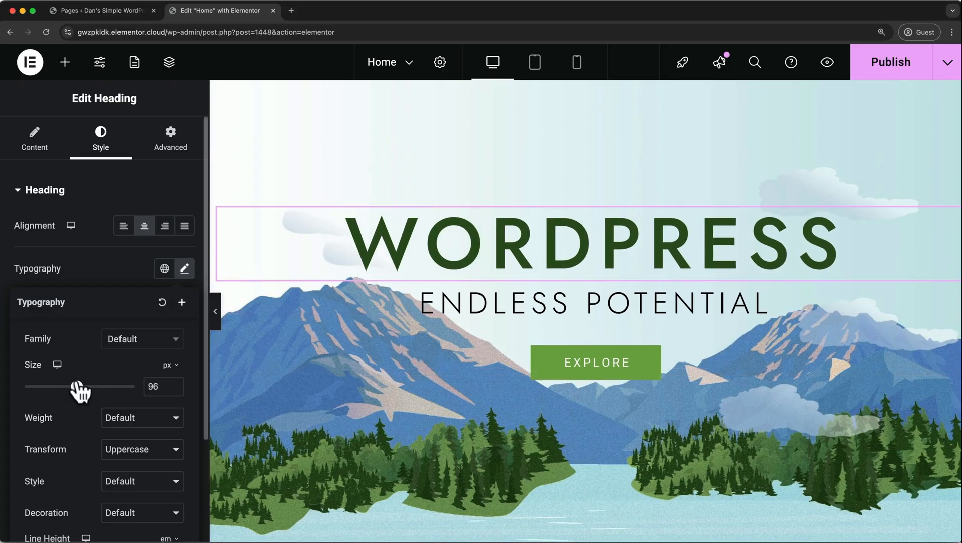
click(149, 418)
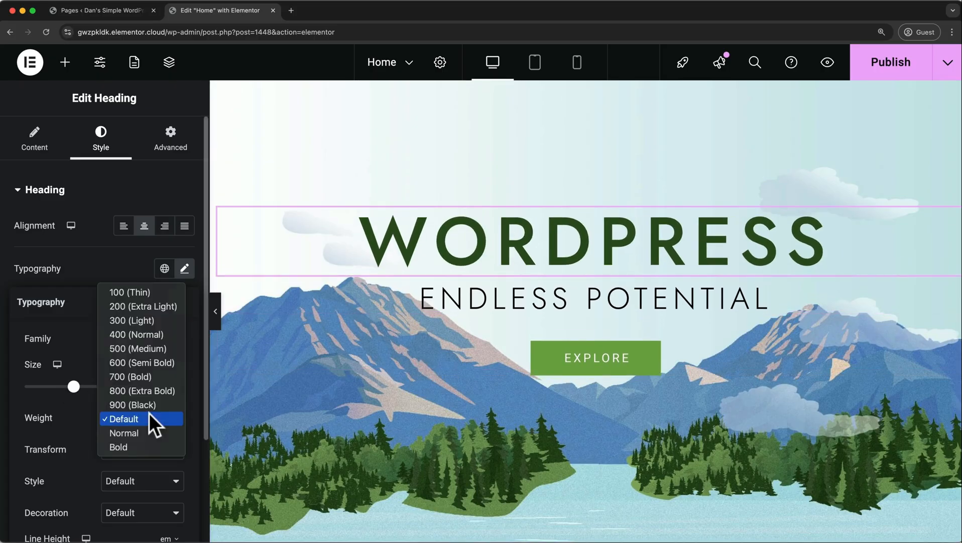
click(163, 365)
Keep the hero heading's Uppercase transform, try the Italic font style, and set the style to Normal.
scroll(162, 365, down, 3)
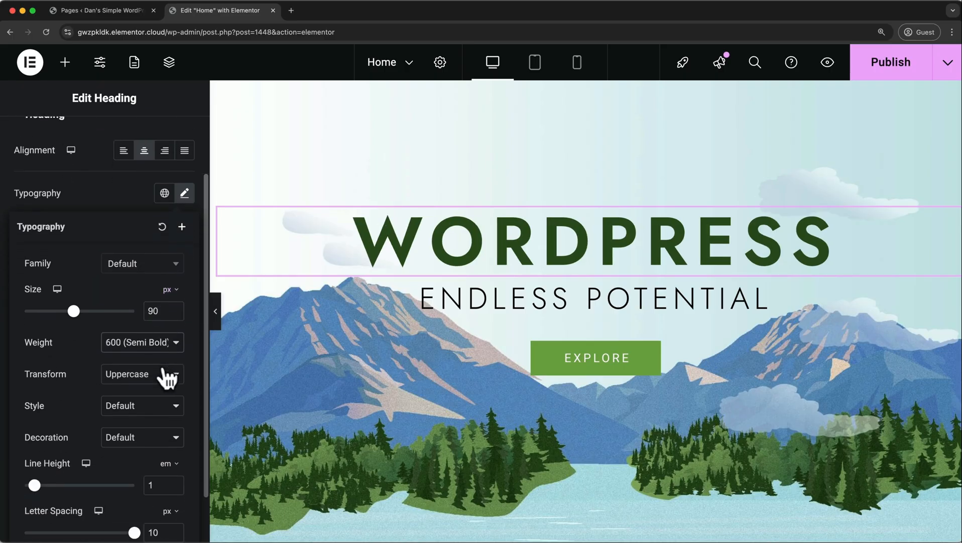
click(143, 375)
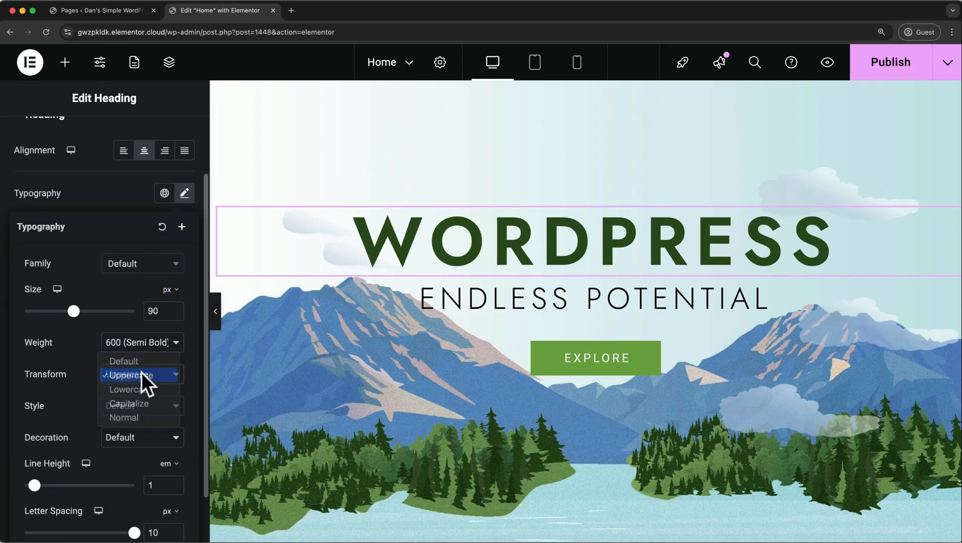
click(141, 372)
click(131, 406)
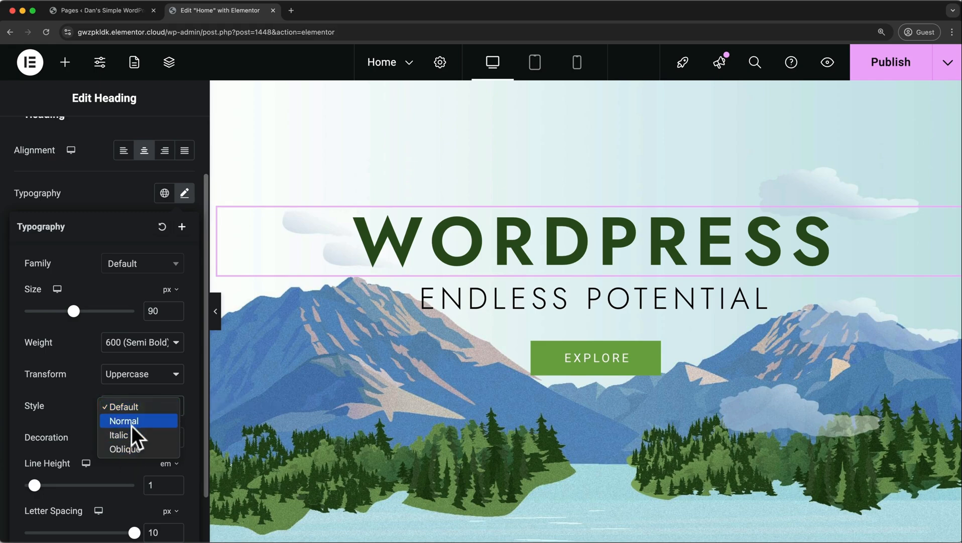
click(126, 433)
click(137, 408)
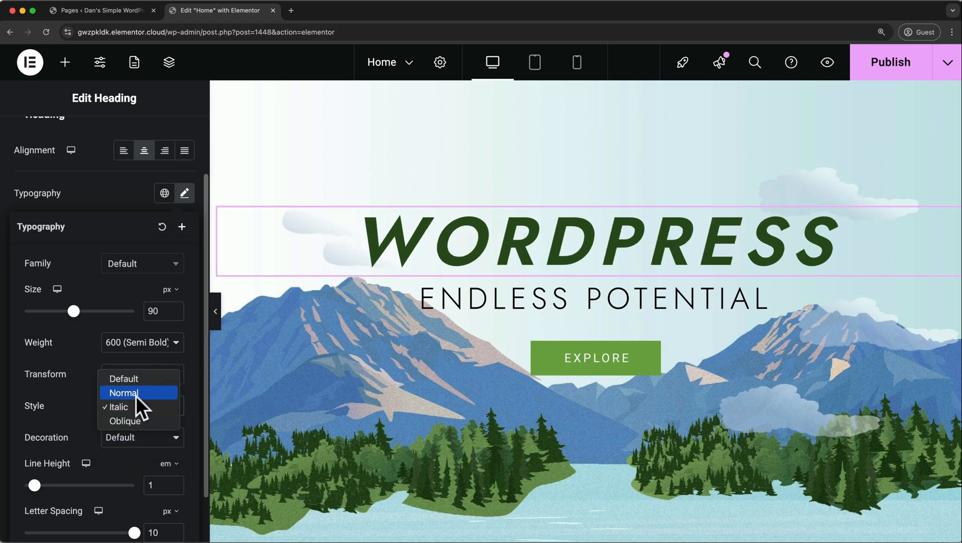
click(135, 394)
Try underlining the hero heading, return its decoration to Default, and close the typography settings.
click(119, 440)
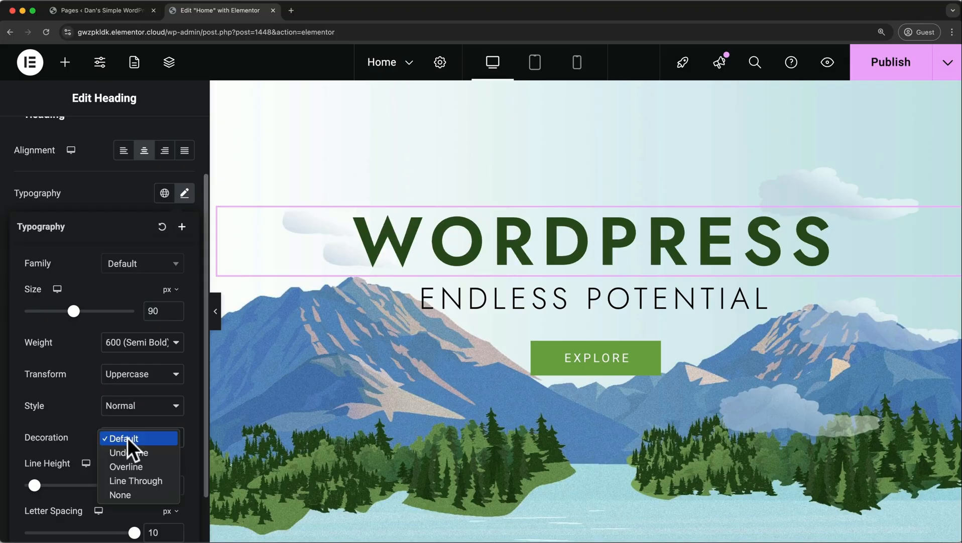
click(125, 450)
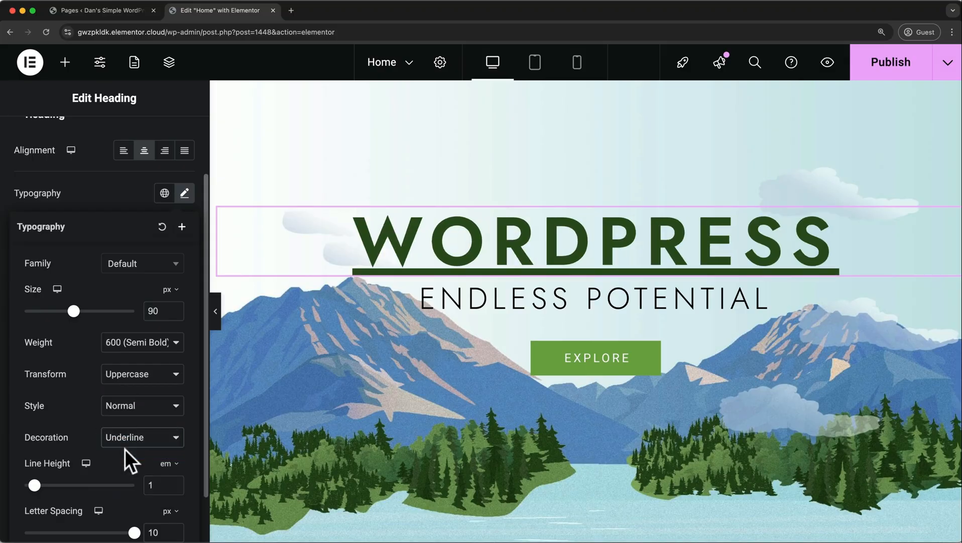
click(129, 433)
click(130, 423)
scroll(130, 424, down, 2)
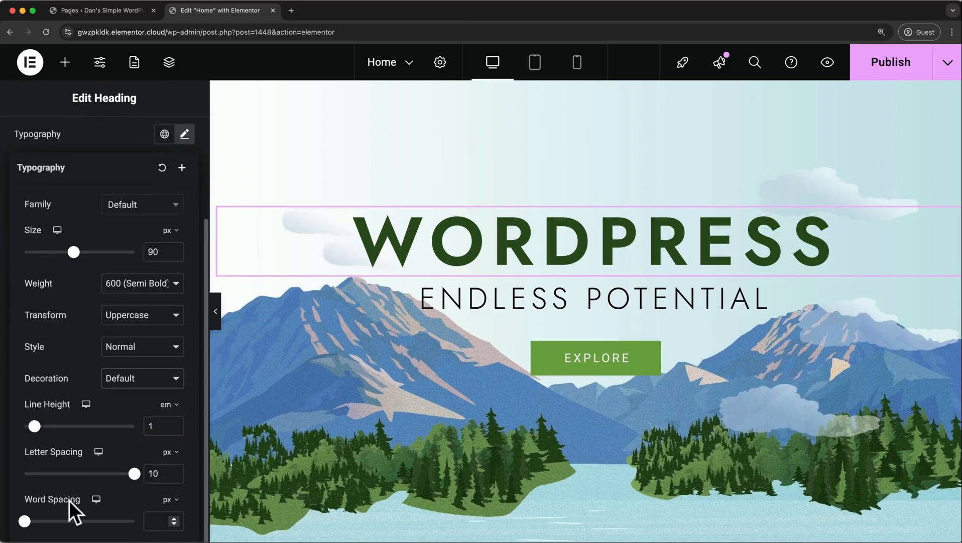
click(185, 134)
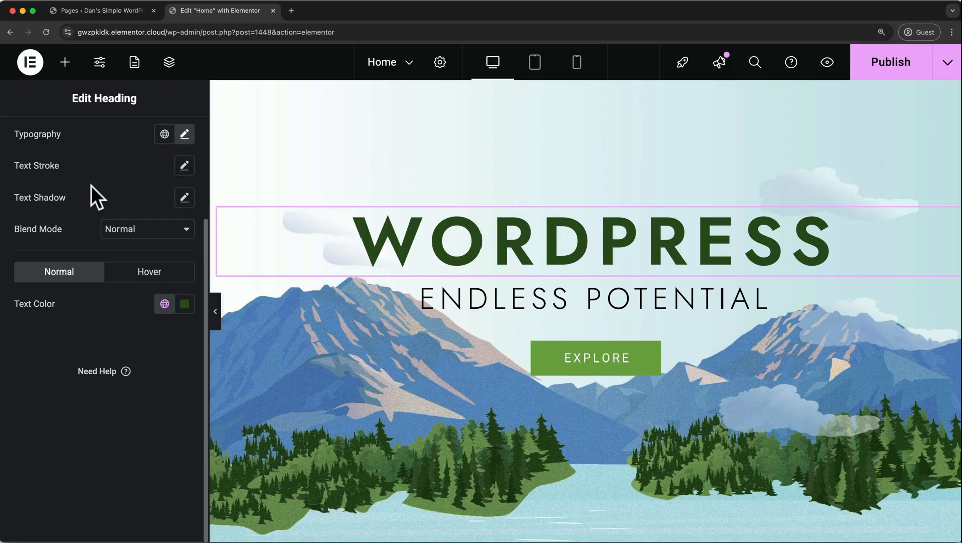
click(111, 222)
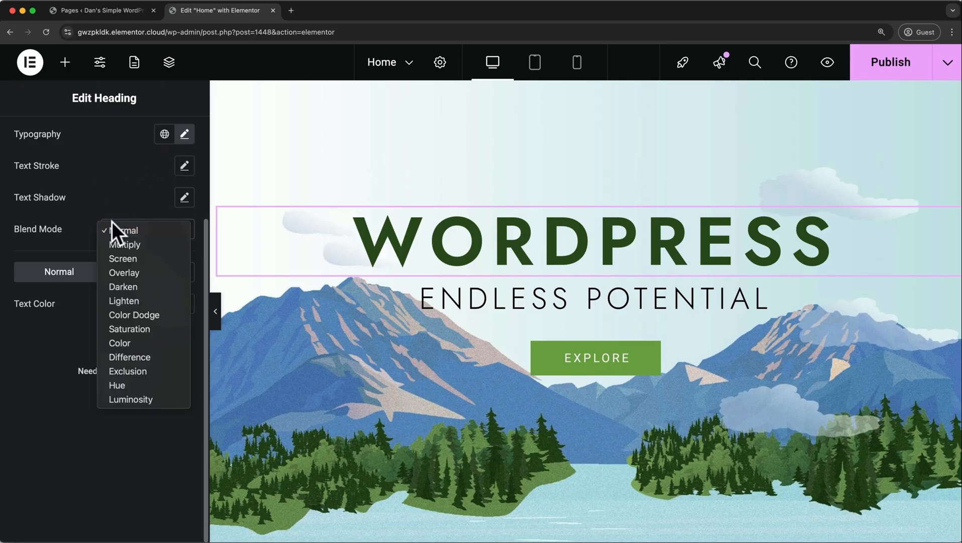
click(111, 222)
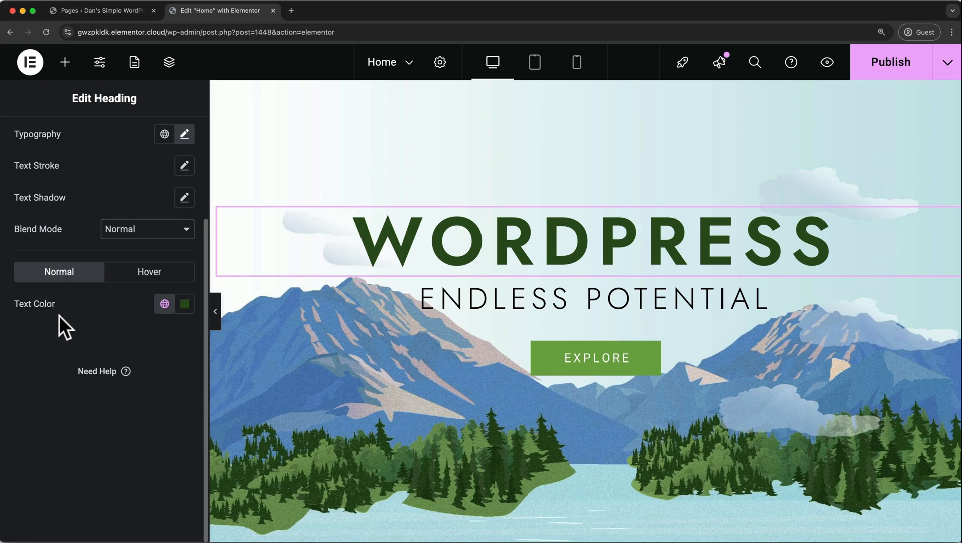
Try a lighter custom green on the hero heading, reassign the Theme Alternate Brand global color, and show its hover color settings.
click(186, 302)
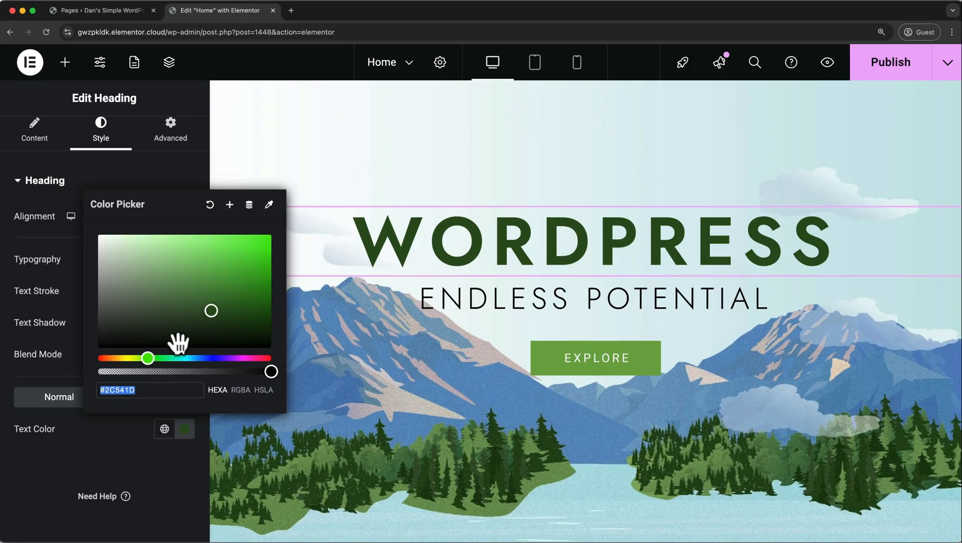
mouse_move(211, 314)
mouse_down()
mouse_move(187, 317)
mouse_move(243, 284)
mouse_move(200, 302)
mouse_up()
click(119, 425)
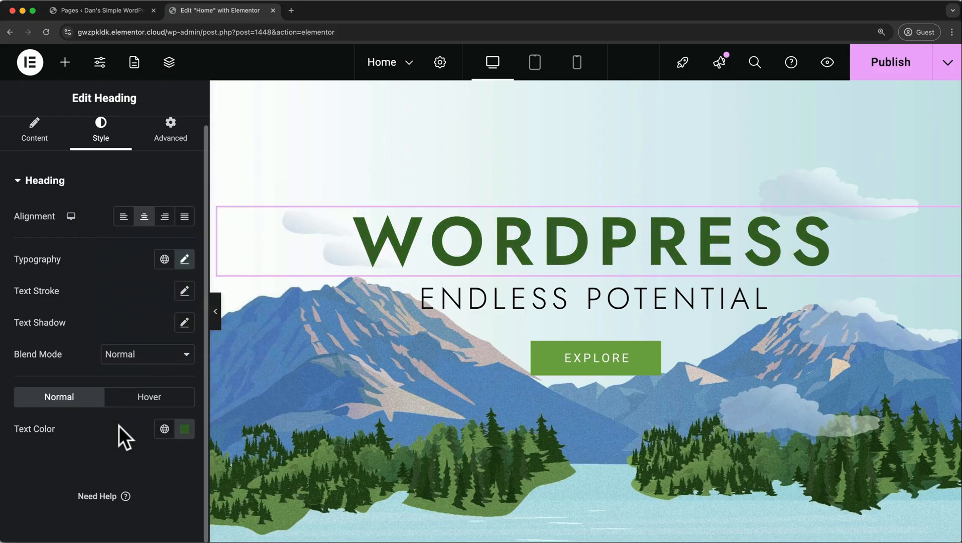
click(165, 428)
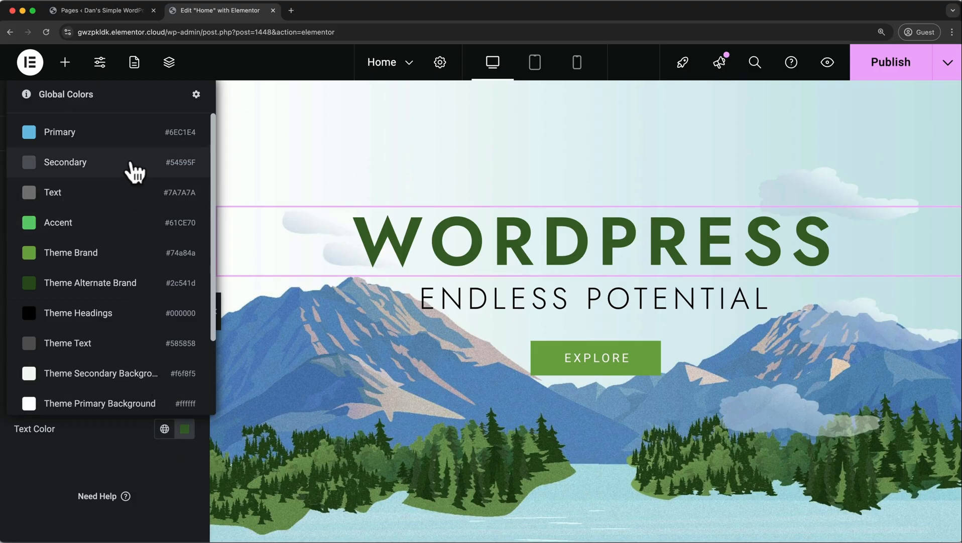
click(123, 284)
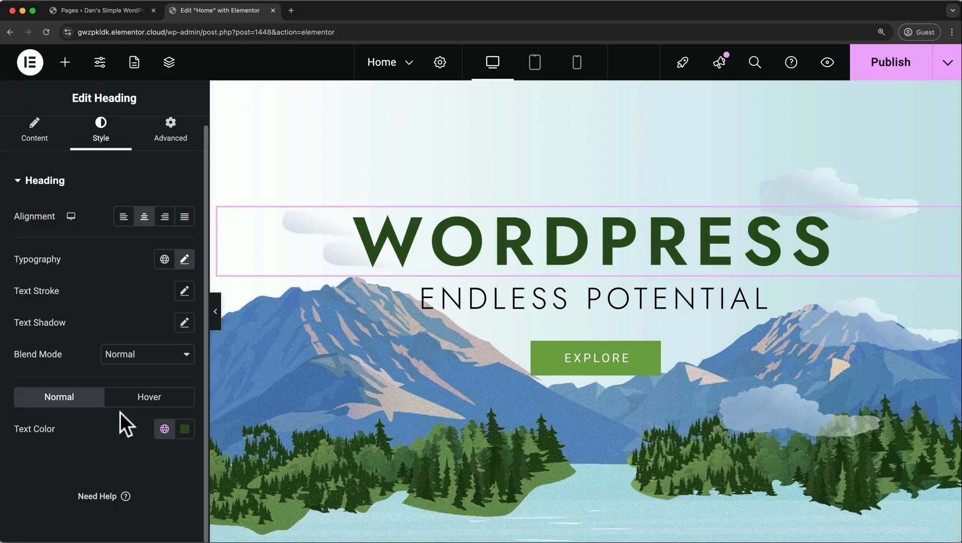
click(135, 403)
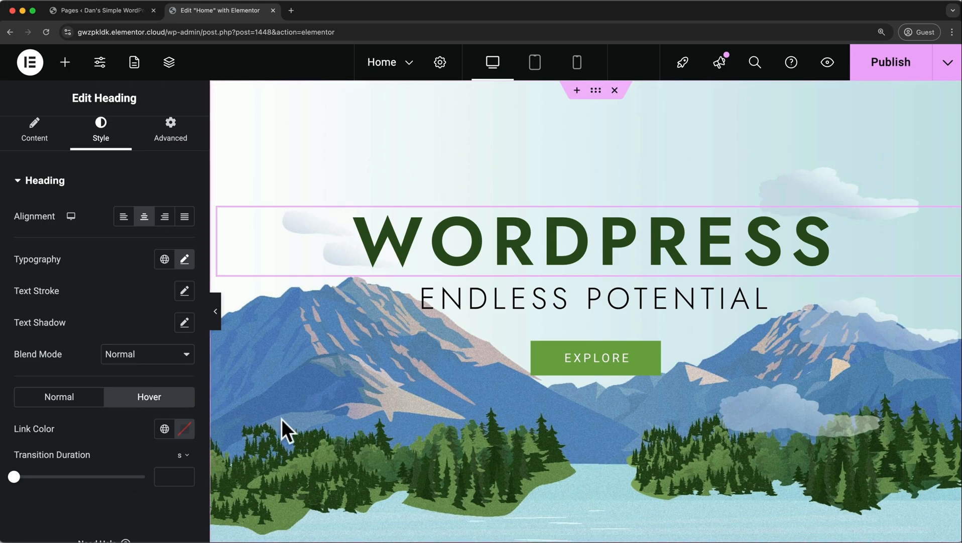
Try 26 px line height, -0.9 px letter spacing and 3 px word spacing on the About Us paragraph, and reset its typography.
scroll(282, 418, down, 10)
scroll(282, 418, down, 8)
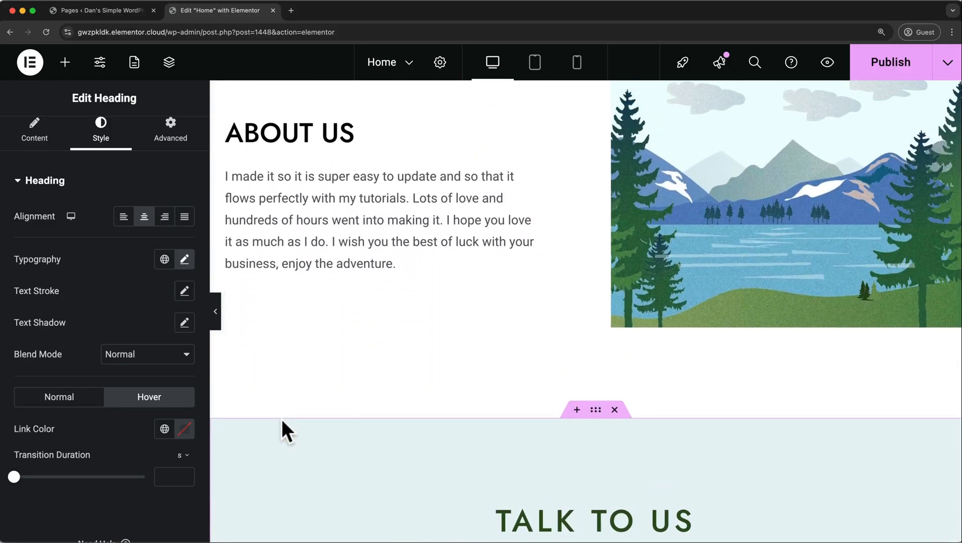
click(324, 224)
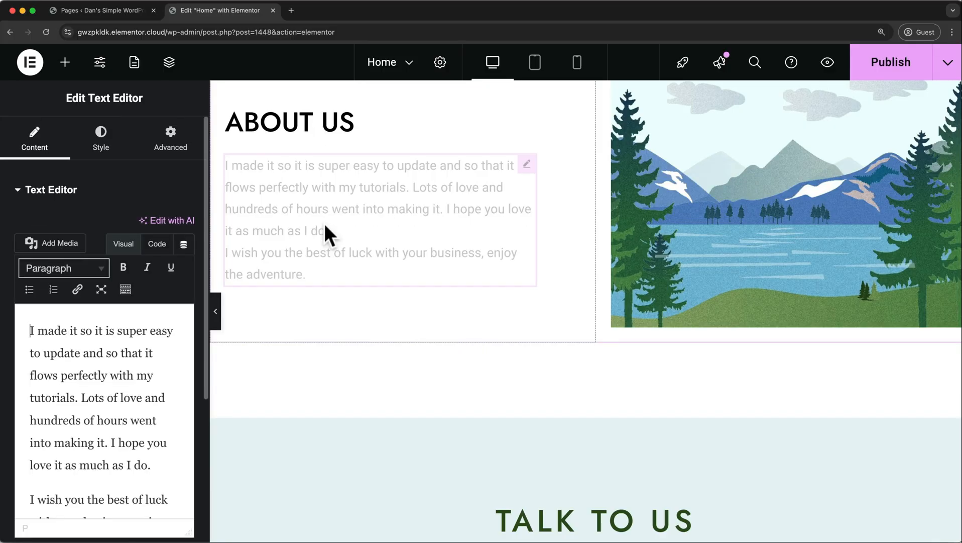
click(104, 134)
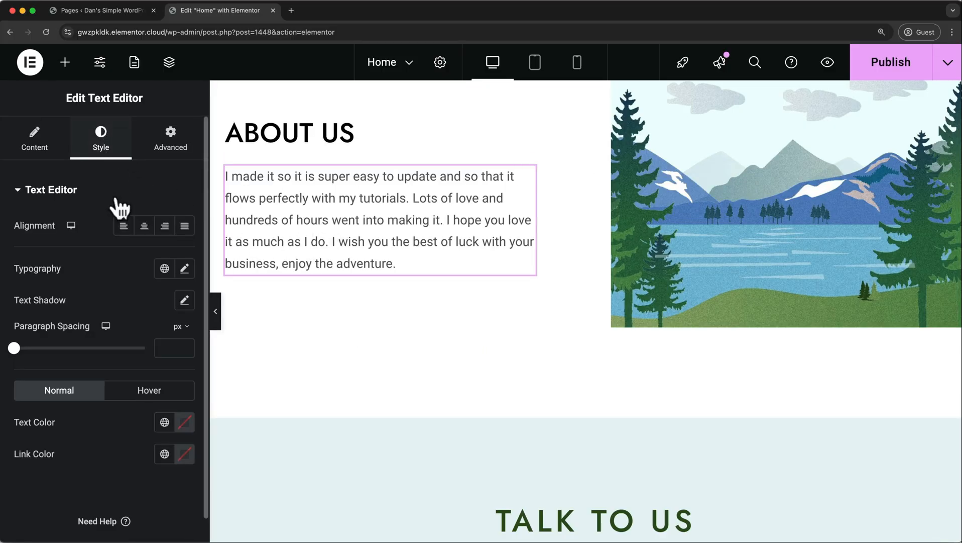
click(186, 271)
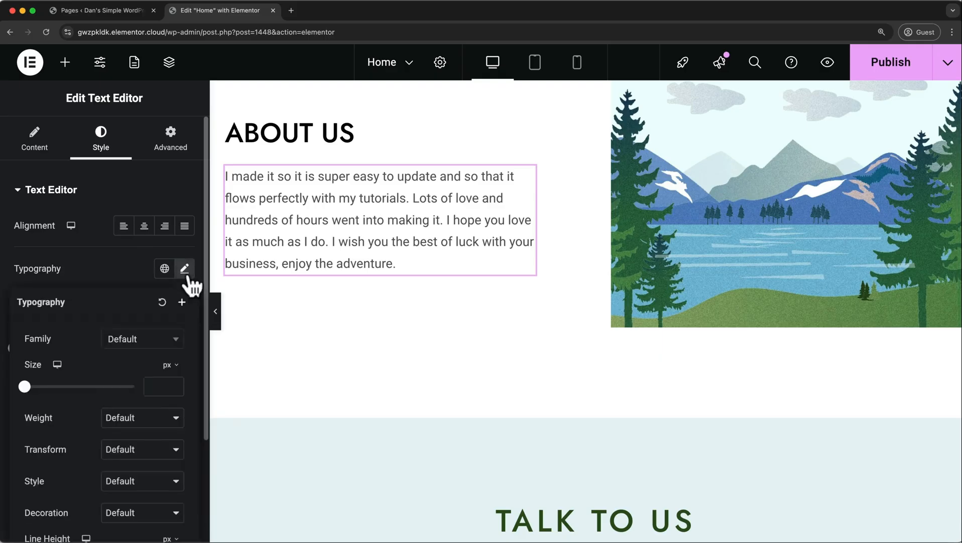
scroll(71, 378, down, 3)
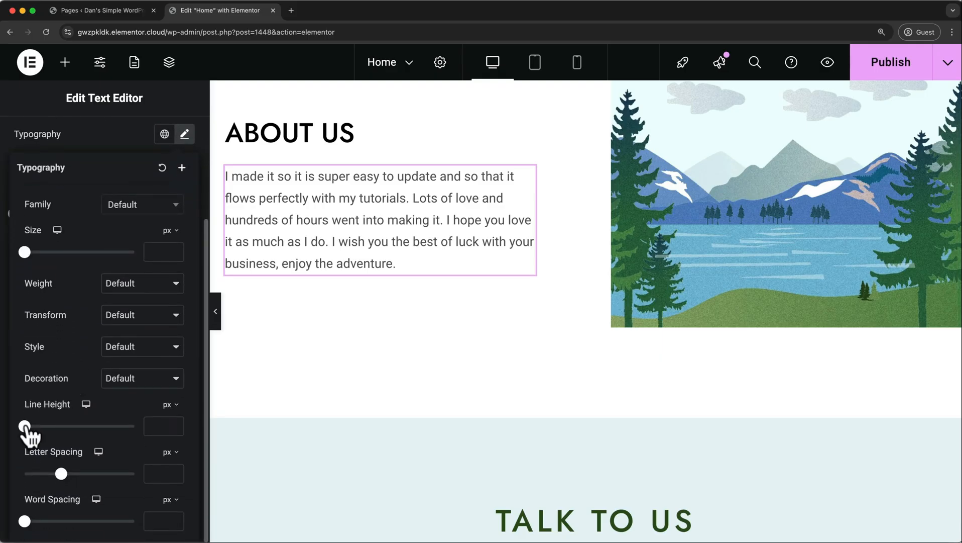
drag(24, 426, 37, 426)
drag(53, 425, 52, 426)
mouse_move(61, 473)
mouse_down()
mouse_move(46, 475)
mouse_move(56, 475)
mouse_up()
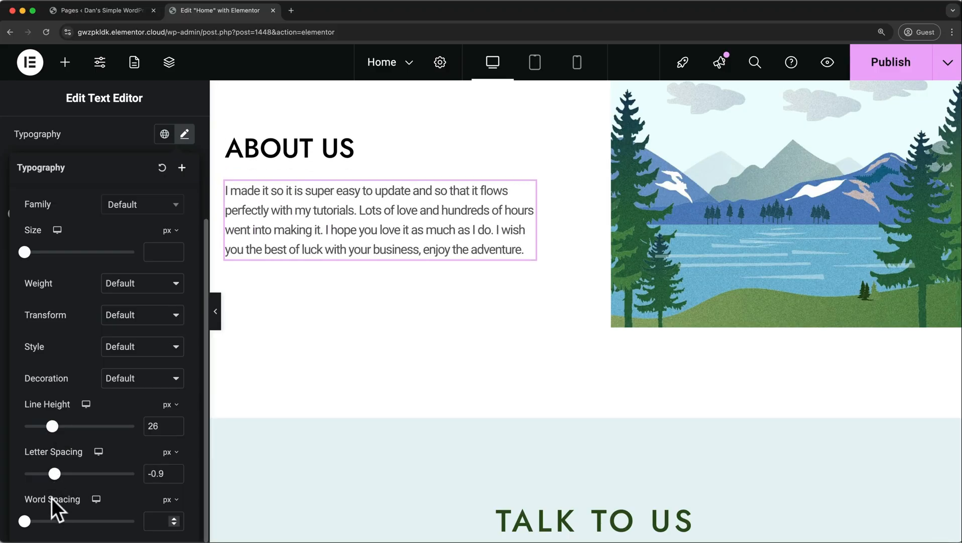
mouse_move(25, 521)
mouse_down()
mouse_move(43, 522)
mouse_move(32, 522)
mouse_up()
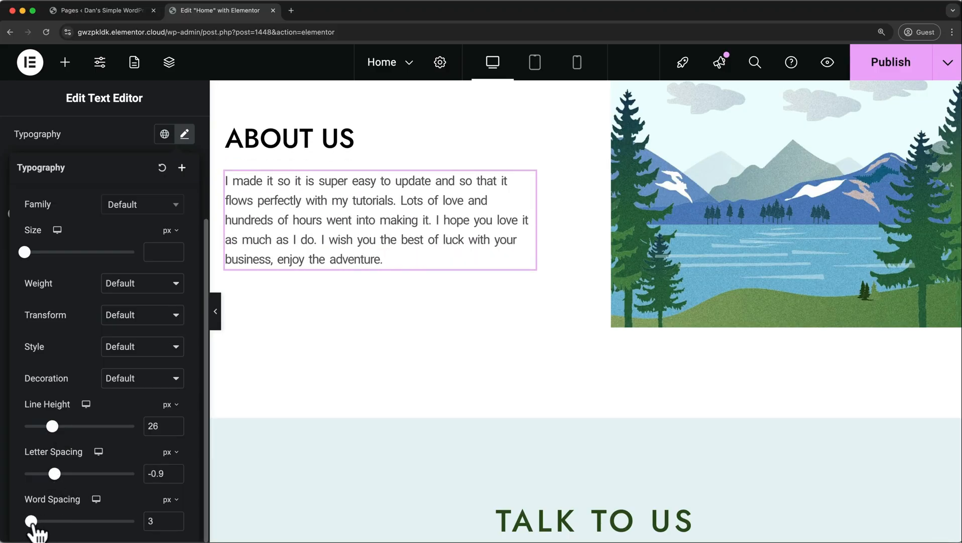
click(162, 168)
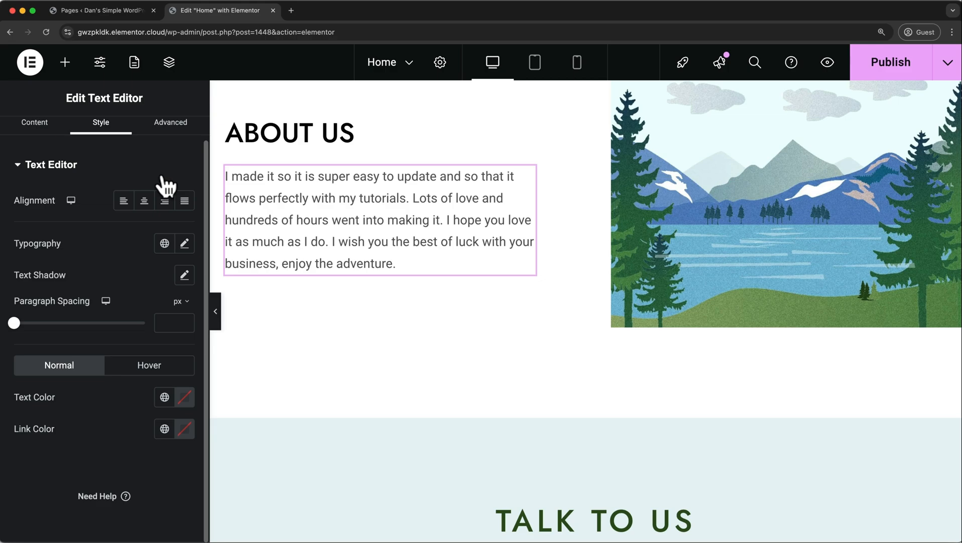
Show the About Us paragraph's advanced layout settings.
scroll(166, 185, up, 1)
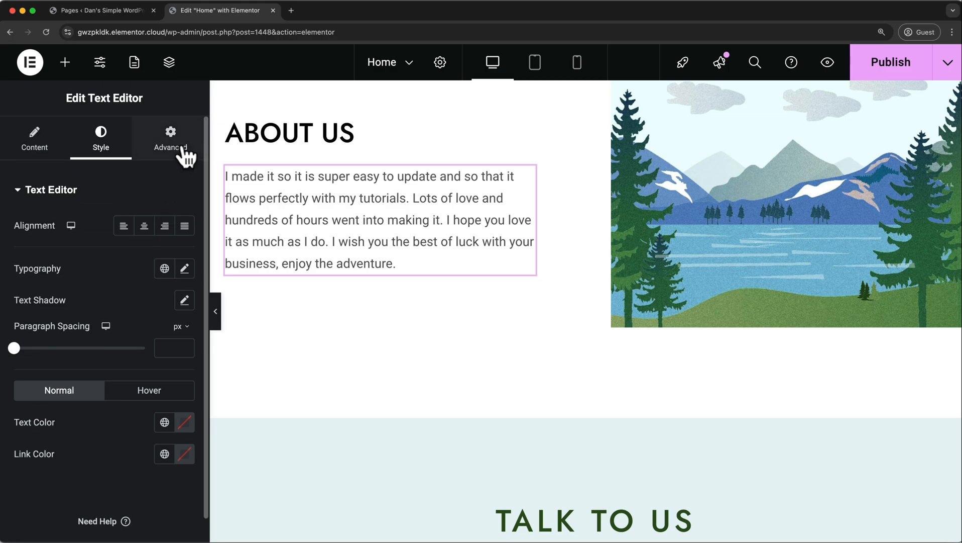
click(183, 151)
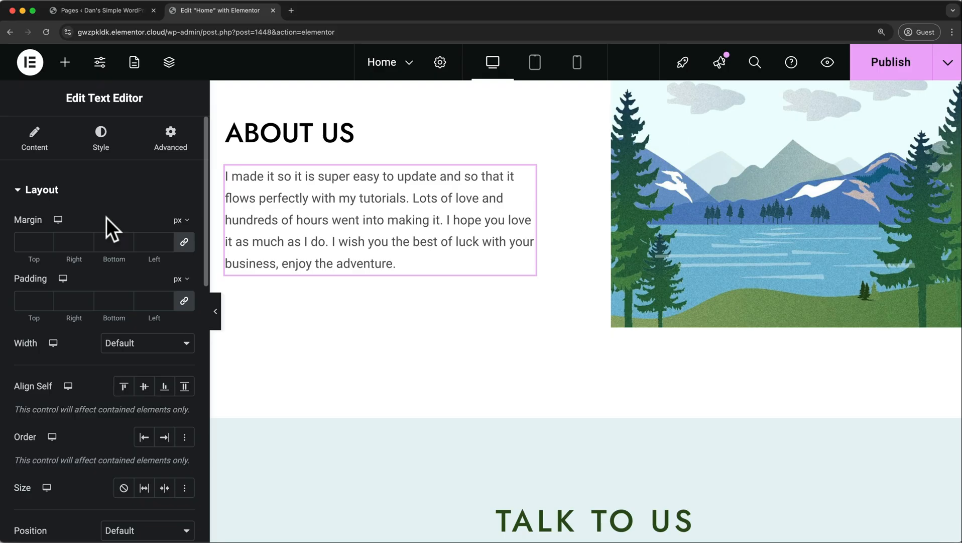
Delete the hero's Explore button and place a new Button widget directly beneath the "Endless Potential" heading.
scroll(334, 213, up, 15)
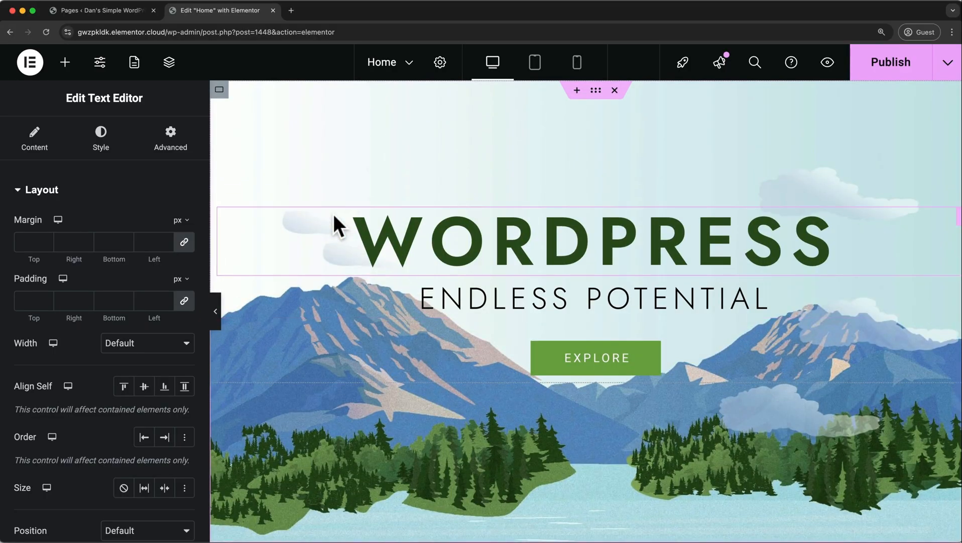
right_click(463, 351)
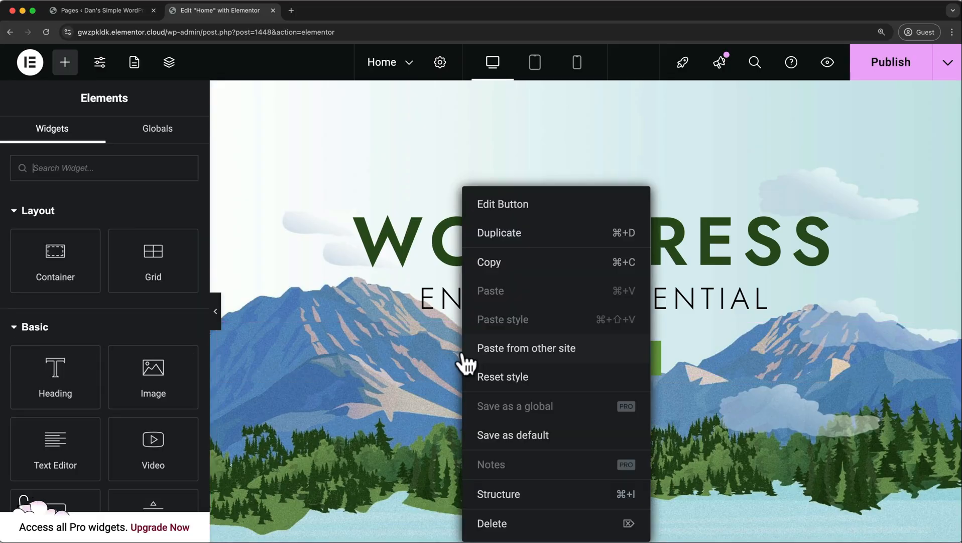
click(490, 523)
scroll(143, 396, down, 5)
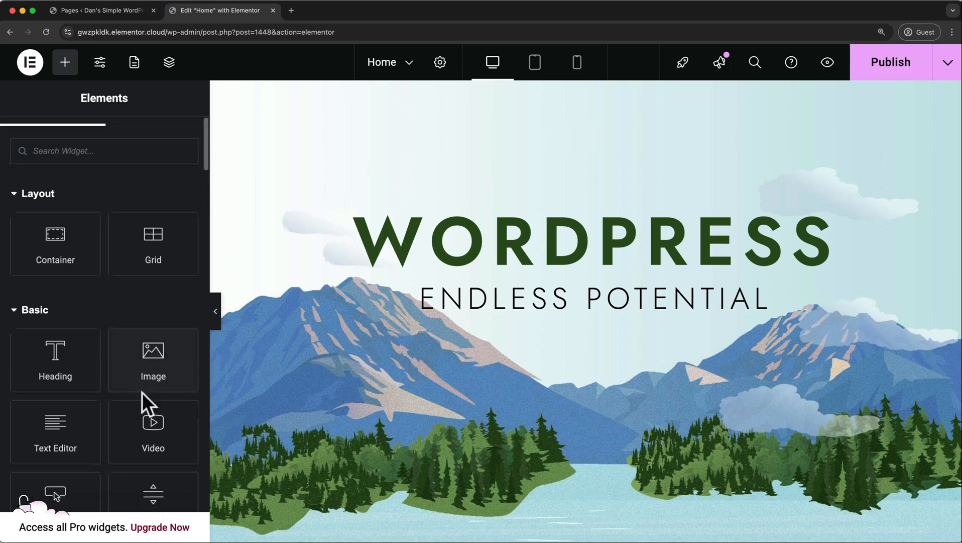
drag(52, 307, 504, 317)
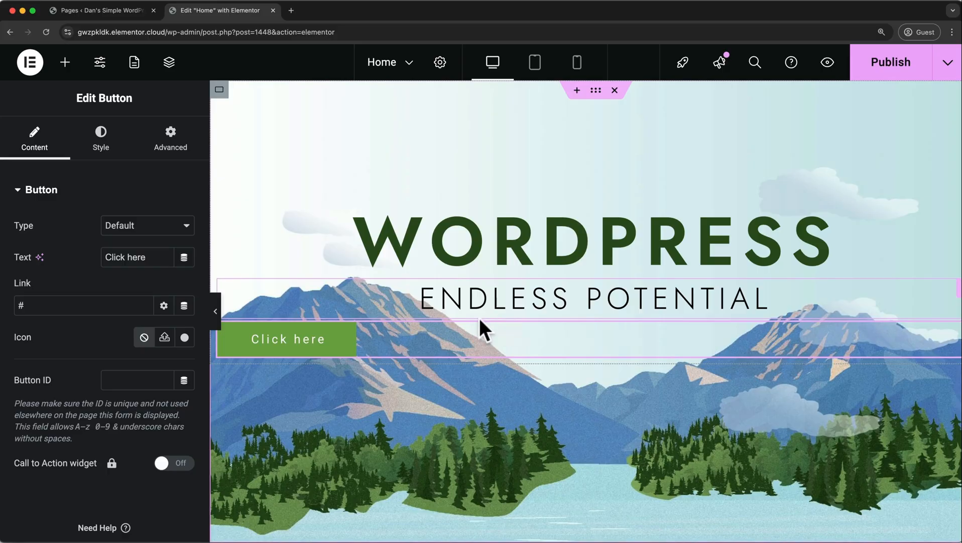
Change the new hero button's text to "Get WordPress".
click(161, 227)
click(161, 228)
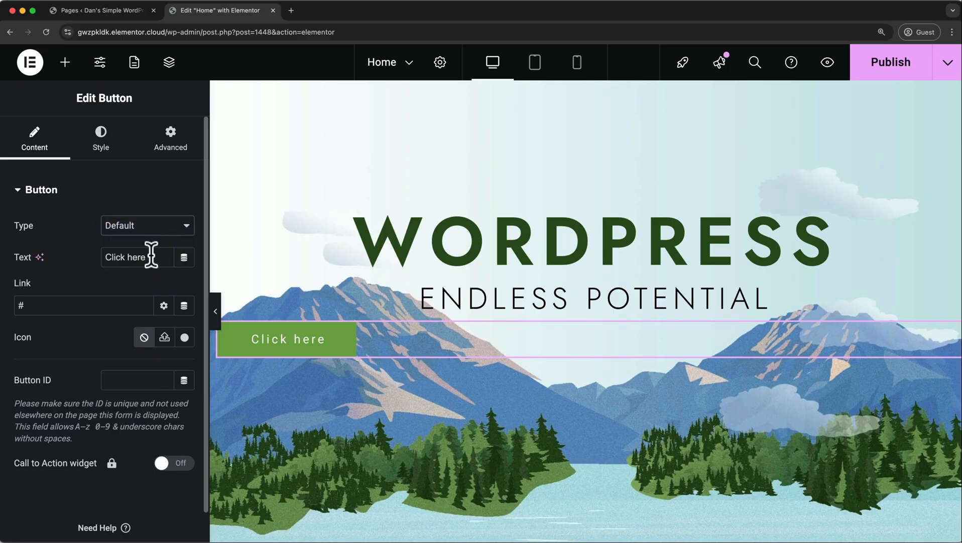
triple_click(151, 256)
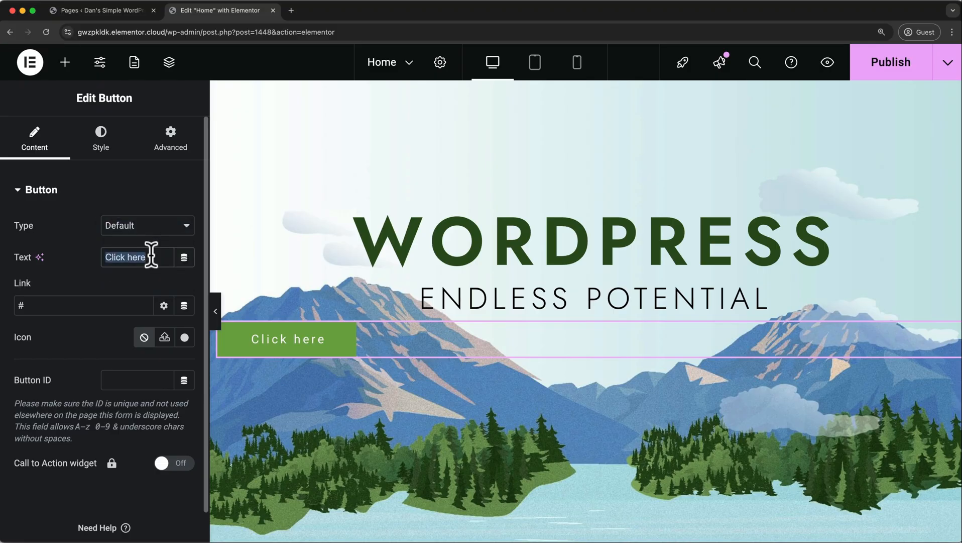
text(Get )
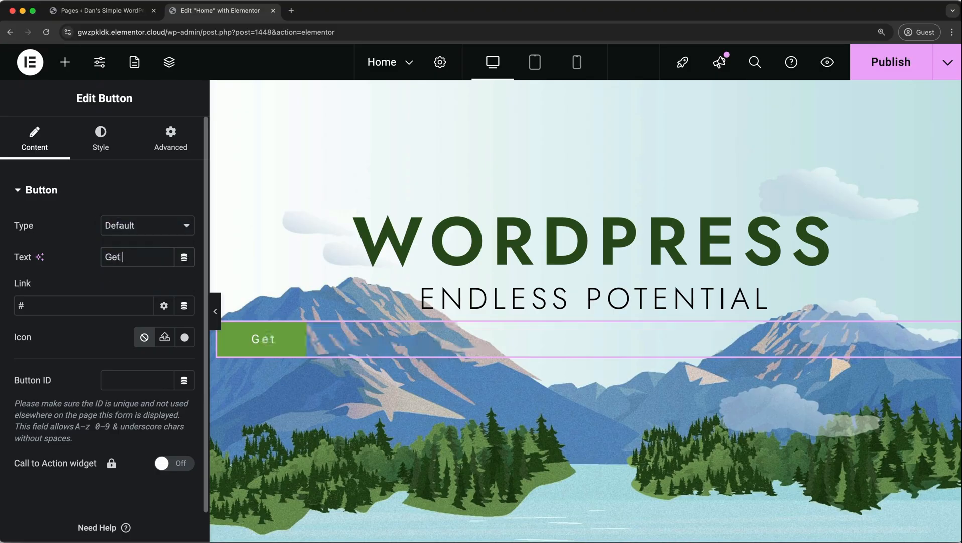
text(WordPress)
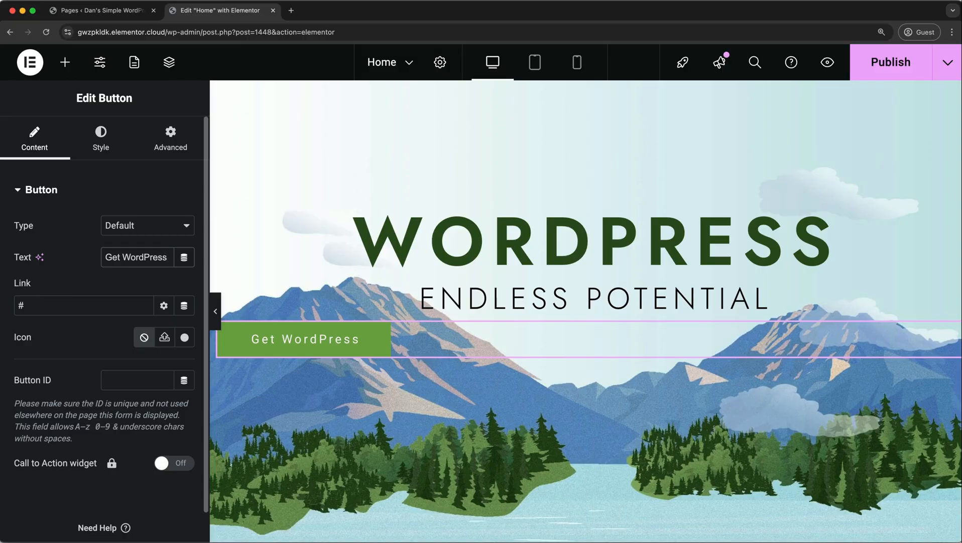
Search for "contact" as the button's link target and link it to the Contact page.
click(81, 298)
text(contact)
key(Delete)
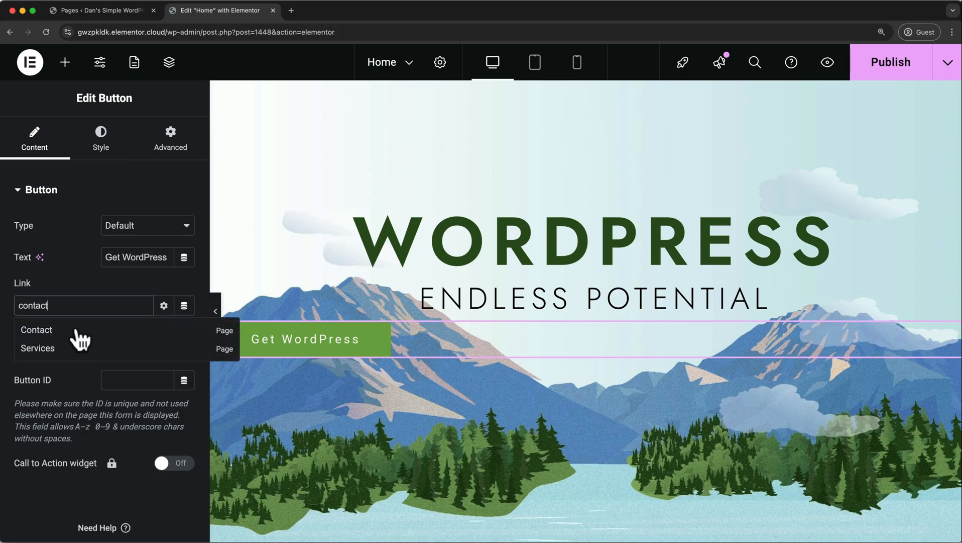
click(78, 330)
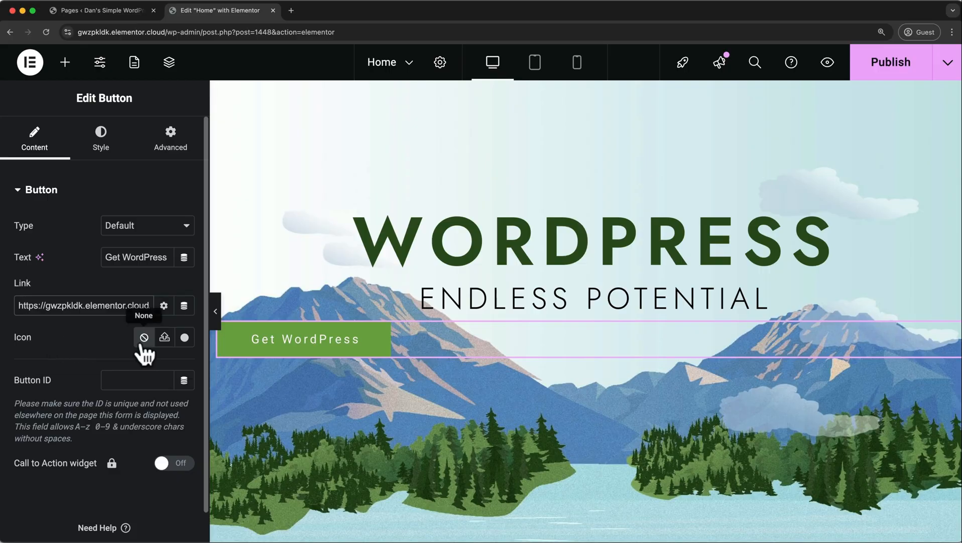
Find a WordPress logo among the Font Awesome - Brands icons and insert the first match into the button.
click(185, 339)
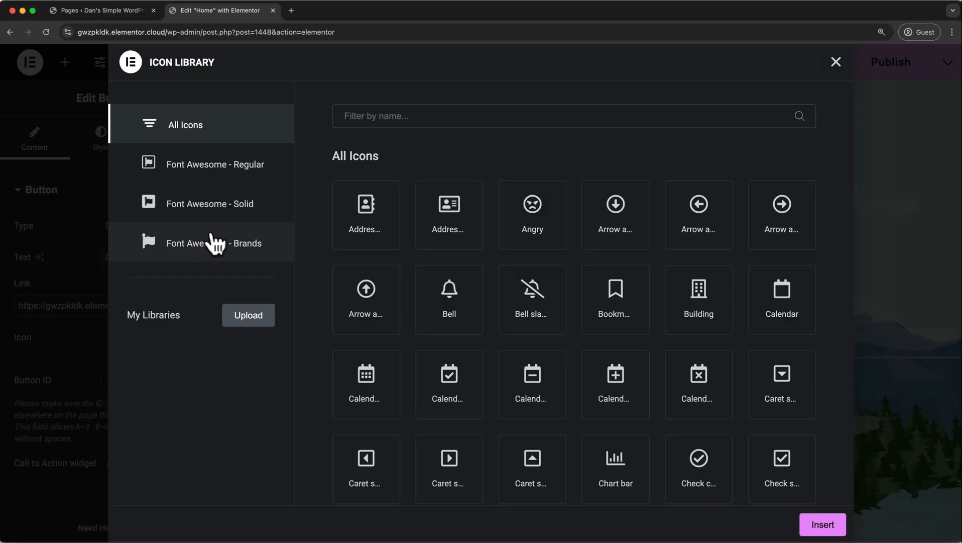
click(201, 260)
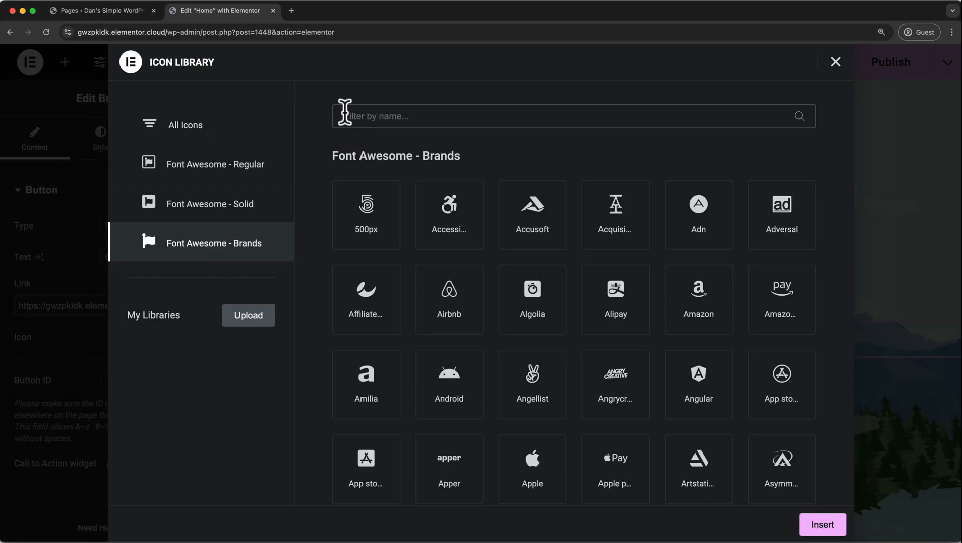
click(345, 112)
text(wordpres)
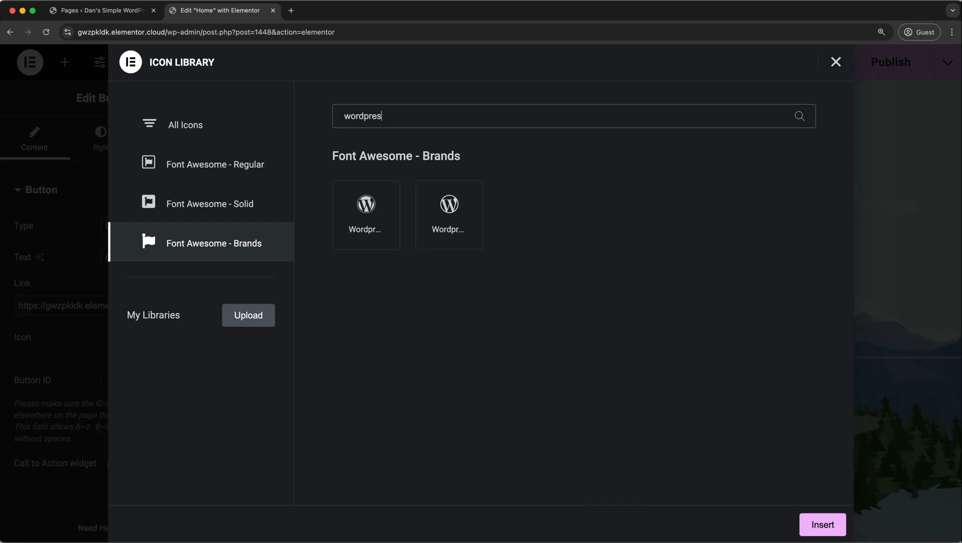
click(344, 230)
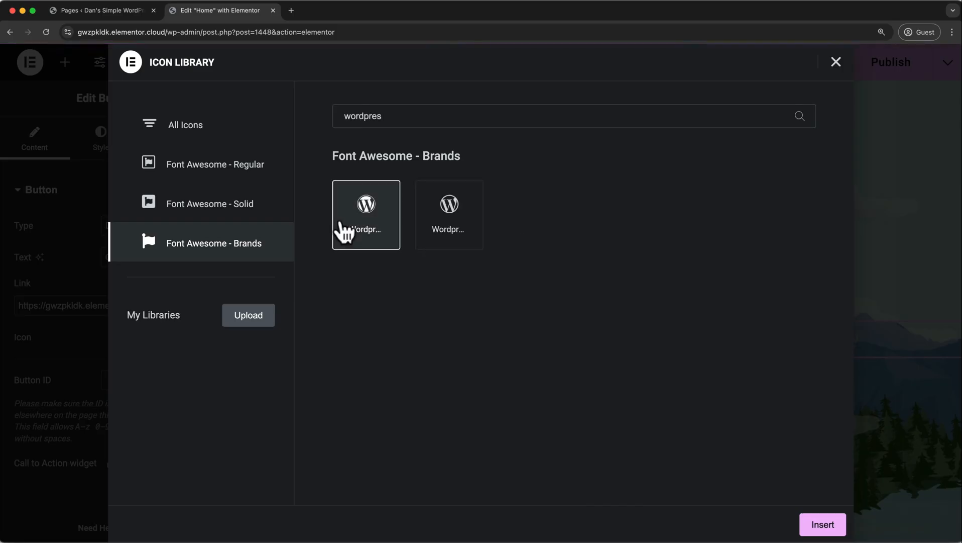
click(804, 524)
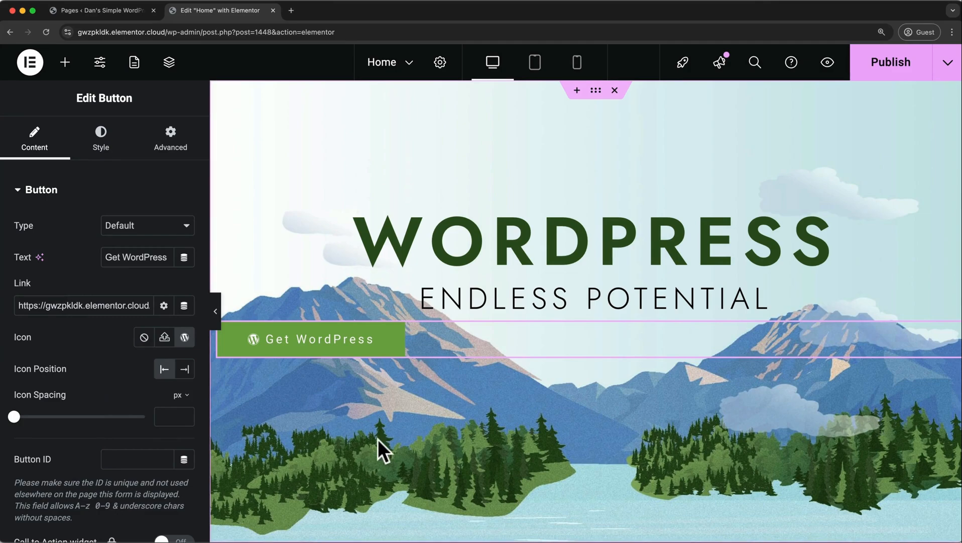
Set the button's icon spacing to 7 px and place the icon at the end of the text.
click(185, 371)
click(166, 372)
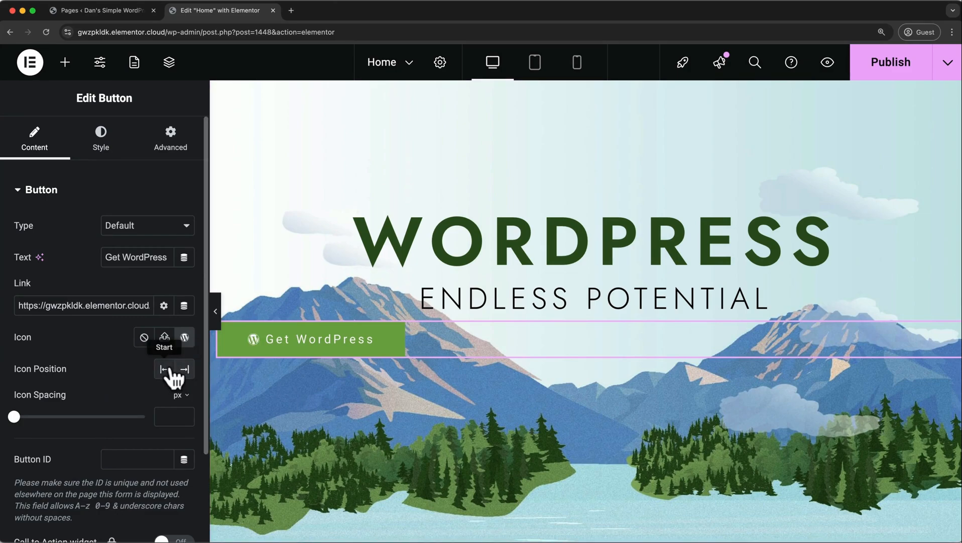
mouse_move(14, 417)
mouse_down()
mouse_move(45, 418)
mouse_move(33, 418)
mouse_up()
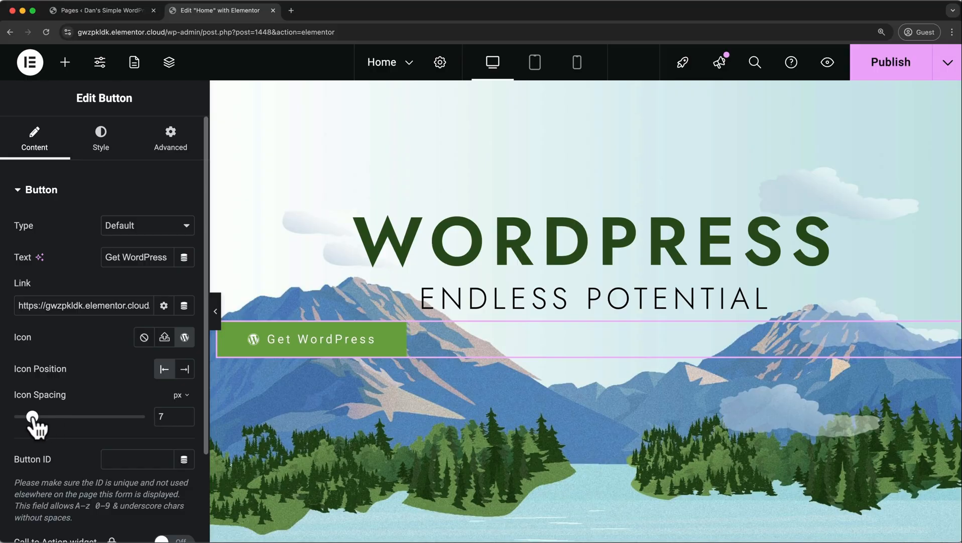
click(185, 372)
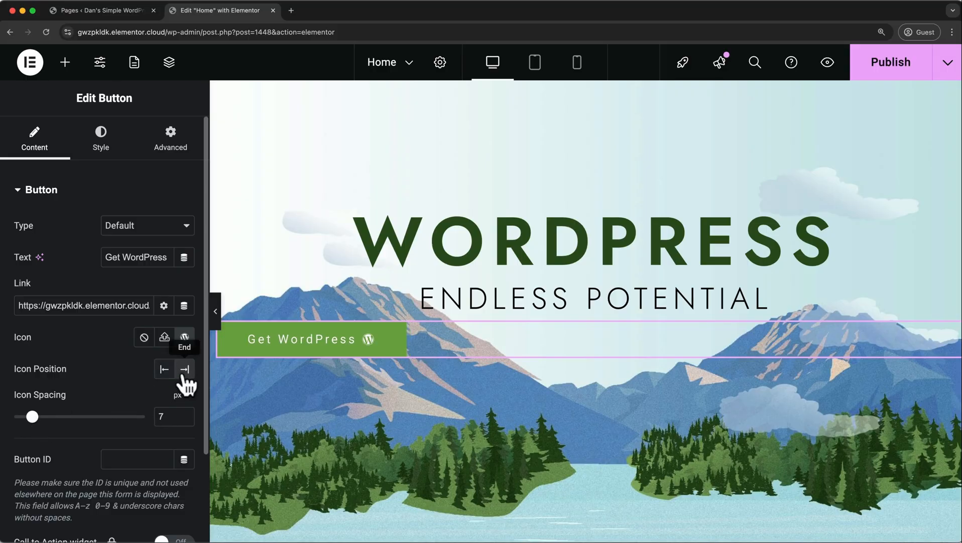
Center the Get WordPress button and set its font to Arial at 25 px.
click(104, 151)
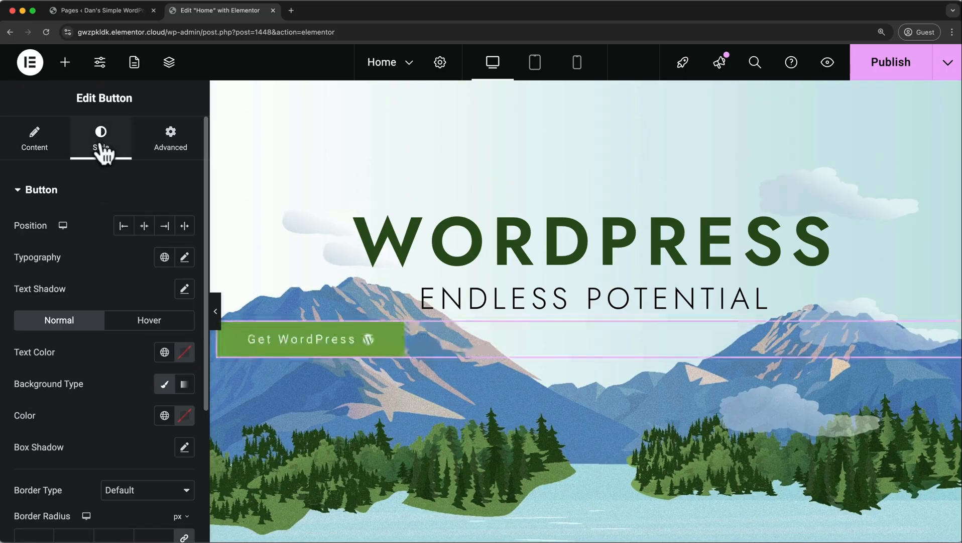
click(145, 226)
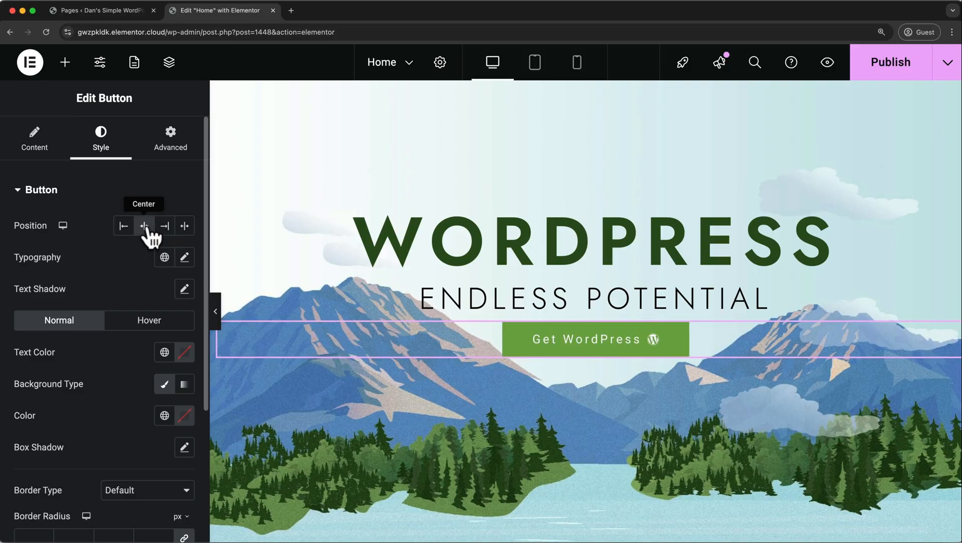
click(184, 258)
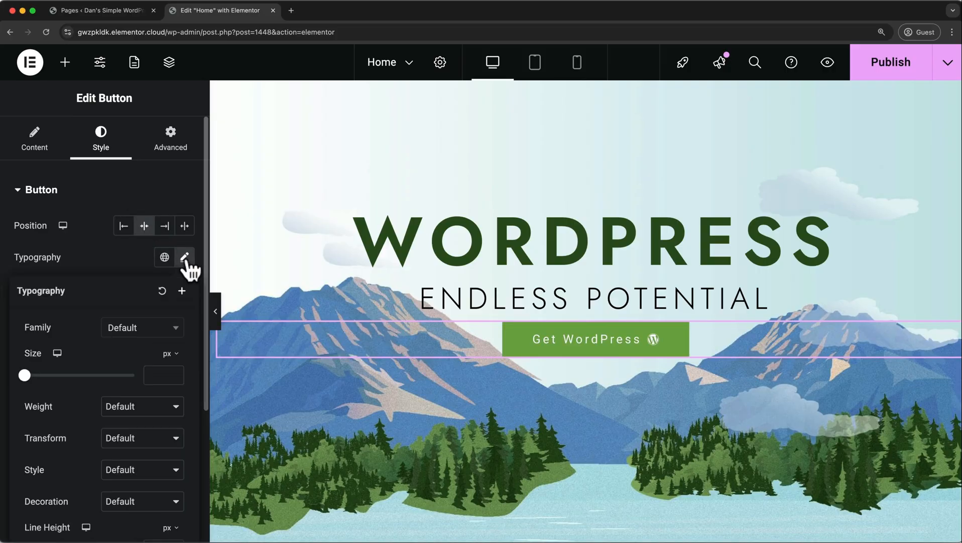
click(176, 329)
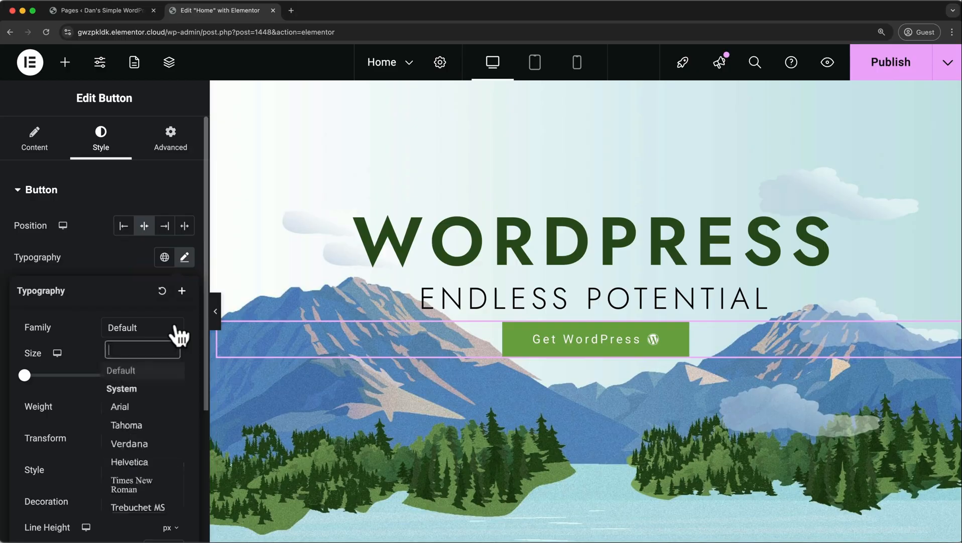
click(120, 406)
drag(25, 375, 37, 375)
Set the button text's weight to 700 (Bold) and its letter spacing to -0.4 px.
click(151, 402)
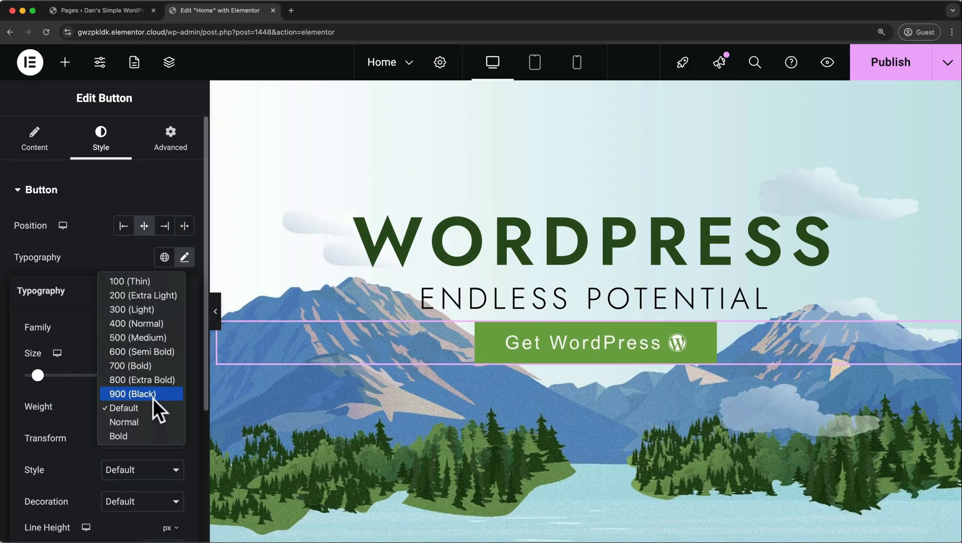
click(150, 367)
scroll(151, 368, down, 4)
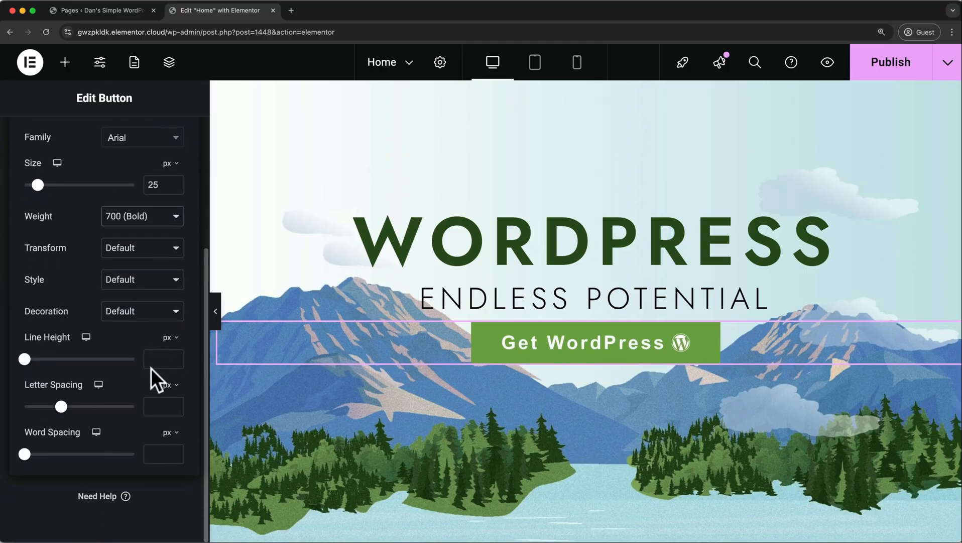
drag(61, 406, 58, 405)
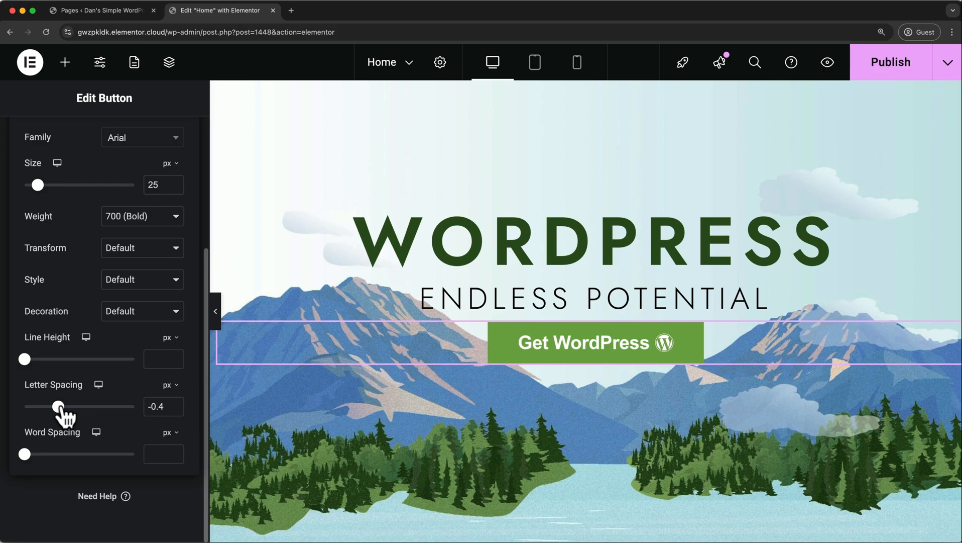
scroll(62, 408, up, 5)
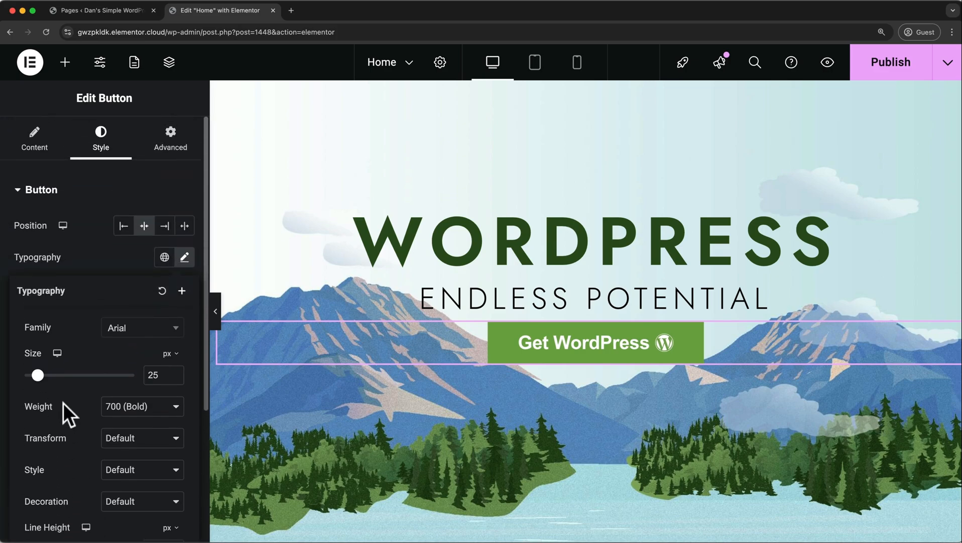
click(183, 261)
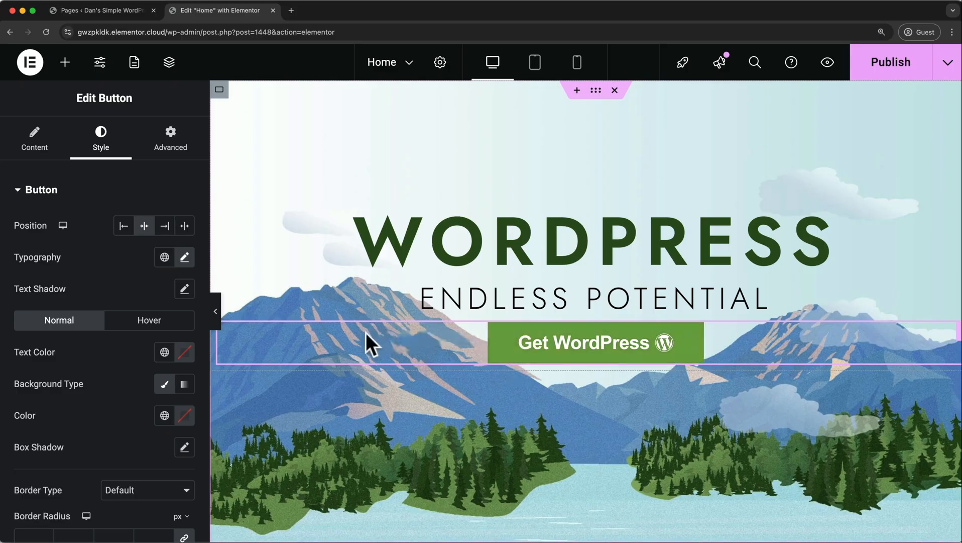
Try a custom dark red background on the button, and assign the global Accent color instead.
click(188, 420)
mouse_move(184, 326)
mouse_down()
mouse_move(195, 296)
mouse_move(182, 320)
mouse_up()
click(125, 428)
click(164, 416)
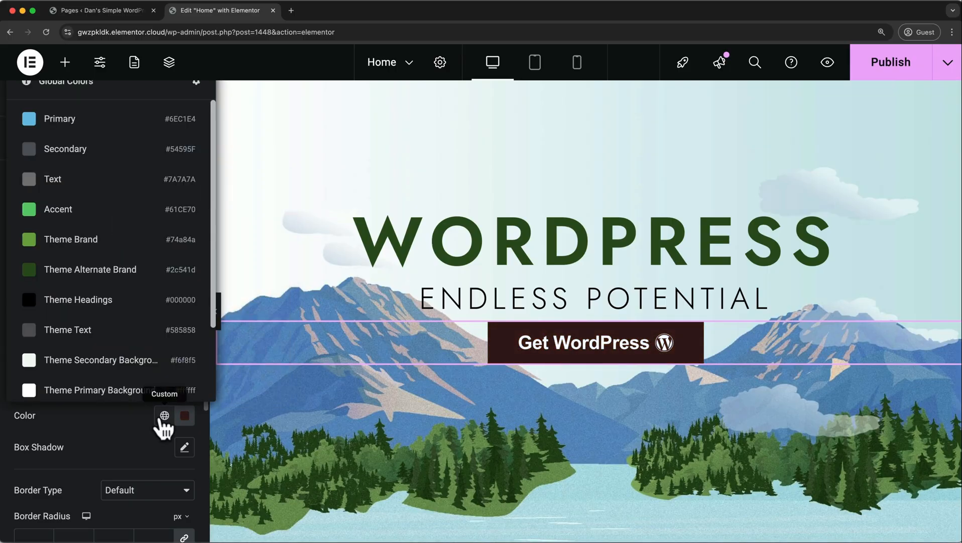
click(107, 217)
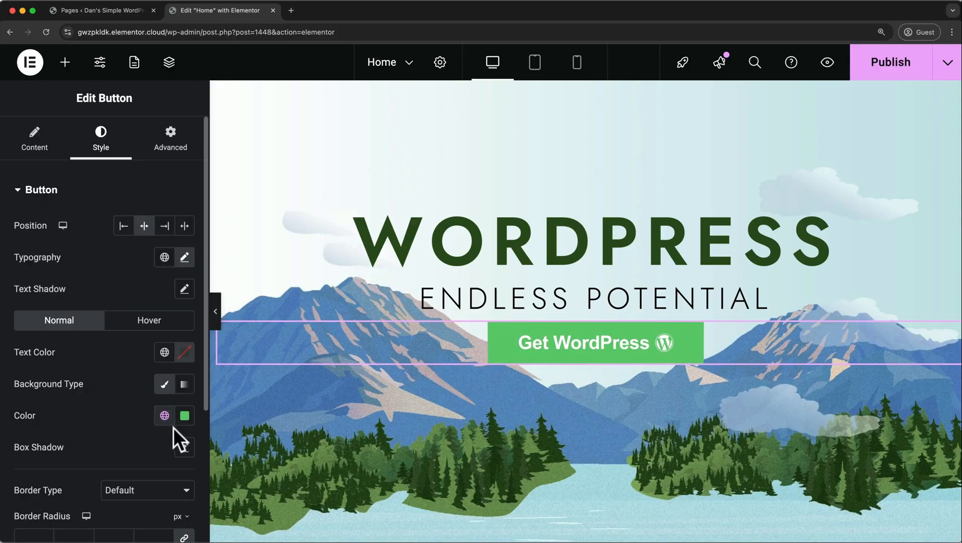
Give the button a box shadow with a spread of -3, slightly reduced blur, and the color rgba(0, 0, 0, 0.25).
click(184, 446)
scroll(124, 445, down, 4)
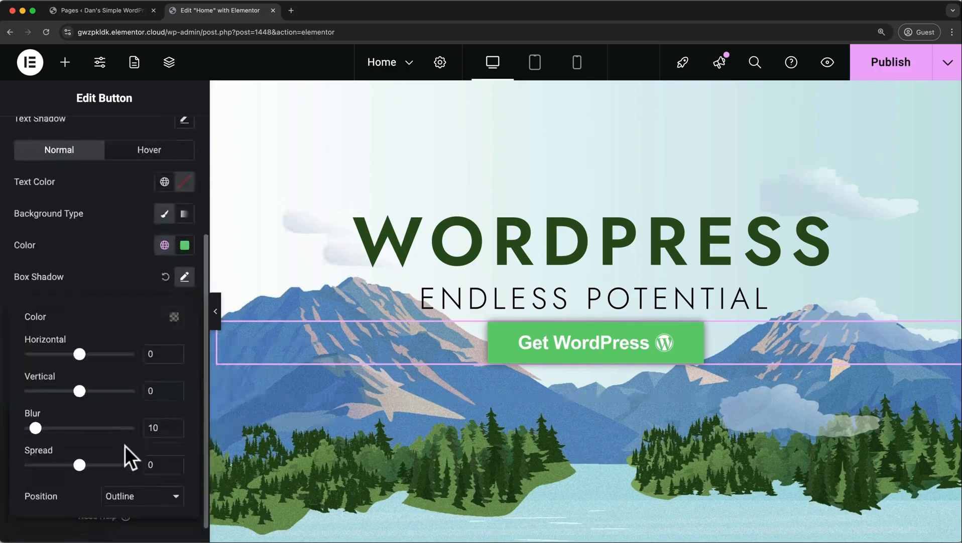
scroll(124, 445, down, 1)
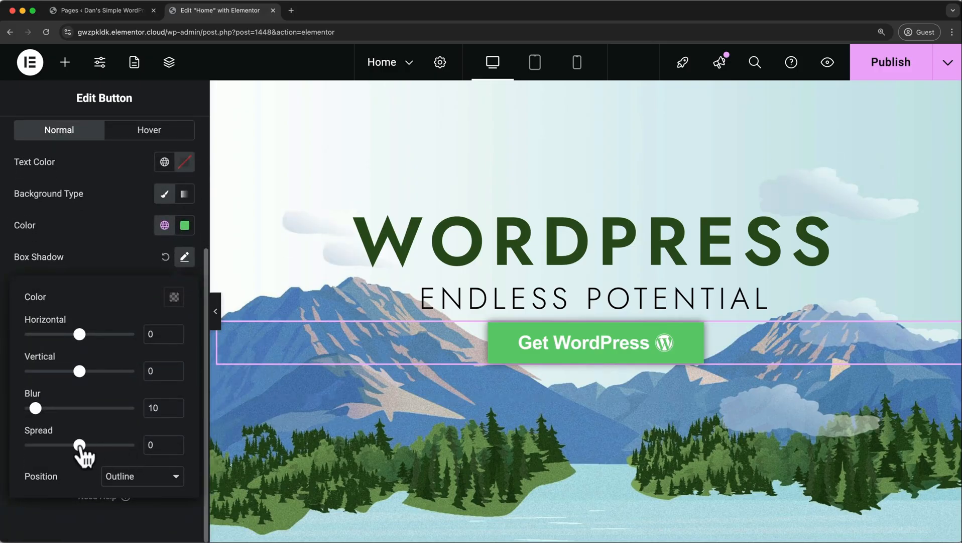
drag(80, 444, 77, 445)
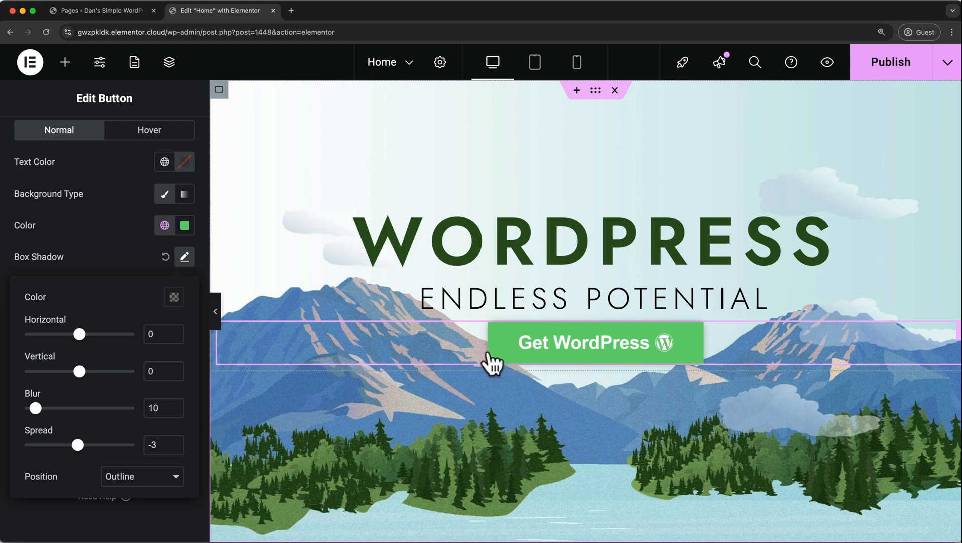
mouse_move(35, 408)
mouse_down()
mouse_move(48, 408)
mouse_move(32, 408)
mouse_up()
click(174, 297)
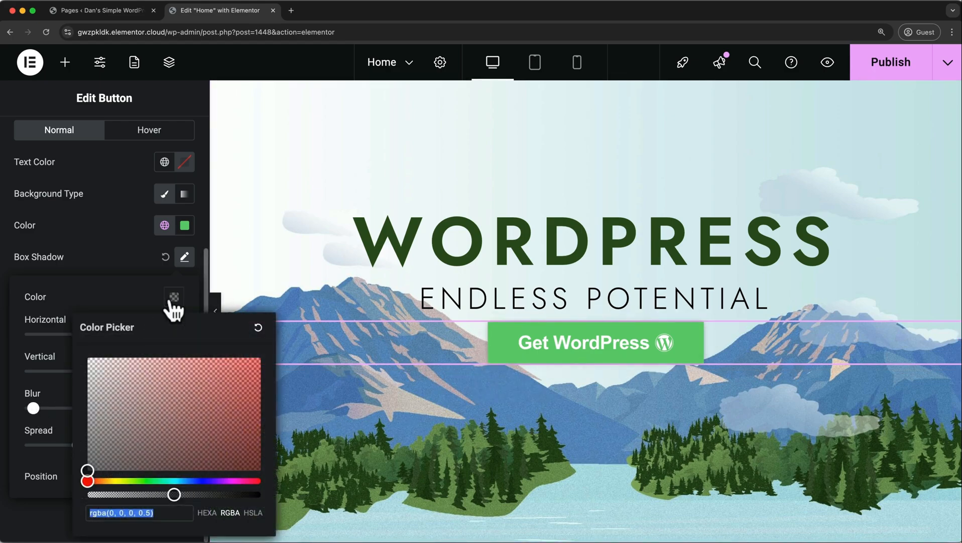
drag(175, 495, 129, 494)
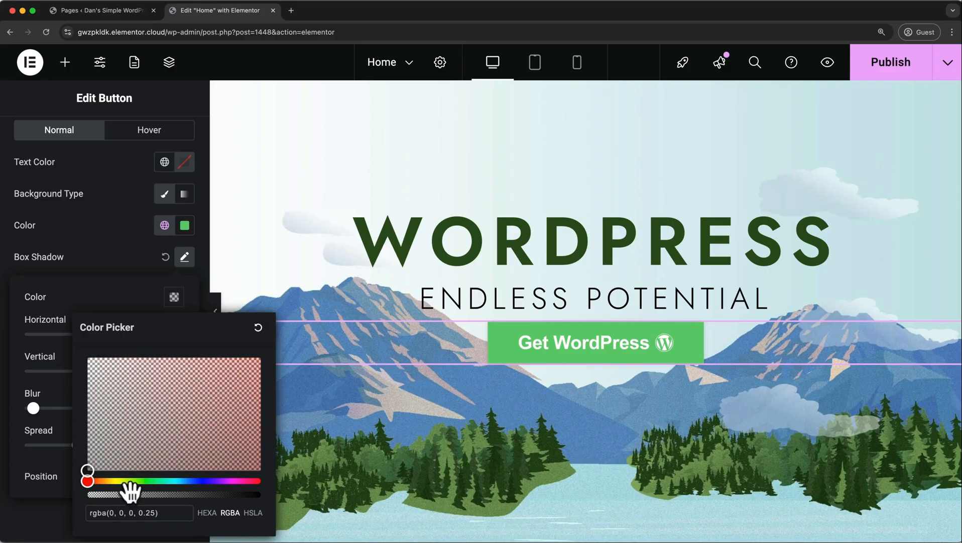
click(127, 278)
click(184, 258)
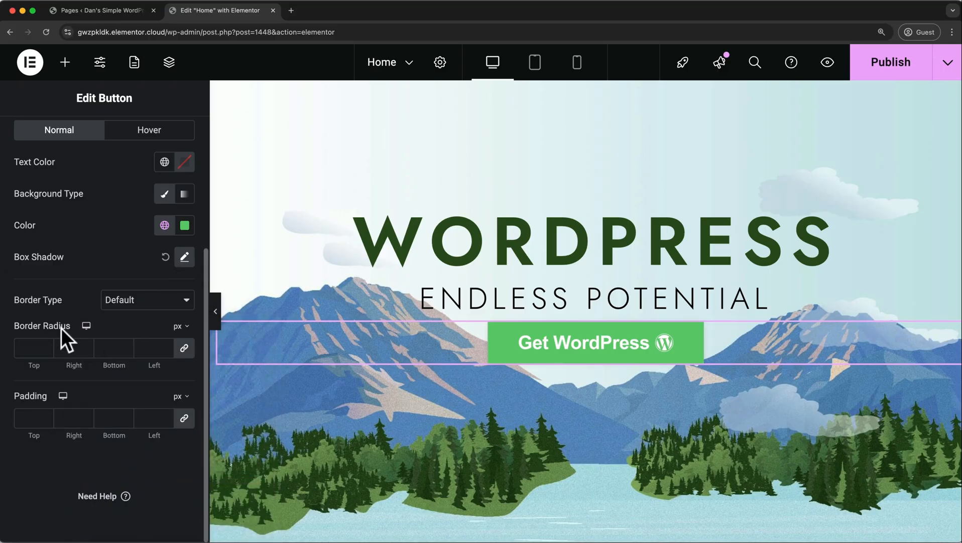
Try strongly rounded corners on the button, and set its border radius to 5 px on all corners.
click(37, 346)
key(Up)
key(Up)
key(Up)
key(Up)
key(Up)
key(Up)
key(Up)
key(Up)
key(Up)
key(Up)
key(Up)
key(Up)
key(Up)
key(Up)
key(Up)
key(Up)
key(Up)
key(Up)
key(Up)
key(Up)
key(Down)
key(Down)
key(Down)
key(Down)
key(Down)
key(Down)
key(Down)
key(Down)
key(Down)
key(Down)
key(Down)
key(Down)
key(Down)
key(Down)
key(Down)
key(Down)
key(Down)
key(Down)
key(Down)
key(Down)
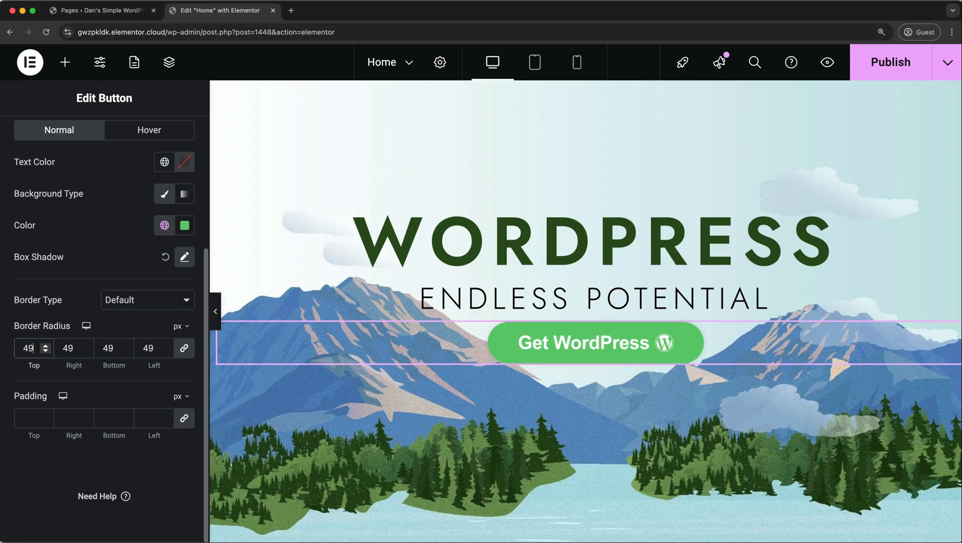
key(Down)
key(Down)
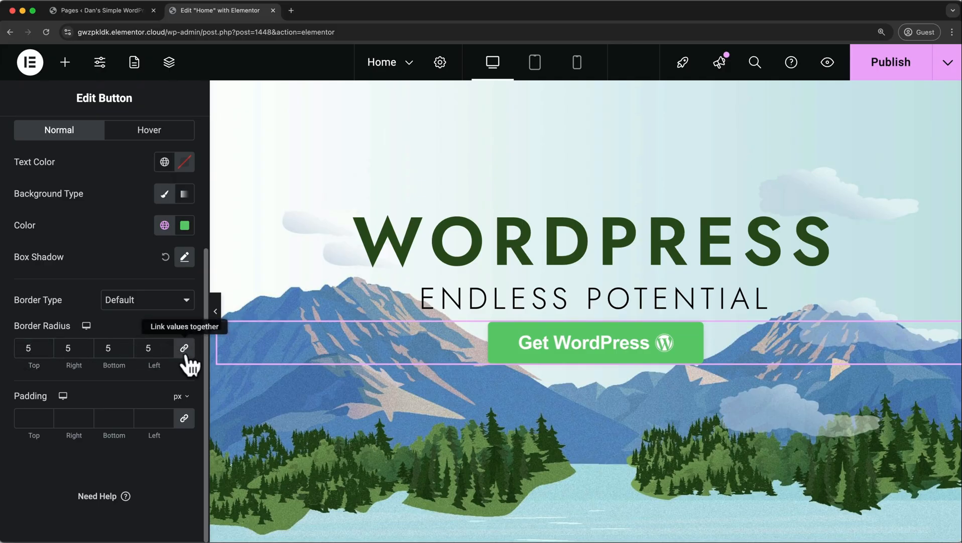
Unlink the button's padding values and set them to 15 px top and bottom and 25 px right and left.
click(184, 418)
click(36, 422)
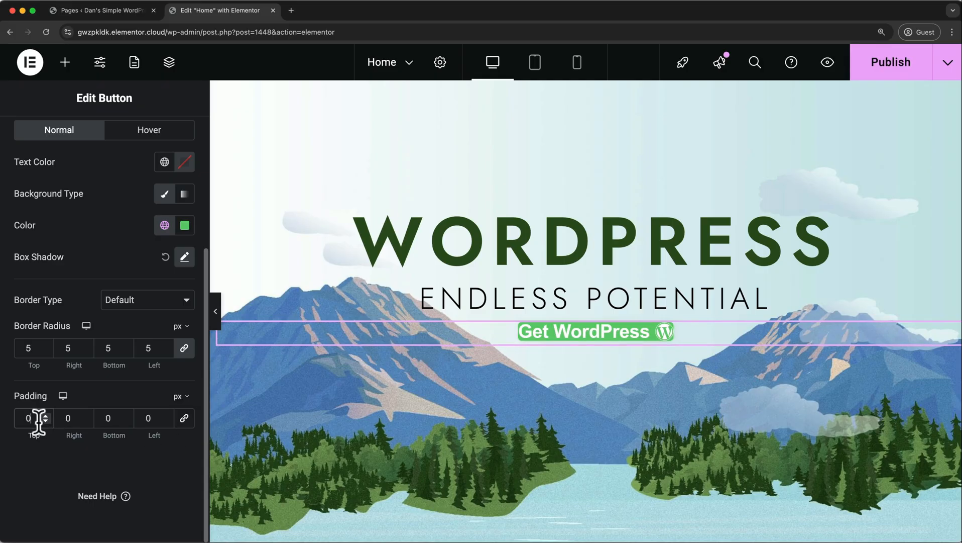
text(15)
click(112, 418)
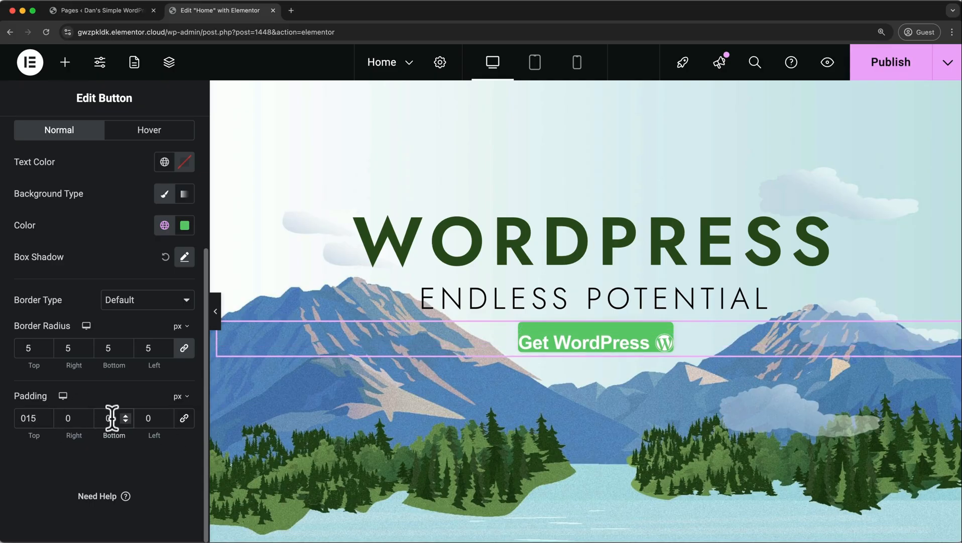
text(15)
double_click(80, 414)
text(1)
text(25)
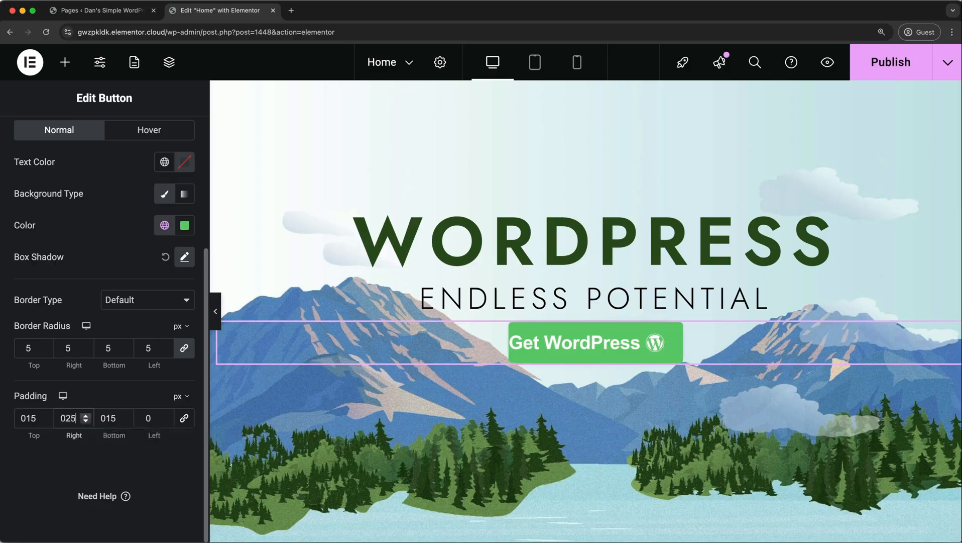
click(150, 418)
text(25)
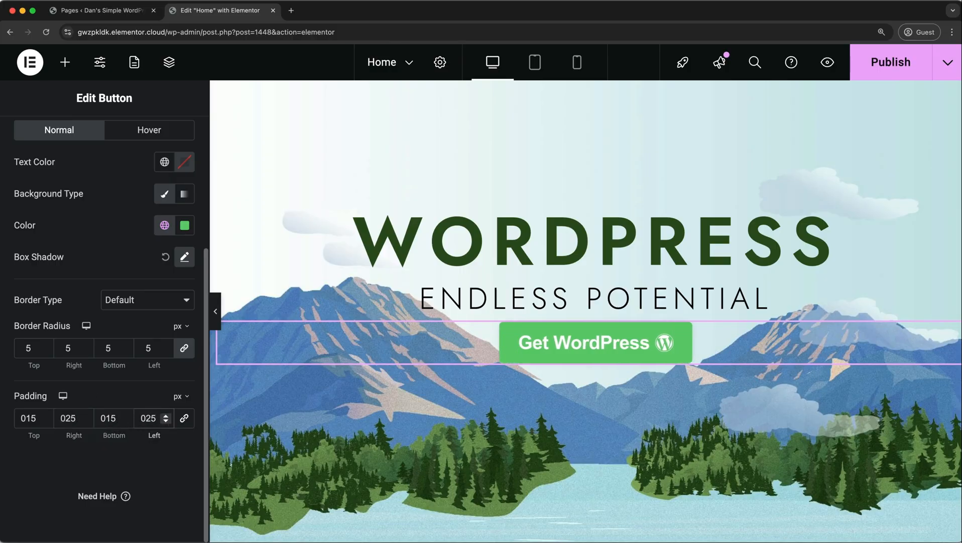
Give the button's hover state a custom darker green background, starting from the global Accent color.
click(161, 149)
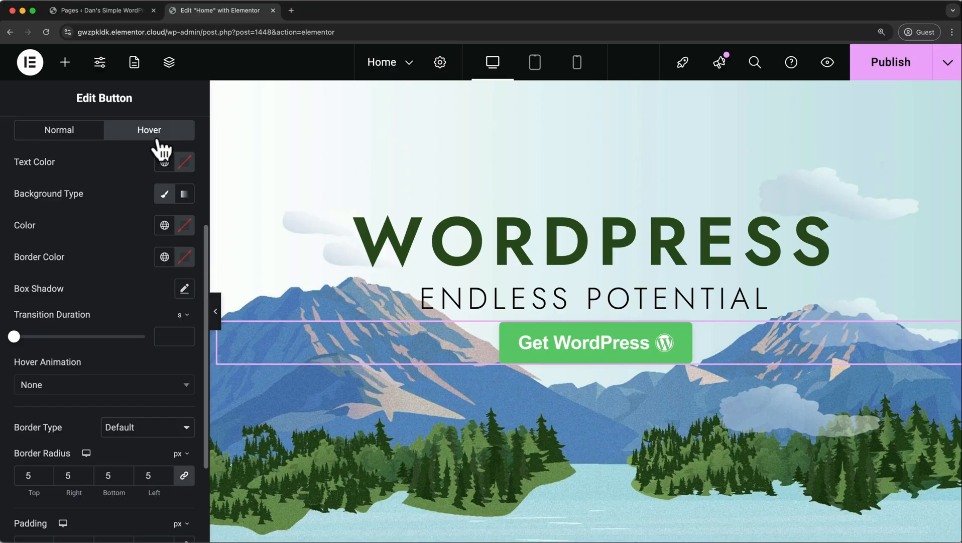
click(183, 288)
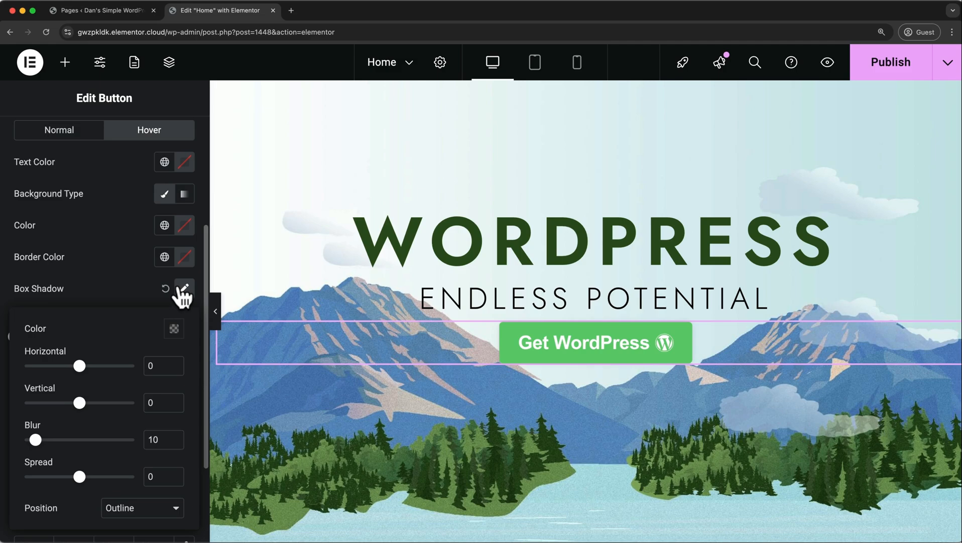
click(183, 288)
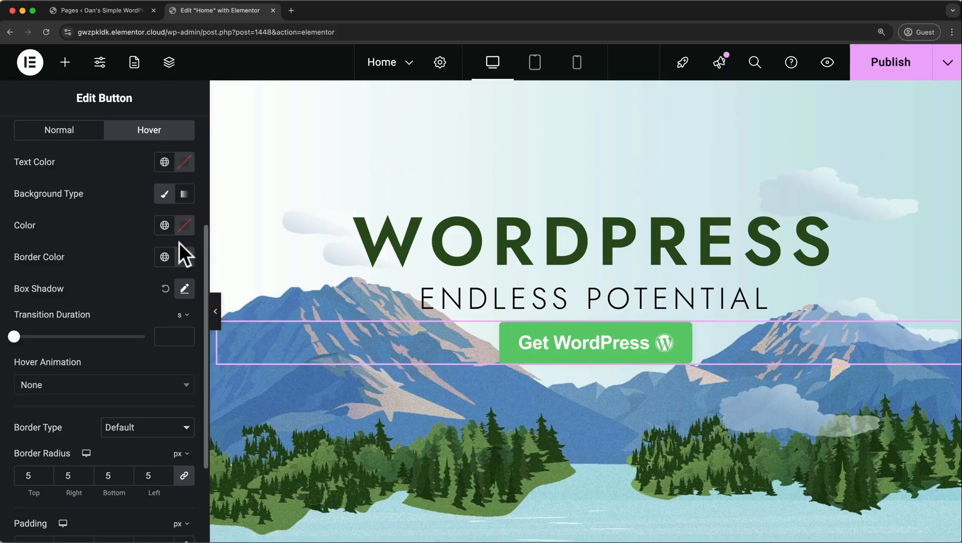
click(164, 225)
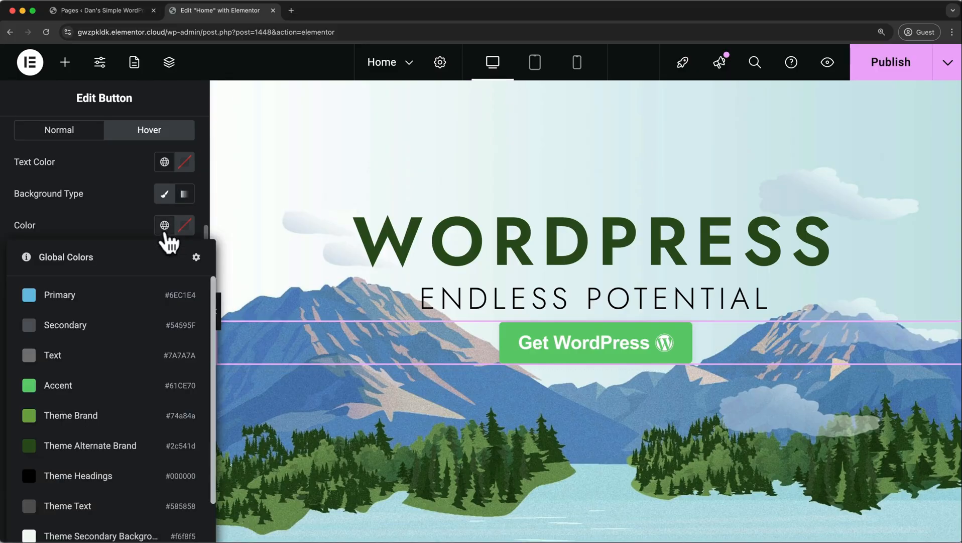
click(97, 388)
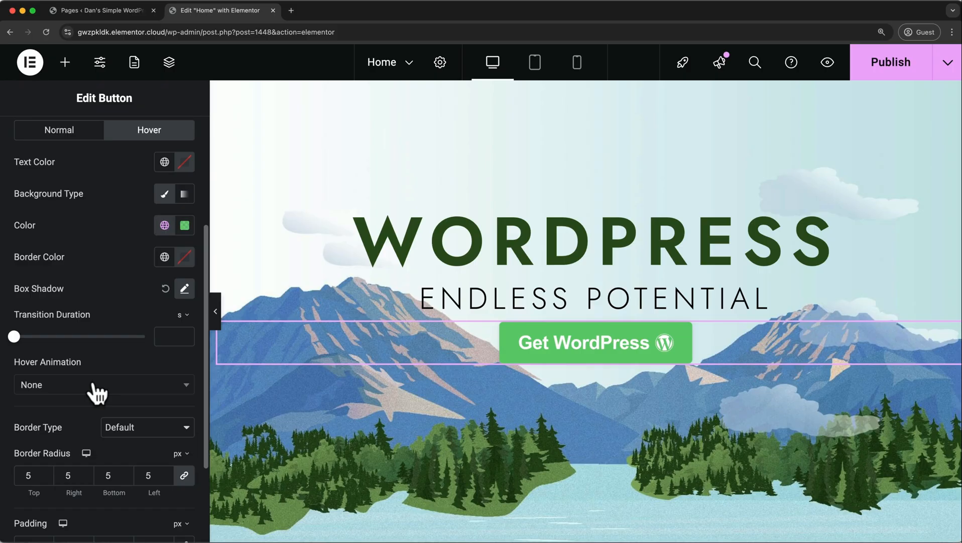
click(185, 225)
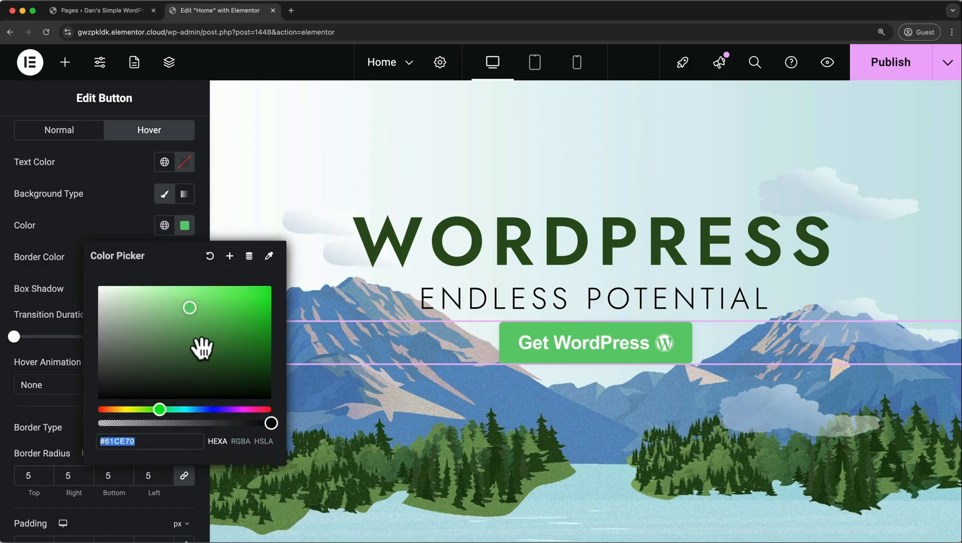
click(200, 319)
click(107, 214)
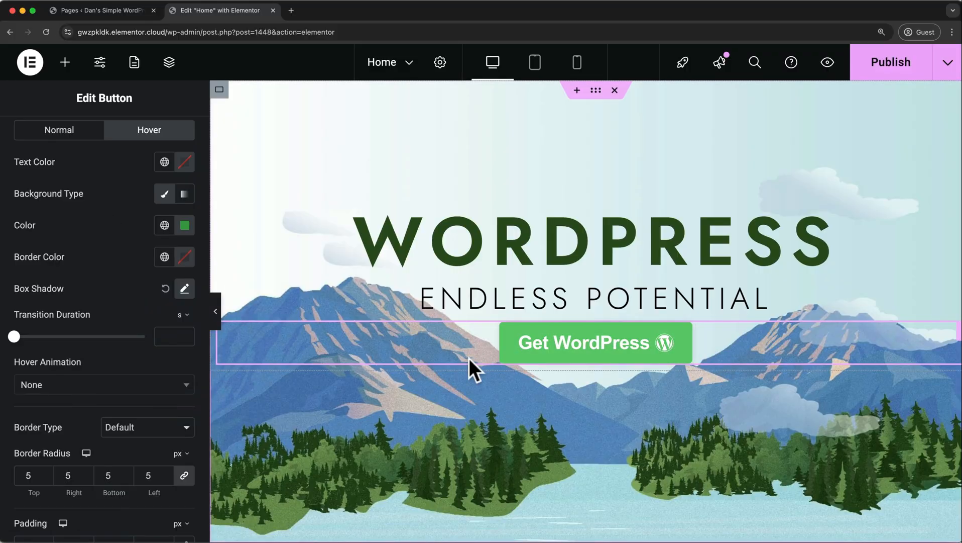
Try a 1.2 s hover transition and the hover animation options, and settle on 0.1 s with no animation.
drag(15, 337, 67, 337)
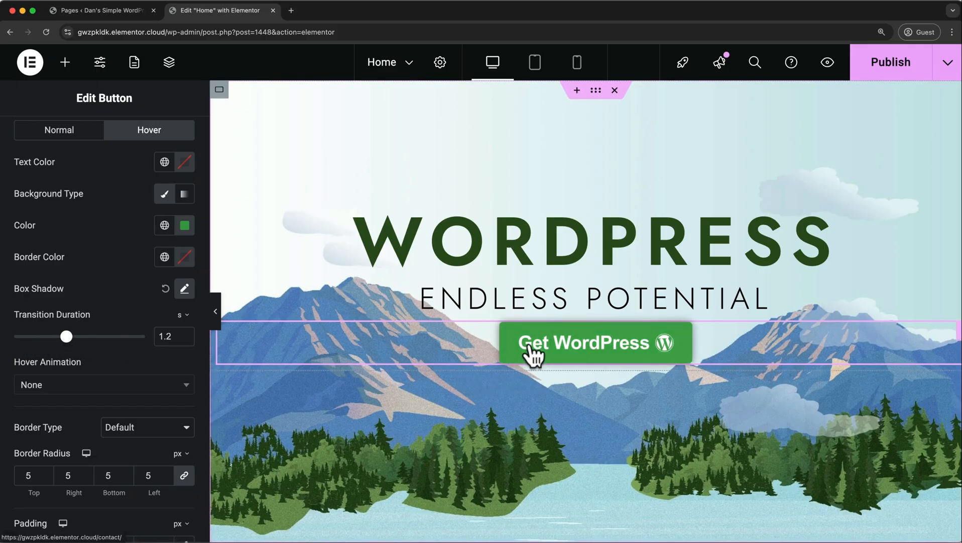
click(166, 387)
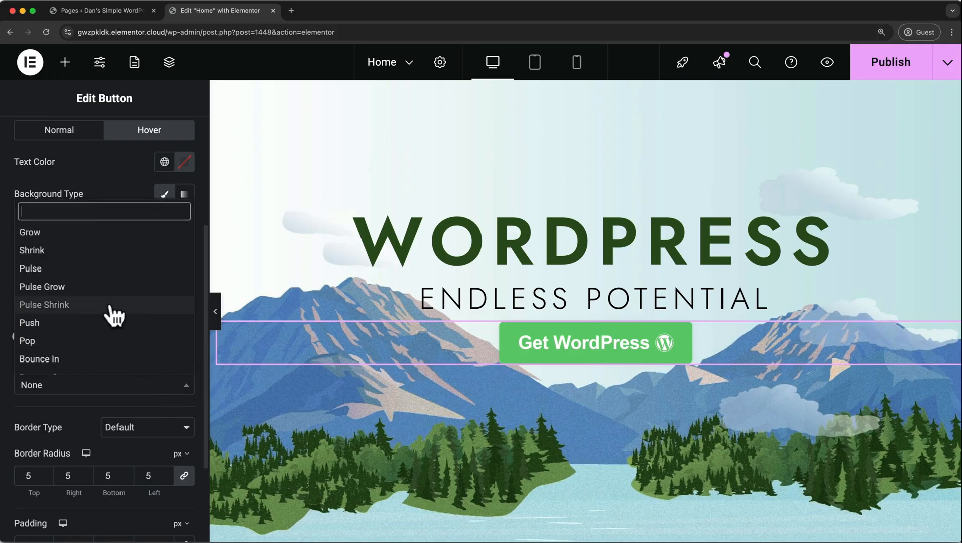
click(109, 308)
click(177, 386)
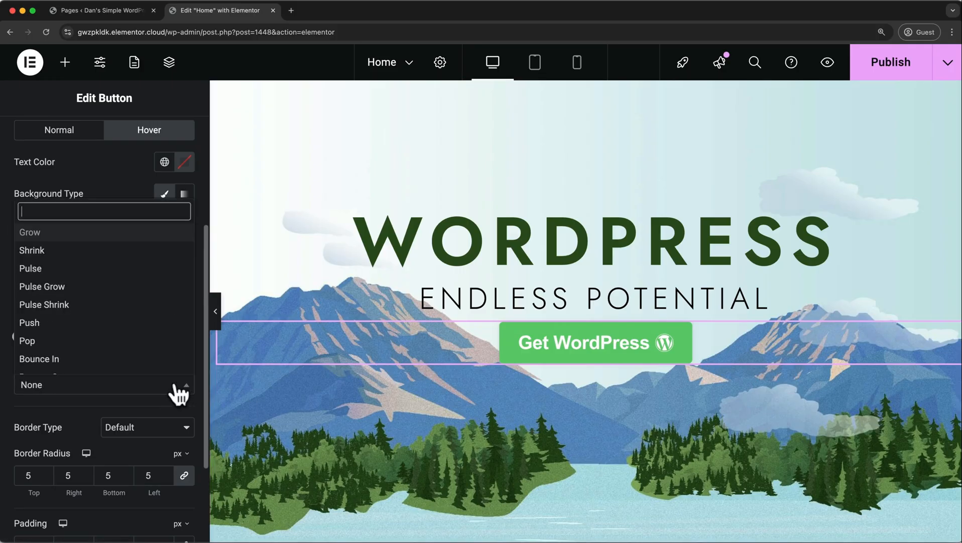
click(157, 401)
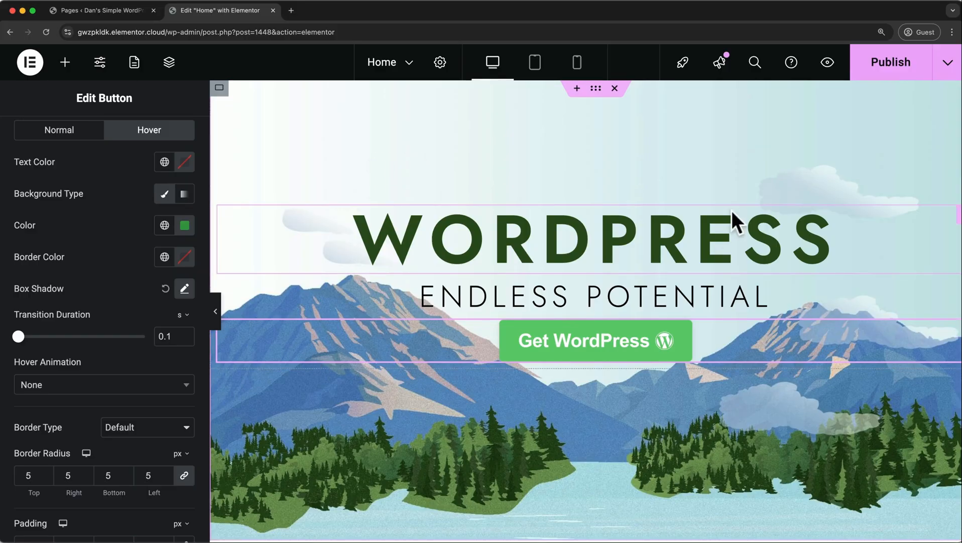
Open the image chooser for the Web Design image and look through the media library and the stock image search.
scroll(731, 210, down, 10)
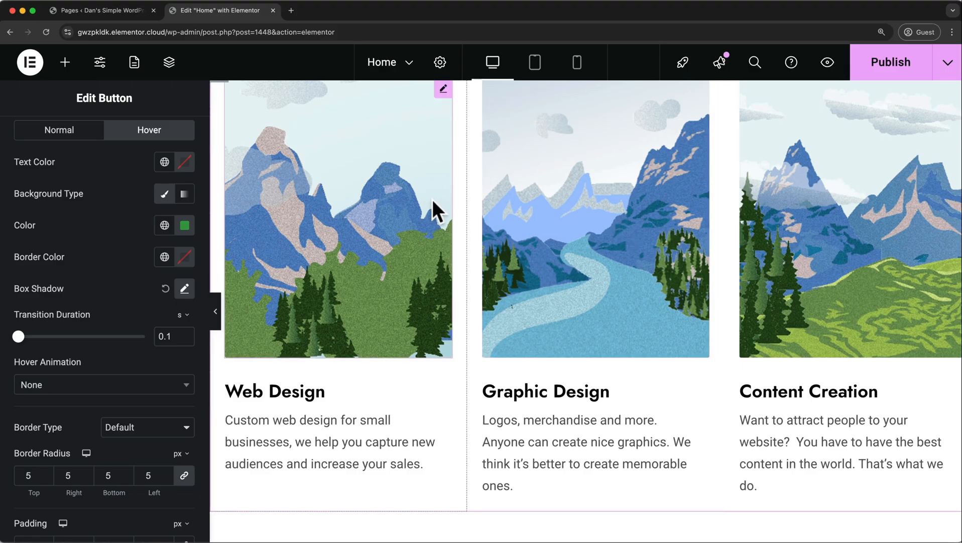
scroll(422, 201, up, 2)
scroll(415, 203, up, 3)
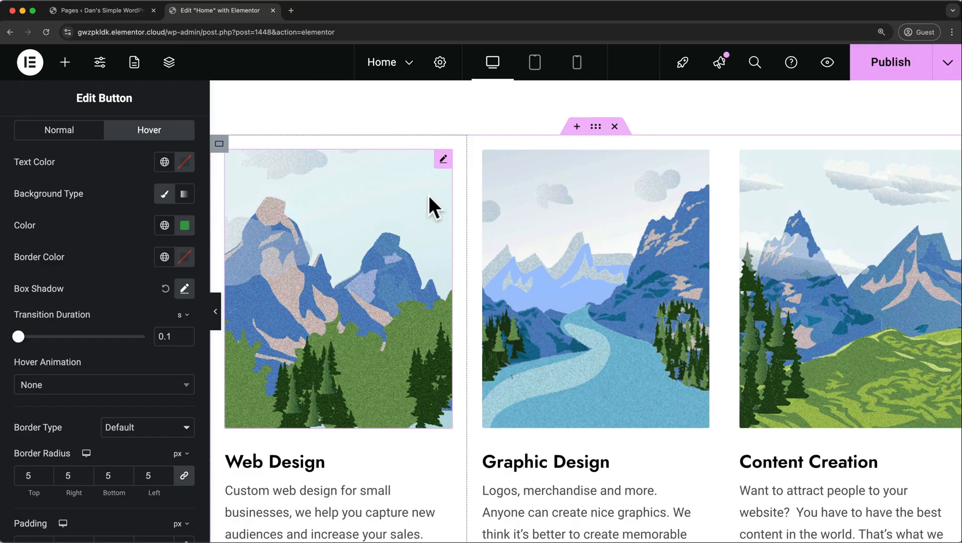
click(380, 232)
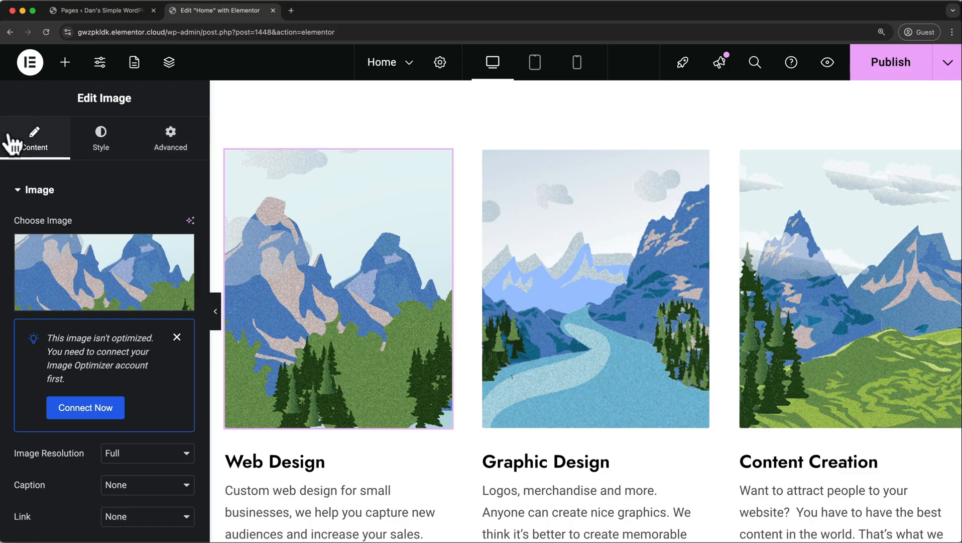
mouse_move(77, 262)
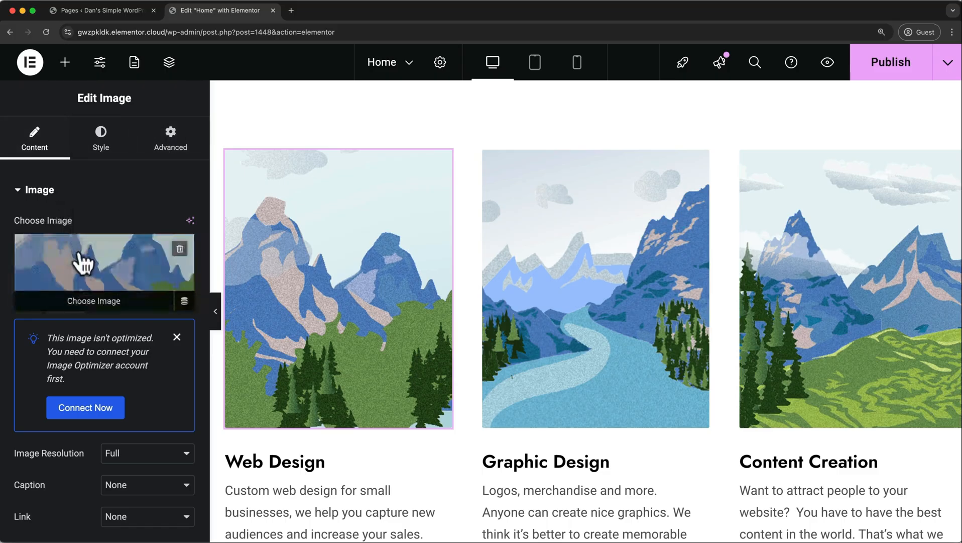
click(96, 302)
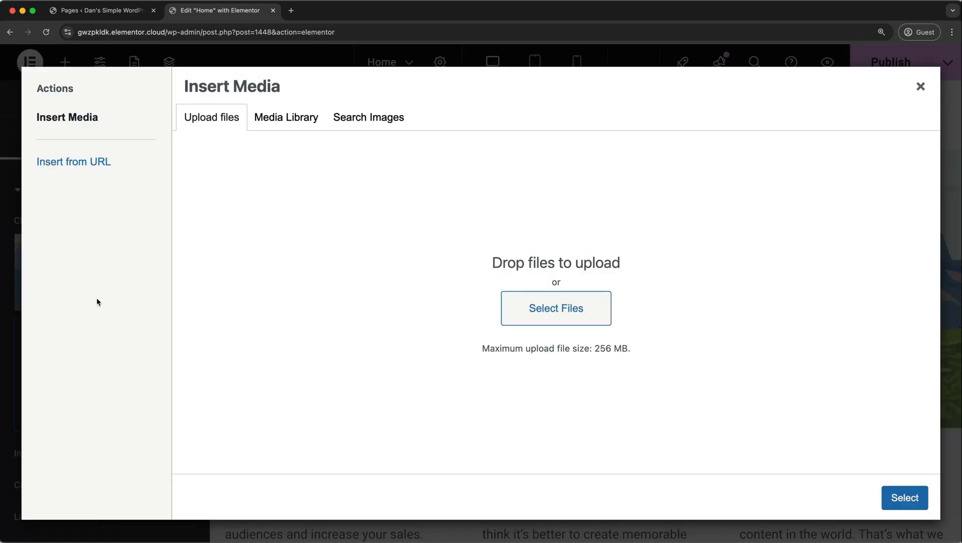
click(282, 121)
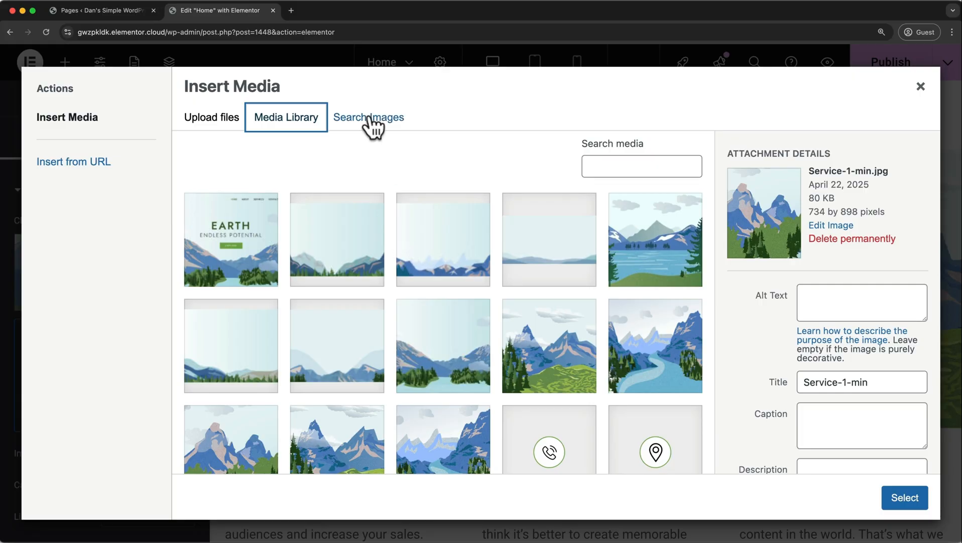
click(372, 124)
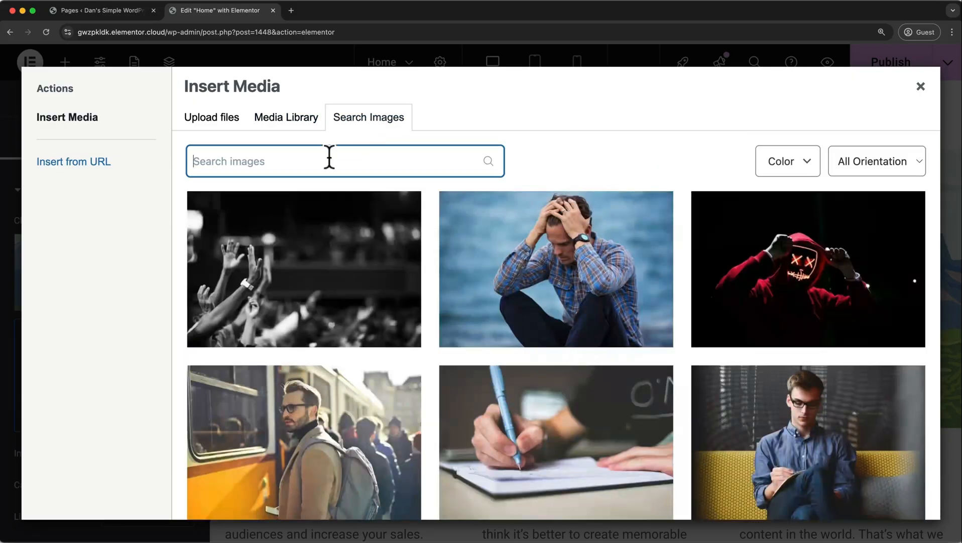
mouse_move(403, 333)
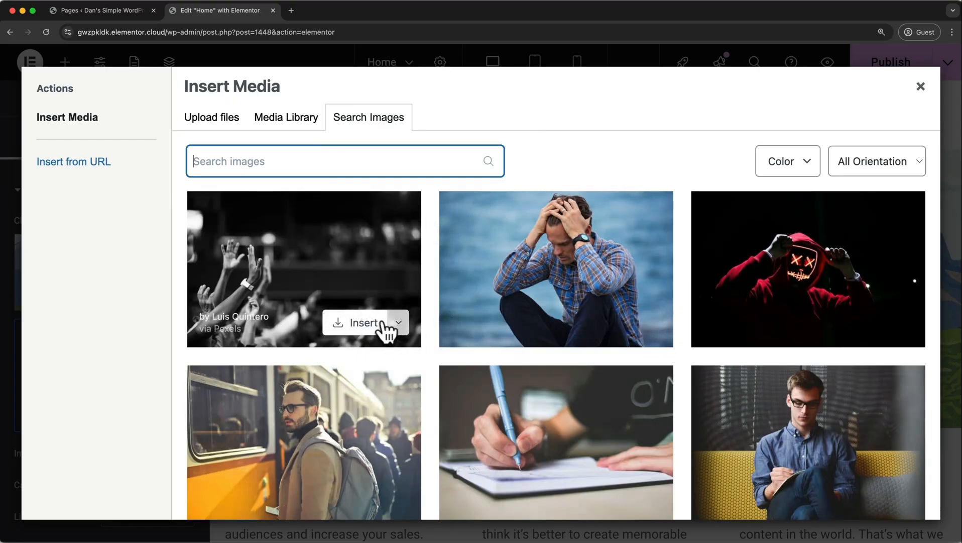
Upload 1_web_design.png from Downloads and use it as the Web Design image.
click(227, 130)
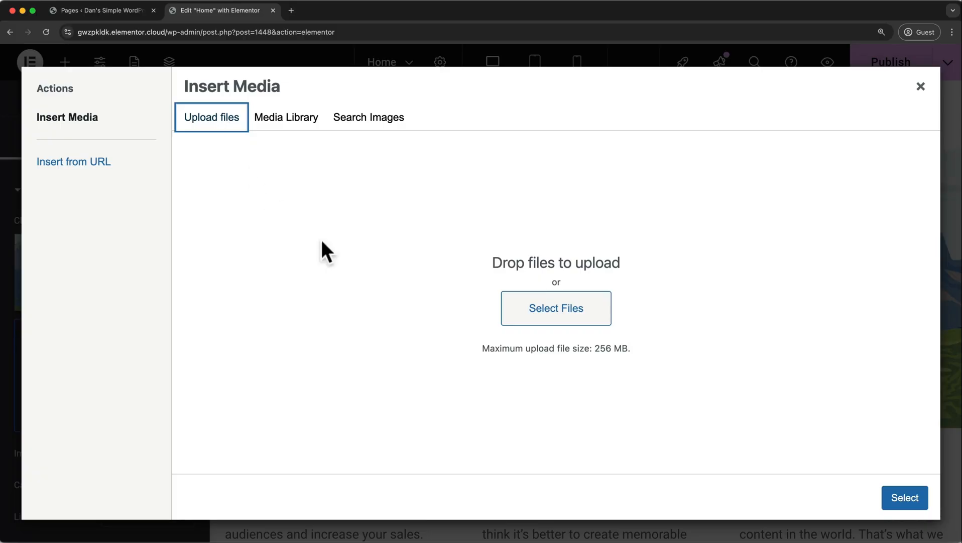
click(513, 320)
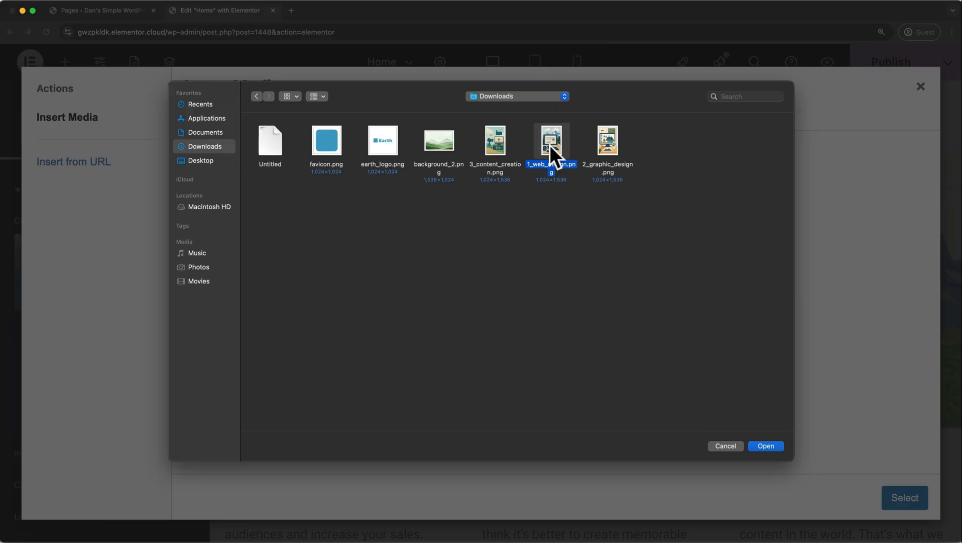
click(767, 441)
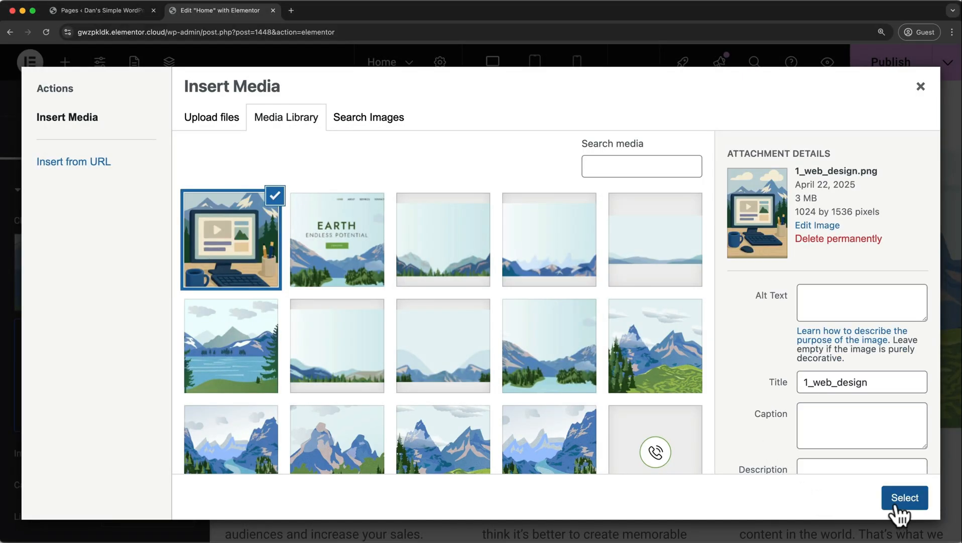
click(900, 514)
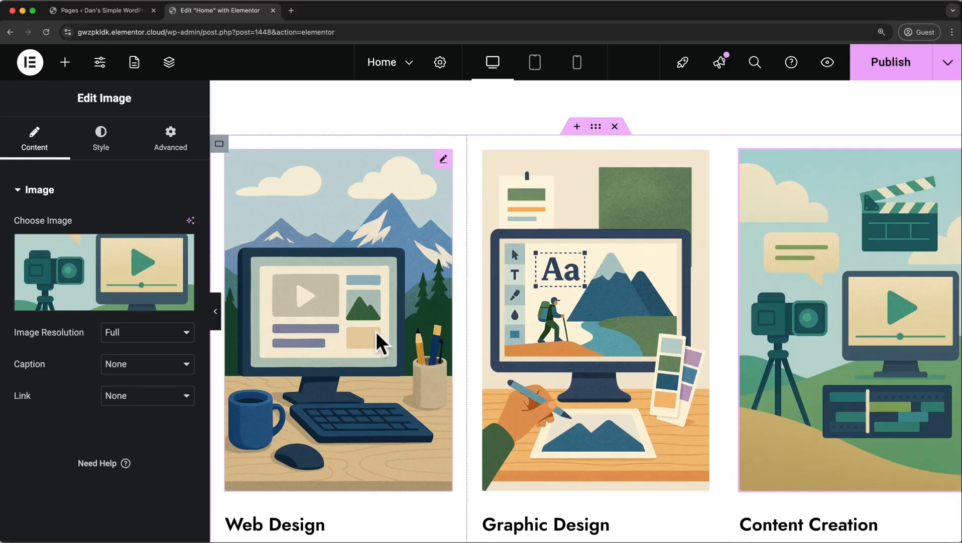
Set the Web Design image's width to 90%.
click(376, 331)
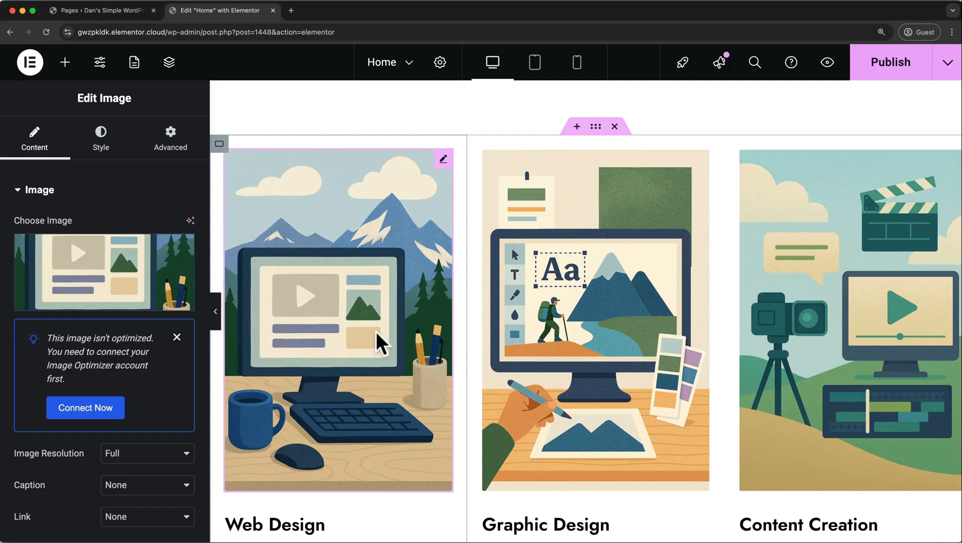
click(81, 145)
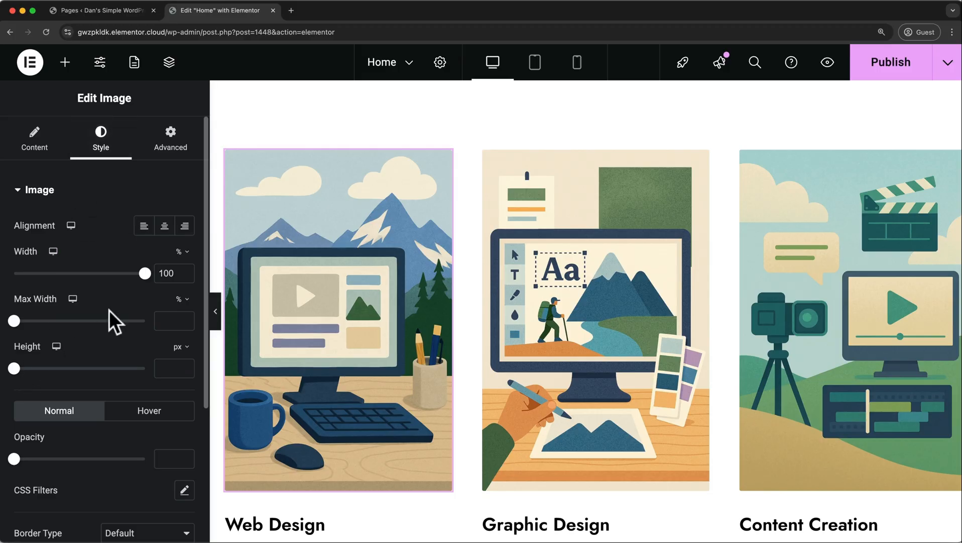
drag(174, 272, 158, 271)
text(90)
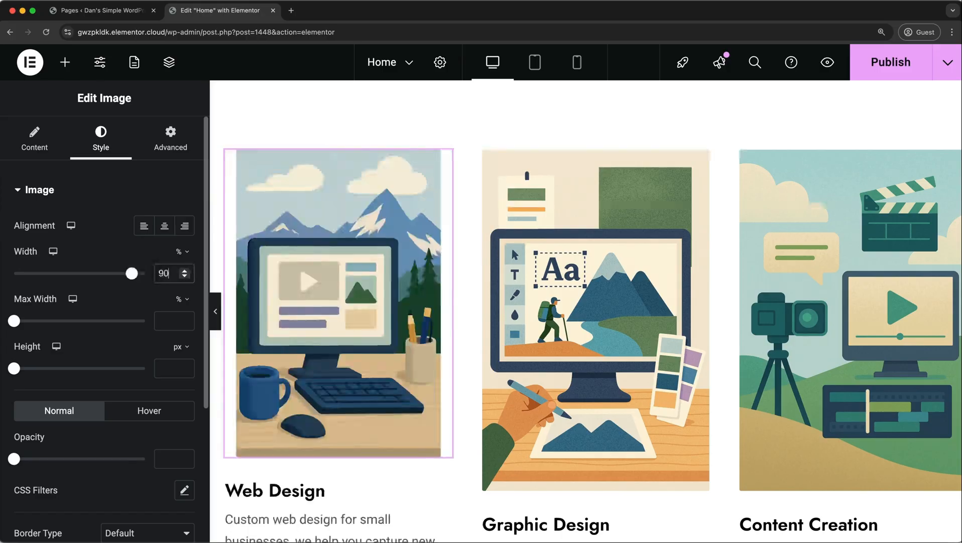
Set the Web Design image's border radius to 10 px on all corners.
scroll(156, 269, down, 5)
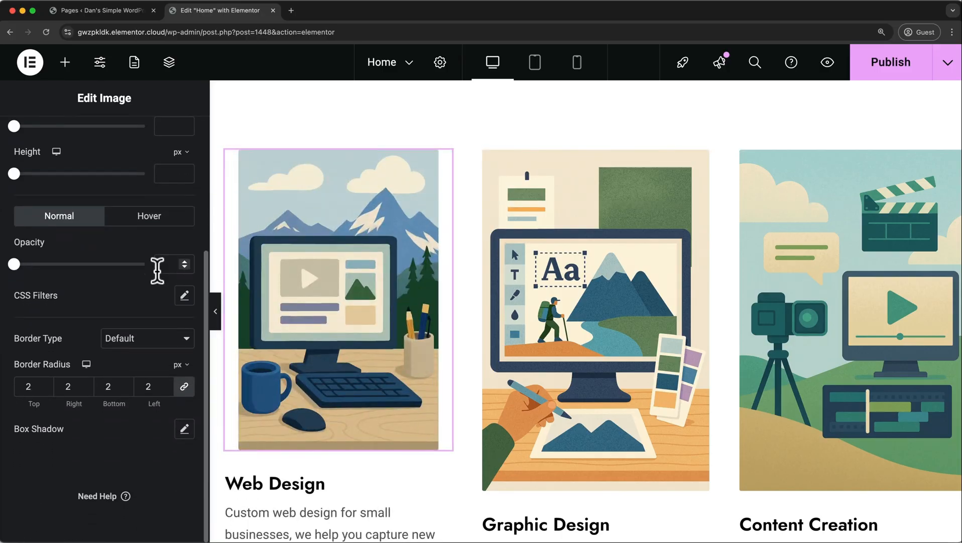
click(41, 383)
click(40, 384)
click(41, 384)
click(40, 384)
click(40, 384)
click(40, 384)
Add a box shadow to the Web Design image and adjust its horizontal offset, first trying -7.
click(184, 429)
scroll(186, 442, down, 3)
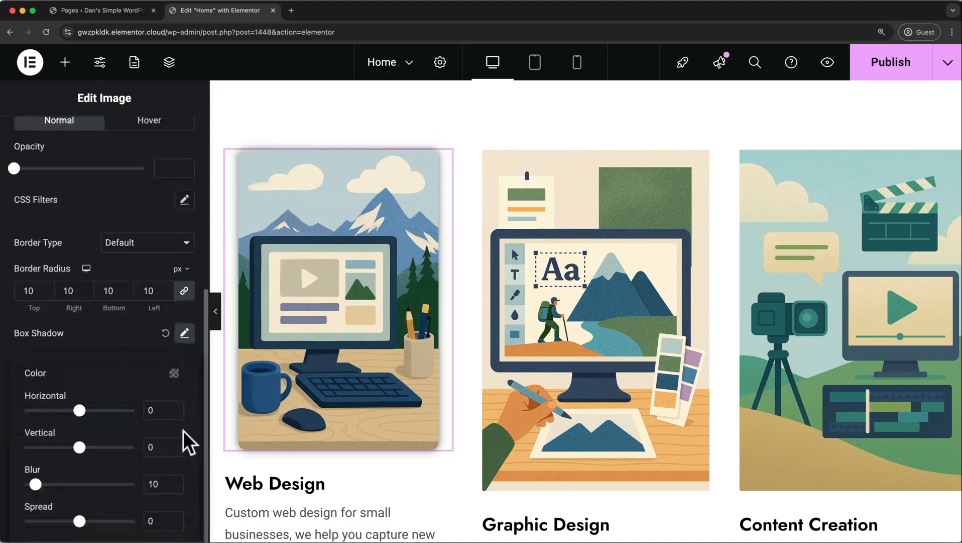
mouse_move(80, 410)
mouse_down()
mouse_move(89, 410)
mouse_move(75, 410)
mouse_up()
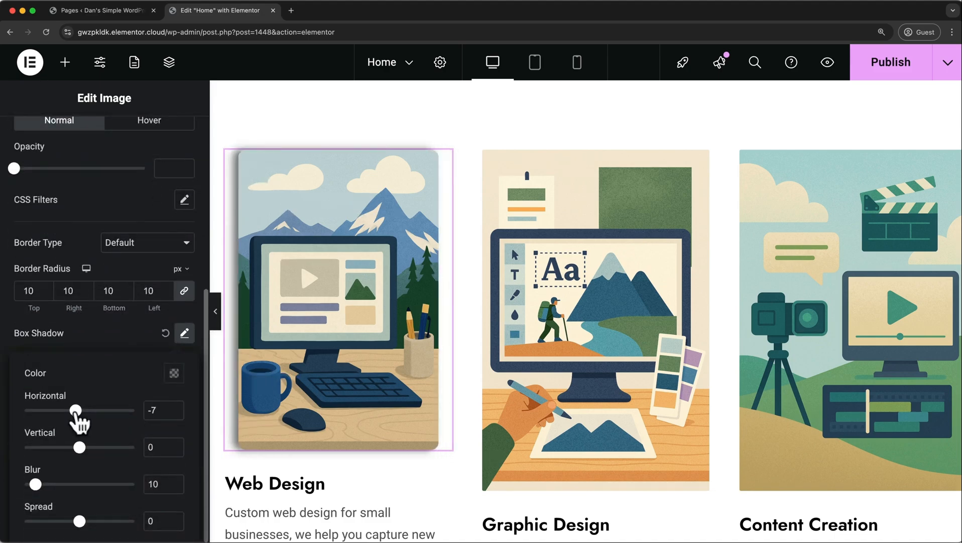
drag(165, 410, 145, 411)
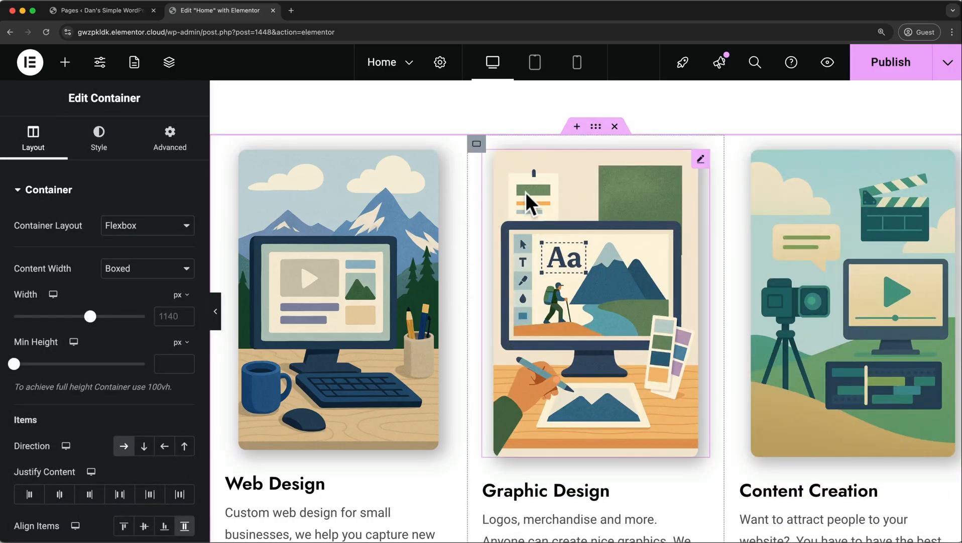
scroll(525, 192, up, 10)
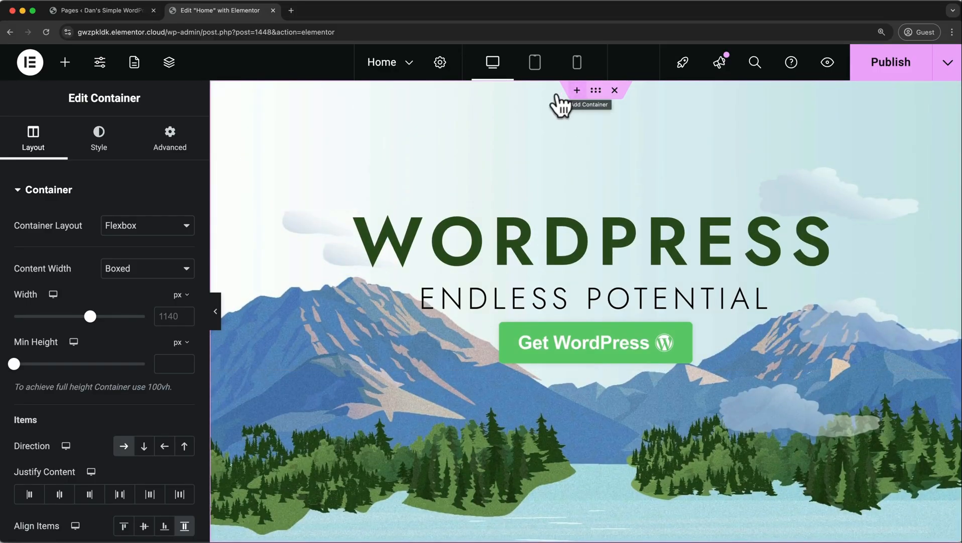
Upload background_2.png and use it as the hero container's background image.
click(596, 96)
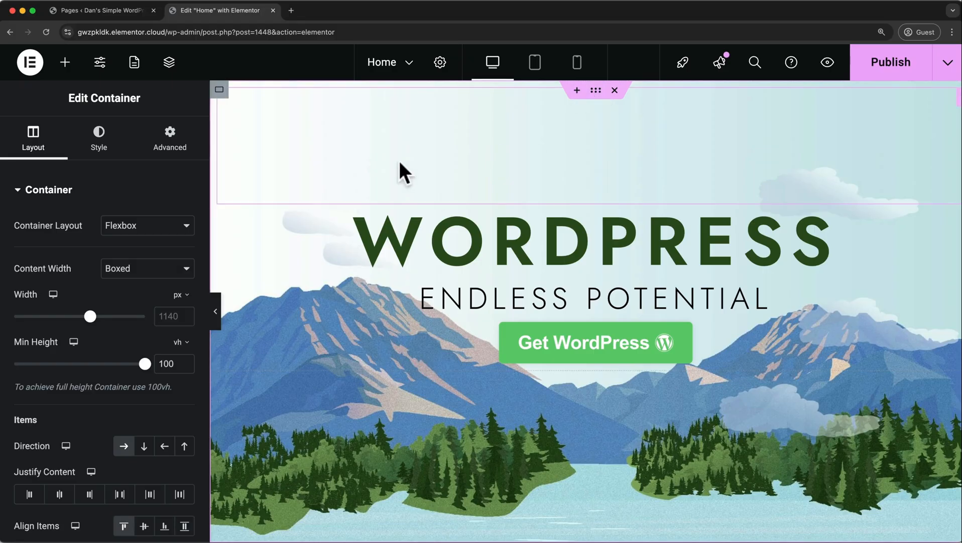
click(108, 150)
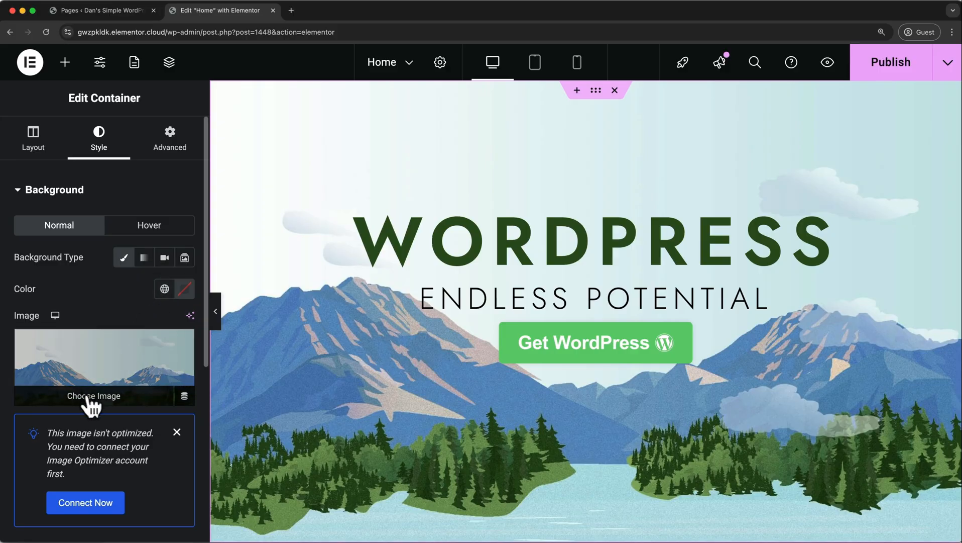
click(88, 396)
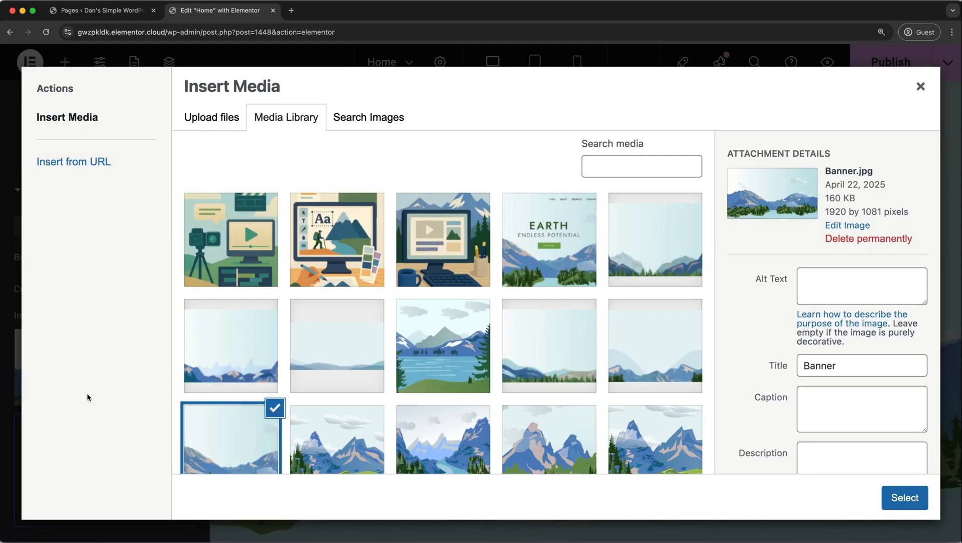
click(221, 121)
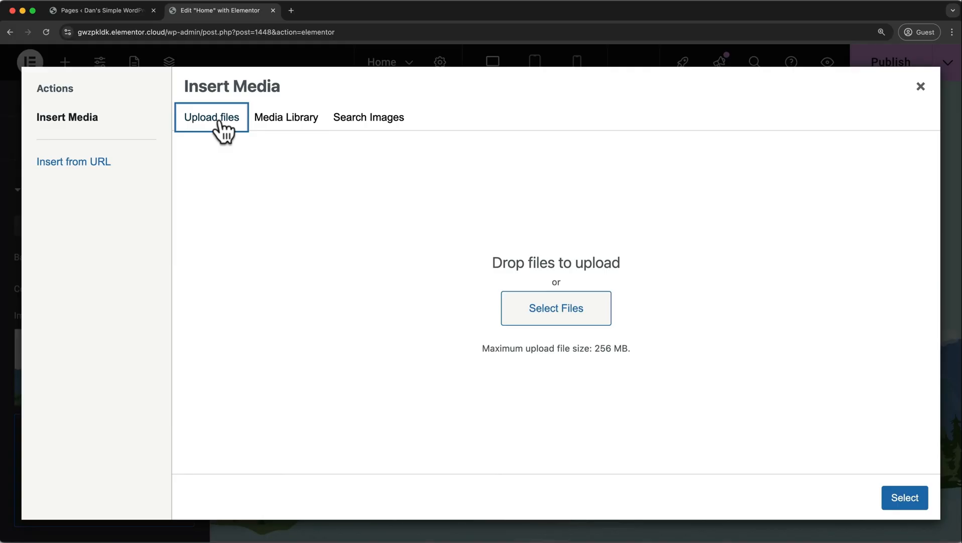
click(558, 306)
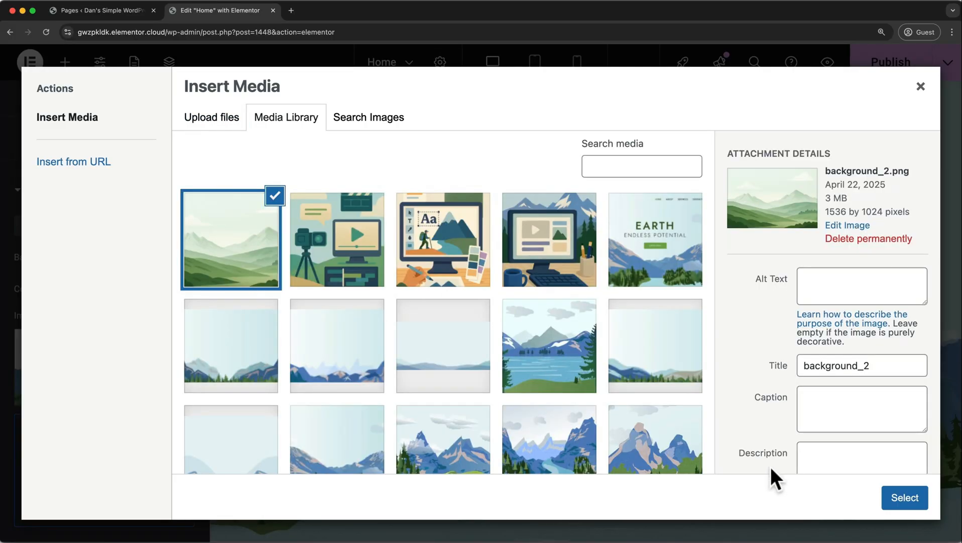
click(905, 497)
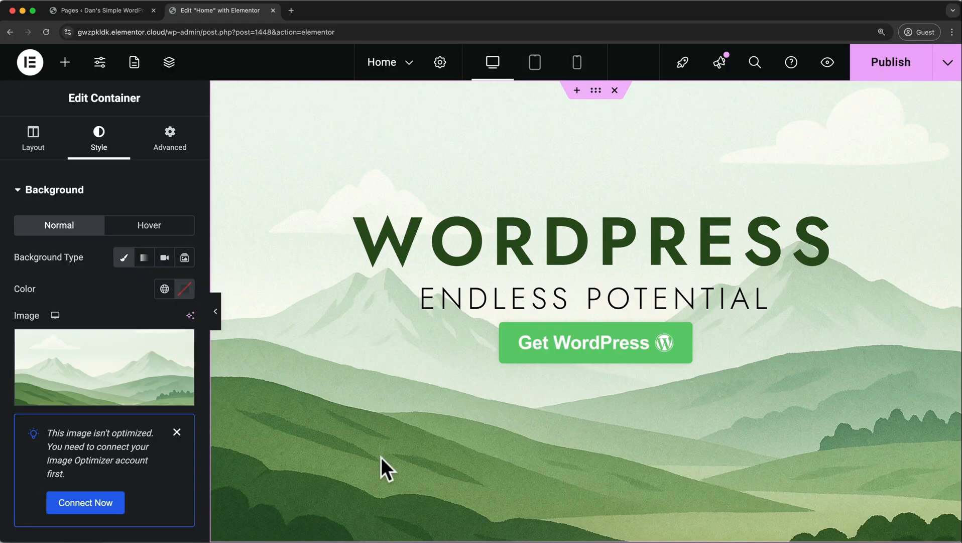
Set the hero background image's position to Top Center and check how it sits in the section.
scroll(180, 398, down, 5)
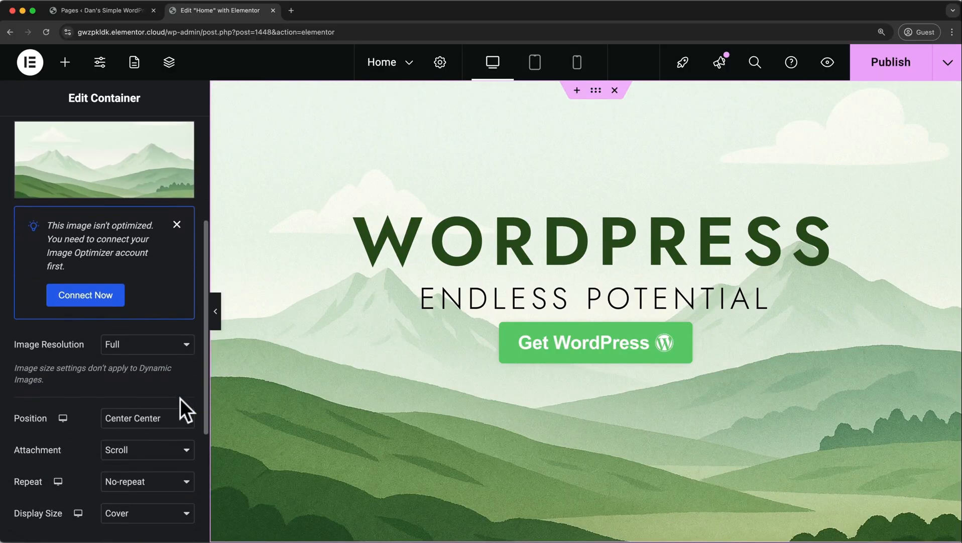
scroll(180, 398, down, 2)
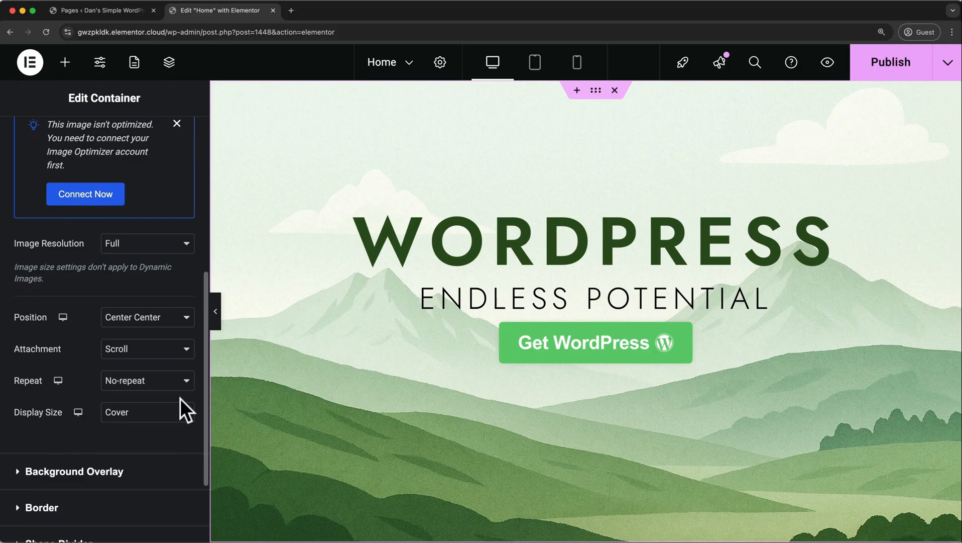
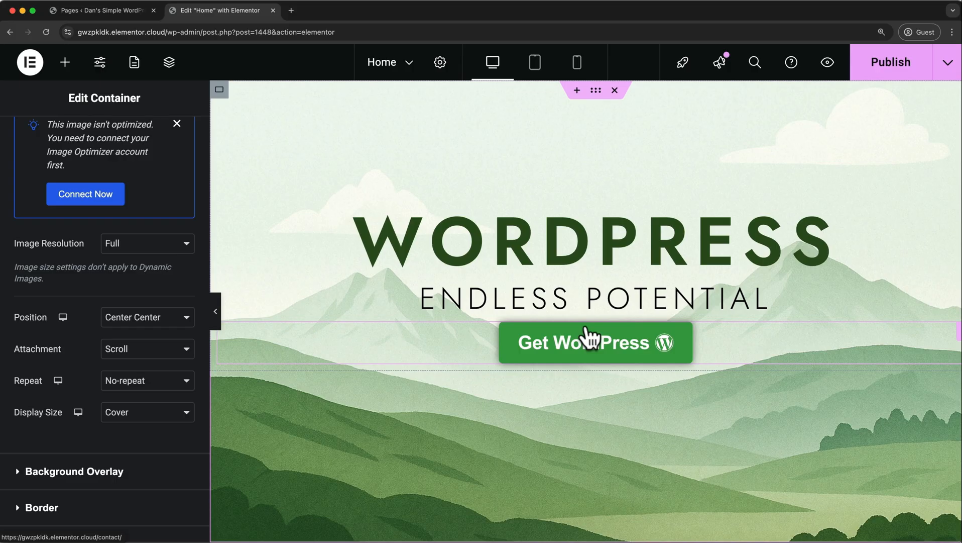
click(187, 316)
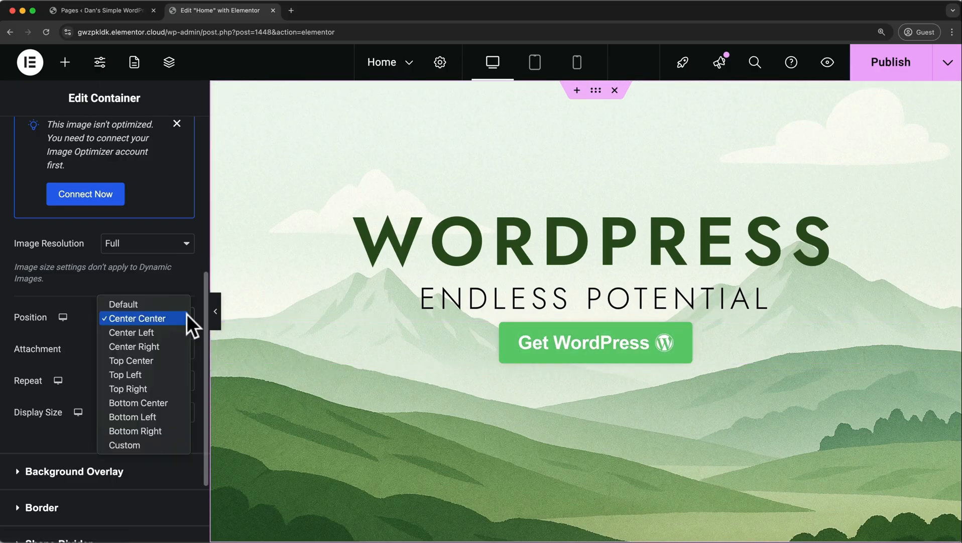
click(164, 357)
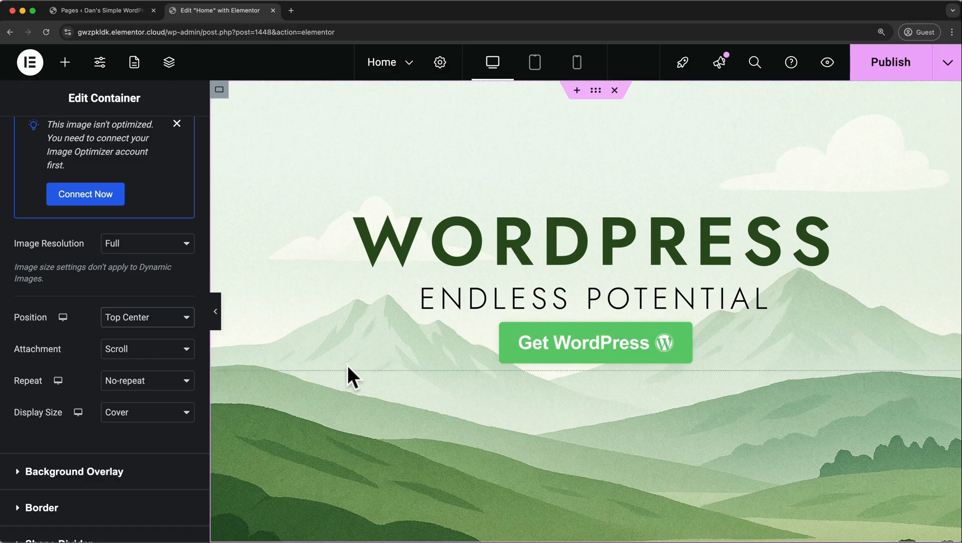
scroll(352, 376, down, 5)
scroll(351, 376, up, 4)
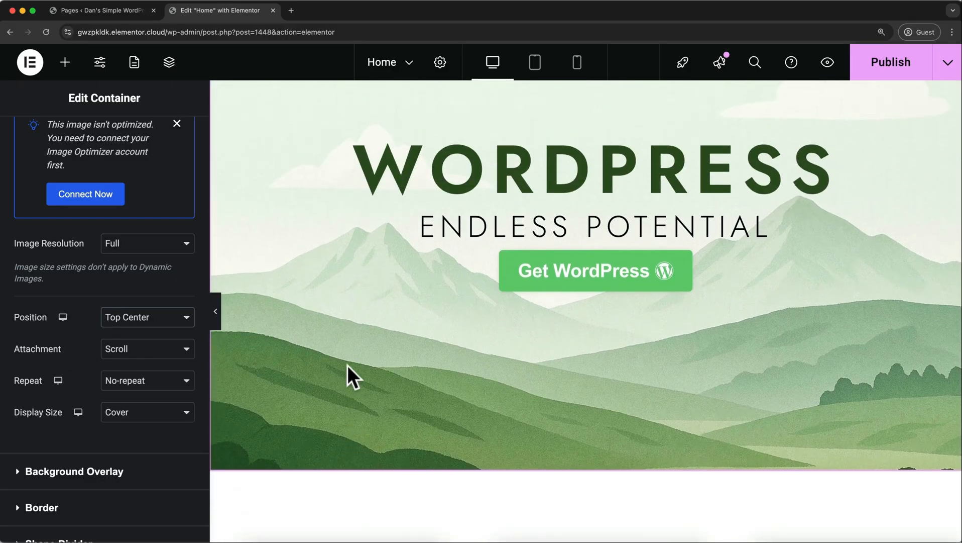
scroll(352, 375, down, 2)
scroll(348, 365, down, 2)
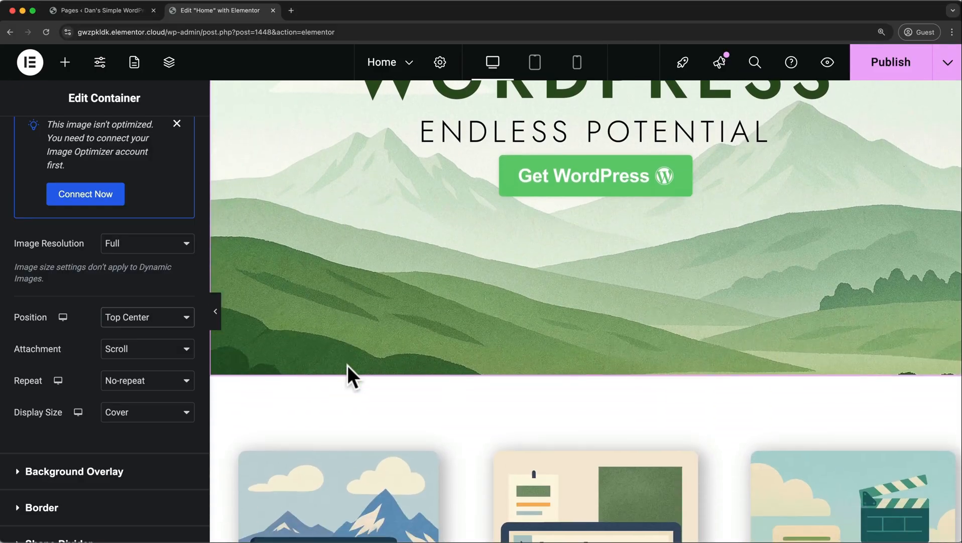
scroll(347, 364, up, 4)
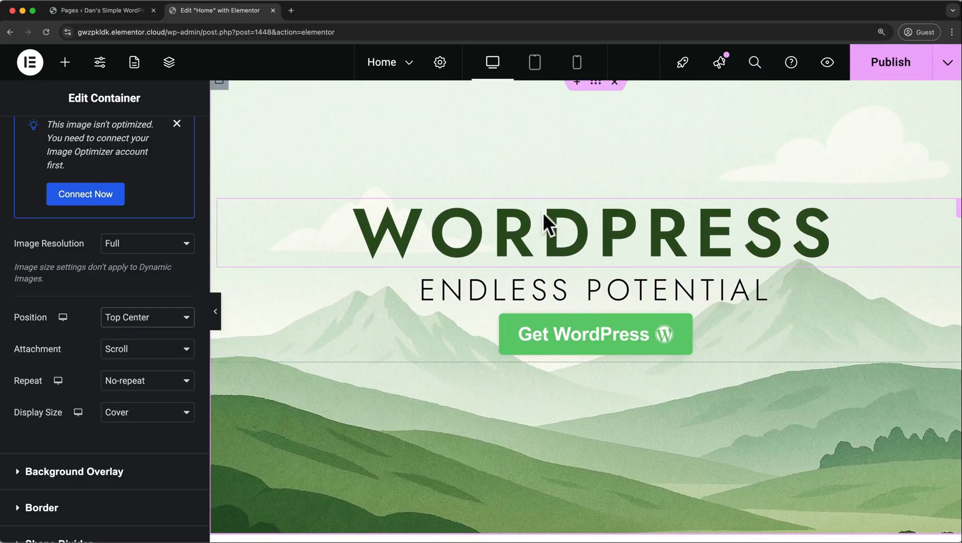
Try the Fixed attachment on the hero background image and check the effect while moving through the page.
click(190, 350)
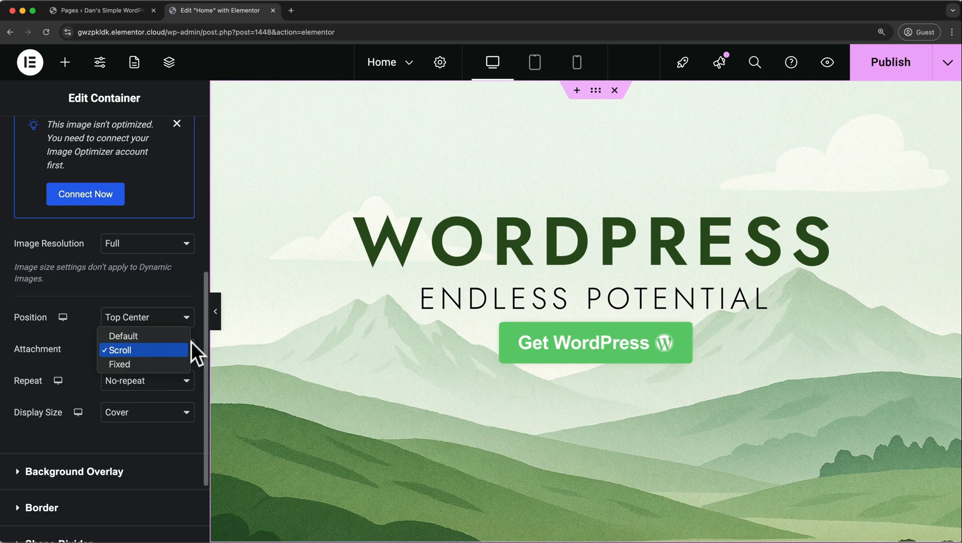
click(168, 360)
scroll(353, 337, down, 3)
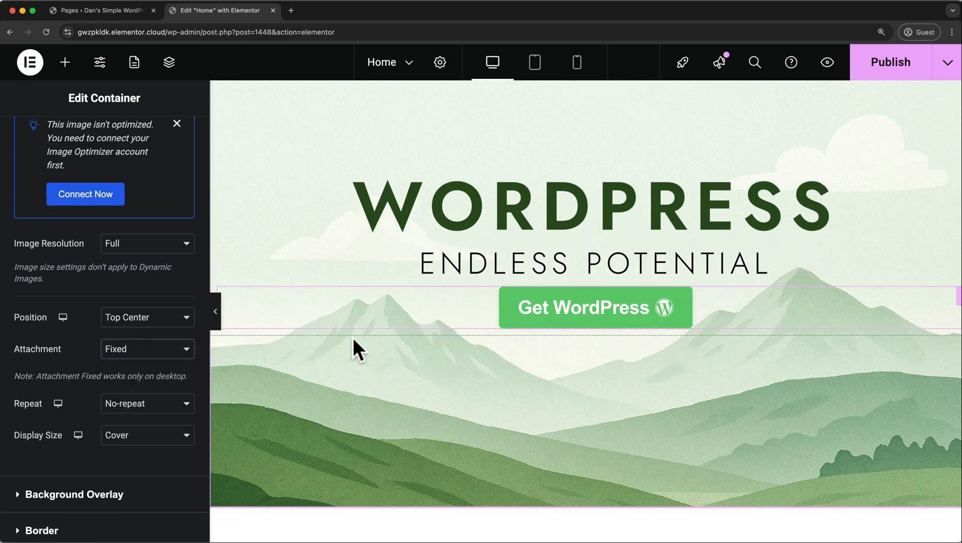
scroll(353, 338, up, 3)
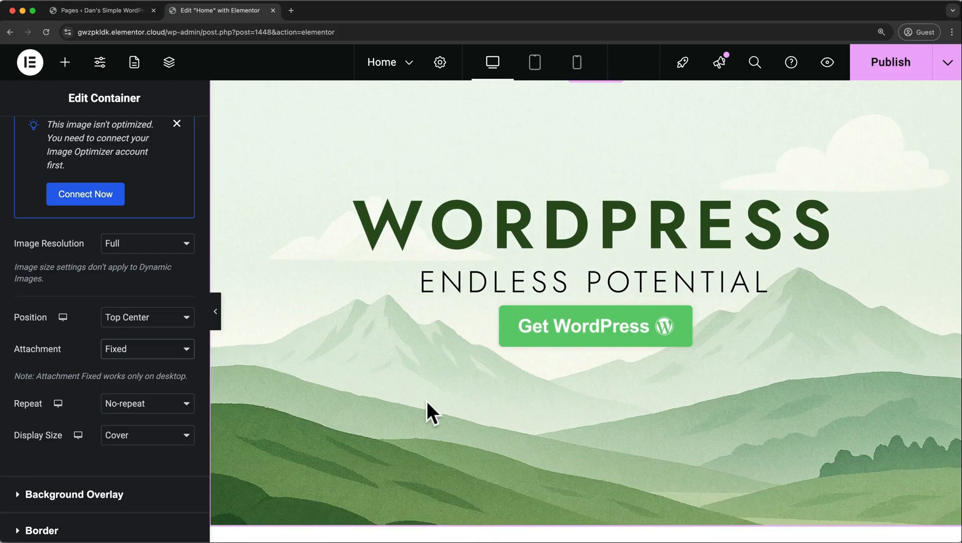
scroll(387, 397, down, 3)
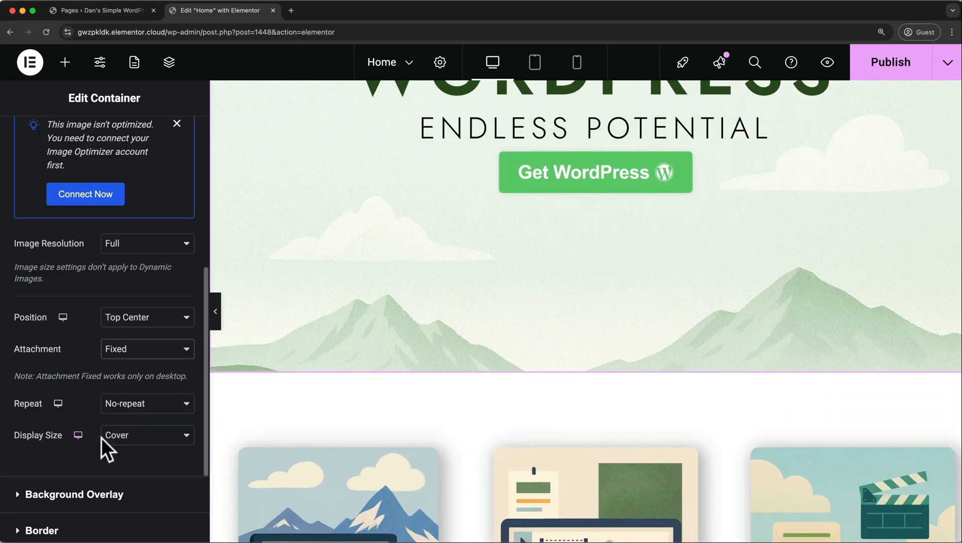
Try the Contain display size on the hero background image.
click(159, 447)
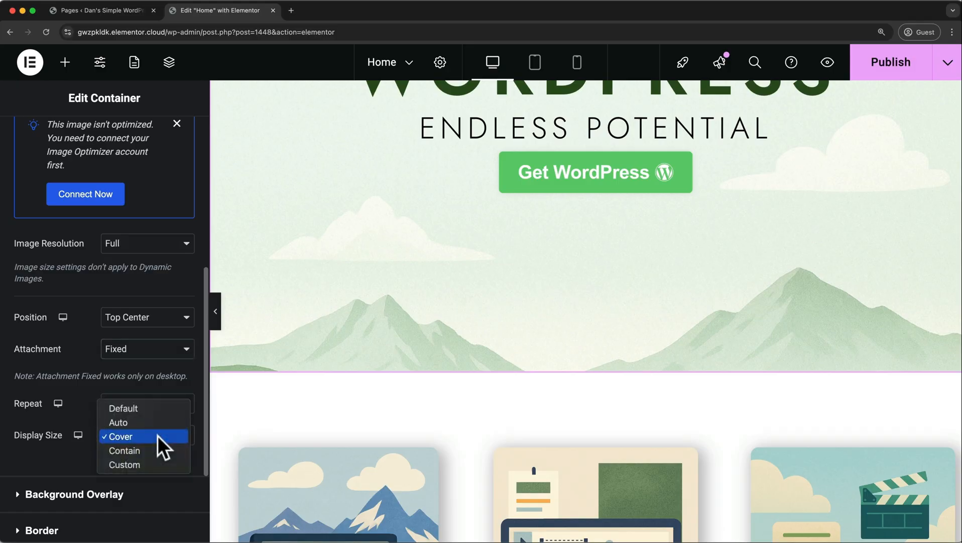
click(151, 449)
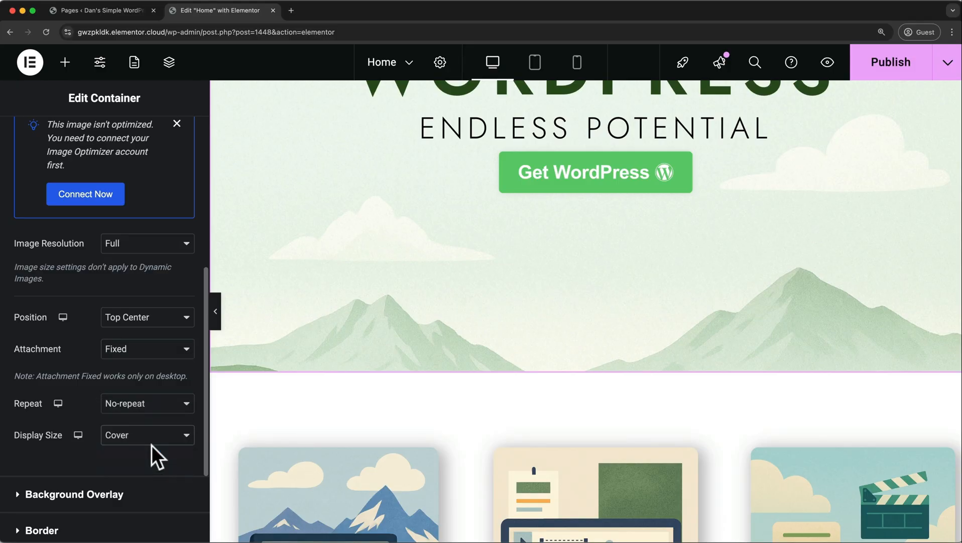
scroll(275, 306, up, 5)
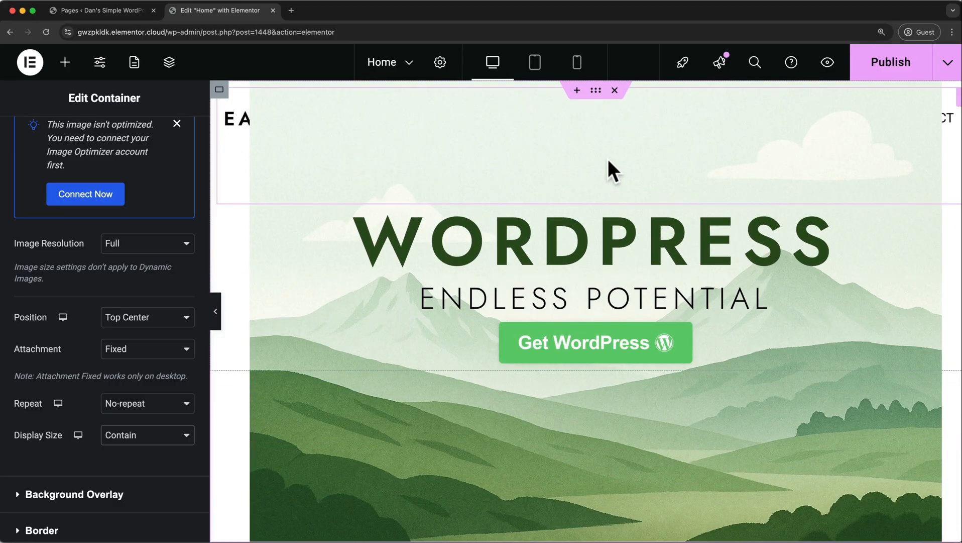
Set the hero background image's attachment back to Scroll and its display size back to Cover.
click(196, 351)
click(159, 336)
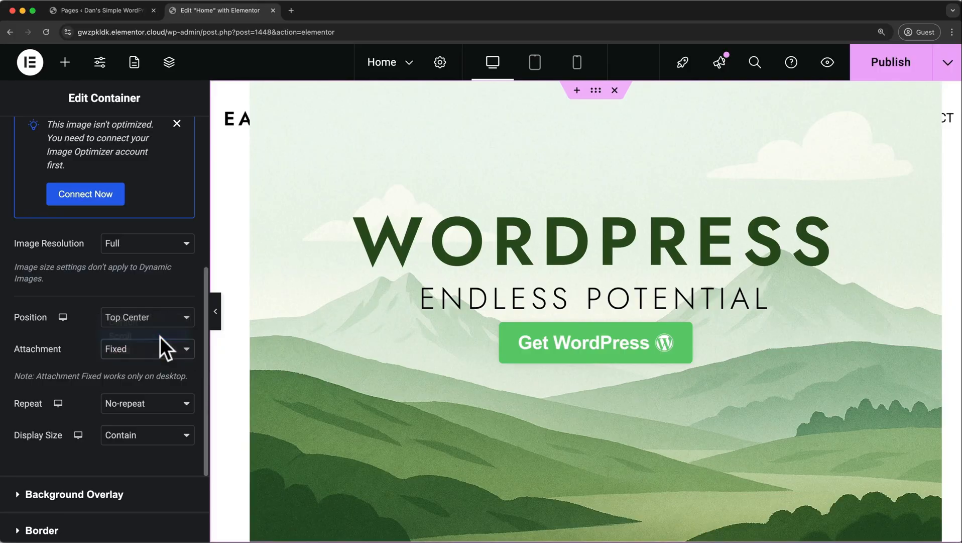
click(181, 413)
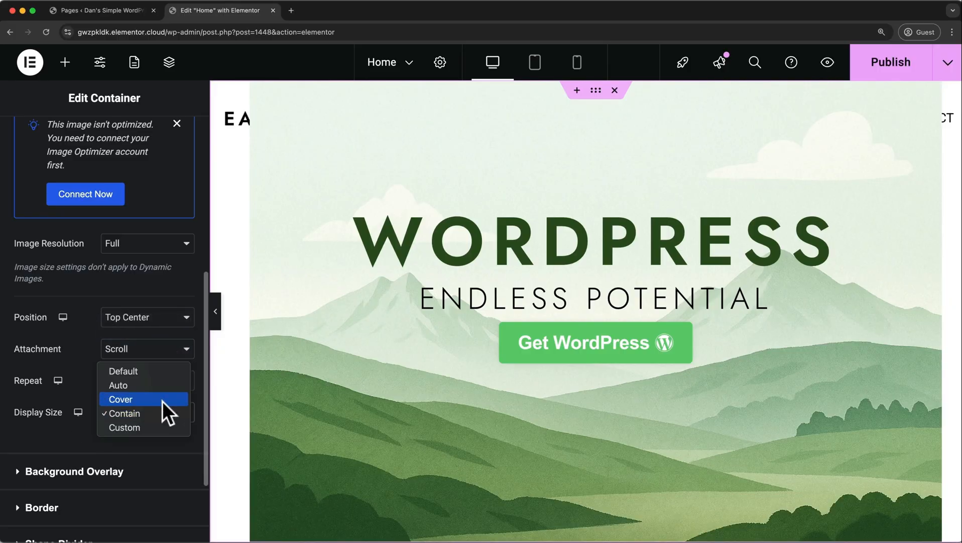
click(158, 398)
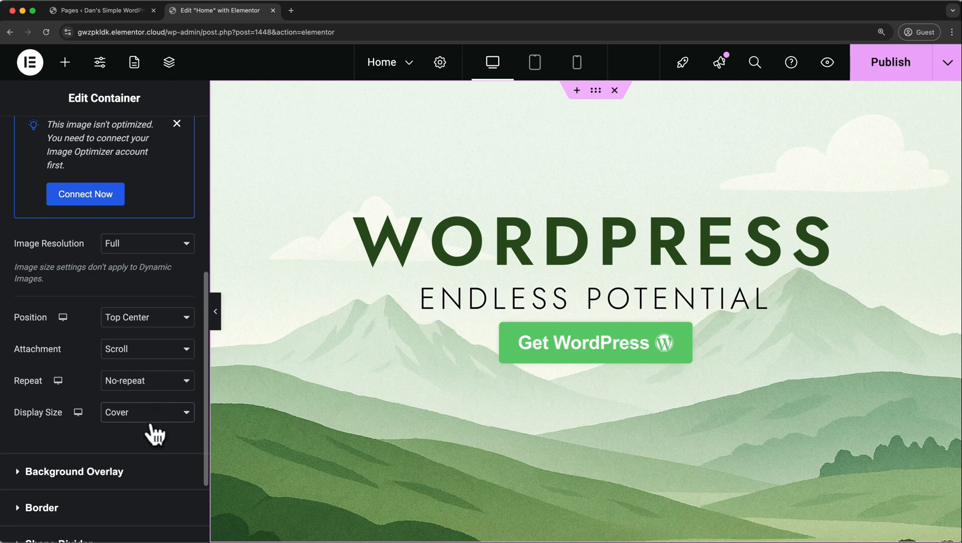
Add a #000000 color overlay to the hero container's background and set its opacity to 0.19.
click(110, 473)
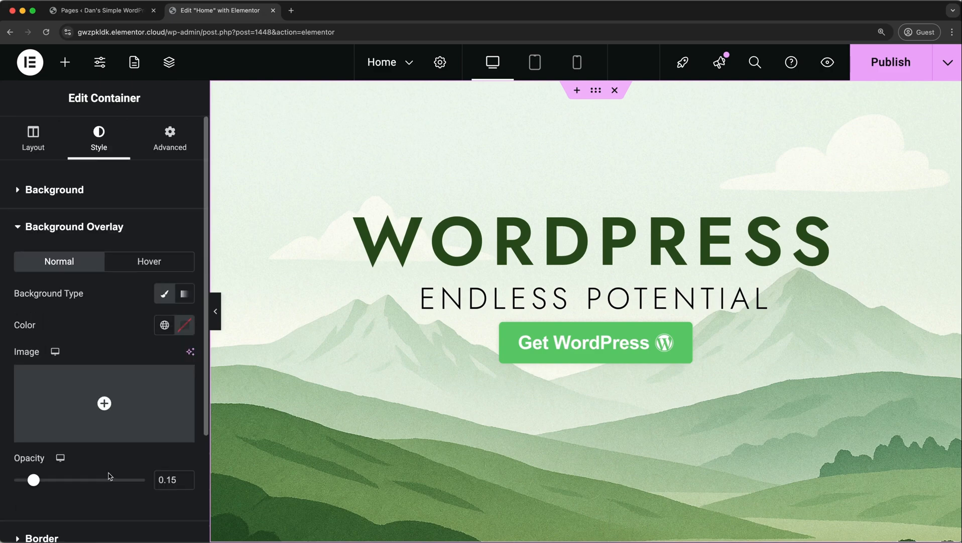
scroll(110, 476, down, 3)
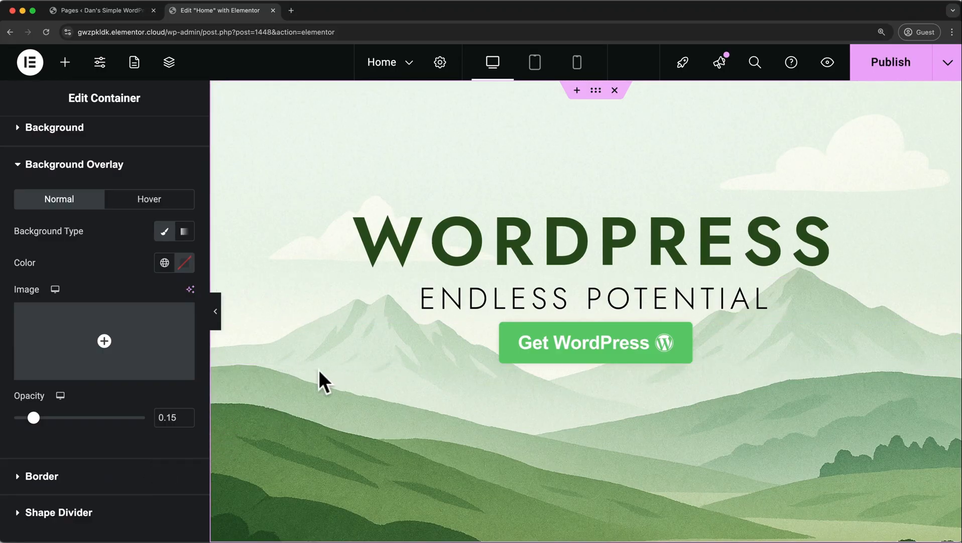
click(185, 262)
drag(128, 429, 86, 457)
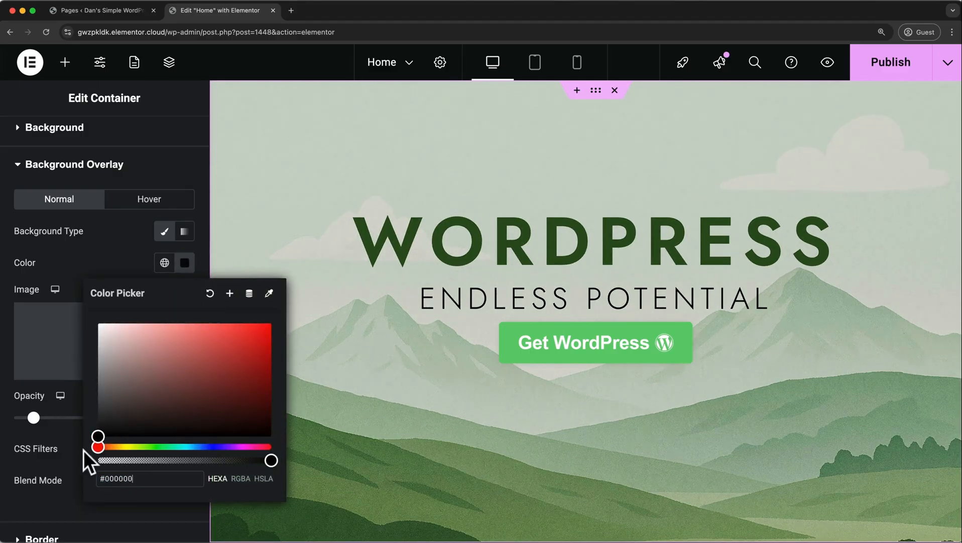
click(118, 247)
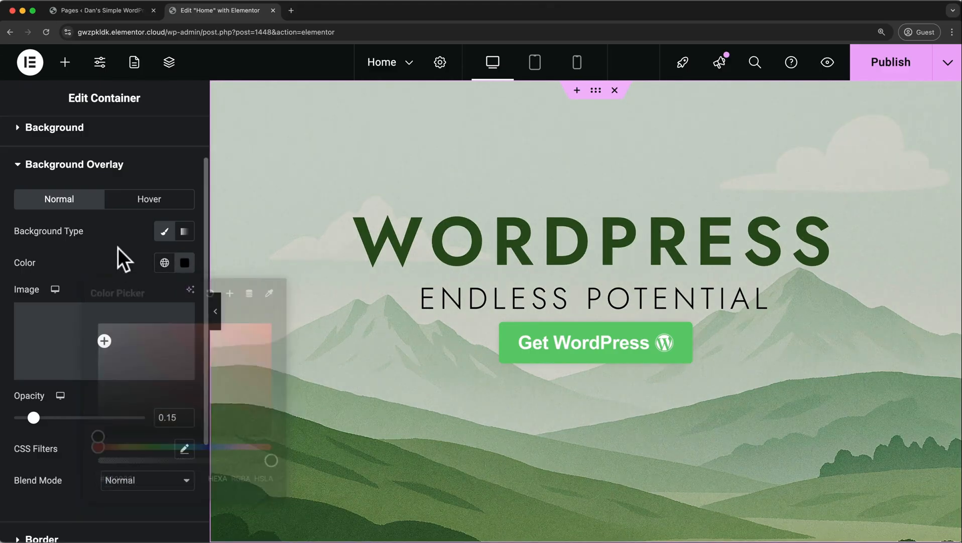
mouse_move(34, 417)
mouse_down()
mouse_move(114, 417)
mouse_move(38, 418)
mouse_up()
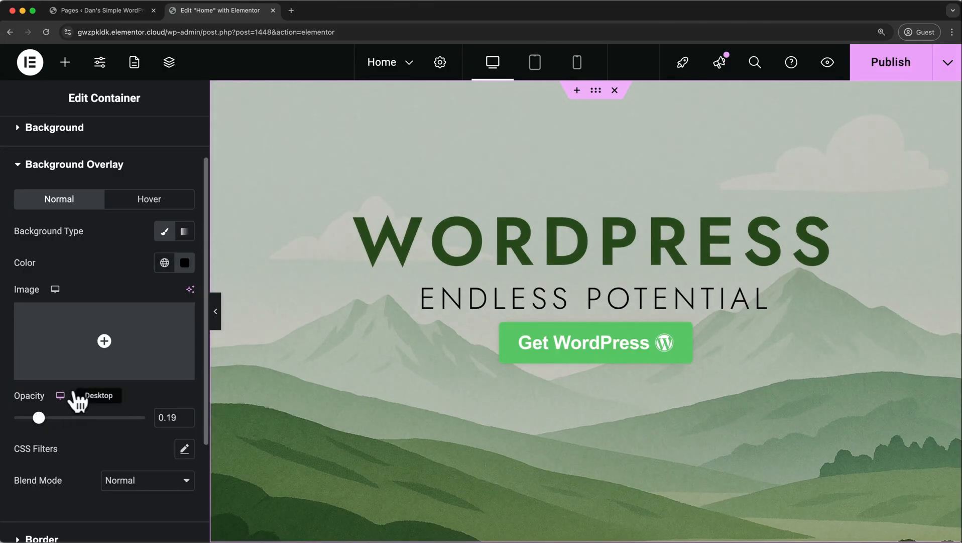
Change the hero container's background overlay color to white and set its opacity to 0.25.
click(185, 264)
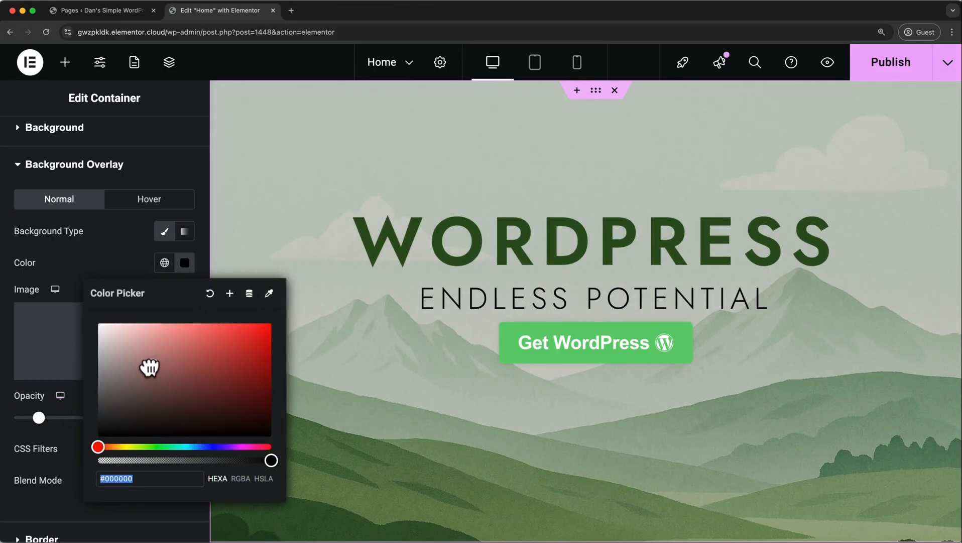
drag(148, 367, 79, 328)
click(90, 256)
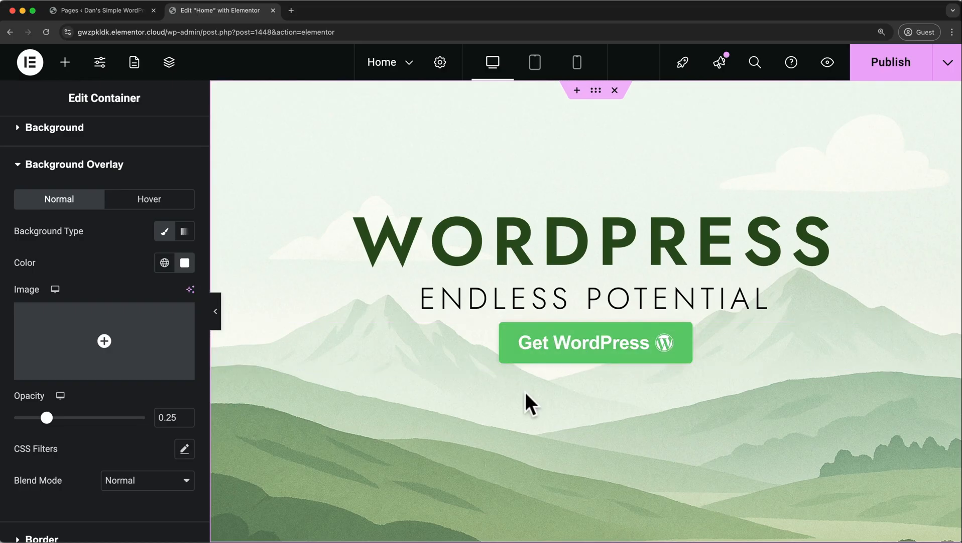
scroll(73, 441, down, 3)
scroll(72, 441, up, 5)
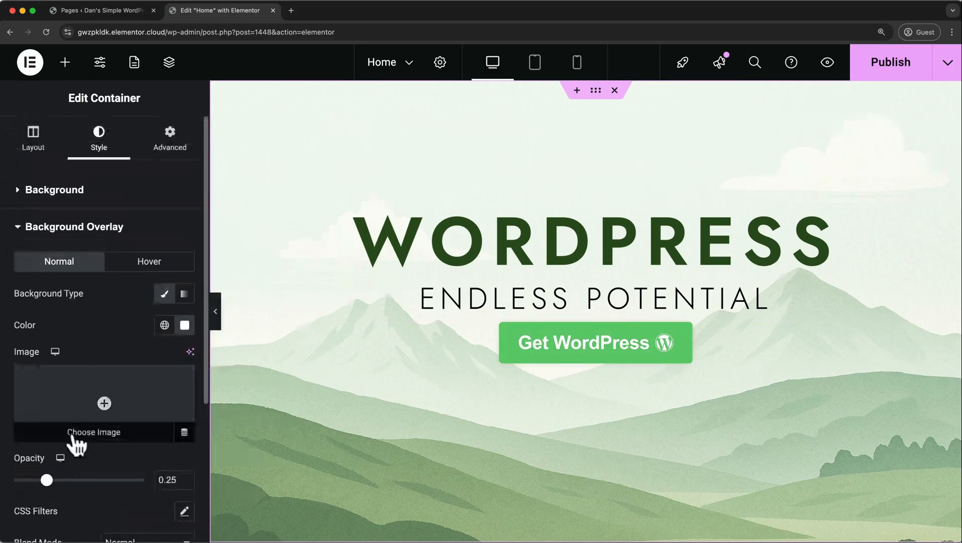
Switch the hero container's background type to gradient and look over its color, location, type and angle options.
click(52, 193)
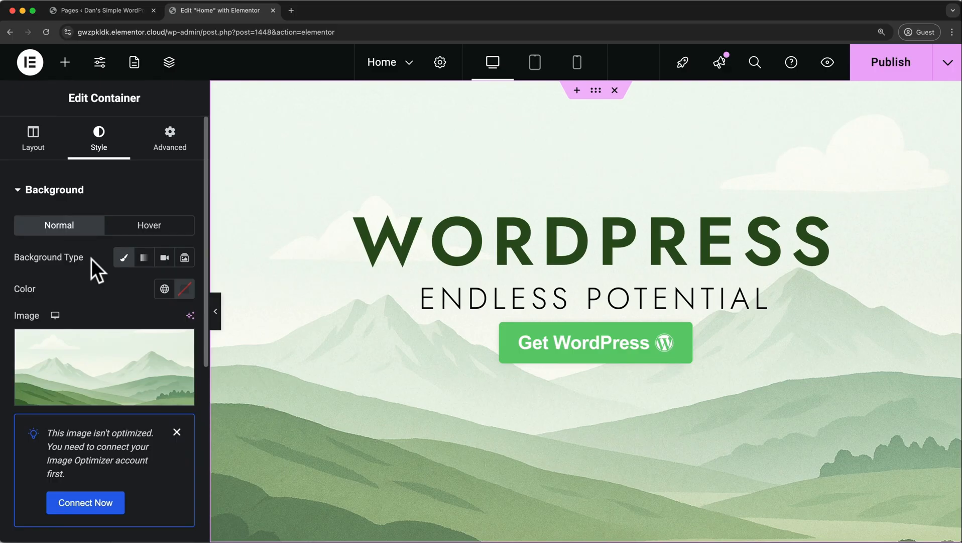
click(143, 259)
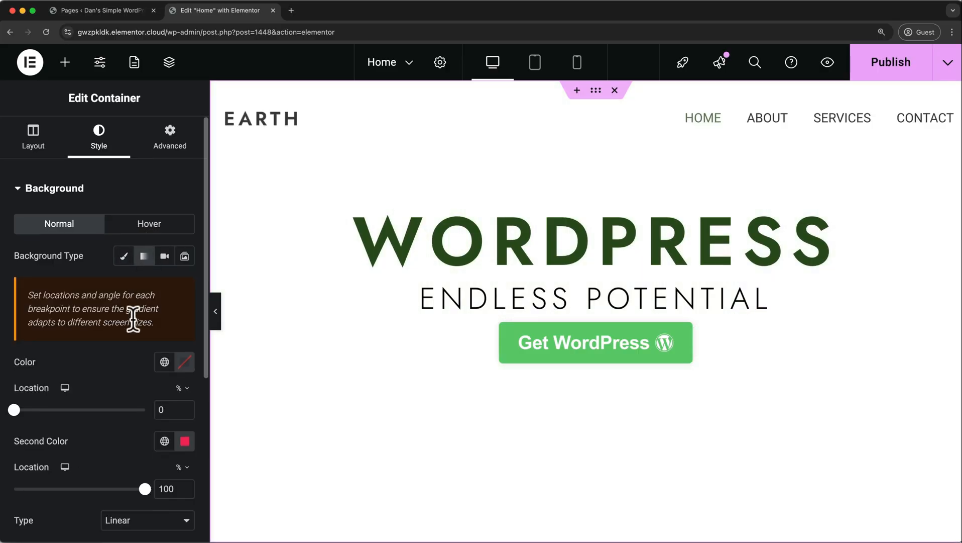
scroll(132, 317, down, 3)
scroll(132, 318, down, 1)
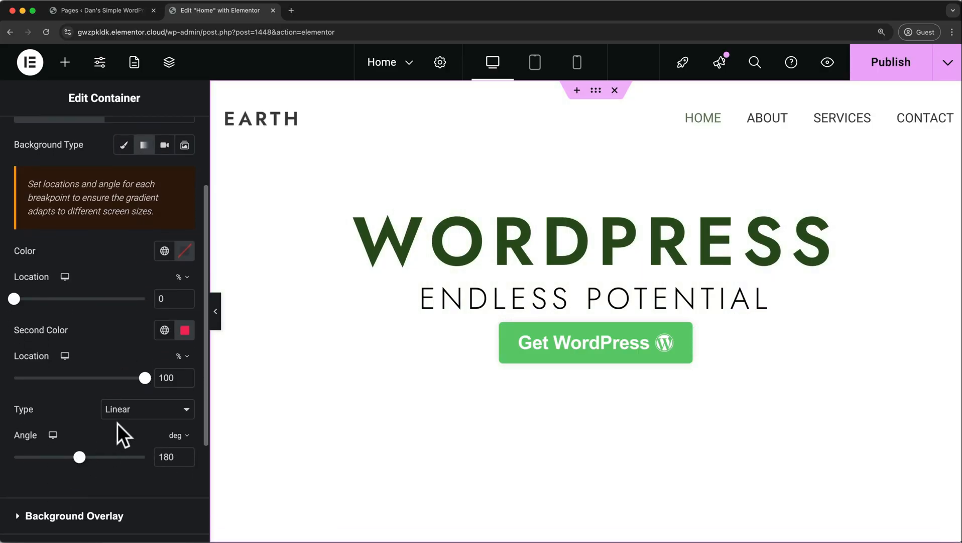
Set the first color of the hero container's background gradient to #E8CFCF.
scroll(126, 341, up, 1)
click(186, 284)
drag(200, 397, 116, 350)
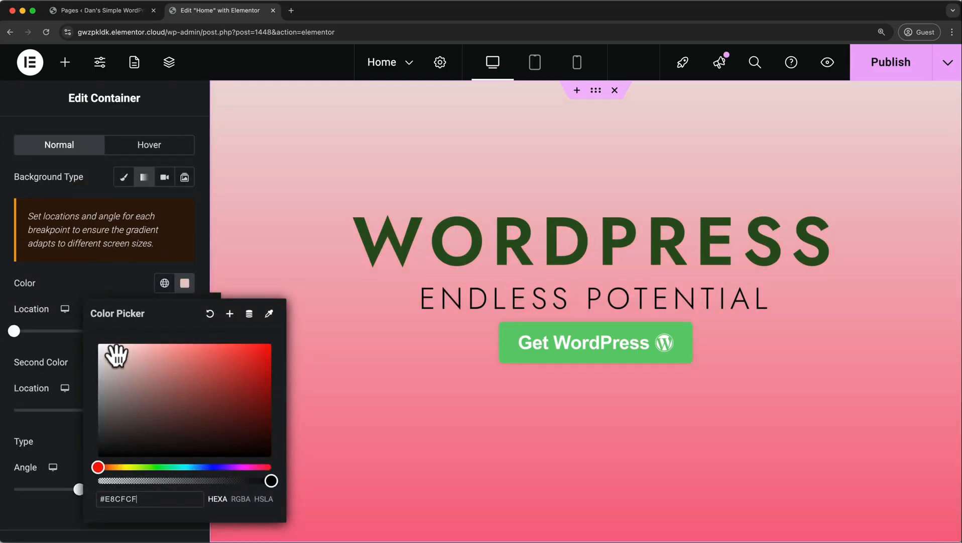
click(114, 275)
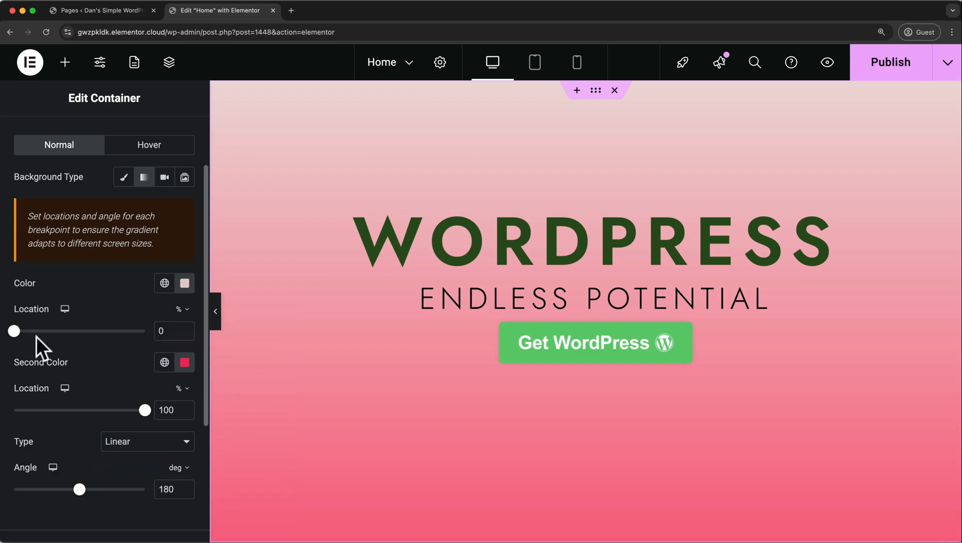
Set the hero gradient's first color location to 24%, second color location to 79% and angle to 145 degrees.
drag(13, 330, 45, 330)
drag(145, 411, 117, 417)
mouse_move(80, 489)
mouse_down()
mouse_move(52, 489)
mouse_move(92, 489)
mouse_move(66, 489)
mouse_up()
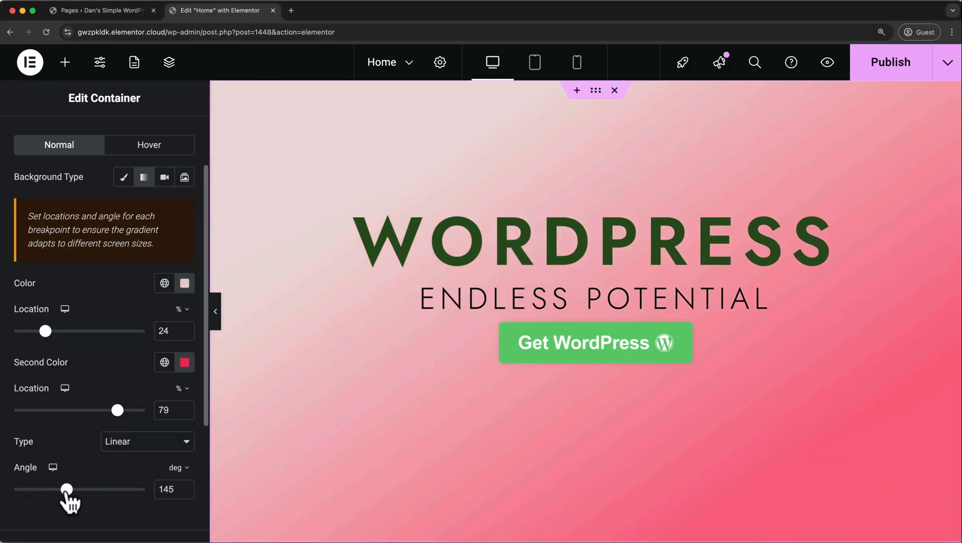
click(164, 178)
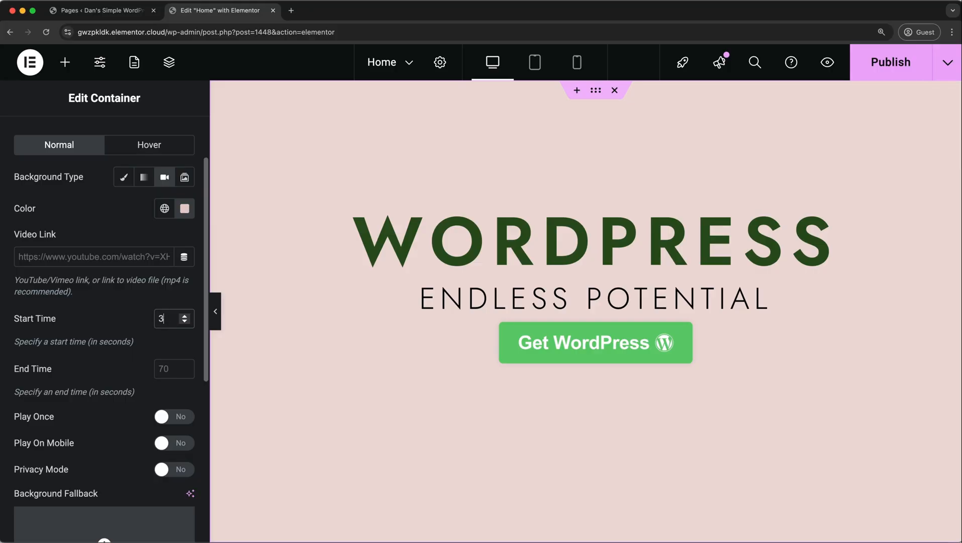
text(530)
click(167, 368)
text(3545)
click(131, 256)
text(https://www.youtube.com/watch?v=KJwYBJMSbPI)
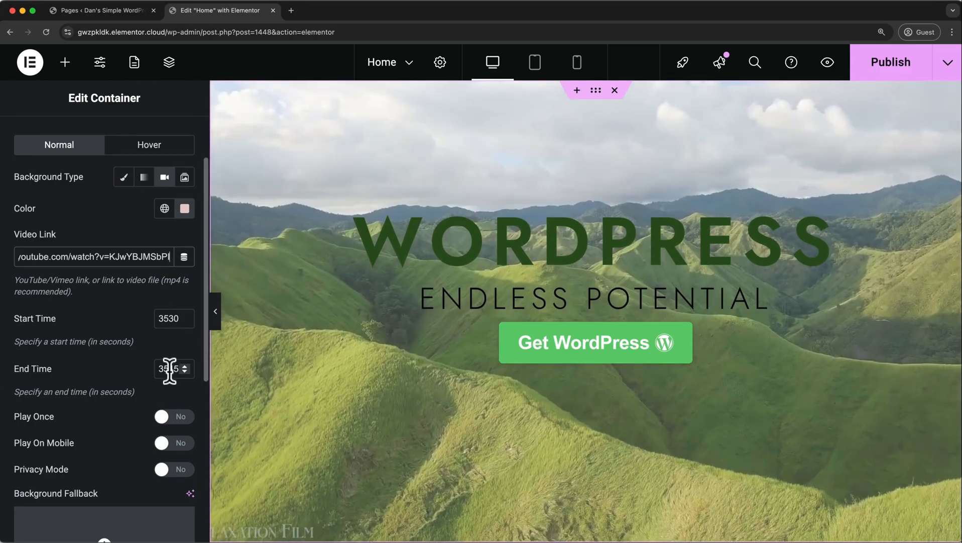
Raise the opacity of the hero container's white background overlay to 0.51.
scroll(163, 356, down, 6)
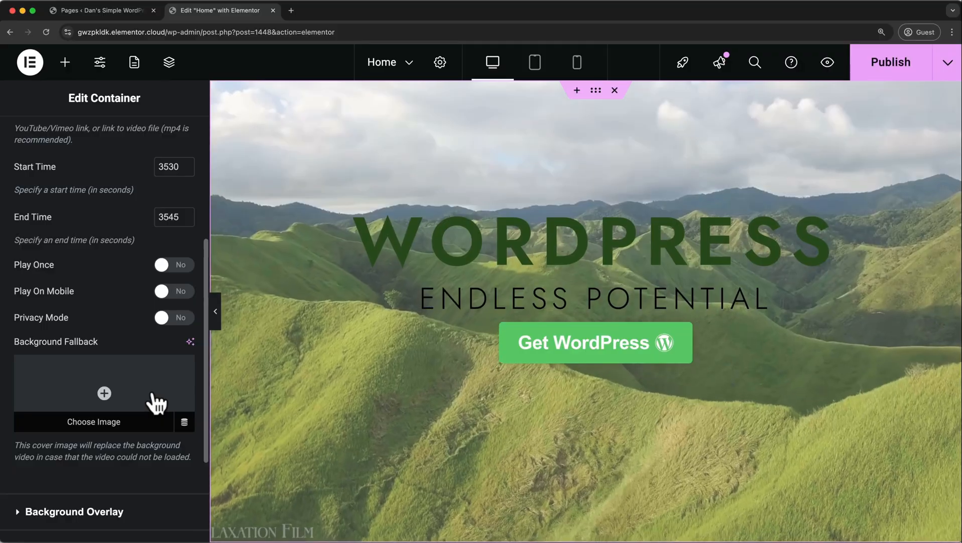
scroll(153, 394, down, 2)
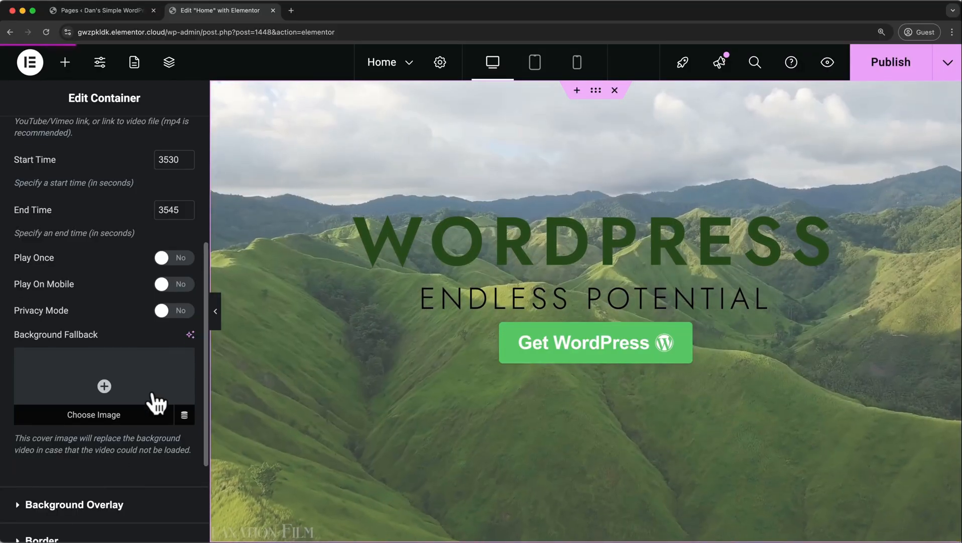
scroll(151, 391, down, 1)
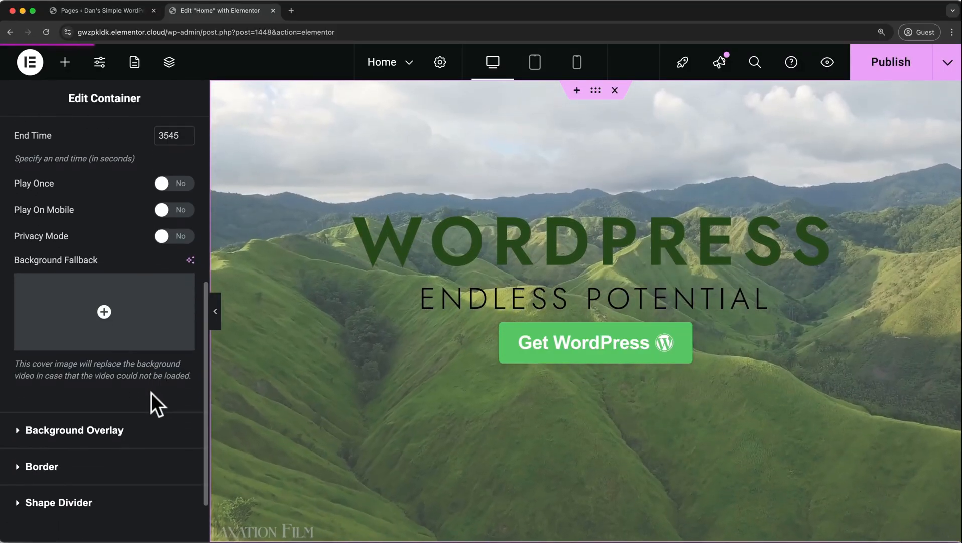
click(121, 431)
scroll(124, 444, down, 4)
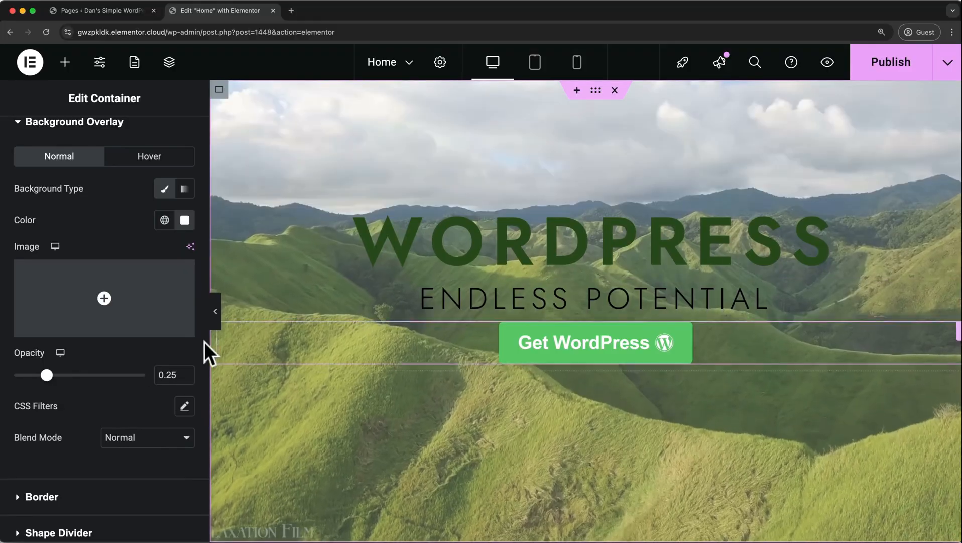
drag(47, 374, 81, 374)
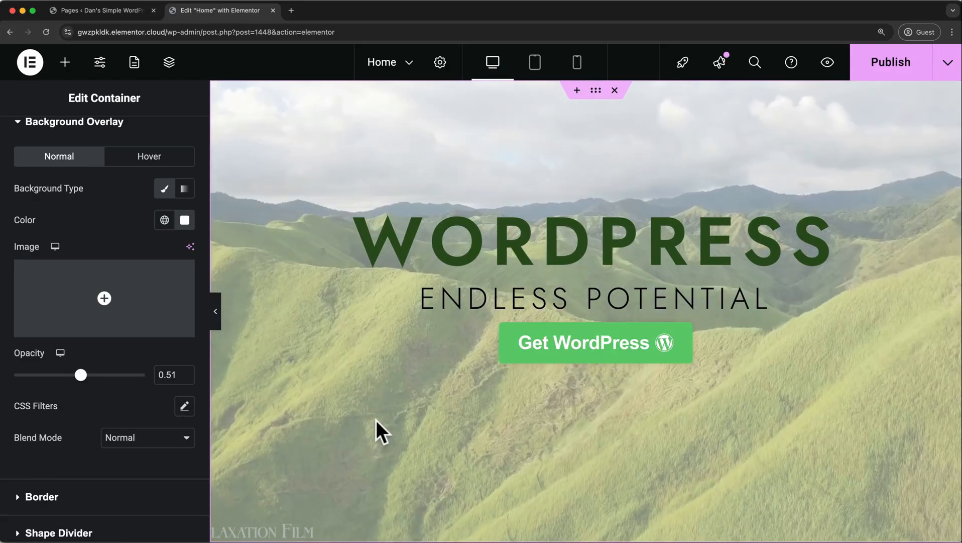
Switch the hero container's background type to slideshow and build its gallery from four mountain banner images in the media library.
scroll(173, 301, up, 3)
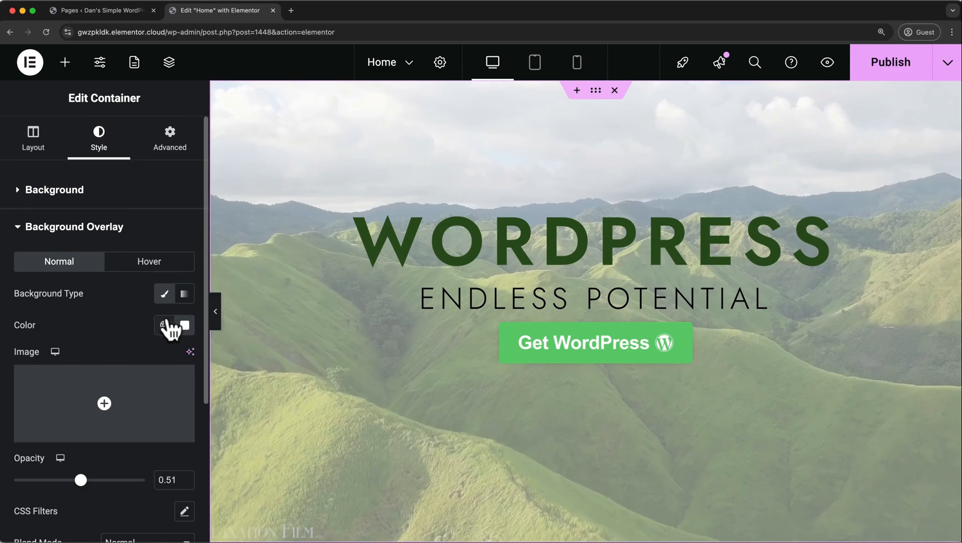
click(41, 190)
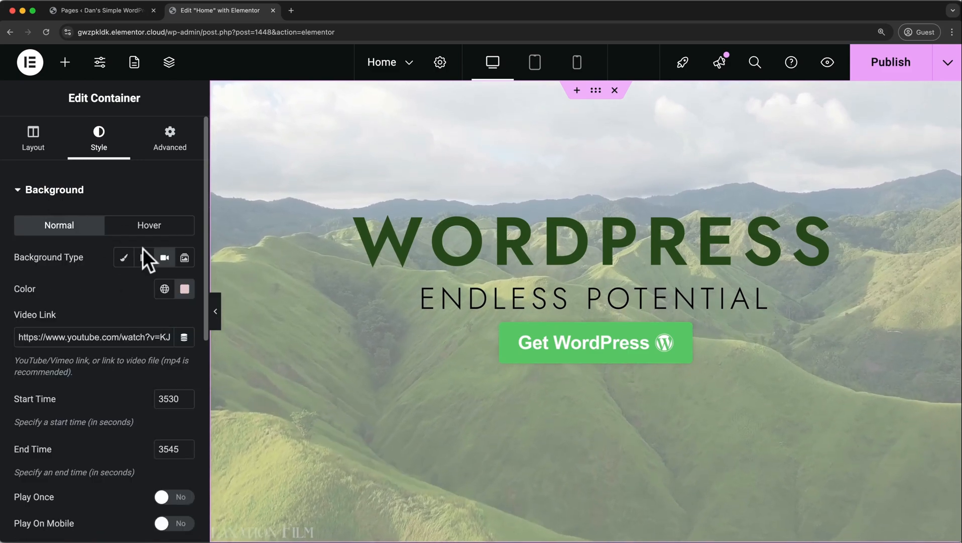
click(184, 259)
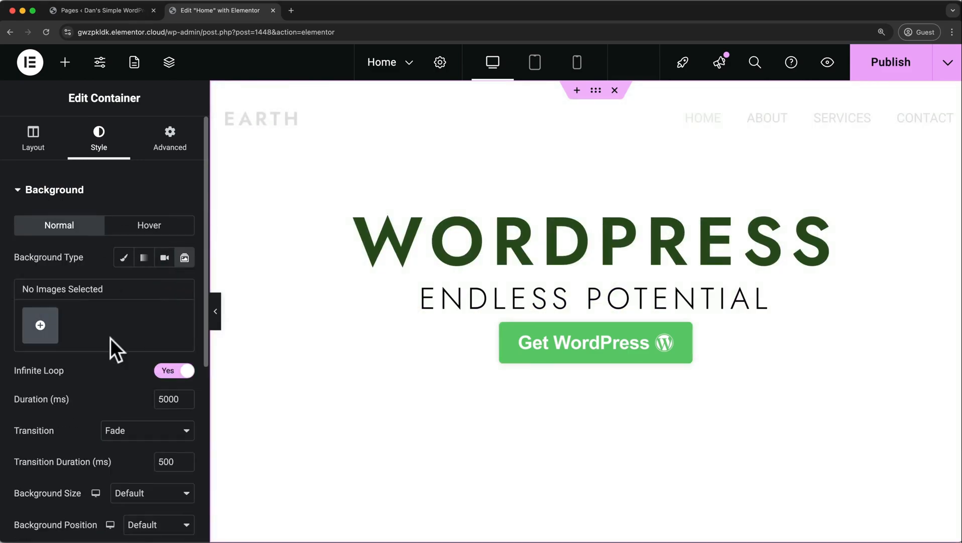
click(54, 332)
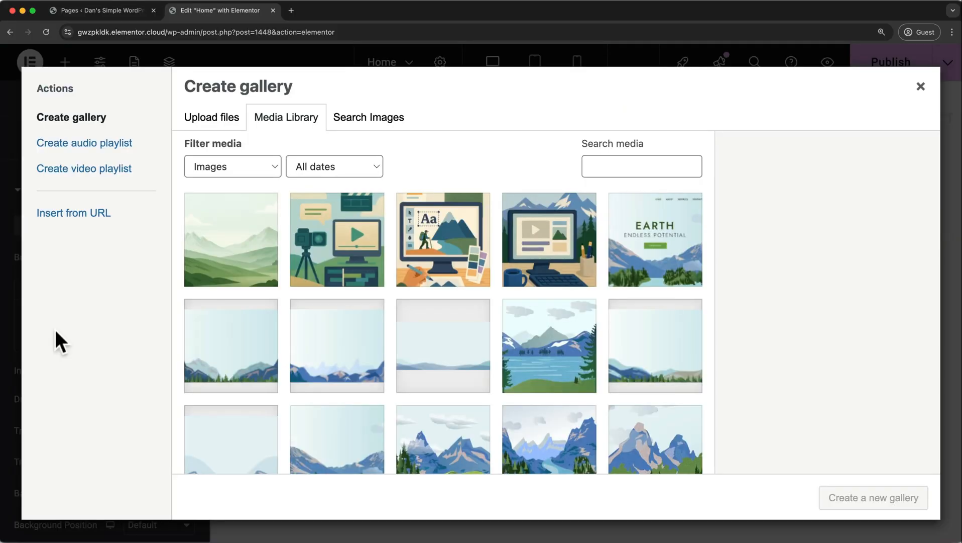
click(211, 367)
click(309, 369)
click(430, 370)
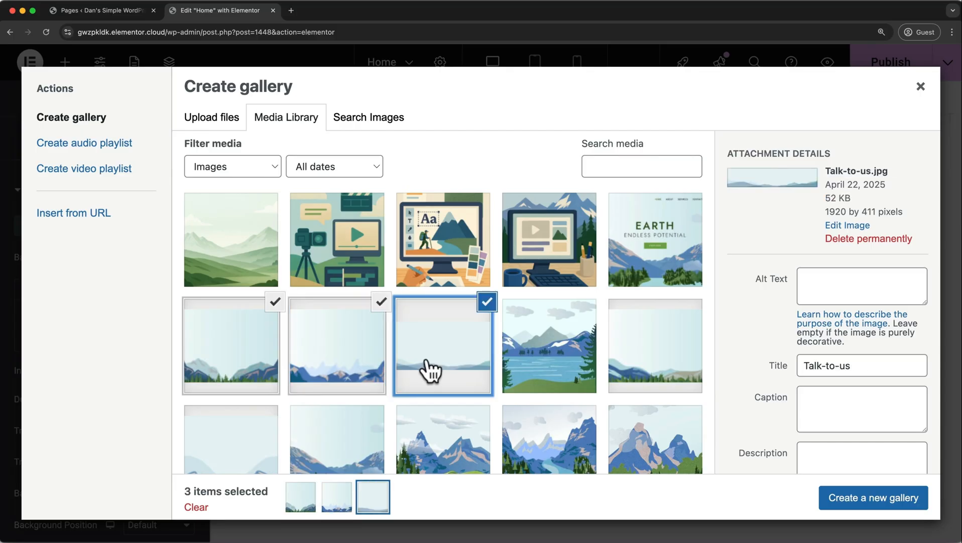
click(625, 358)
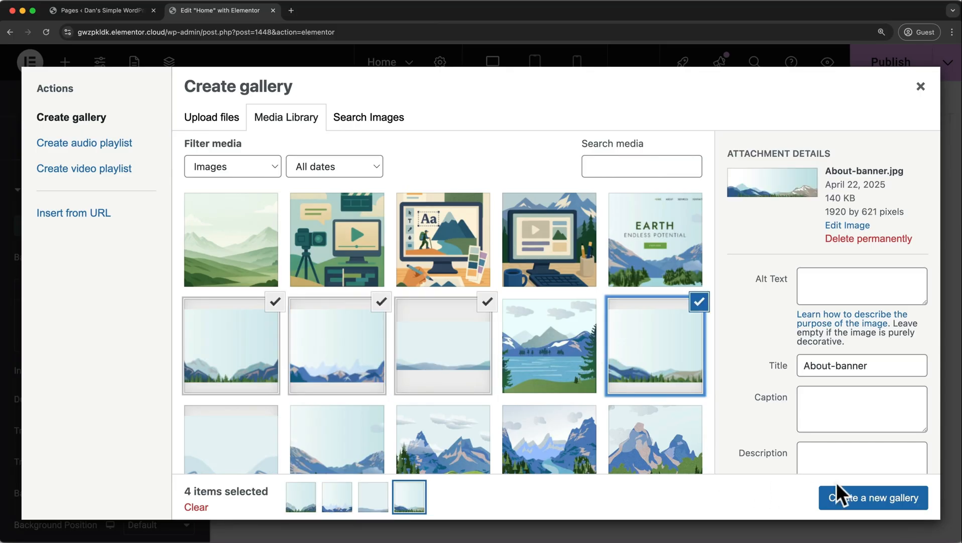
click(859, 498)
click(859, 497)
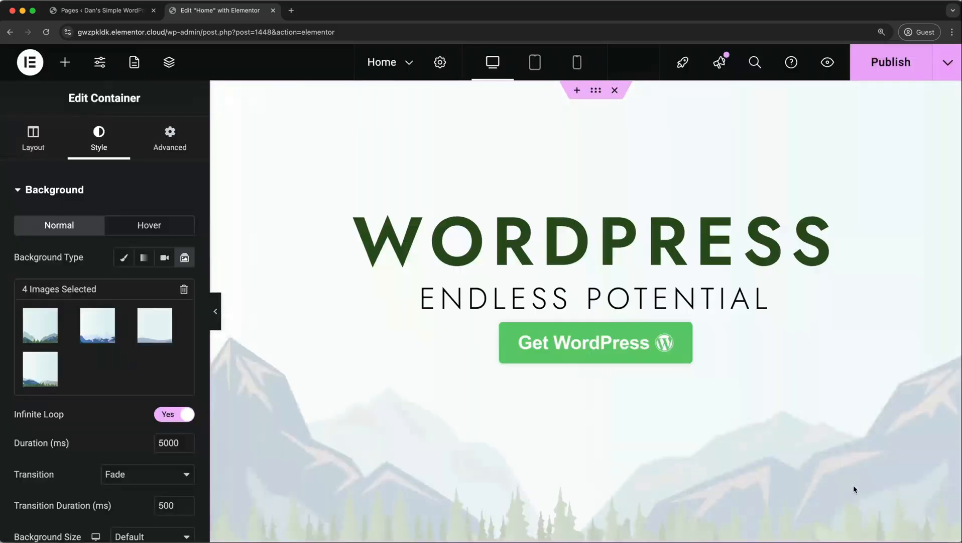
Set the hero background slideshow's duration to 1000 ms and its transition to Slide Right.
click(177, 421)
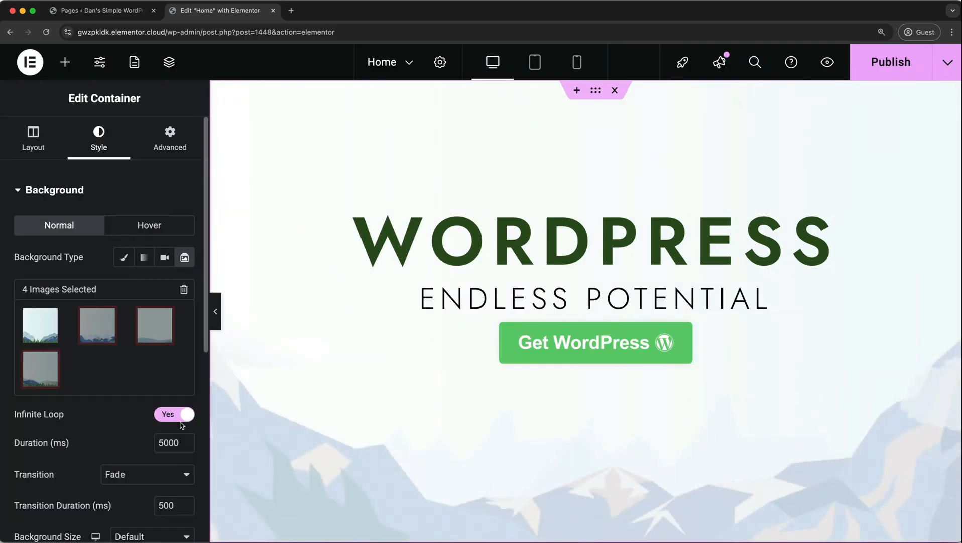
scroll(182, 425, down, 3)
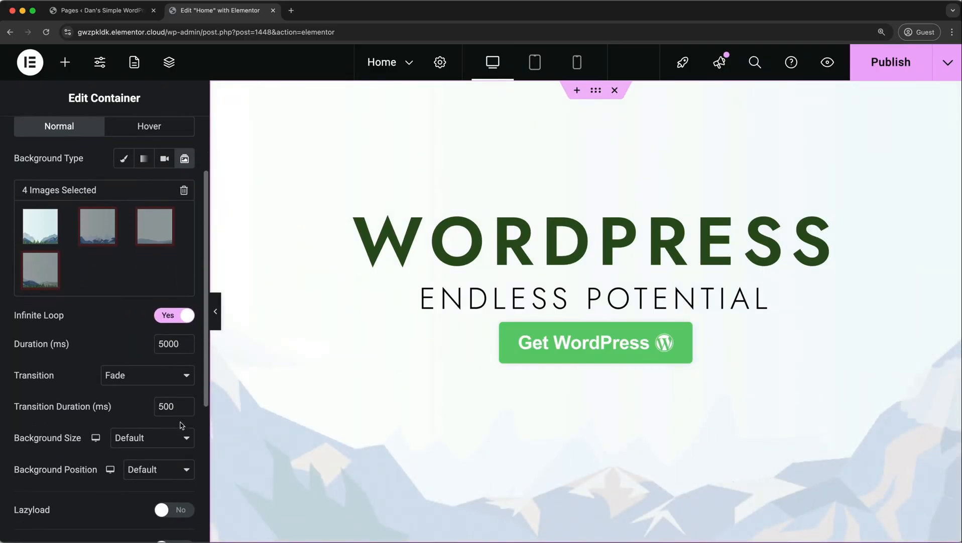
double_click(163, 336)
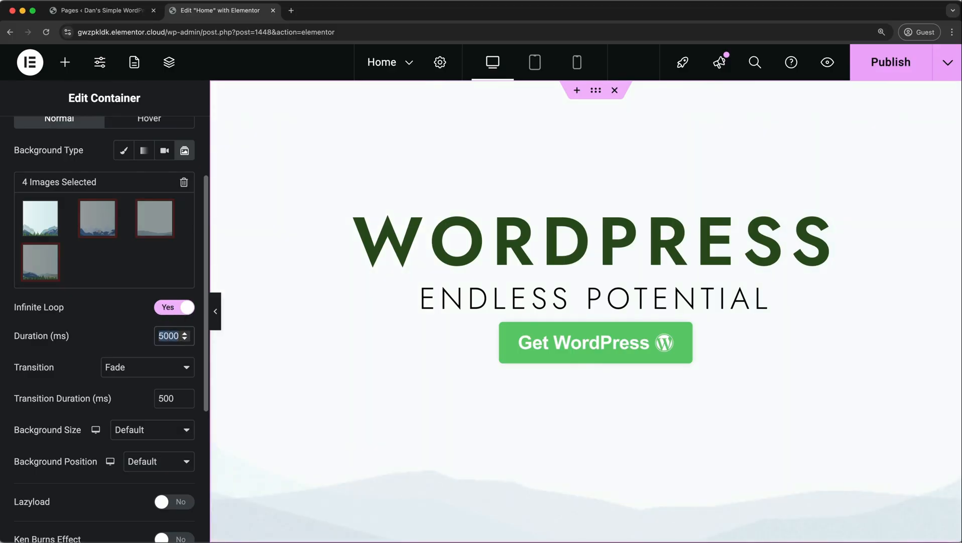
text(1000)
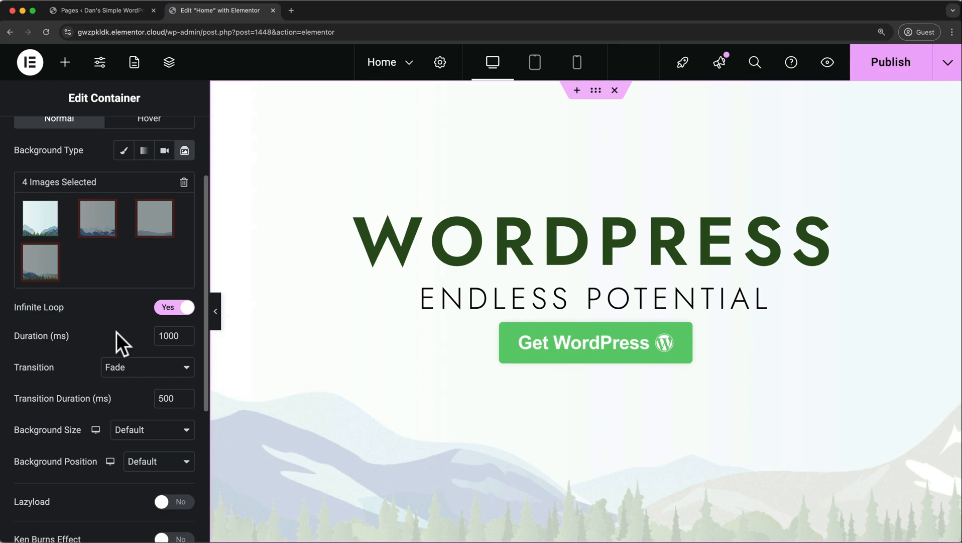
click(138, 367)
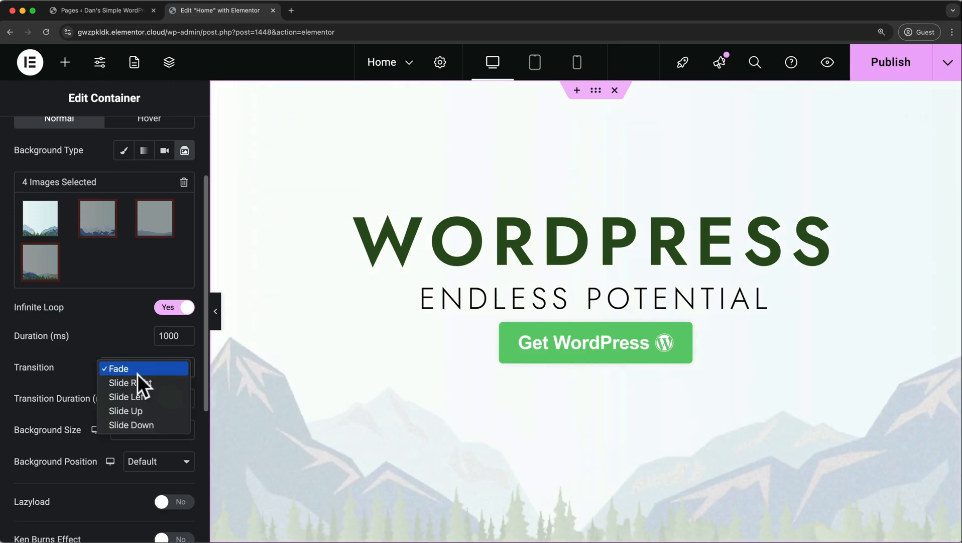
click(134, 382)
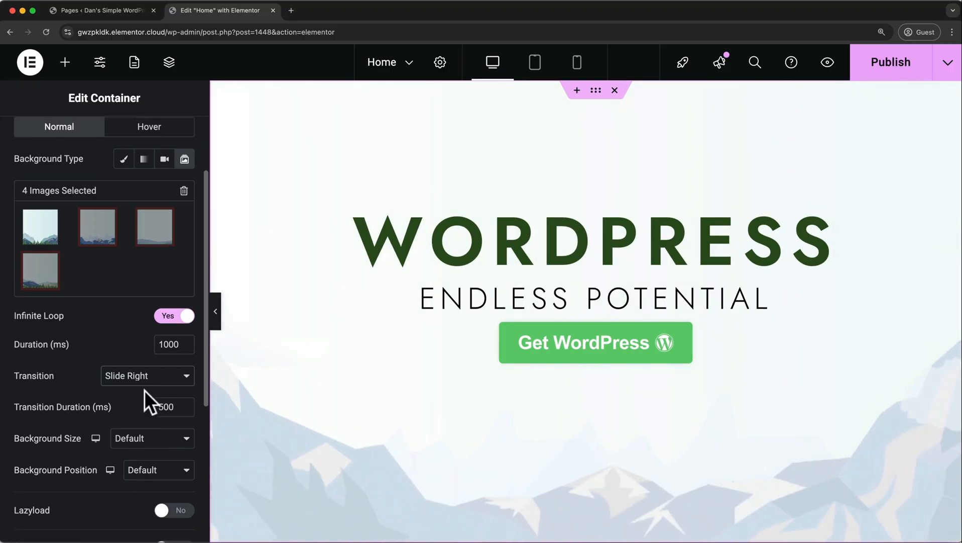
Switch the hero container's background type back to classic and move to editing the About page, saving the changes.
scroll(144, 390, up, 3)
click(124, 243)
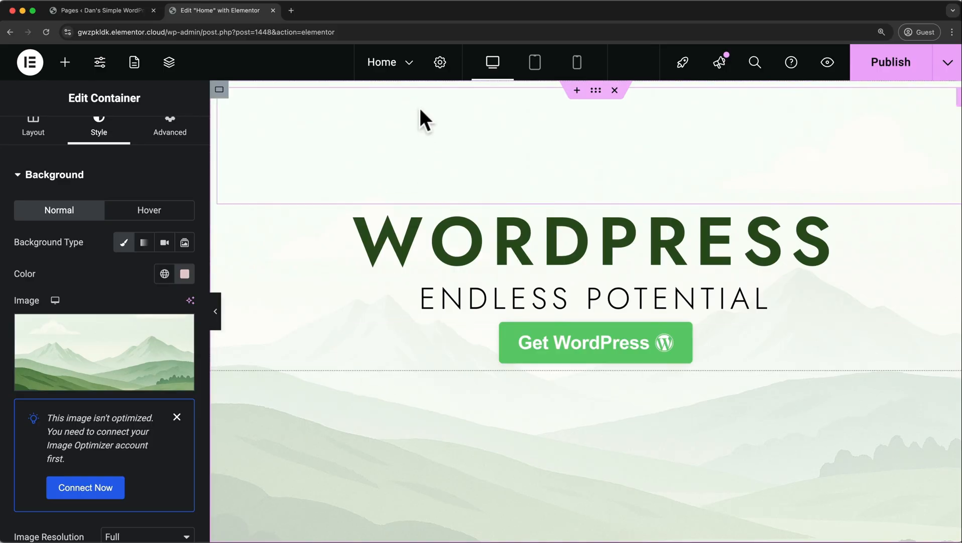
click(410, 64)
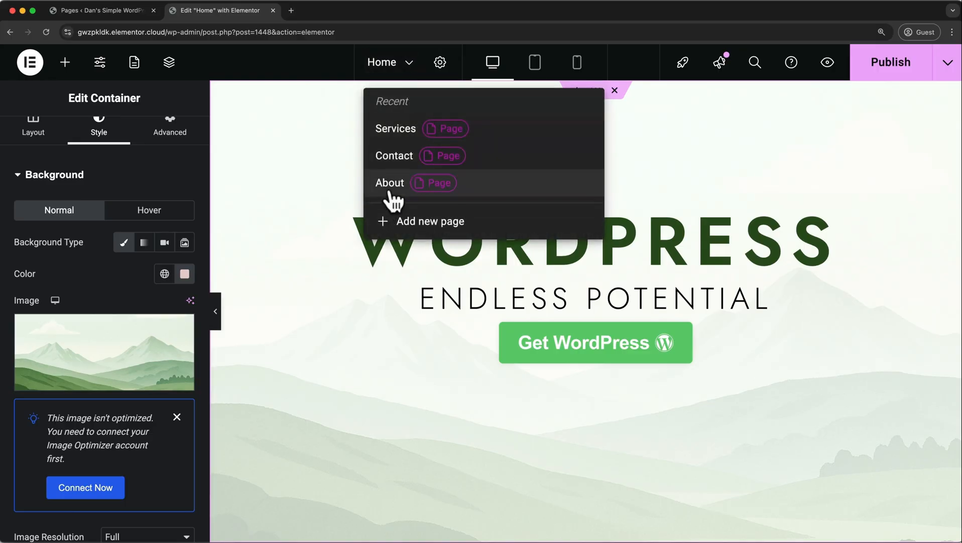
click(391, 184)
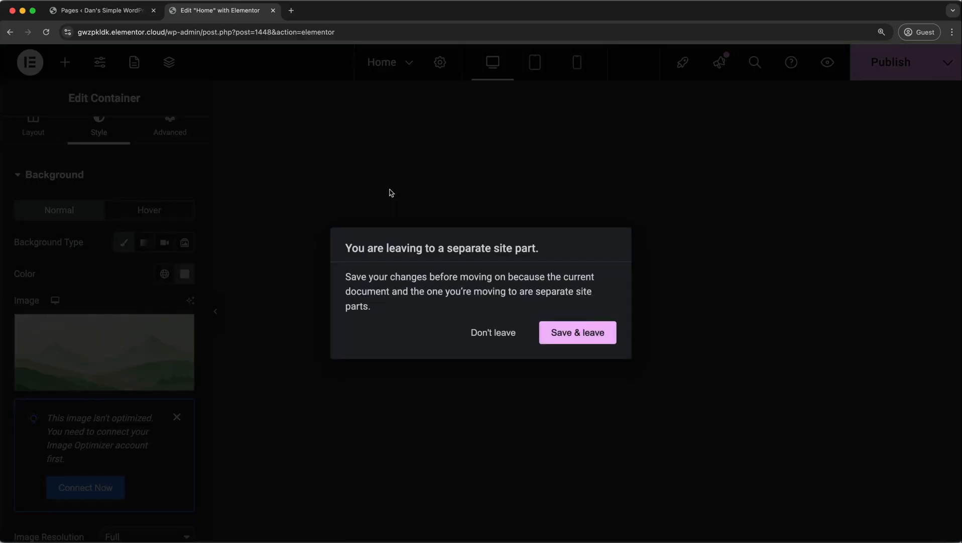
click(560, 334)
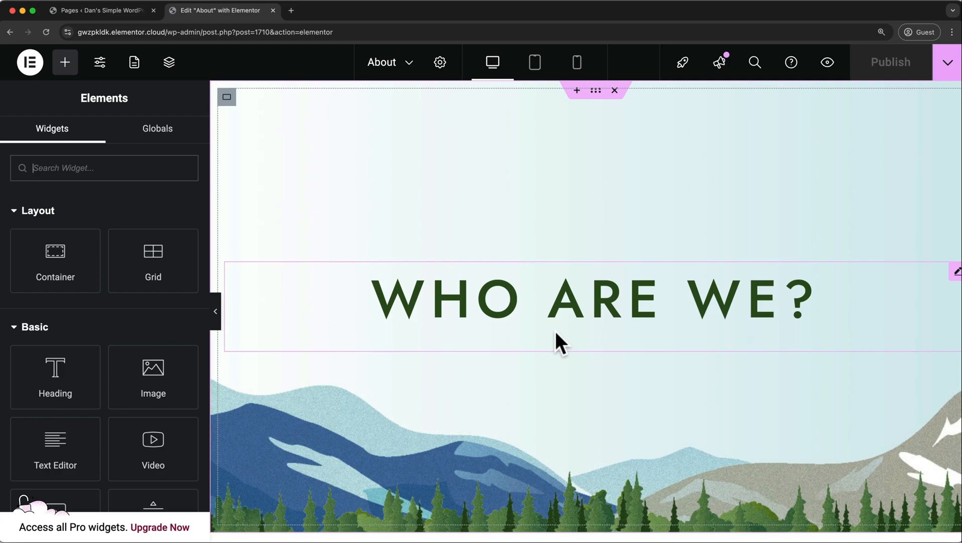
Select the "Talk to Us" container on the About page to edit it.
scroll(556, 333, down, 10)
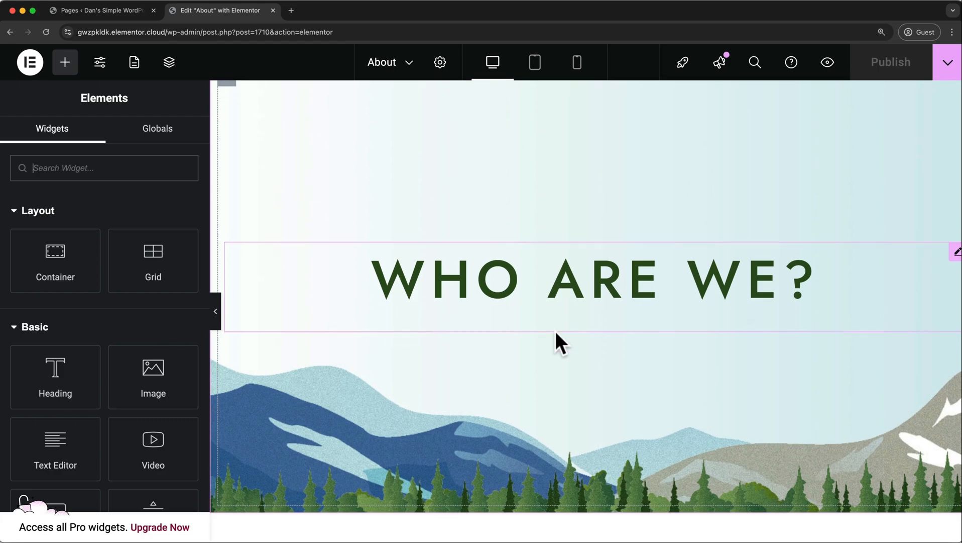
scroll(555, 331, down, 8)
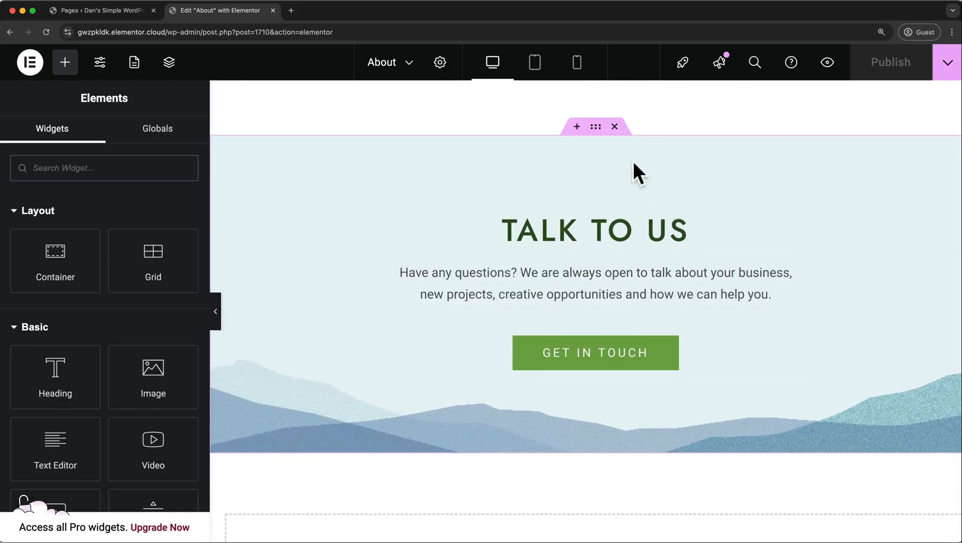
click(596, 128)
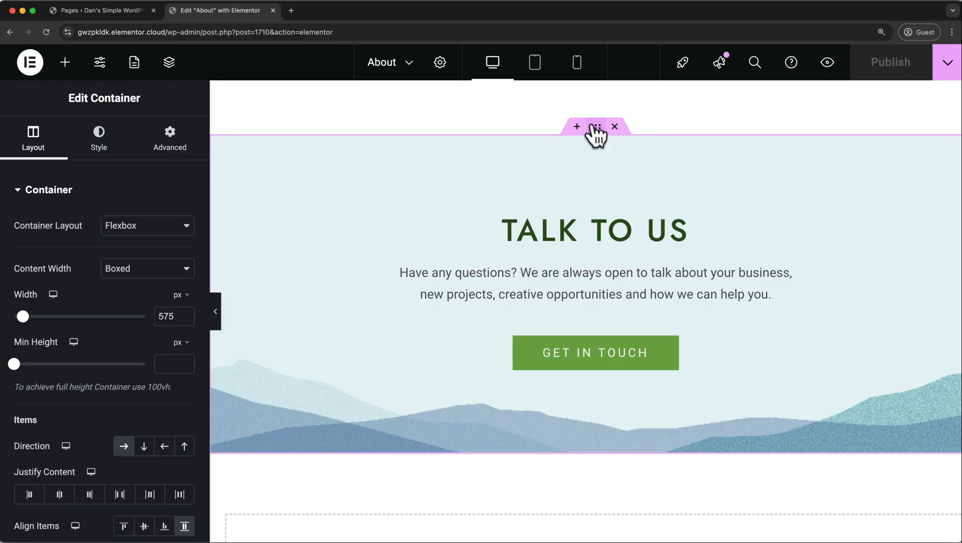
Set the top padding of the Talk to Us container to 0 px.
click(183, 151)
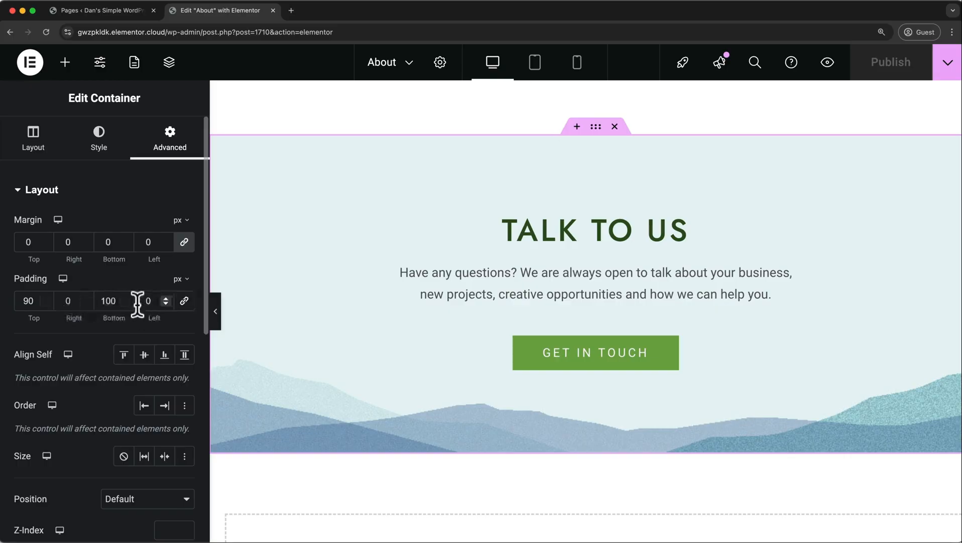
double_click(28, 300)
text(0)
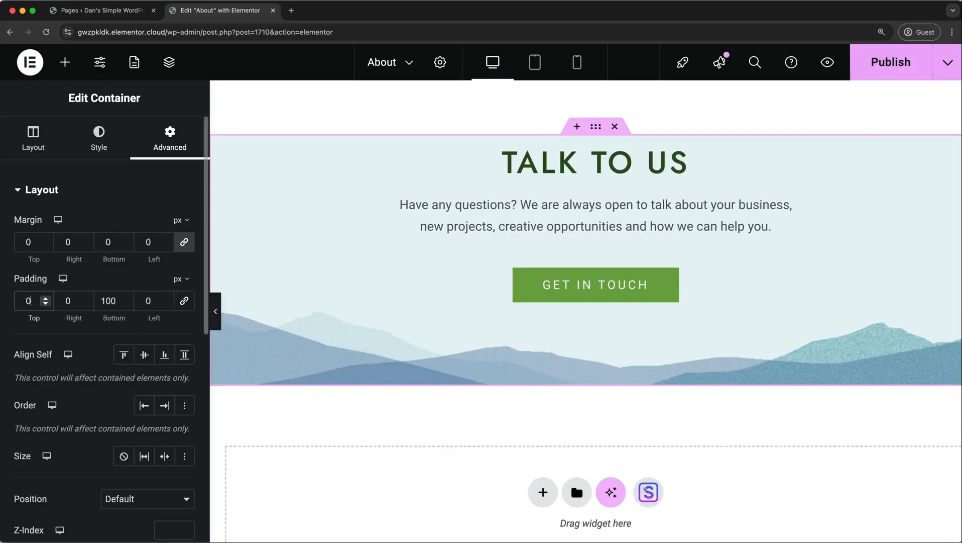
Gradually raise the Talk to Us container's top padding to 90 px.
key(Up)
key(Up)
key(Up)
key(Up)
key(Up)
key(Up)
key(Up)
key(Up)
key(Up)
key(Up)
key(Up)
key(Up)
key(Up)
key(Up)
key(Up)
key(Up)
key(Up)
key(Up)
key(Up)
key(Up)
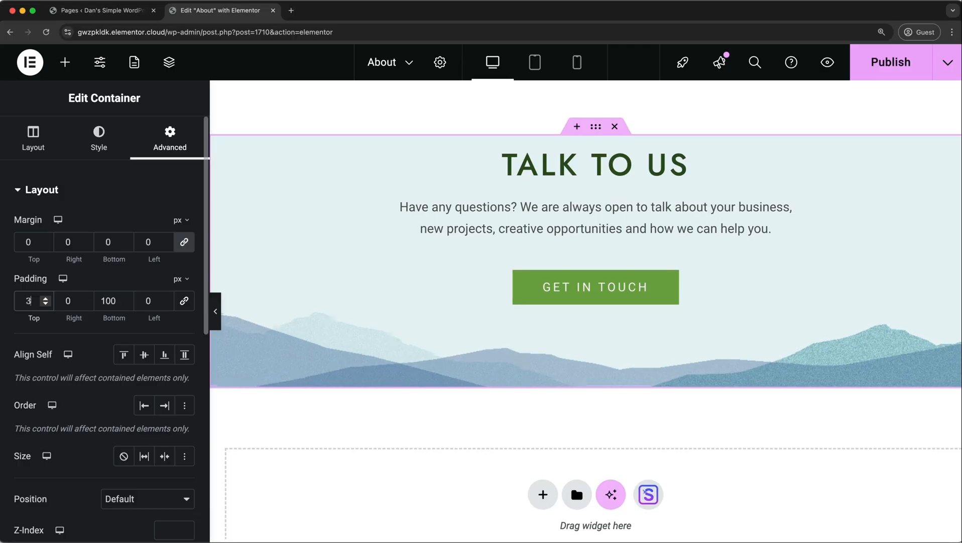
key(Up)
key(Up)
key(Up)
key(Up)
key(Up)
key(Up)
key(Up)
key(Up)
key(Up)
key(Up)
key(Up)
key(Up)
key(Up)
key(Up)
key(Up)
key(Up)
key(Up)
key(Up)
key(Up)
key(Up)
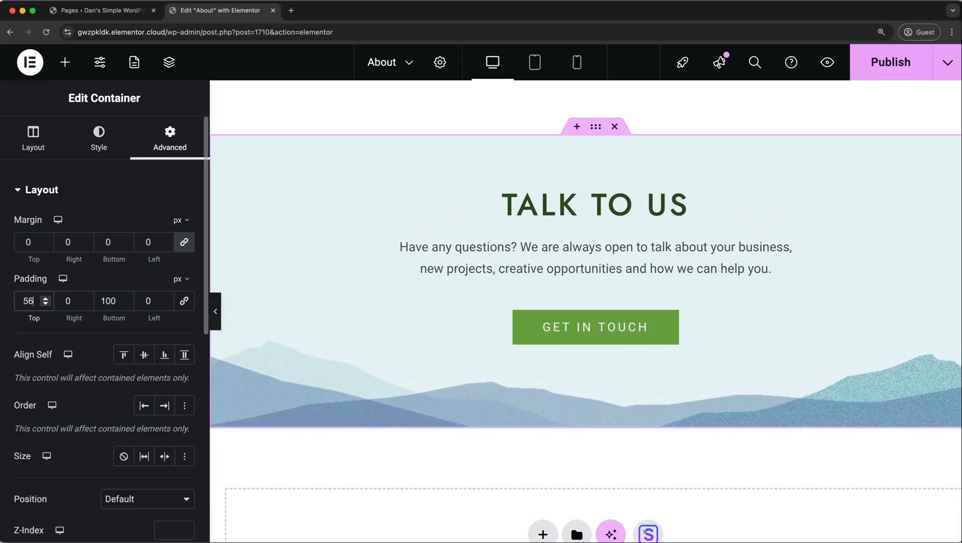
key(Up)
key(Up)
key(Up)
key(Up)
key(Up)
key(Up)
key(Up)
key(Up)
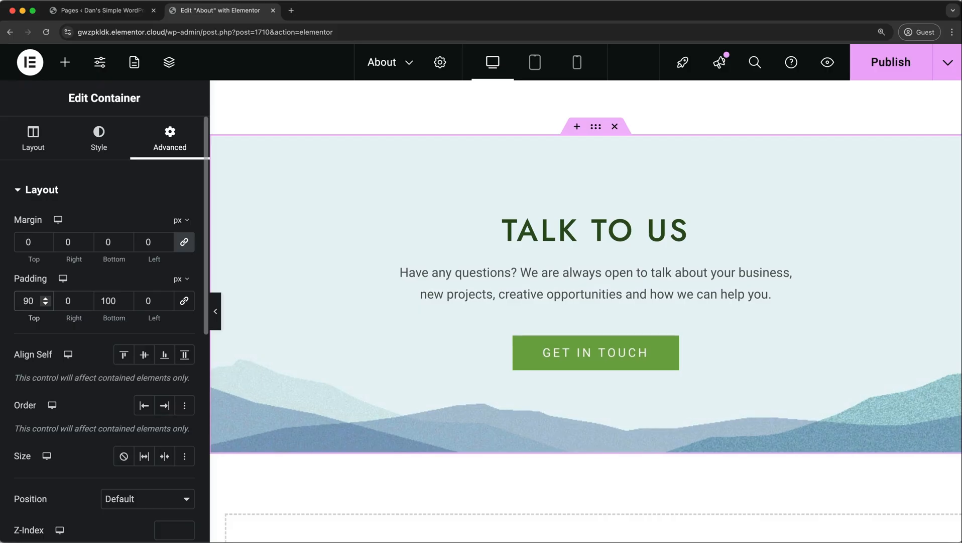
Gradually raise the linked margins on all four sides of the Talk to Us container to 65 px.
click(36, 241)
key(Up)
key(Up)
key(Up)
key(Up)
key(Up)
key(Up)
key(Up)
key(Up)
key(Up)
key(Up)
key(Up)
key(Up)
key(Up)
key(Up)
key(Up)
key(Up)
key(Up)
key(Up)
key(Up)
key(Up)
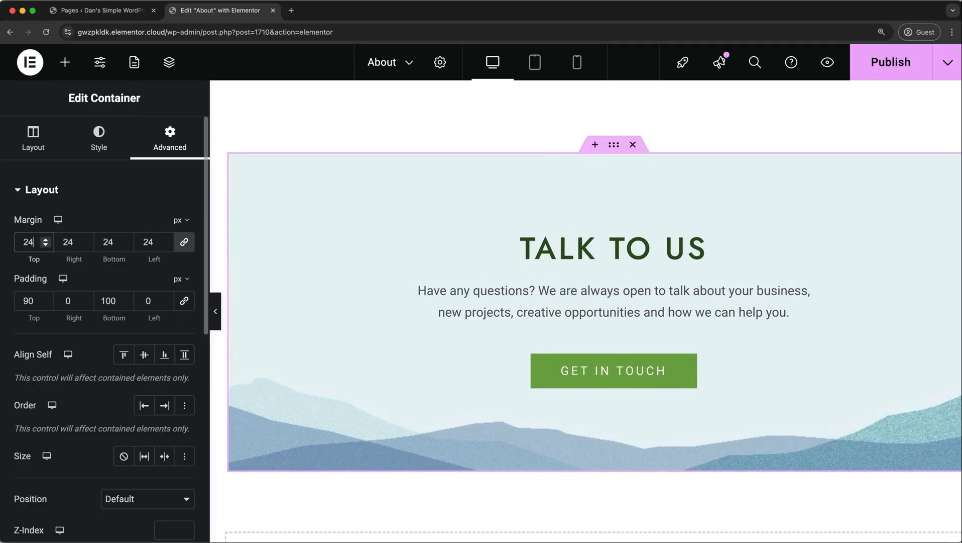
key(Up)
key(Up)
key(Up)
key(Up)
key(Up)
key(Up)
key(Up)
key(Up)
key(Up)
key(Up)
key(Up)
key(Up)
key(Up)
key(Up)
key(Up)
key(Up)
key(Up)
key(Up)
key(Up)
key(Up)
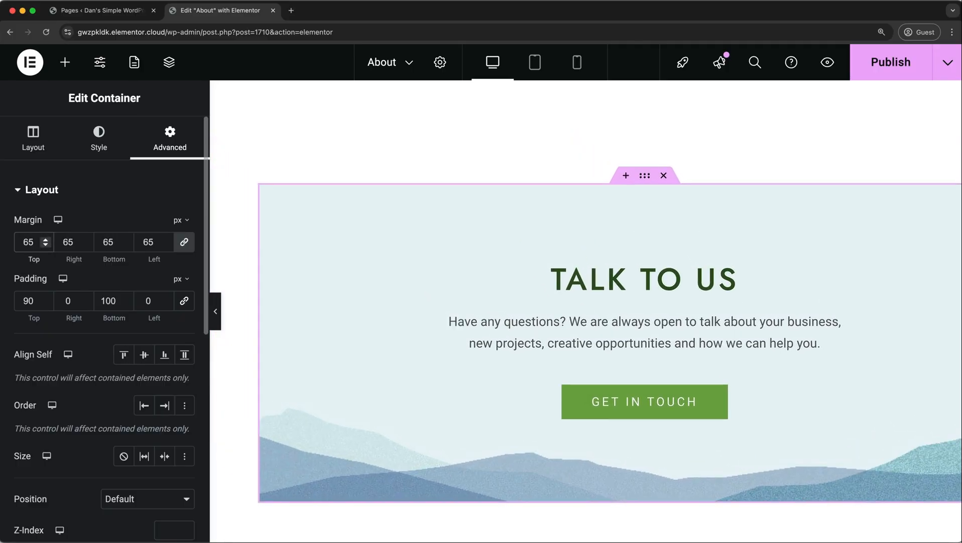
Set the Talk to Us container's linked margins to 0 px and unlink the four margin values.
double_click(29, 242)
text(0)
click(184, 242)
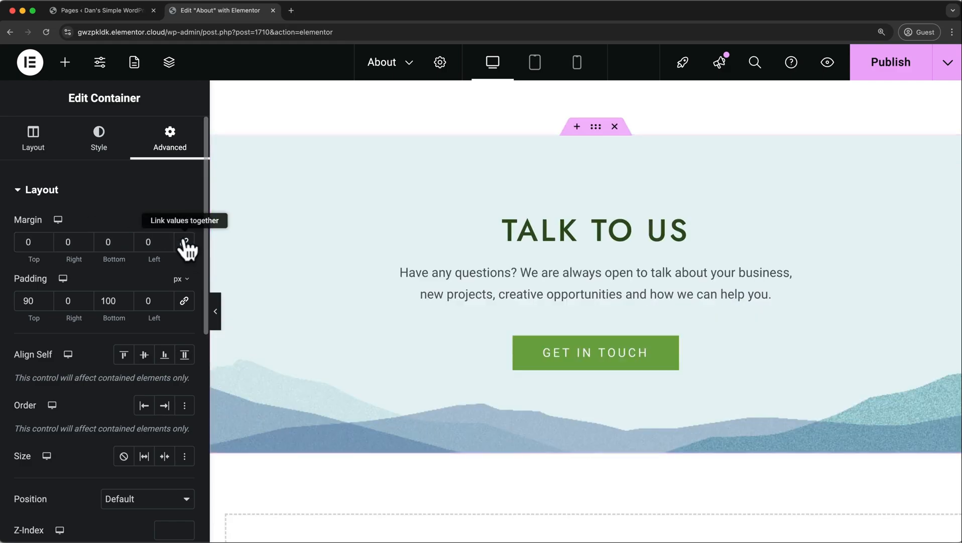
Try a top margin of 61 px on the Talk to Us container alone, and reset it to 0 px.
double_click(30, 241)
text(21)
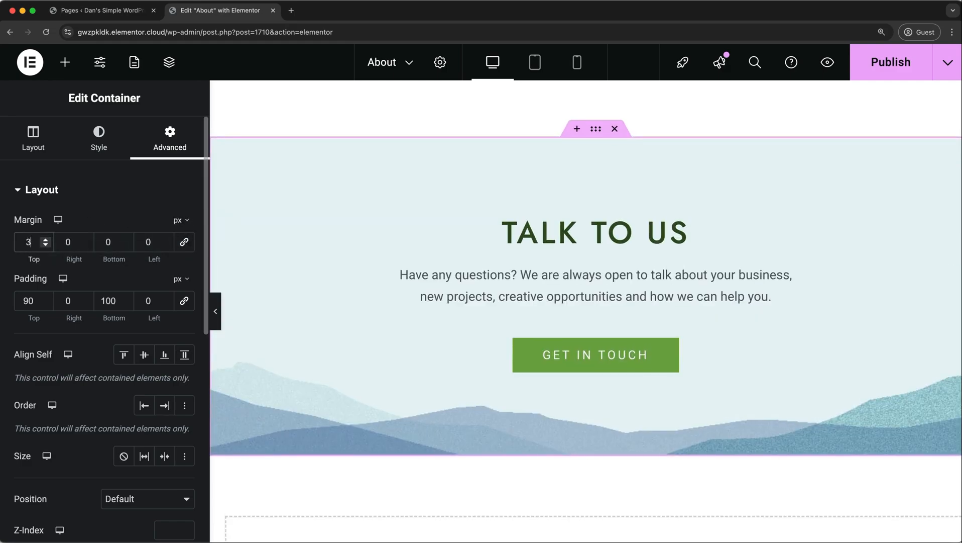
key(Up)
key(Up)
key(Up)
key(Up)
key(Up)
key(Up)
key(Up)
key(Up)
key(Up)
key(Up)
key(Up)
key(Up)
key(Up)
key(Up)
key(Up)
key(Up)
key(Up)
key(Up)
key(Up)
key(Up)
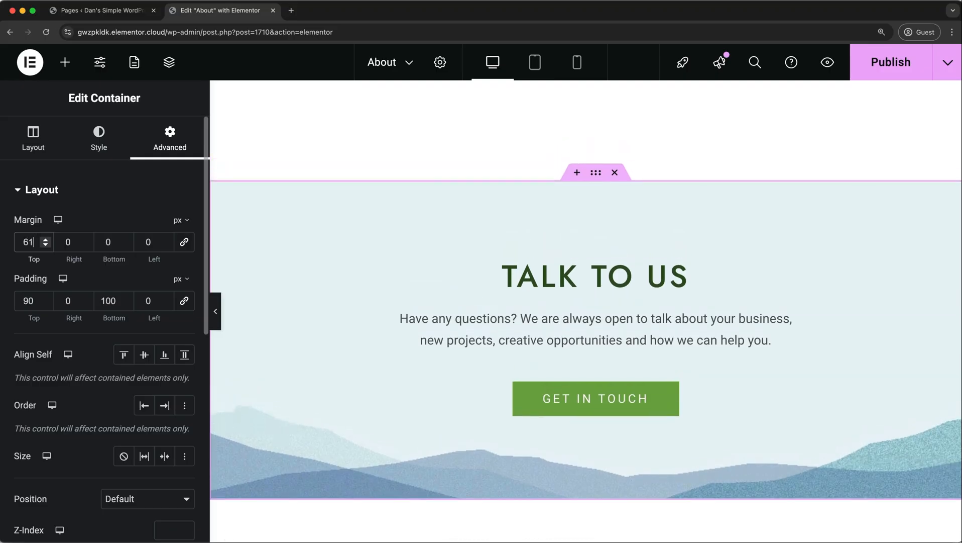
double_click(30, 243)
text(0)
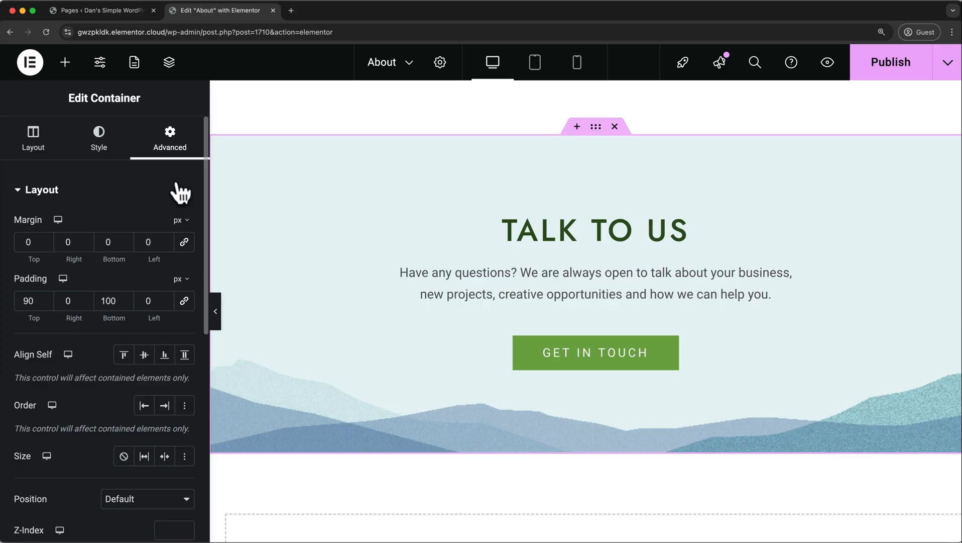
Unlink the Get in Touch button's padding values and set its top margin to 53 px and top padding to 25 px.
click(488, 340)
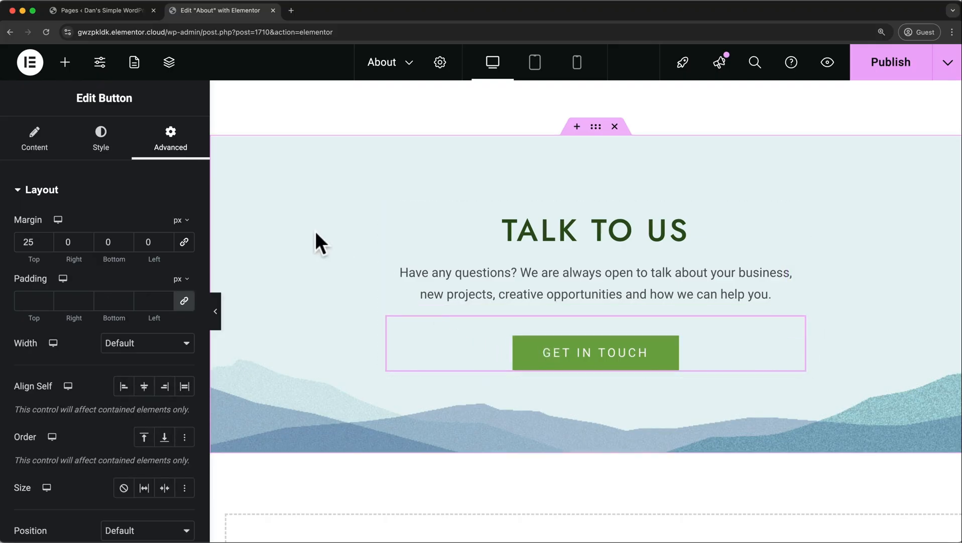
click(185, 301)
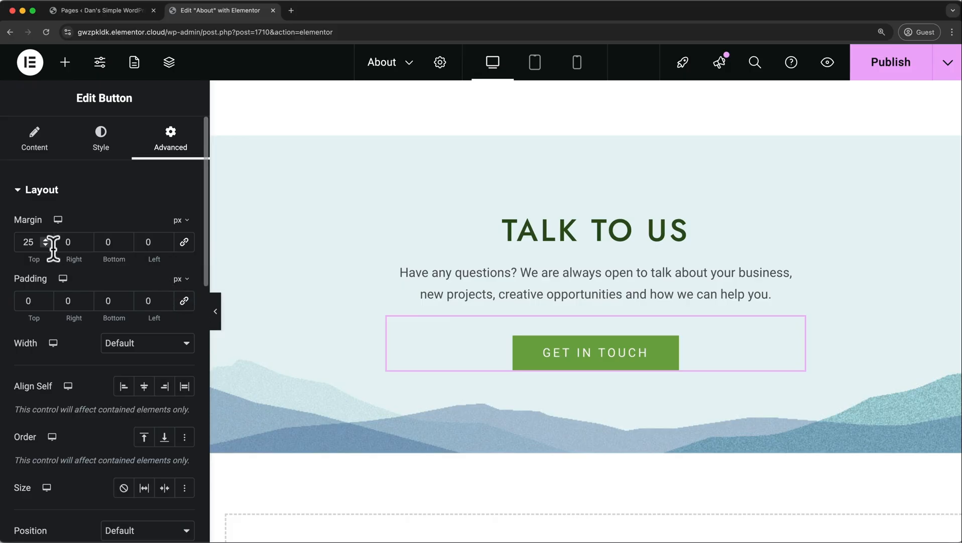
drag(42, 237, 42, 237)
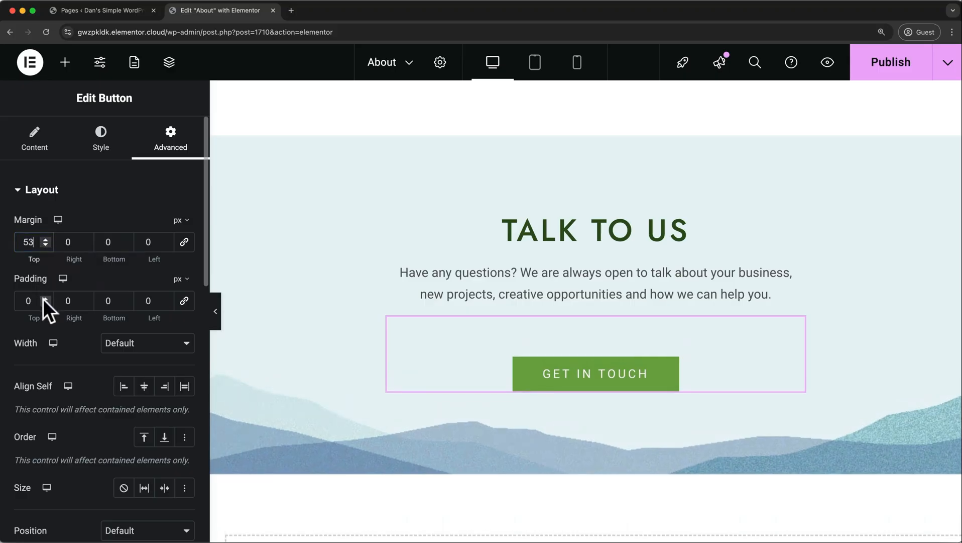
drag(42, 299, 43, 298)
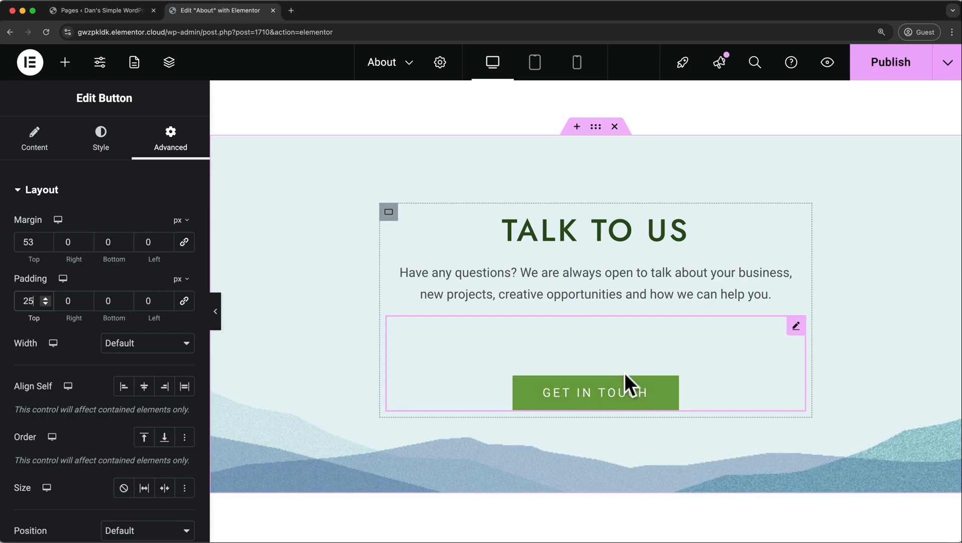
Set the Get in Touch button's top padding to 0 px and its top margin to 25 px.
double_click(28, 301)
text(0)
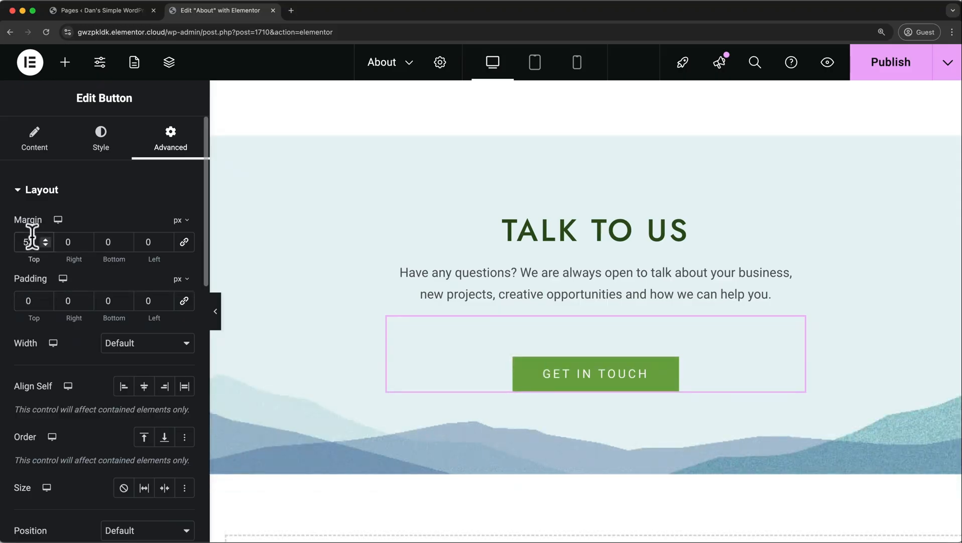
double_click(30, 241)
text(25)
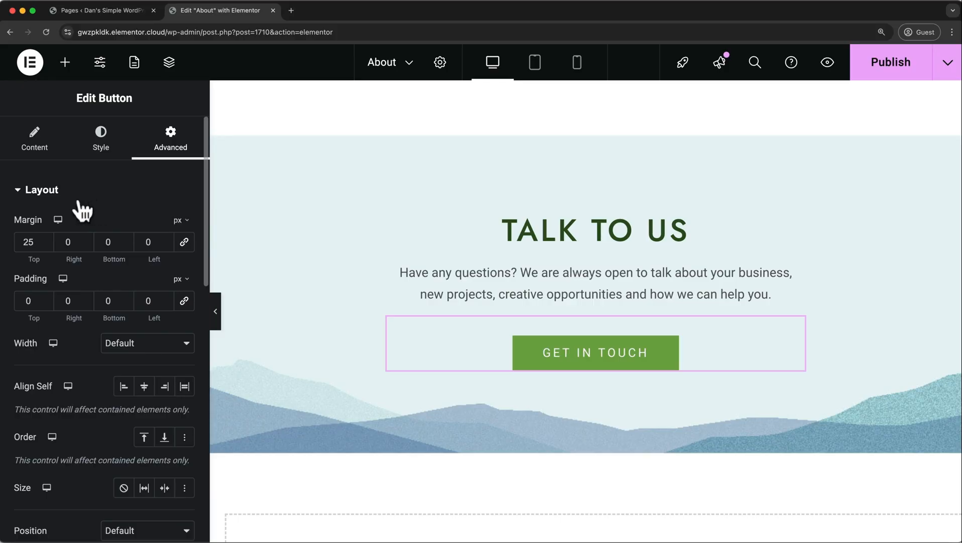
Insert a Spacer widget between the paragraph and the Get in Touch button and set its space to 64 px.
click(64, 65)
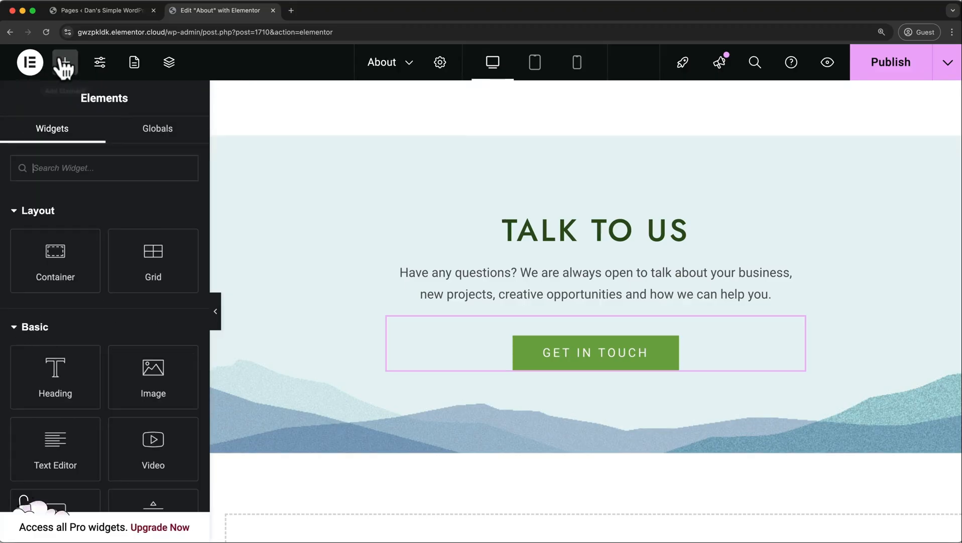
scroll(84, 254, down, 5)
scroll(84, 262, down, 2)
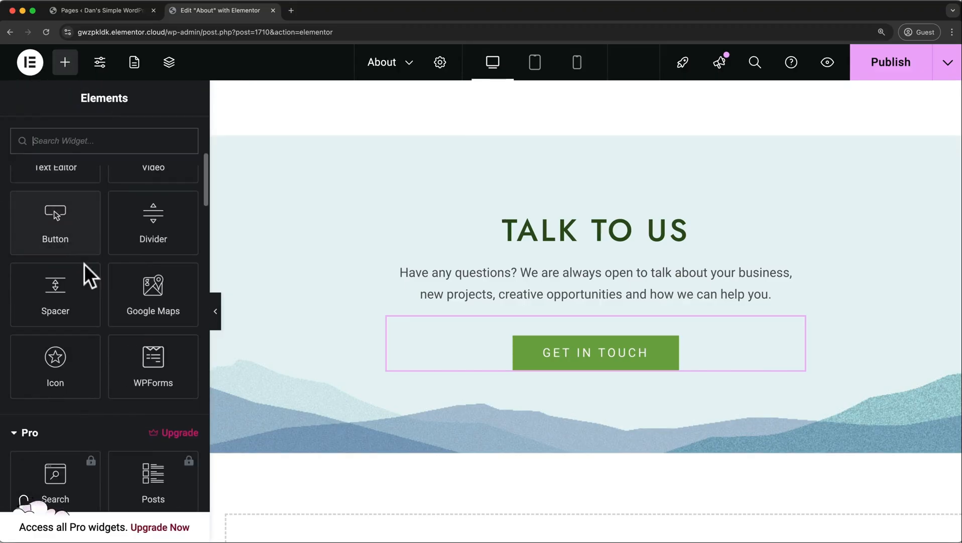
drag(82, 303, 602, 316)
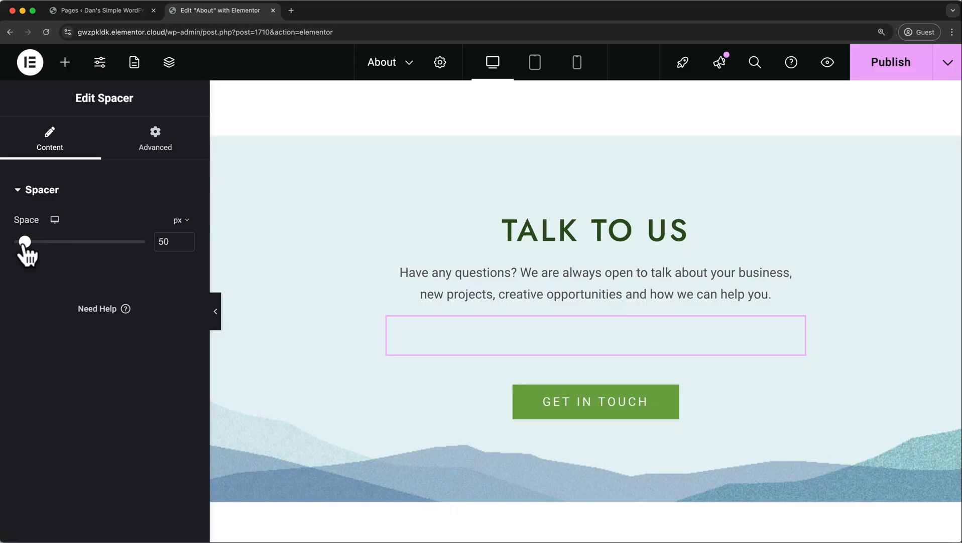
mouse_move(25, 242)
mouse_down()
mouse_move(49, 242)
mouse_move(27, 242)
mouse_up()
Delete the spacer above the Get in Touch button.
right_click(475, 340)
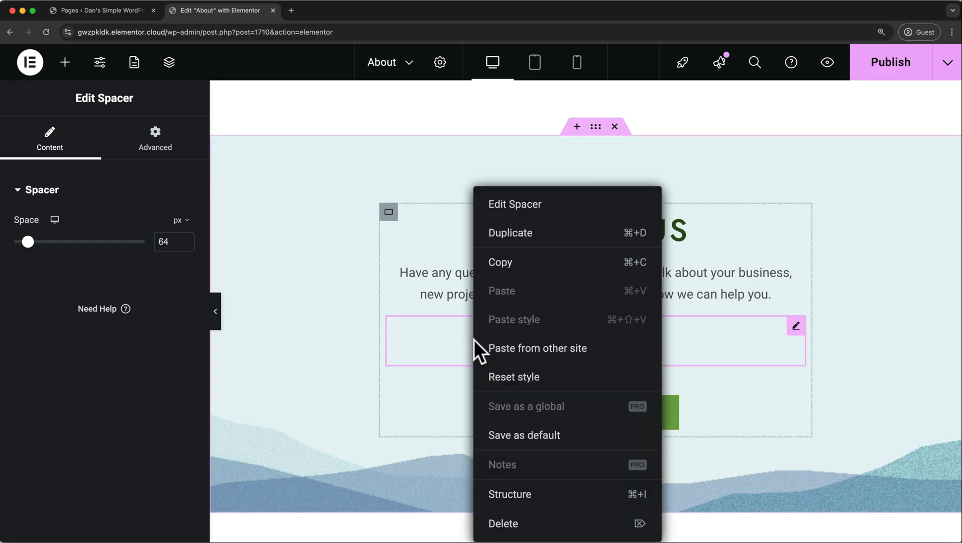
click(509, 527)
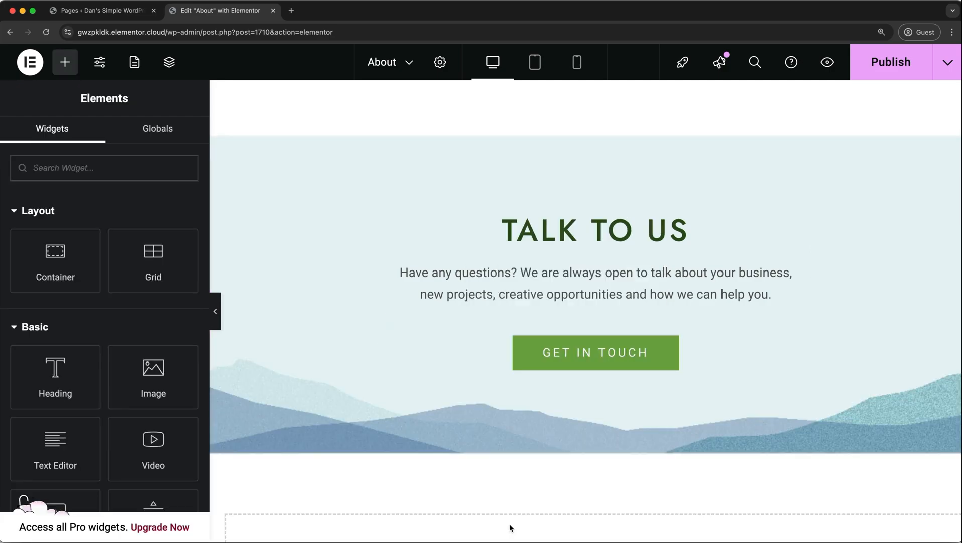
Try a smaller minimum height on the Who Are We? container, and set it back to 600 px.
scroll(510, 528, up, 15)
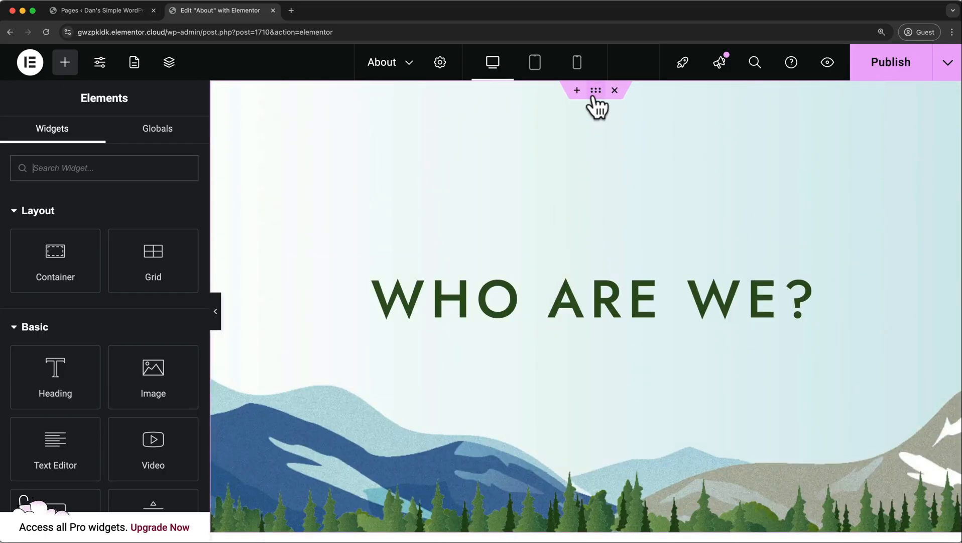
click(595, 97)
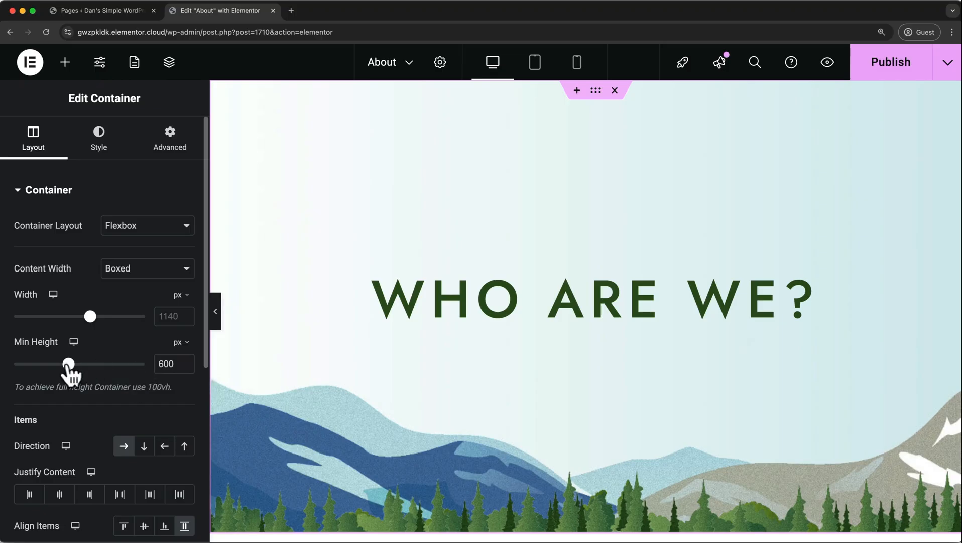
mouse_move(69, 363)
mouse_down()
mouse_move(54, 364)
mouse_move(75, 363)
mouse_move(66, 363)
mouse_up()
double_click(170, 361)
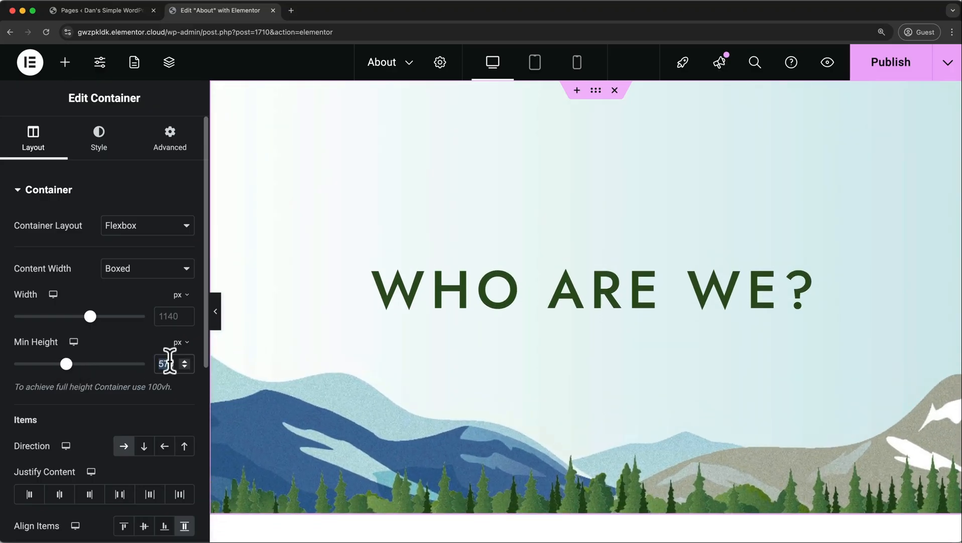
text(600)
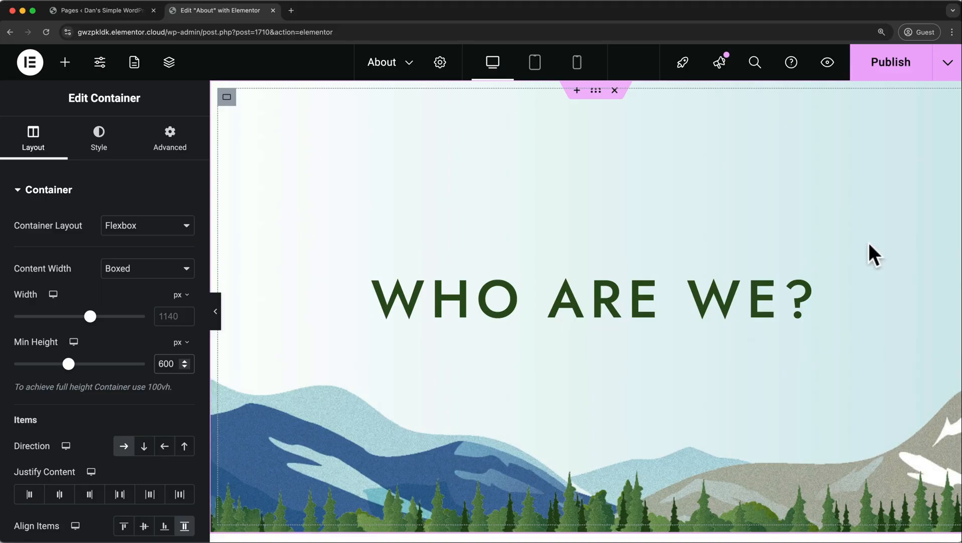
View the live About page, switch to the site's Home page and examine its three-column service section.
click(951, 73)
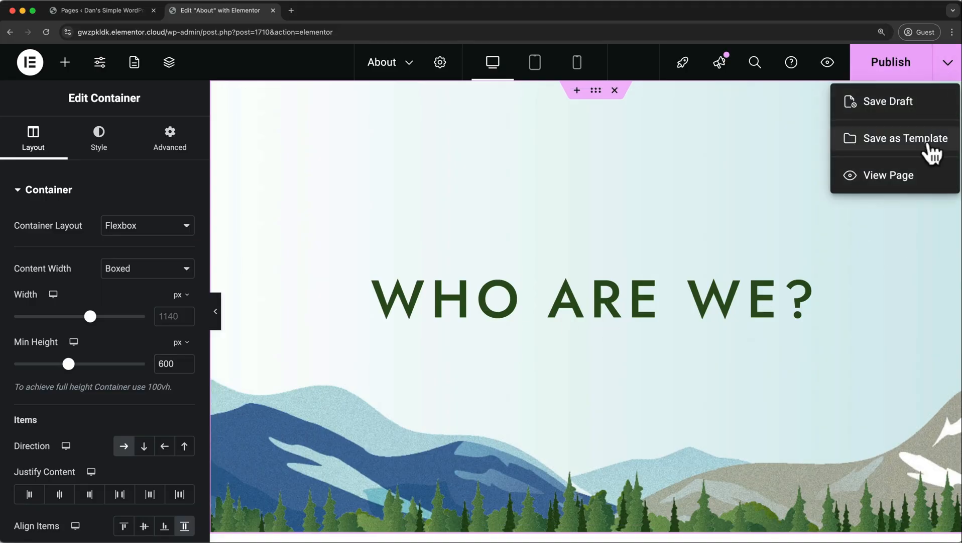
click(908, 188)
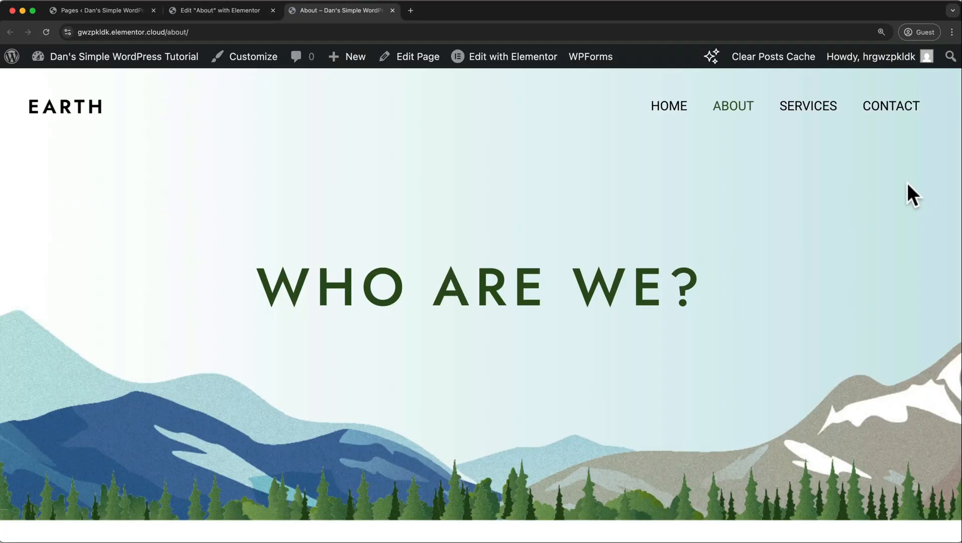
click(683, 108)
scroll(683, 108, down, 10)
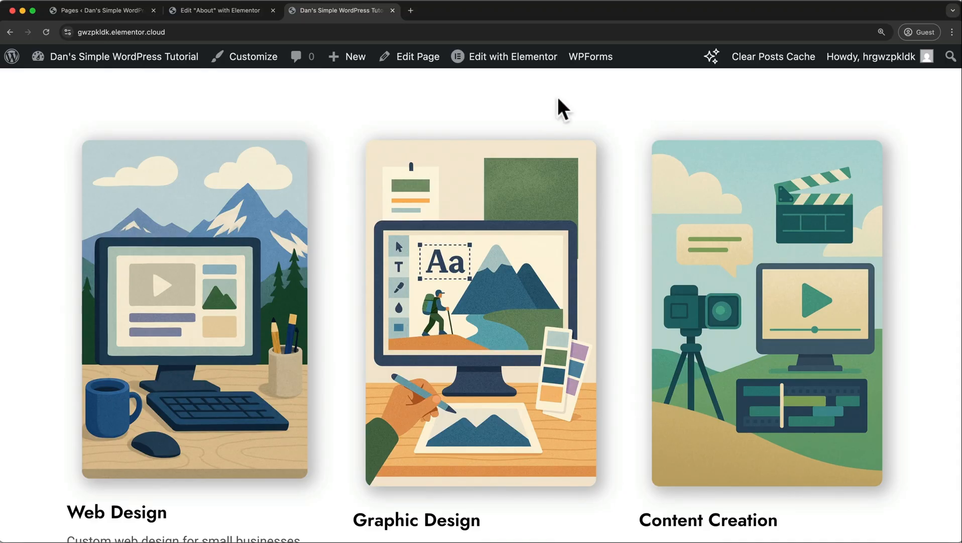
scroll(573, 271, down, 2)
scroll(569, 263, down, 3)
scroll(569, 264, up, 3)
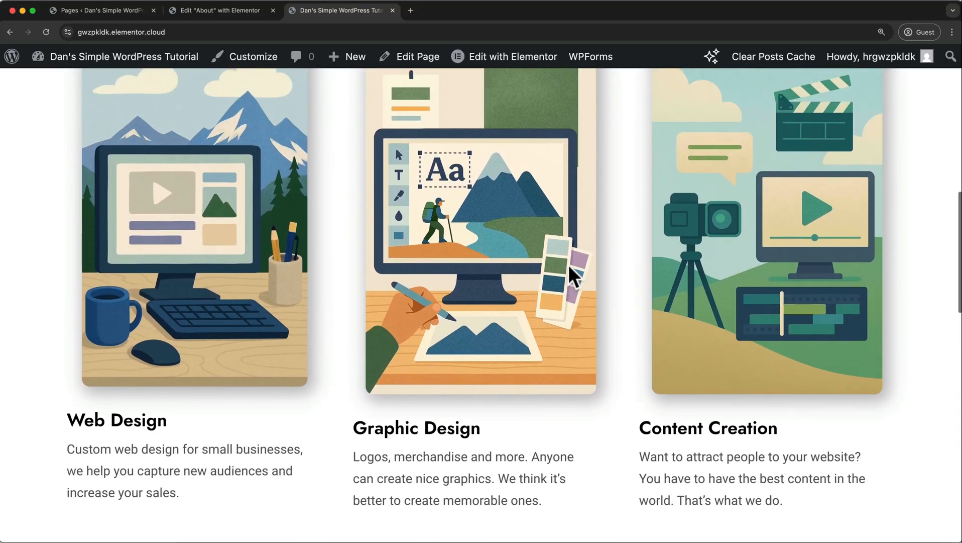
Return to the About page editor and add a Flexbox container with the single downward-direction structure between the hero and the Our Mission section.
click(244, 14)
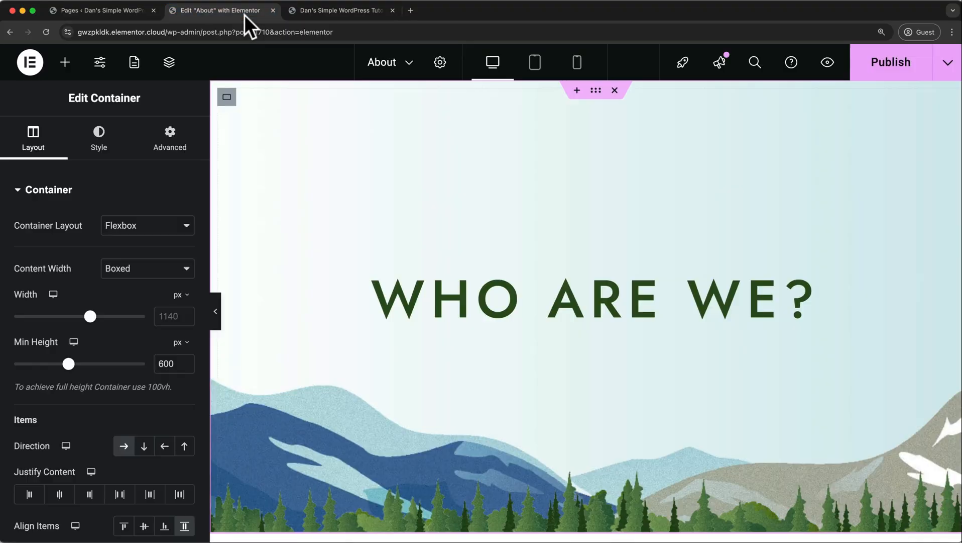
scroll(419, 178, down, 5)
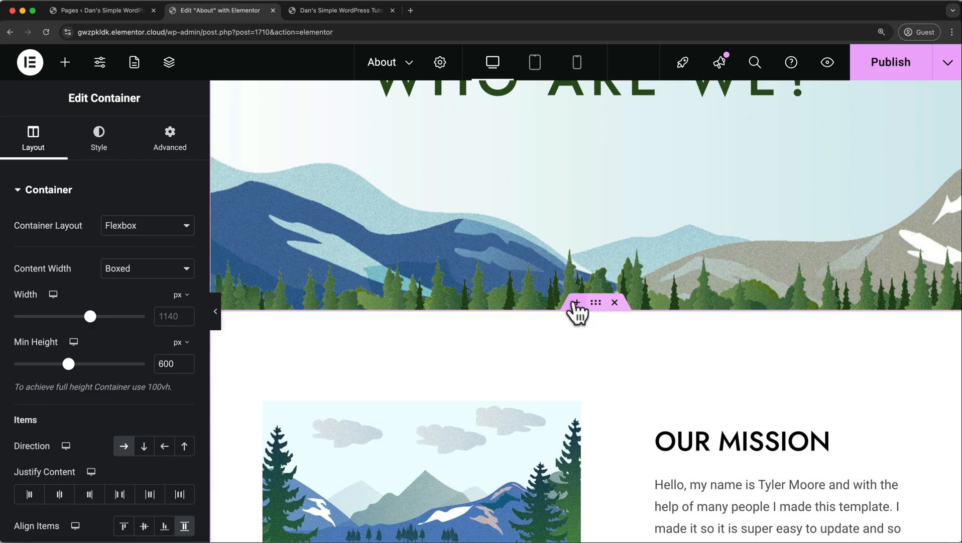
click(576, 304)
click(539, 382)
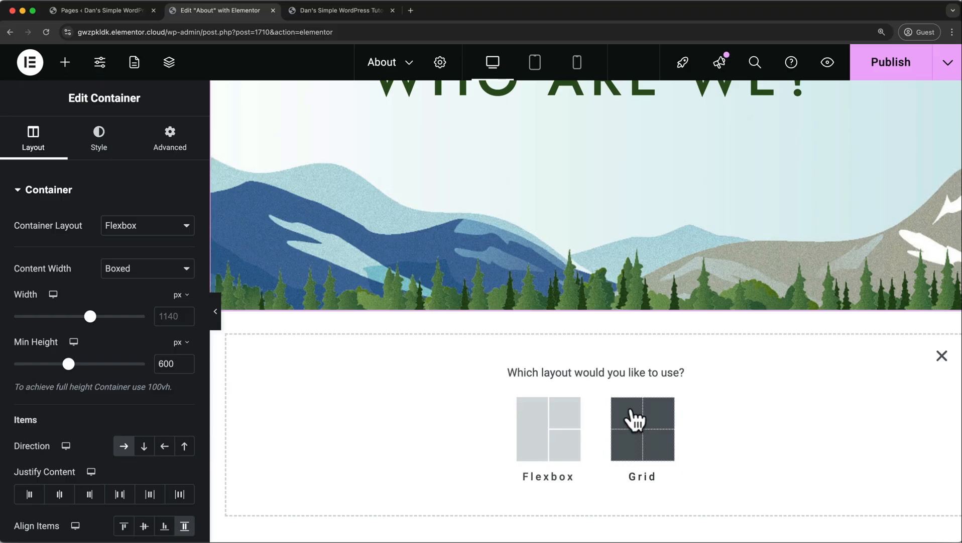
click(573, 431)
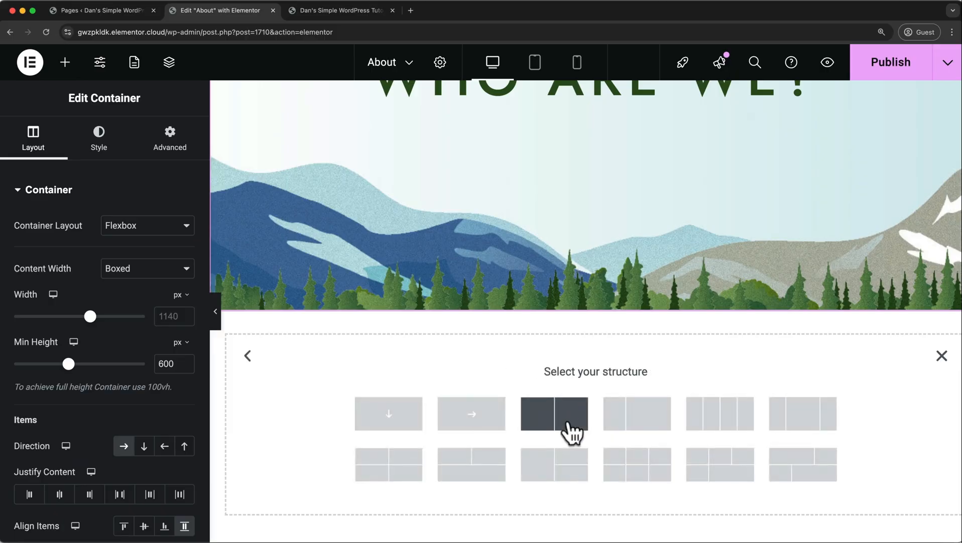
click(417, 427)
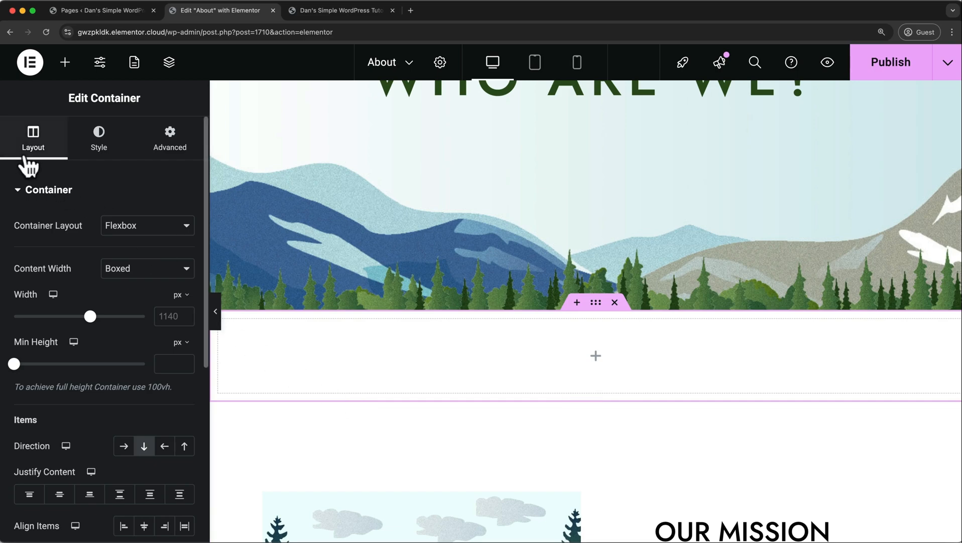
Set the new container's content width to Full Width and nest another container inside it.
click(118, 267)
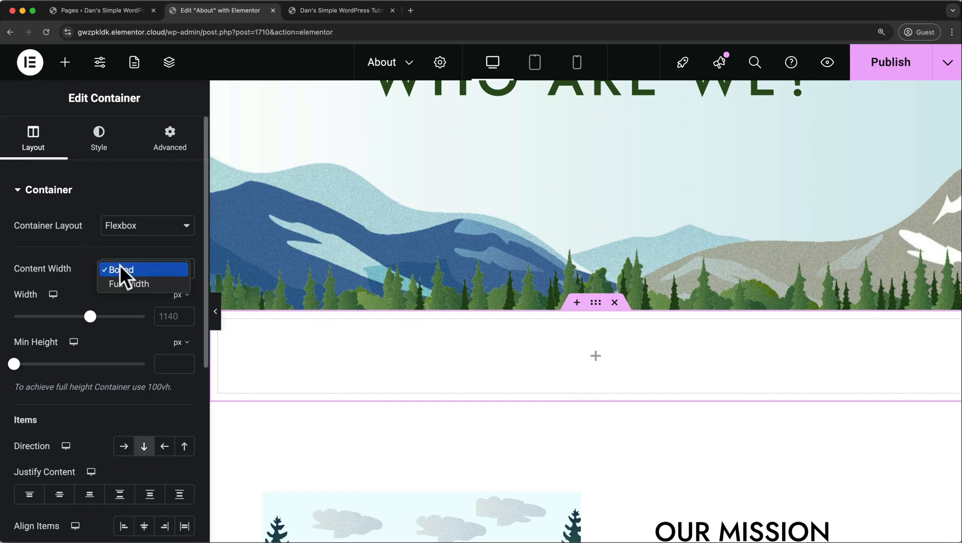
click(126, 288)
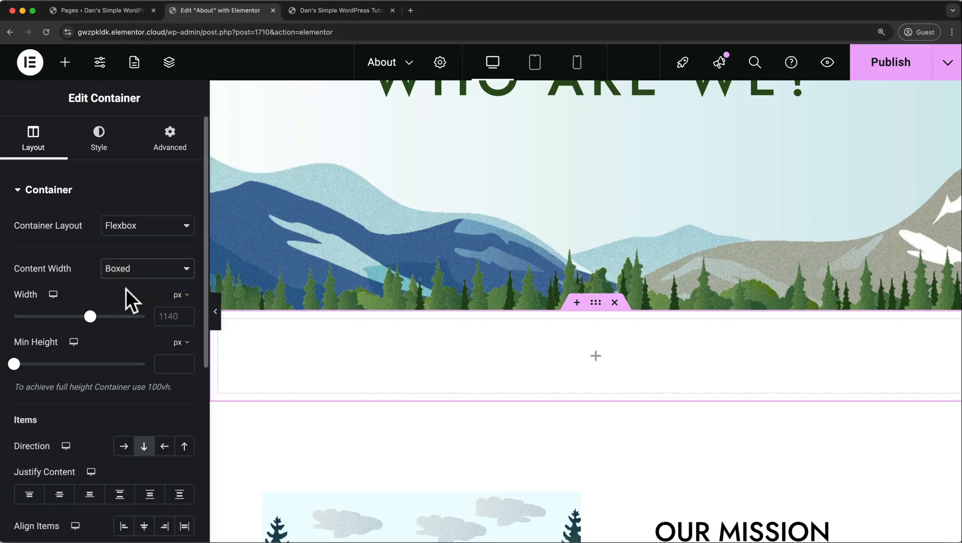
click(65, 61)
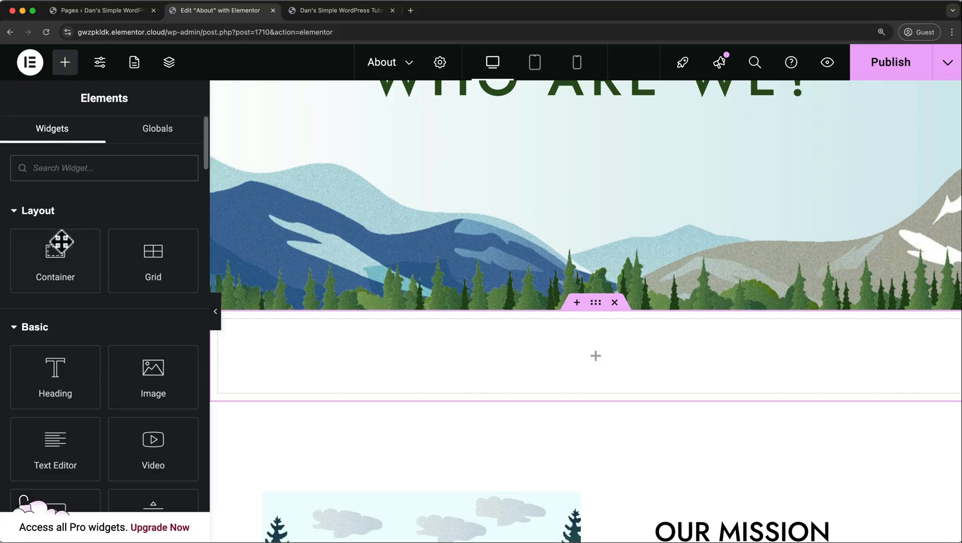
drag(65, 239, 291, 332)
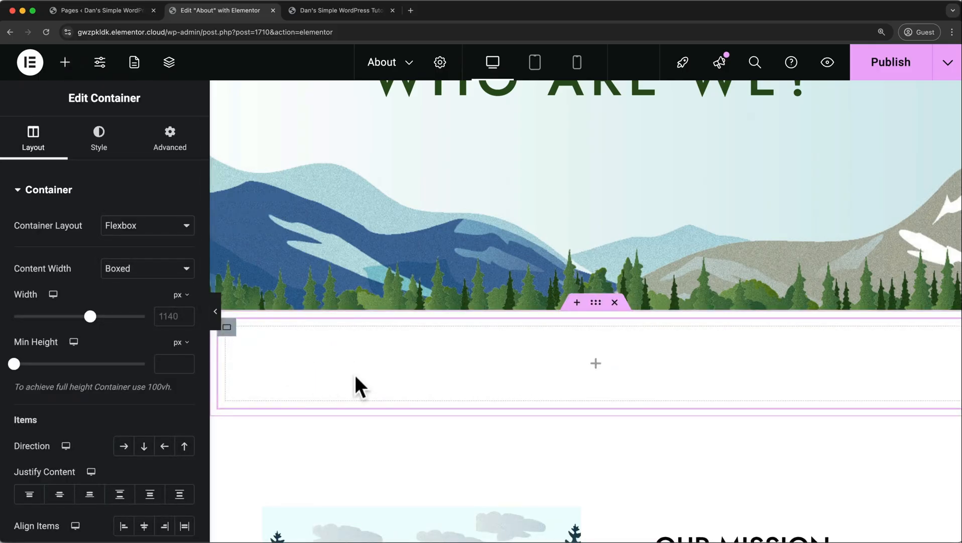
Set the nested container's content width to Full Width and its width to 33.33%.
click(182, 271)
click(159, 279)
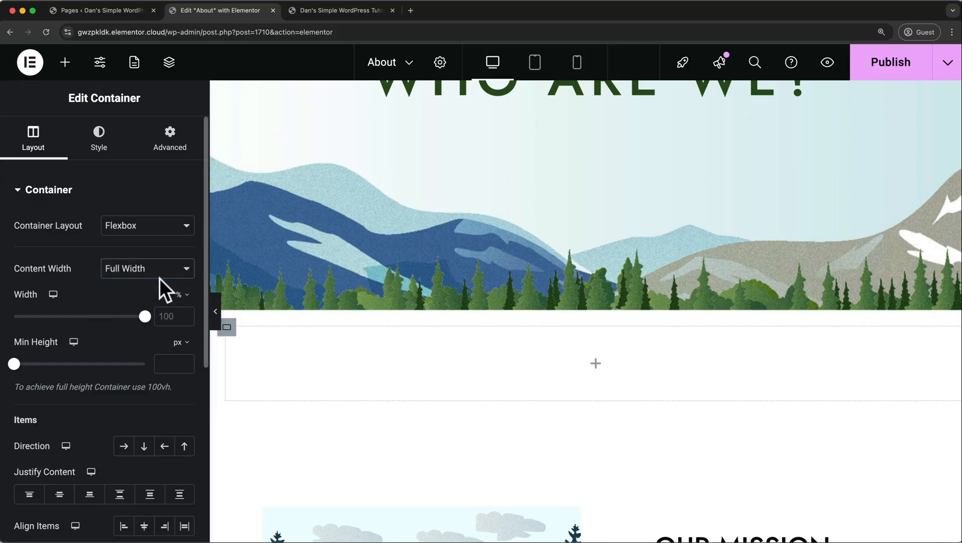
click(175, 315)
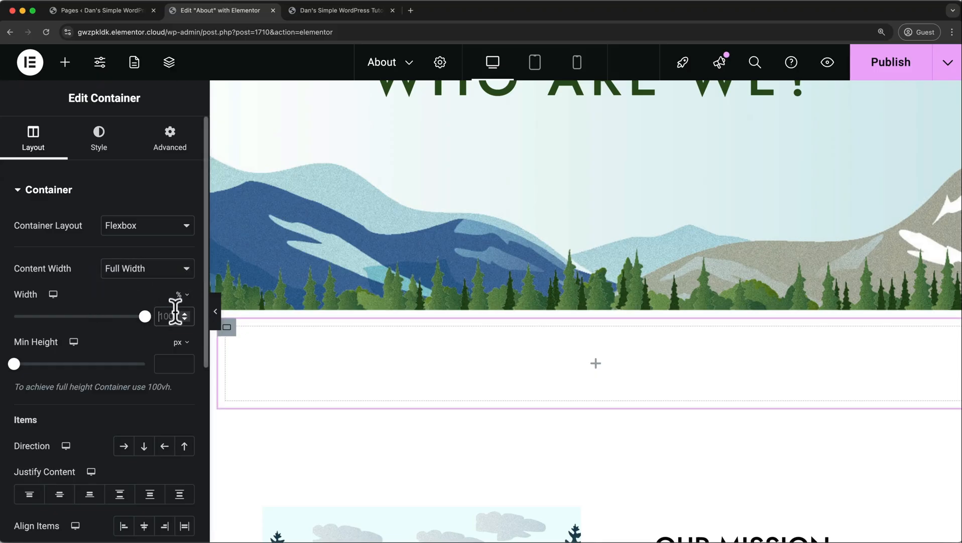
text(33.33)
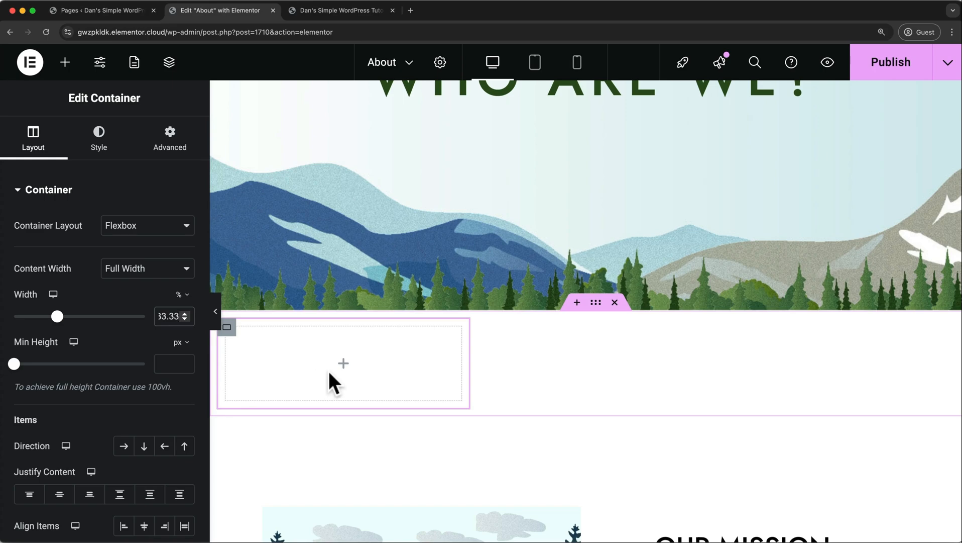
Duplicate the 33.33% nested container twice so the outer container holds three of them.
right_click(402, 374)
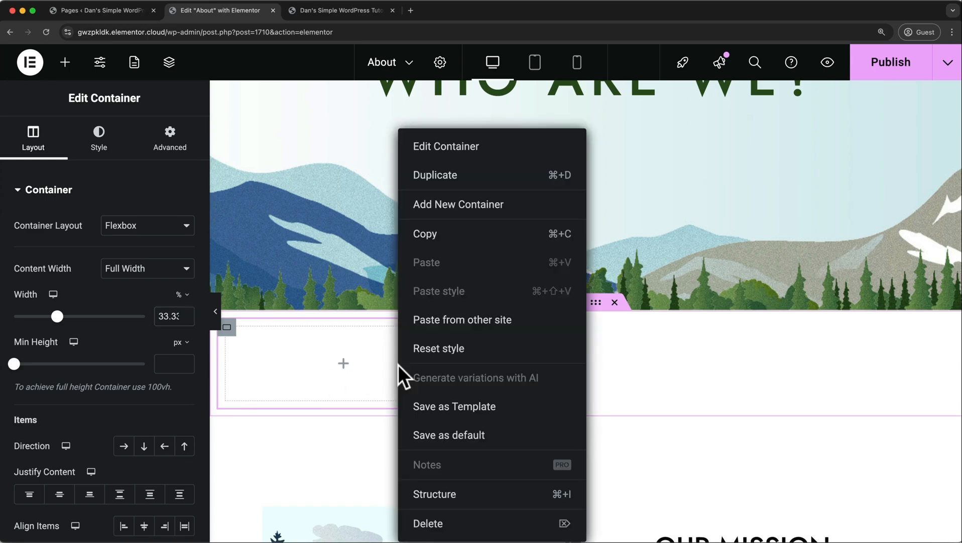
click(429, 176)
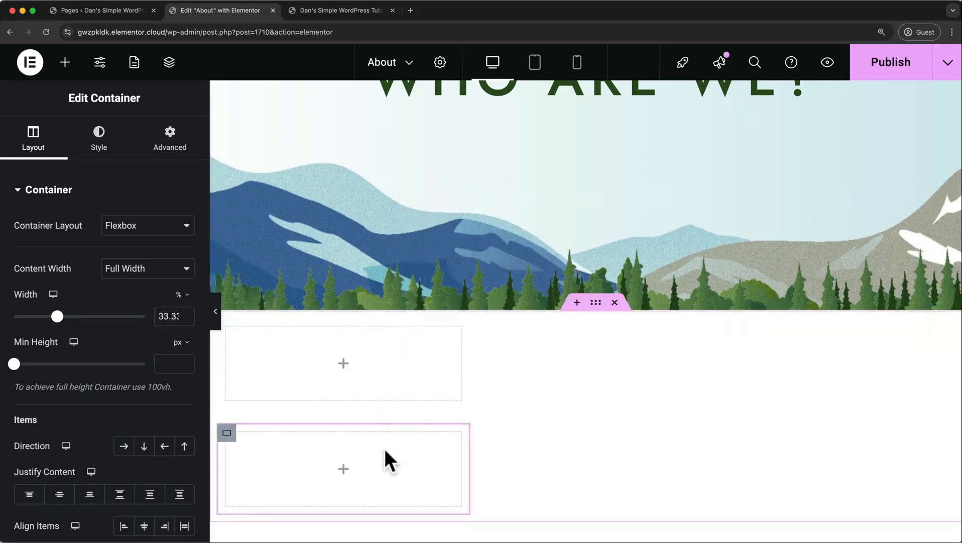
key(ctrl+d)
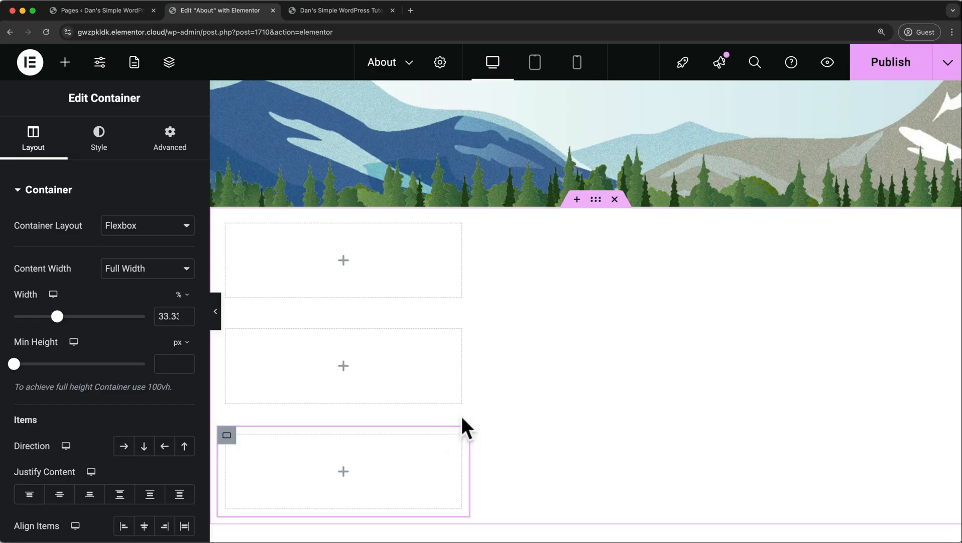
Set the outer container's item direction to Row - horizontal and center its justified content.
click(596, 201)
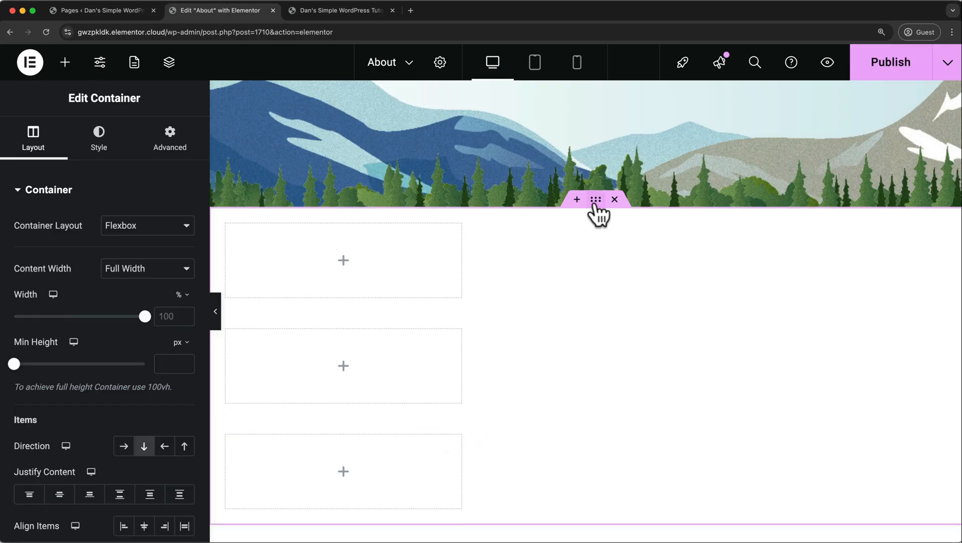
click(123, 450)
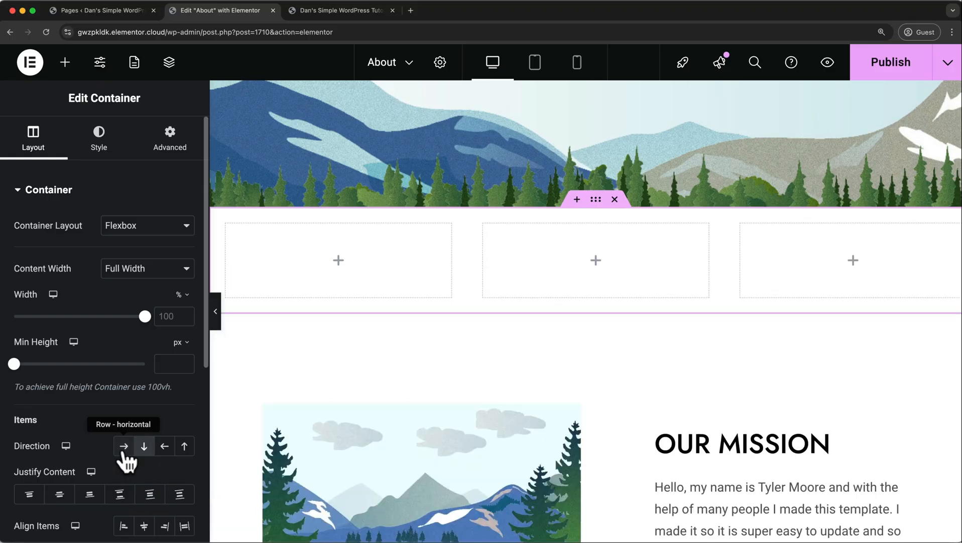
click(62, 499)
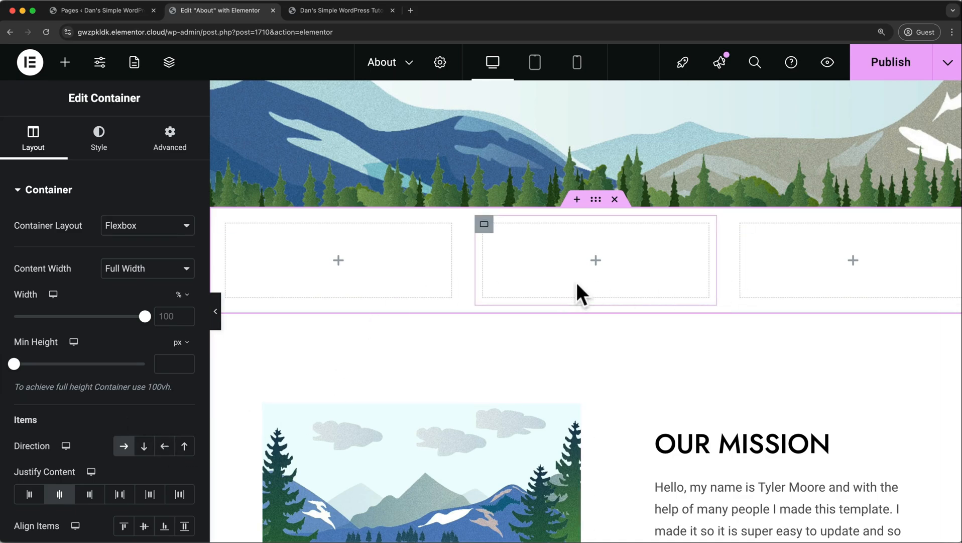
Add an Image, a Heading and a Text Editor widget, stacked in that order, to the first column.
click(65, 62)
drag(153, 365, 309, 246)
click(65, 63)
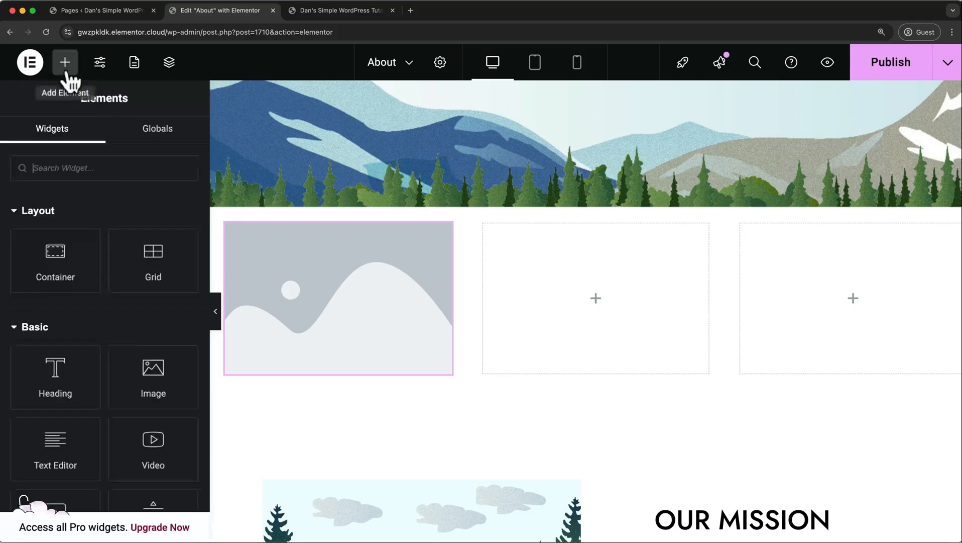
drag(55, 374, 333, 366)
click(65, 62)
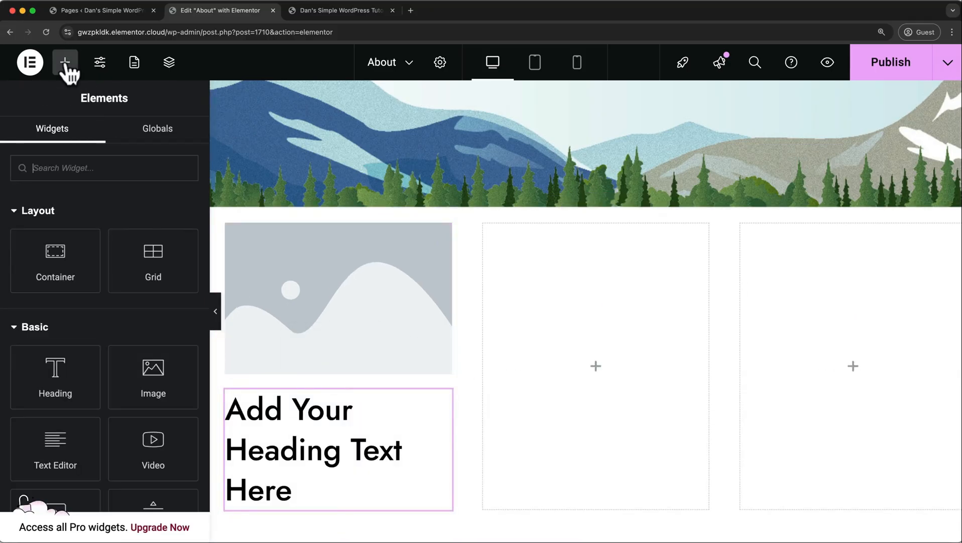
scroll(59, 326, down, 3)
drag(58, 361, 339, 486)
scroll(338, 490, down, 3)
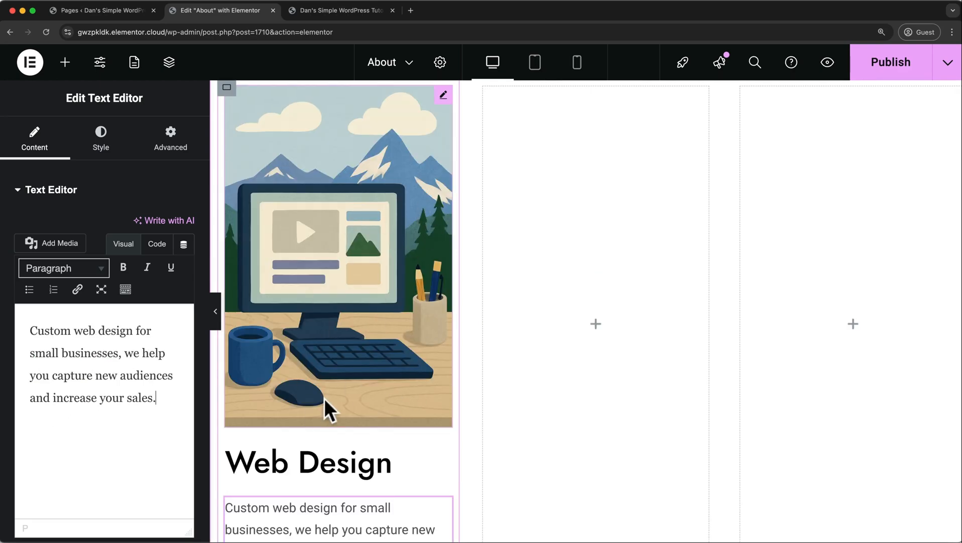
scroll(489, 358, down, 5)
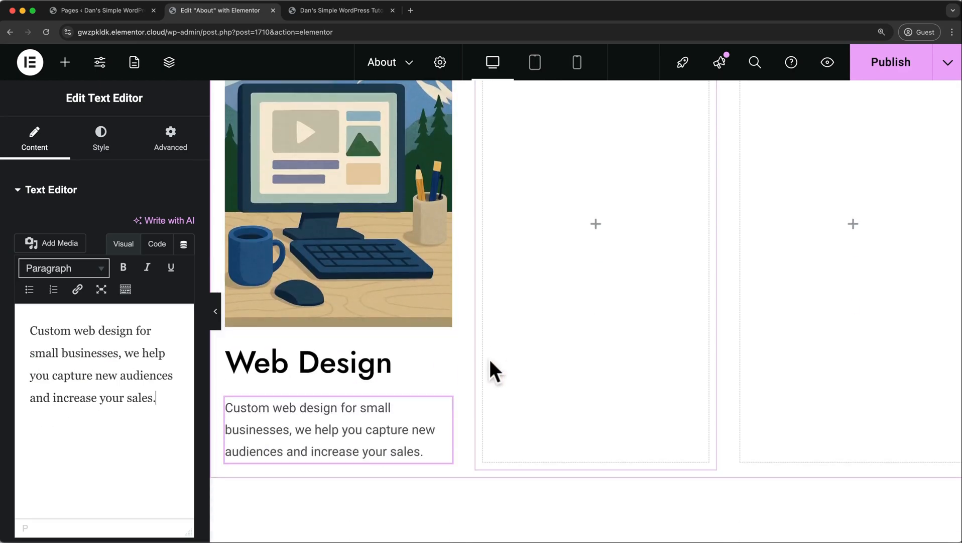
scroll(489, 358, down, 1)
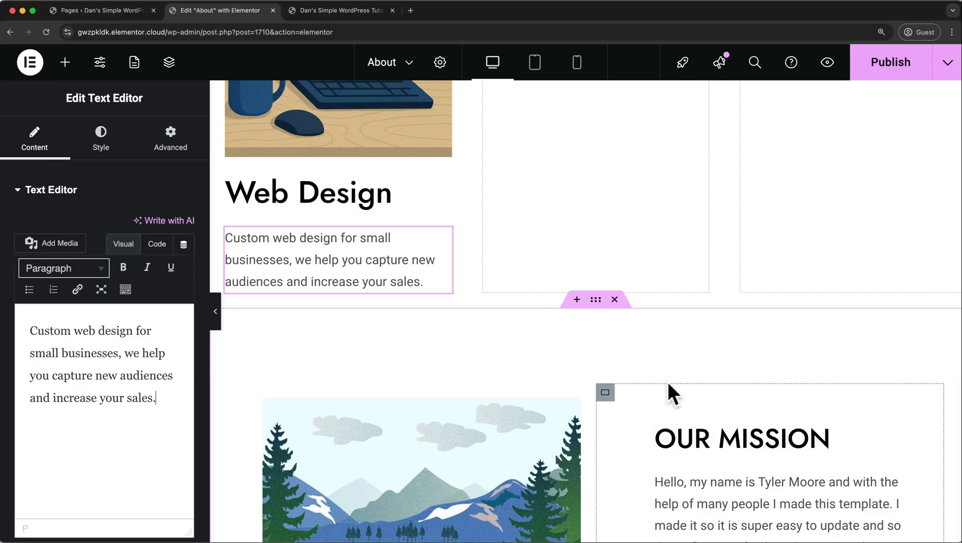
click(341, 198)
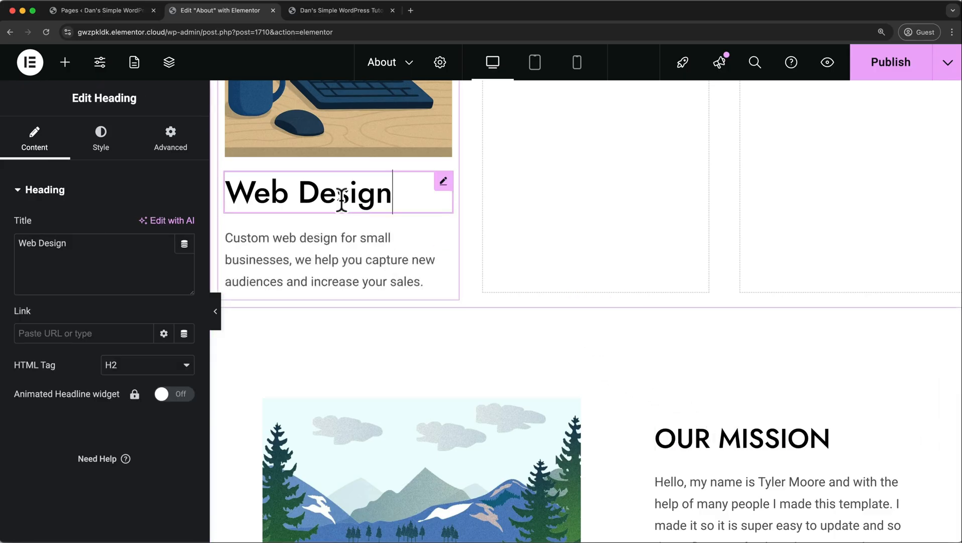
click(102, 149)
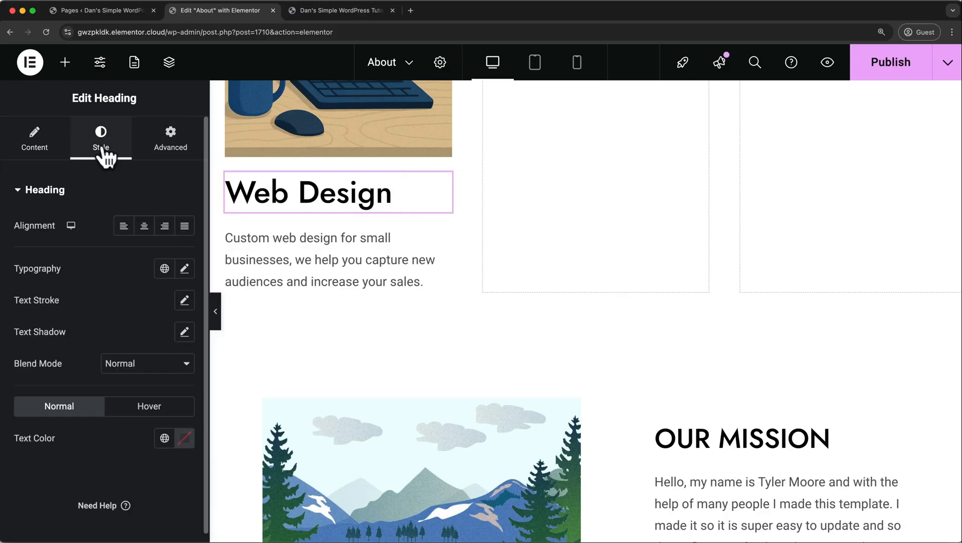
click(185, 269)
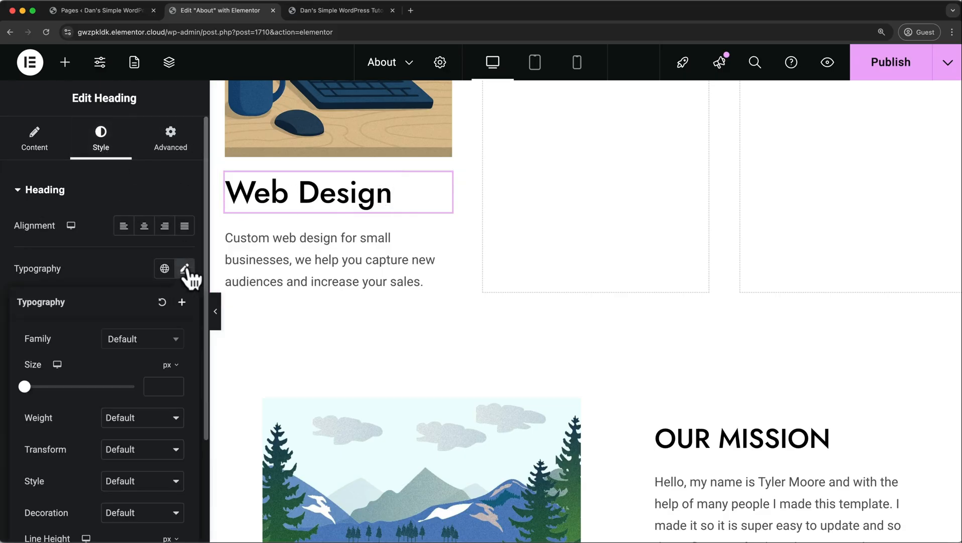
scroll(73, 420, down, 2)
click(126, 404)
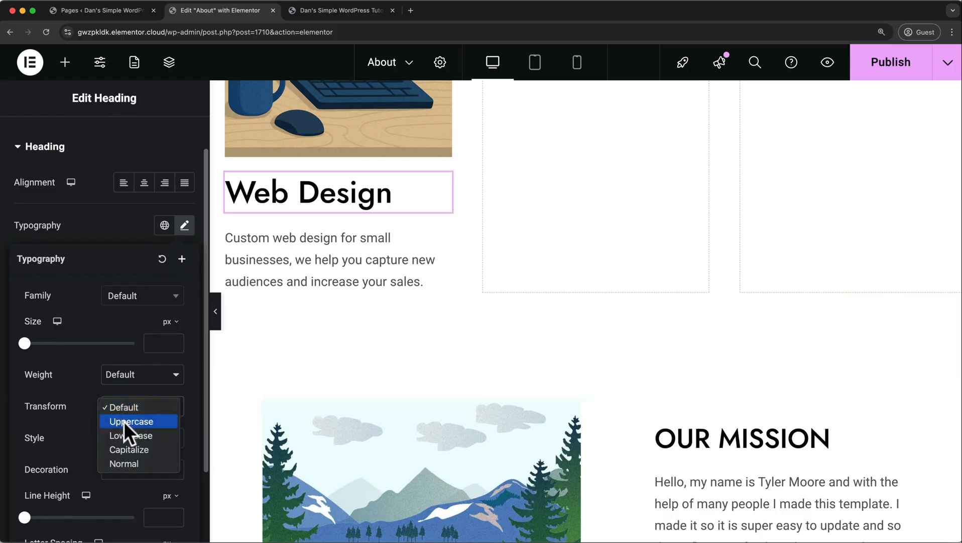
click(403, 346)
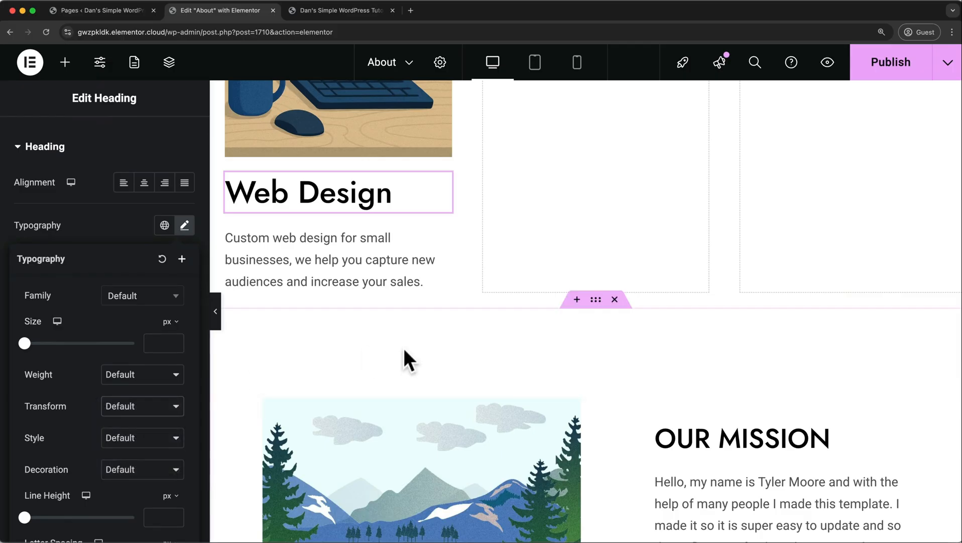
Copy the Our Mission heading and paste its style onto the Web Design heading.
click(697, 431)
right_click(697, 427)
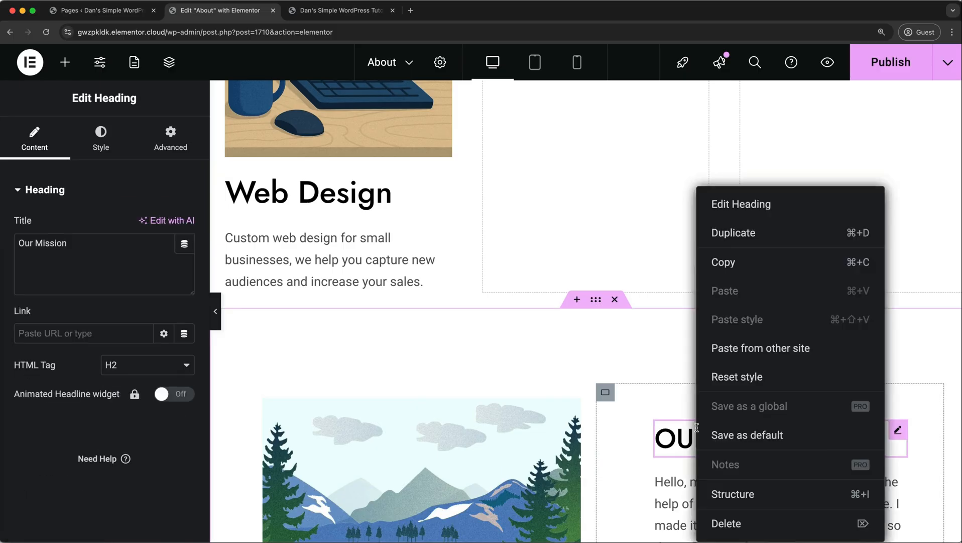
click(723, 263)
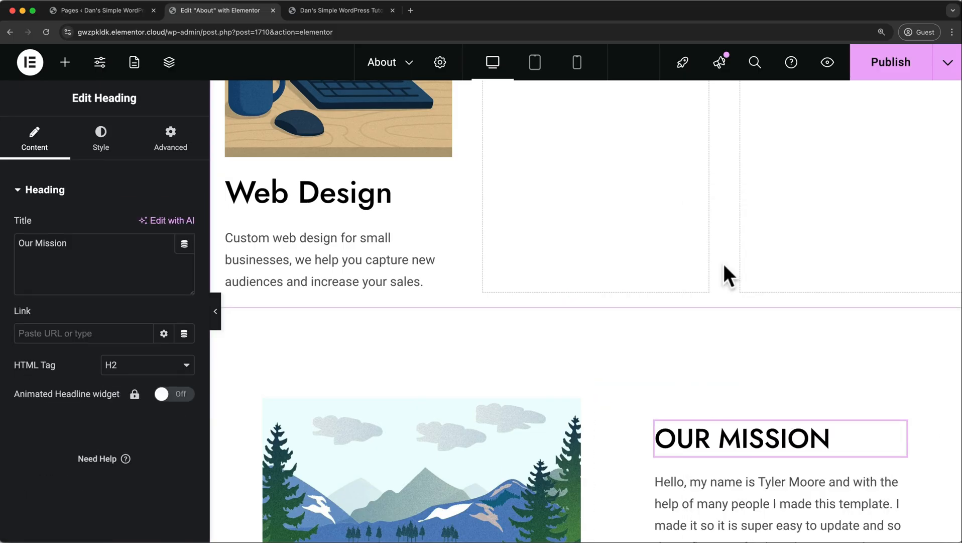
right_click(316, 184)
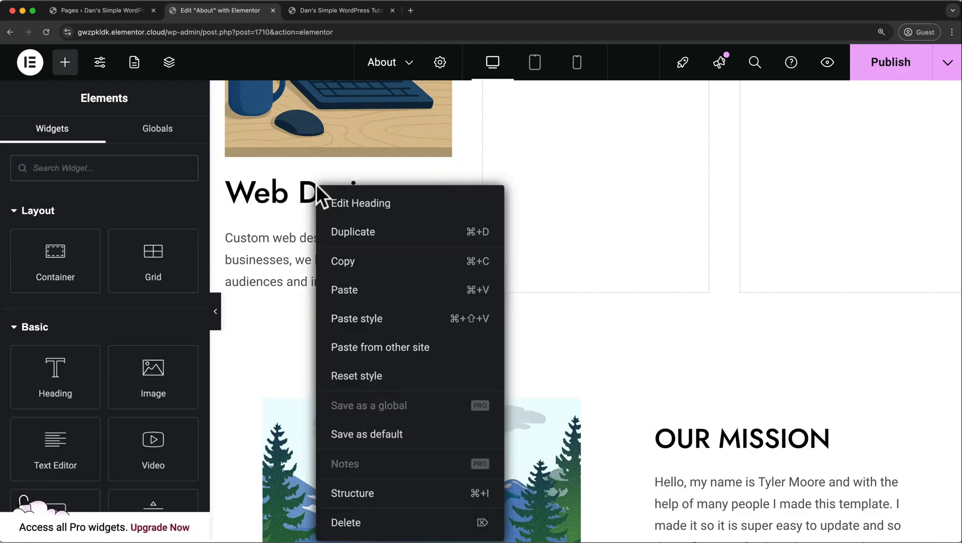
click(350, 315)
Delete the two empty columns beside the Web Design column.
scroll(349, 315, up, 2)
scroll(350, 315, up, 3)
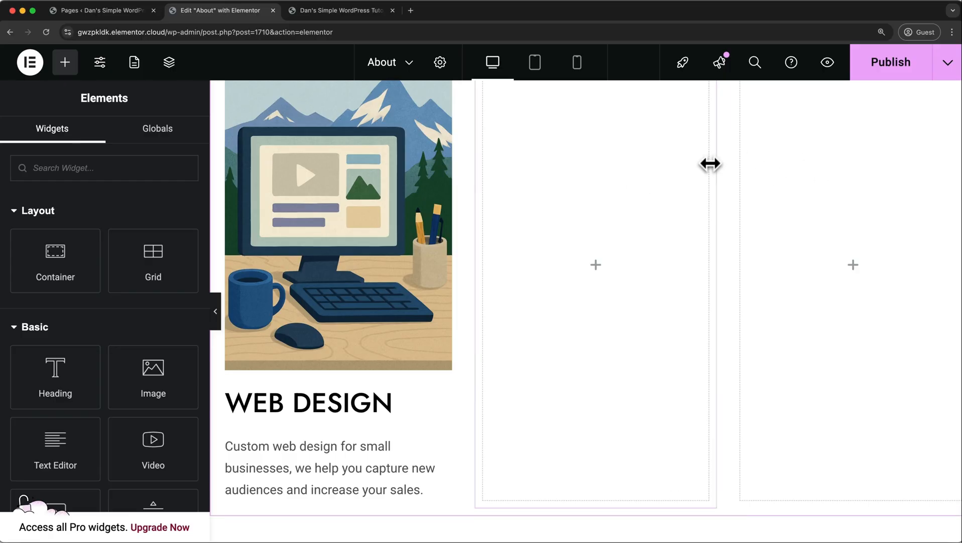
right_click(799, 168)
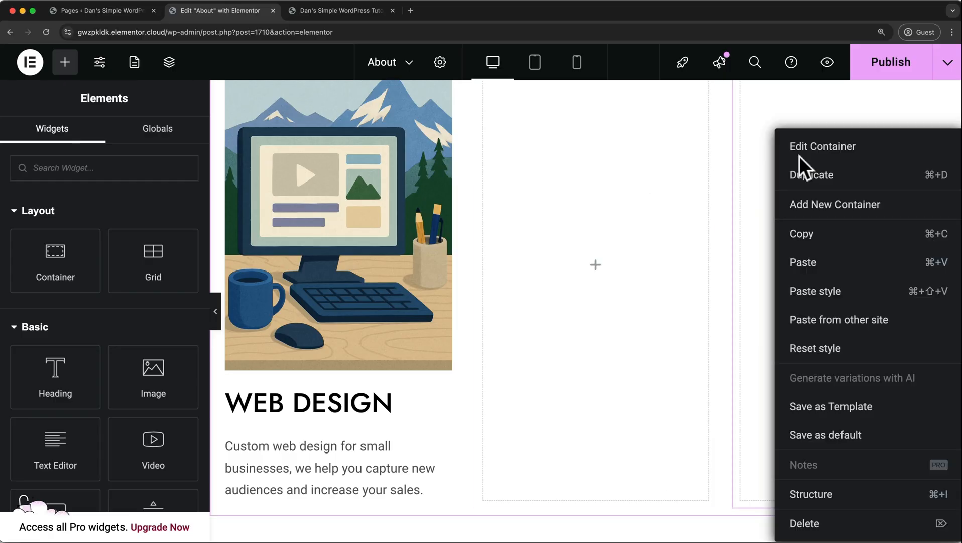
click(809, 523)
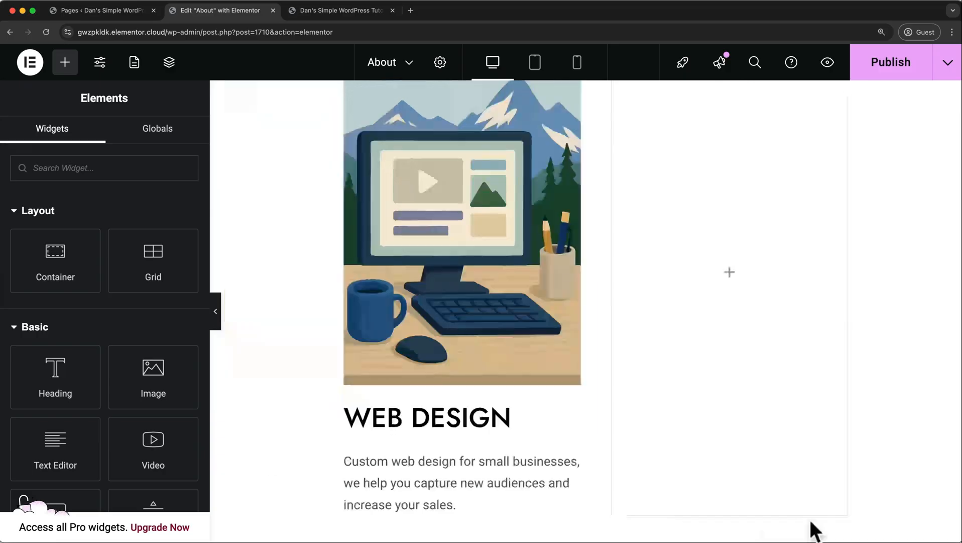
right_click(731, 298)
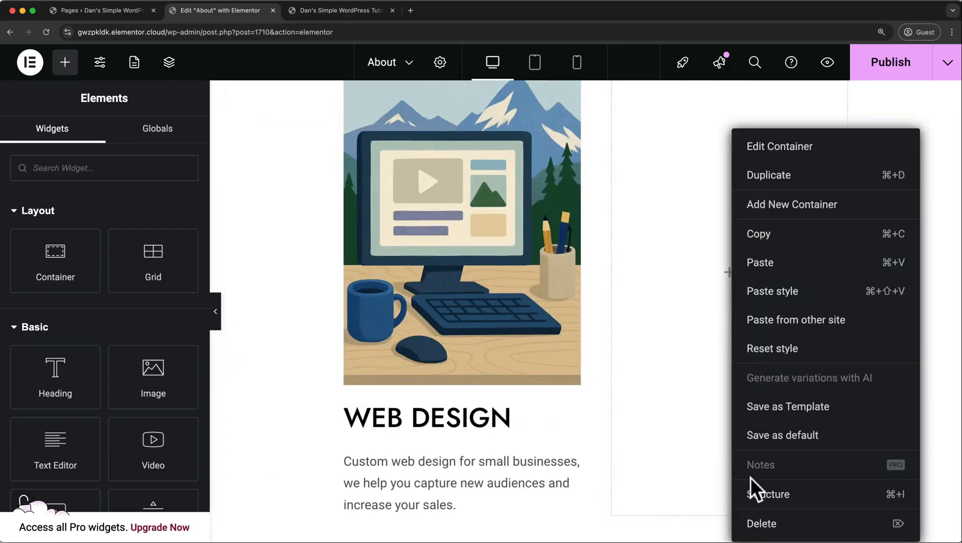
click(755, 521)
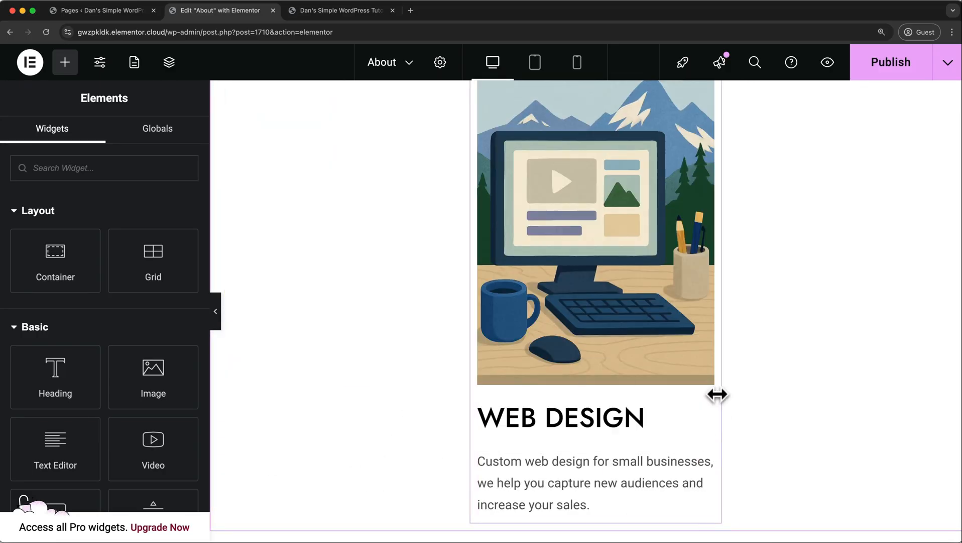
Duplicate the finished Web Design column twice to form a three-column service section.
scroll(719, 368, up, 1)
scroll(719, 368, up, 2)
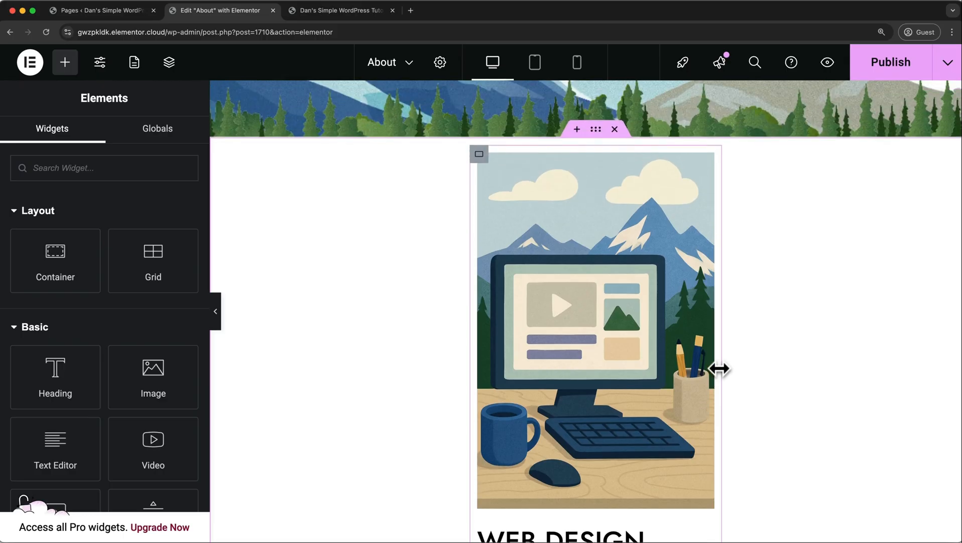
click(592, 152)
right_click(589, 146)
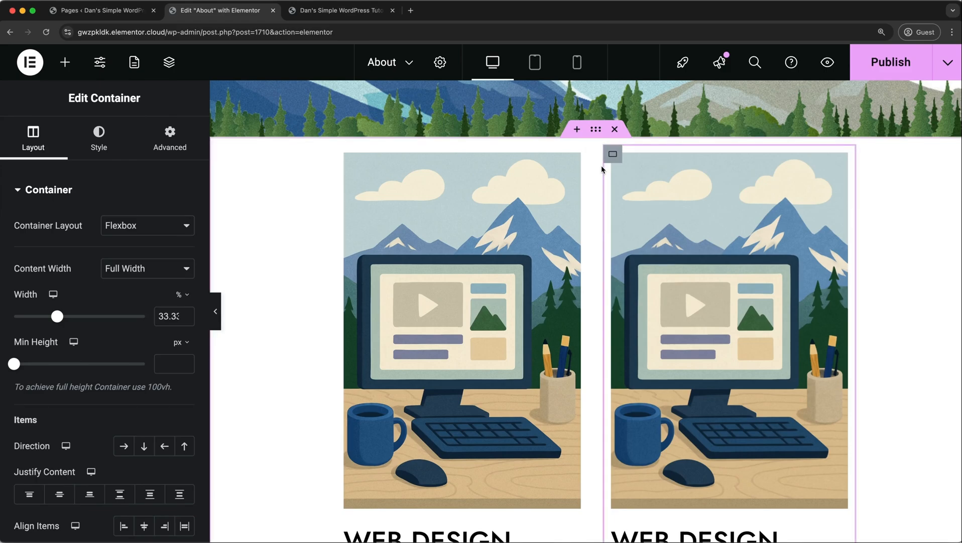
key(super+d)
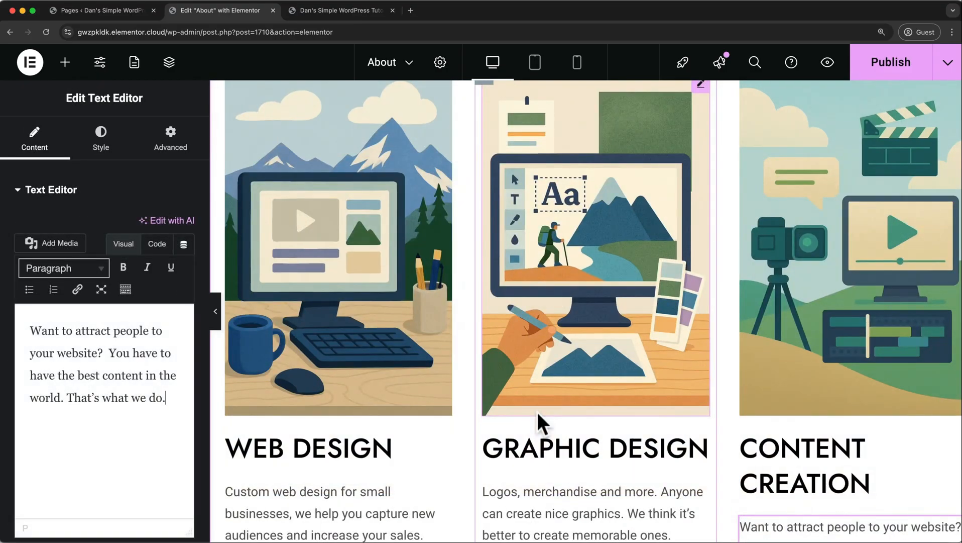
scroll(537, 412, up, 2)
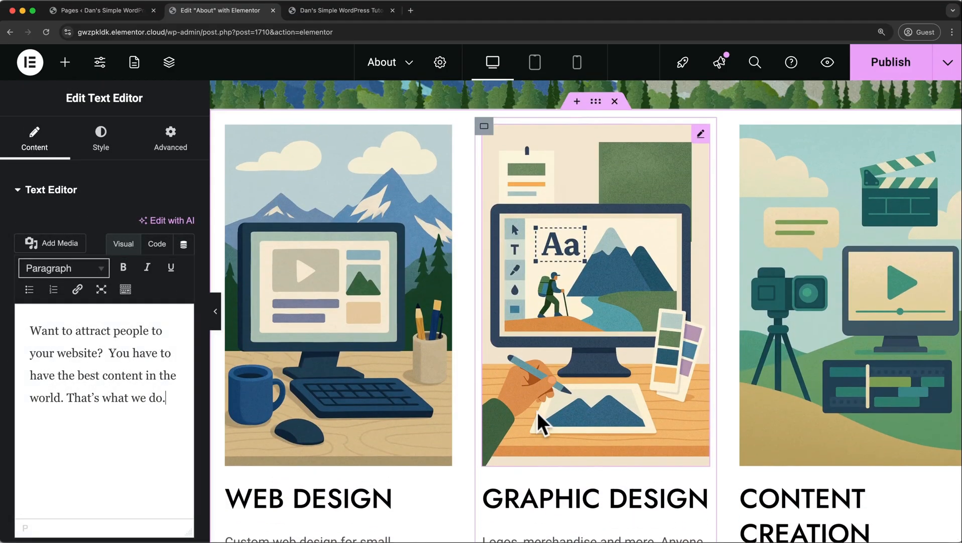
Unlink the three-column service container's padding values and set its top padding to 50 px.
scroll(537, 412, up, 3)
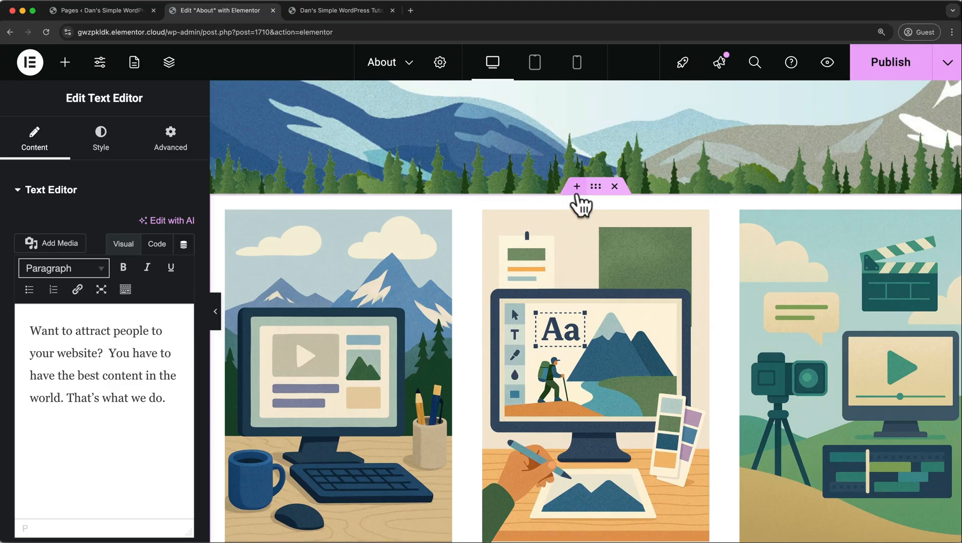
click(594, 188)
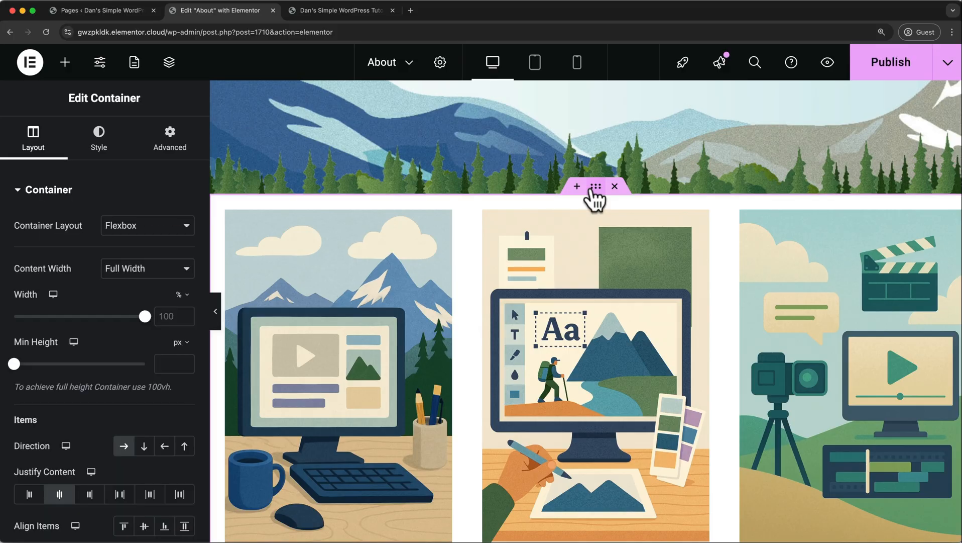
click(184, 137)
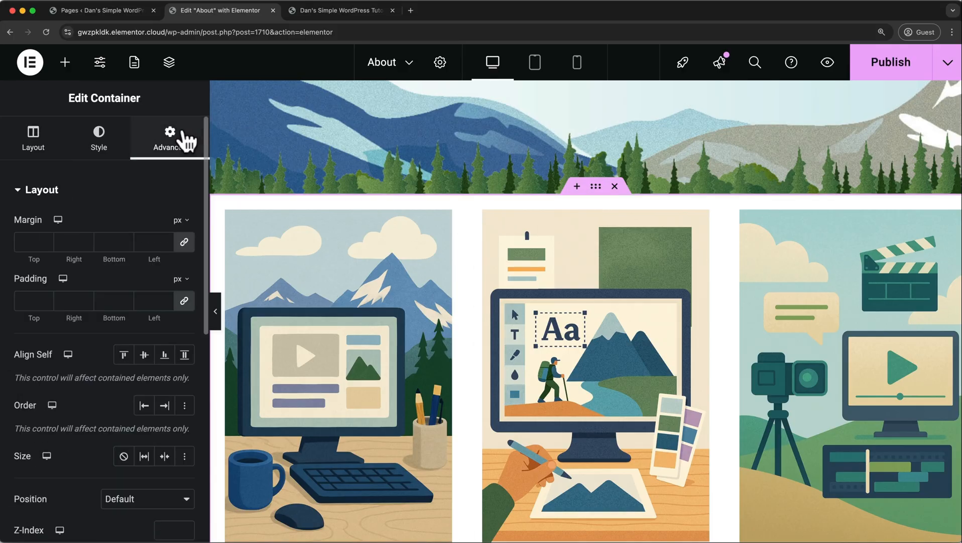
click(185, 301)
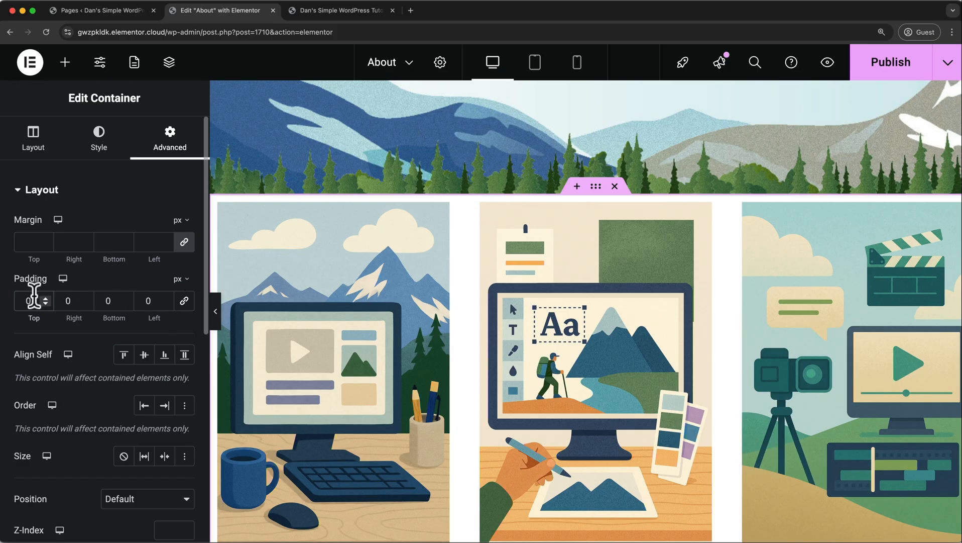
click(34, 297)
text(50)
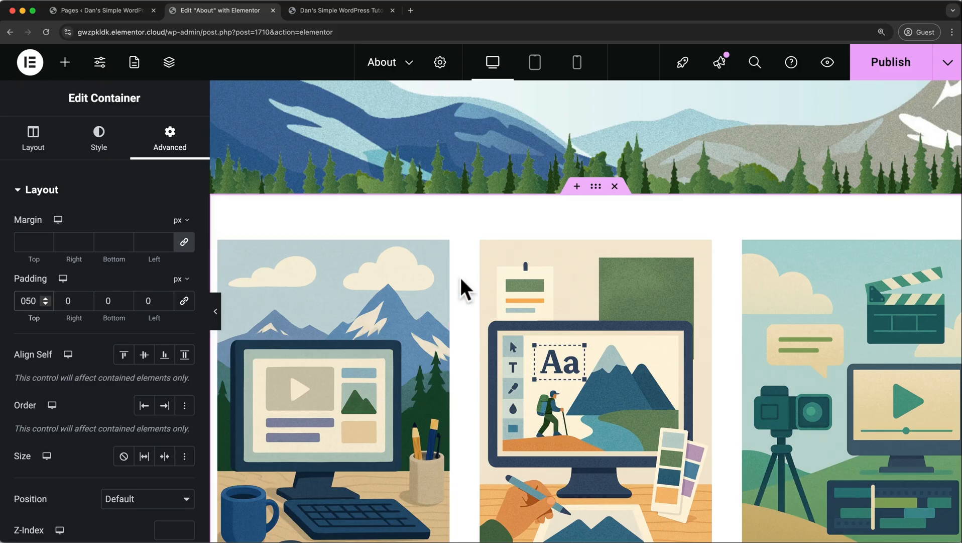
Import the five-logo Our Amazing Clients block from the Starter Templates library above the service section.
click(576, 187)
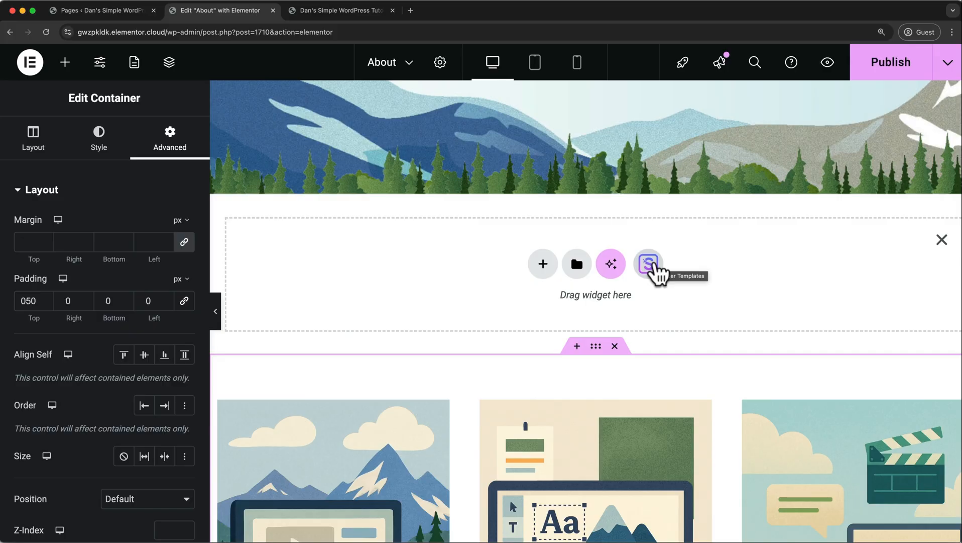
click(653, 267)
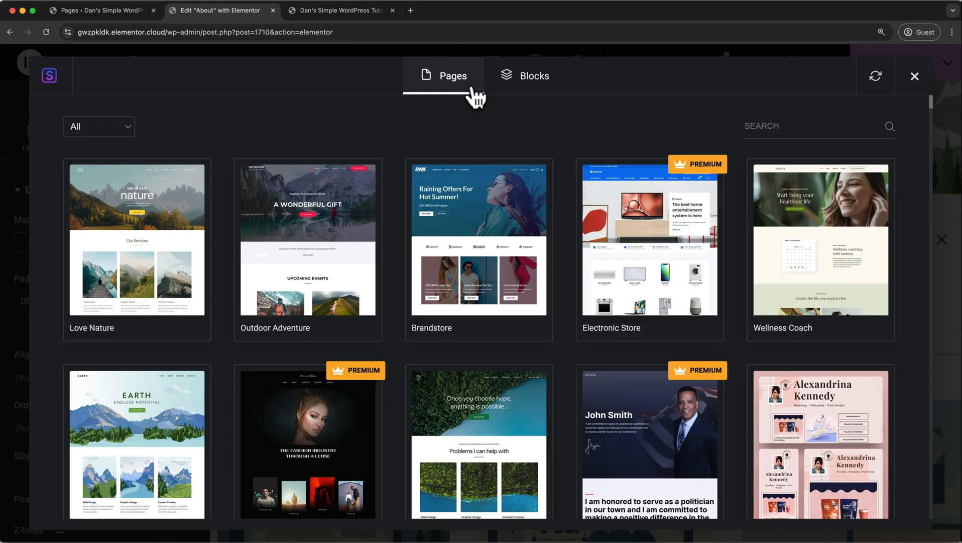
click(531, 86)
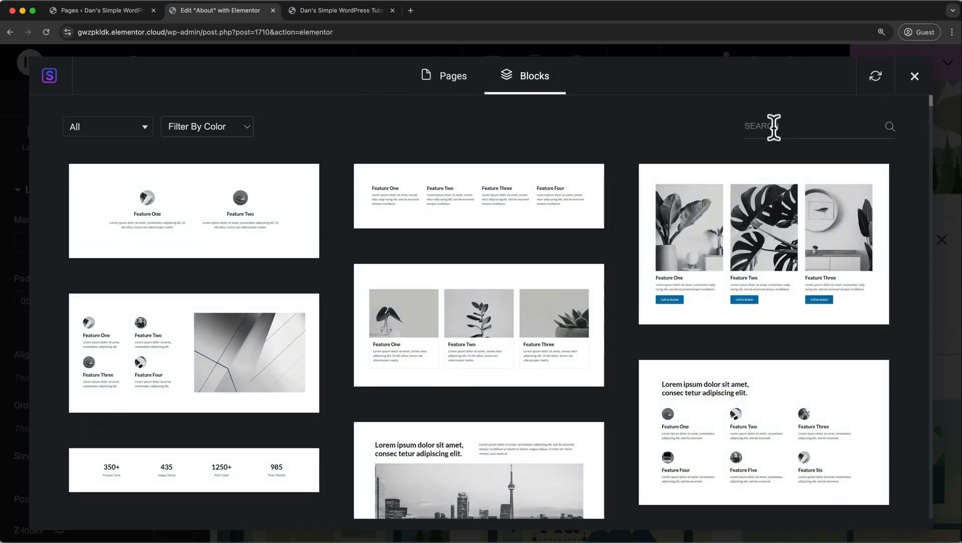
scroll(583, 236, down, 10)
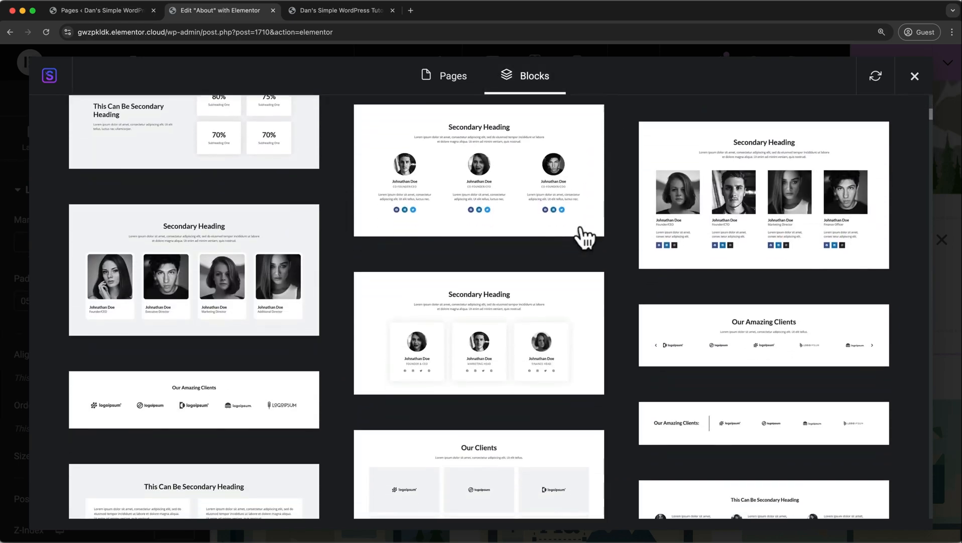
scroll(584, 237, down, 1)
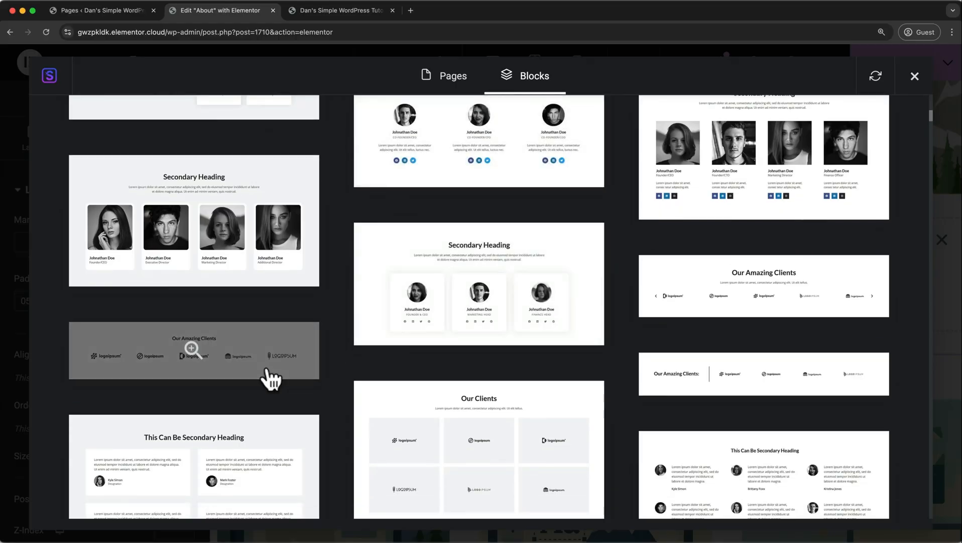
click(272, 379)
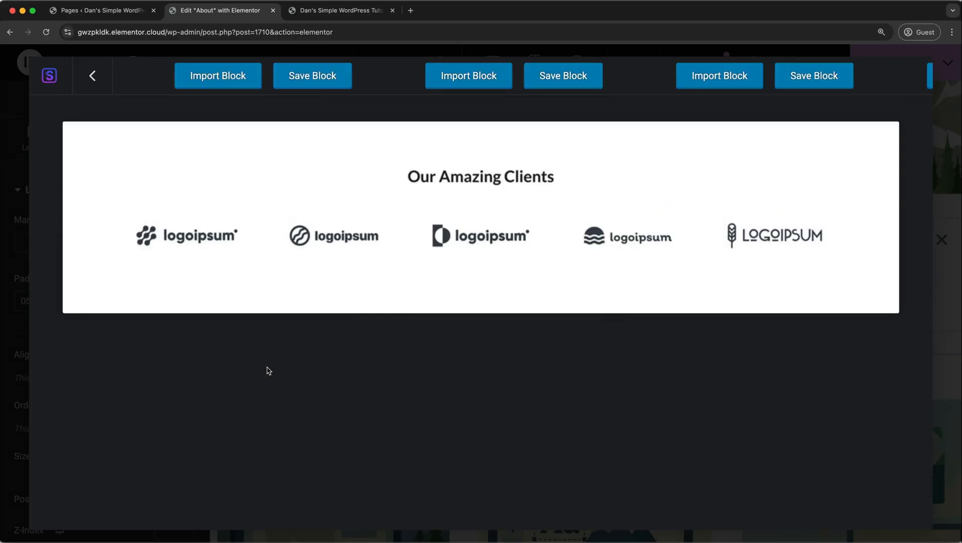
click(238, 99)
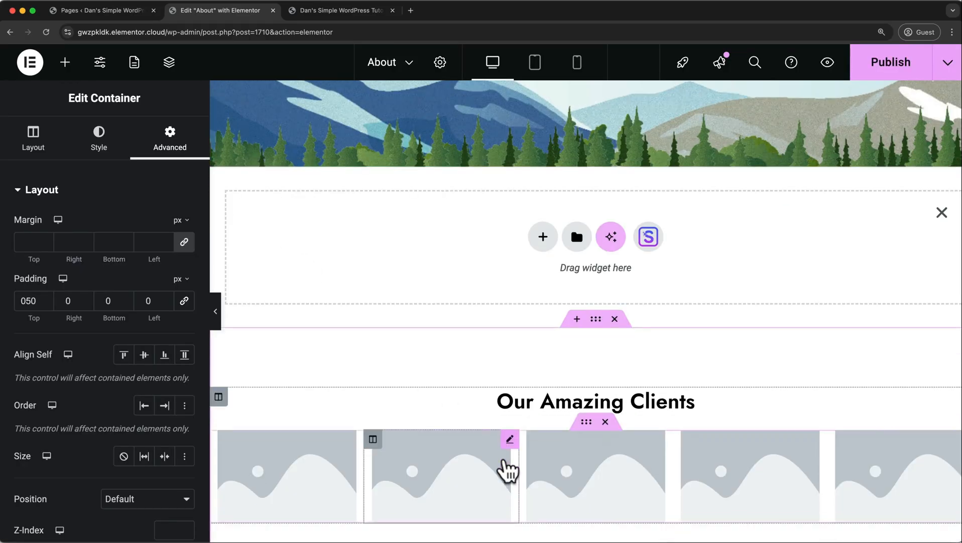
Import the Home page of the Hope template above the client logos and close the empty insertion area.
scroll(504, 462, up, 1)
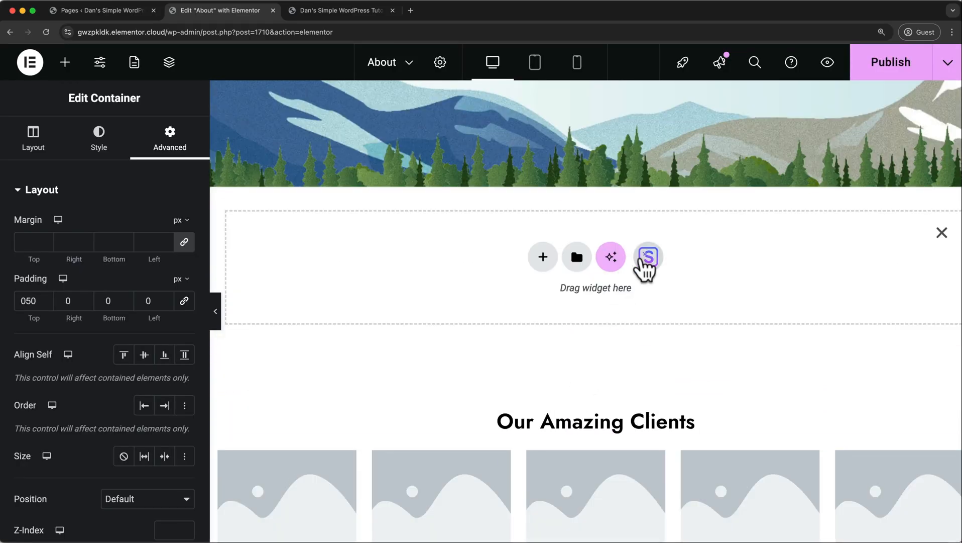
click(648, 257)
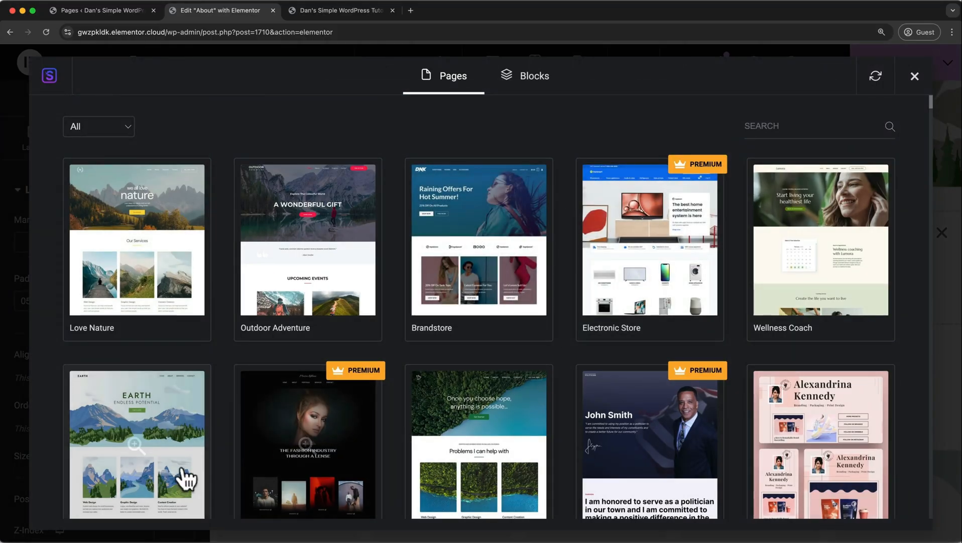
scroll(170, 480, down, 3)
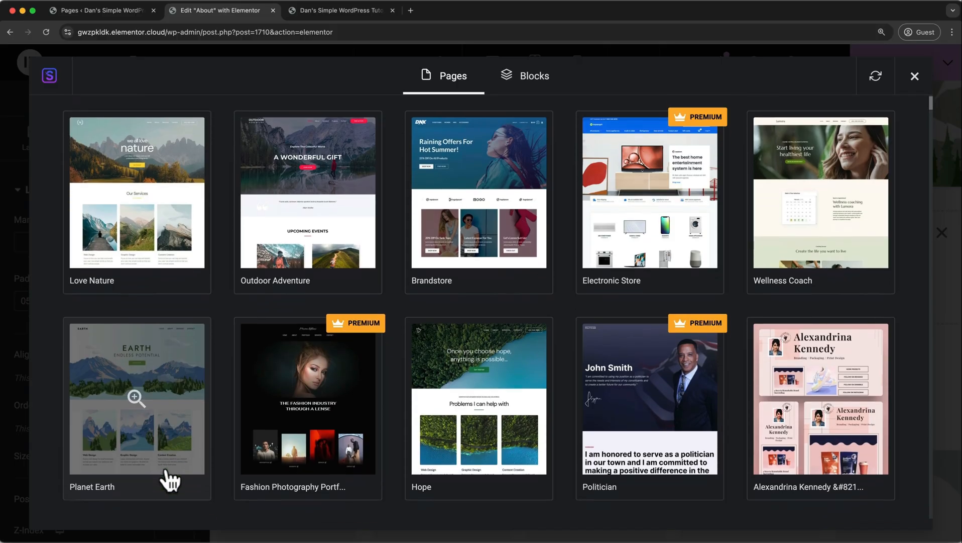
click(440, 417)
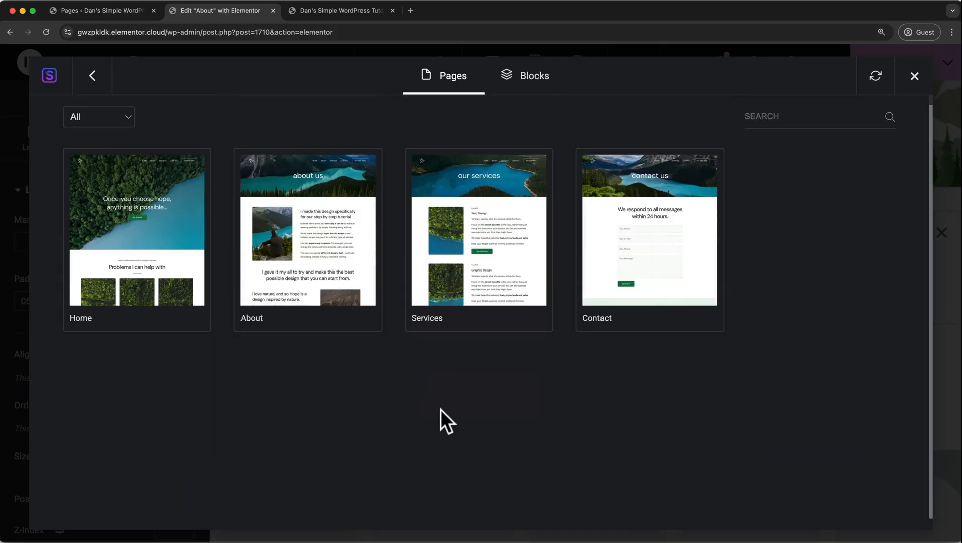
click(161, 306)
scroll(162, 300, down, 3)
scroll(162, 300, down, 10)
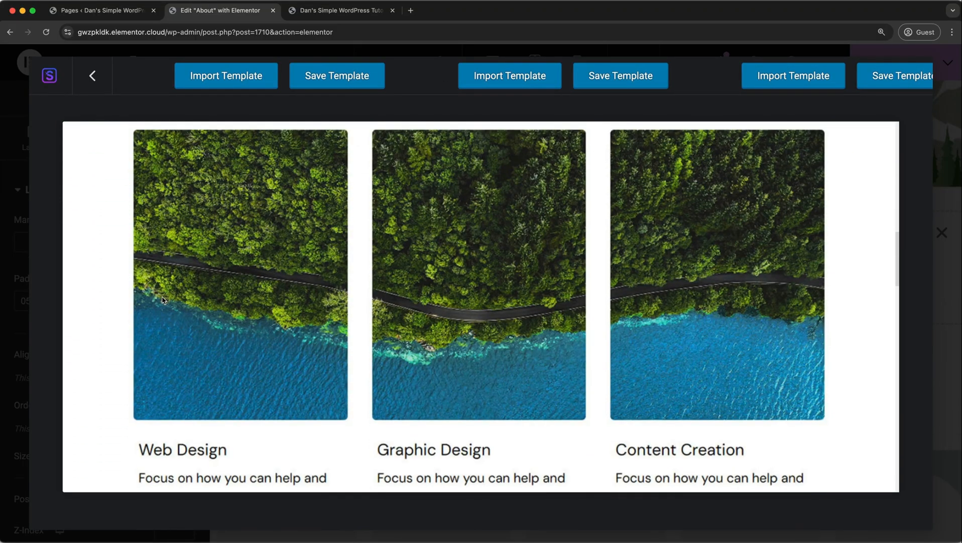
click(217, 91)
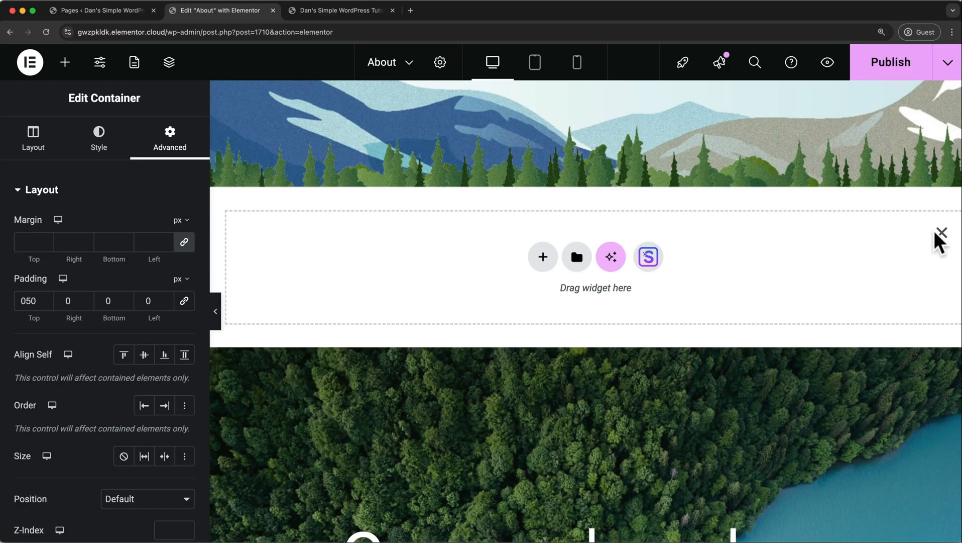
click(941, 232)
Delete the imported "Once you choose hope" hero and the "Problems I can help with" section above the client review.
scroll(808, 285, down, 3)
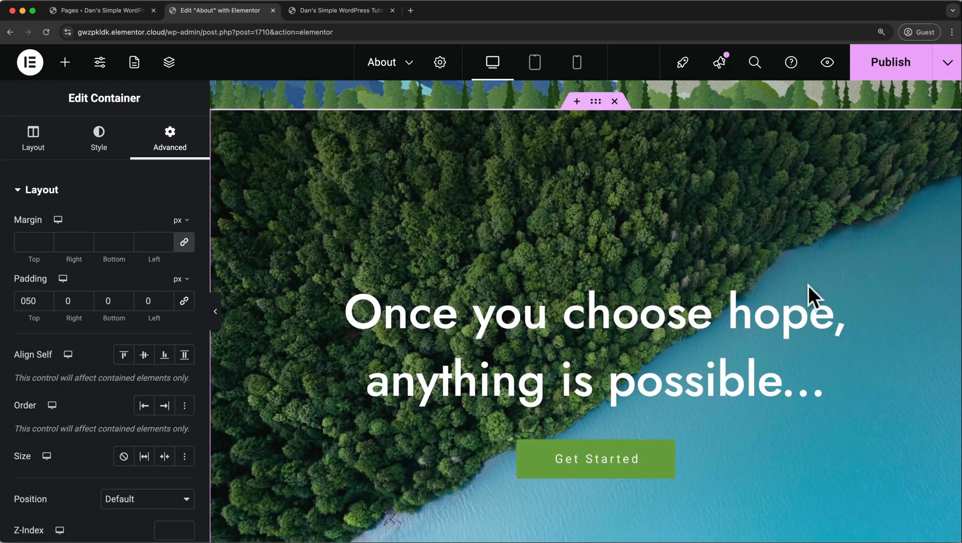
scroll(808, 284, down, 3)
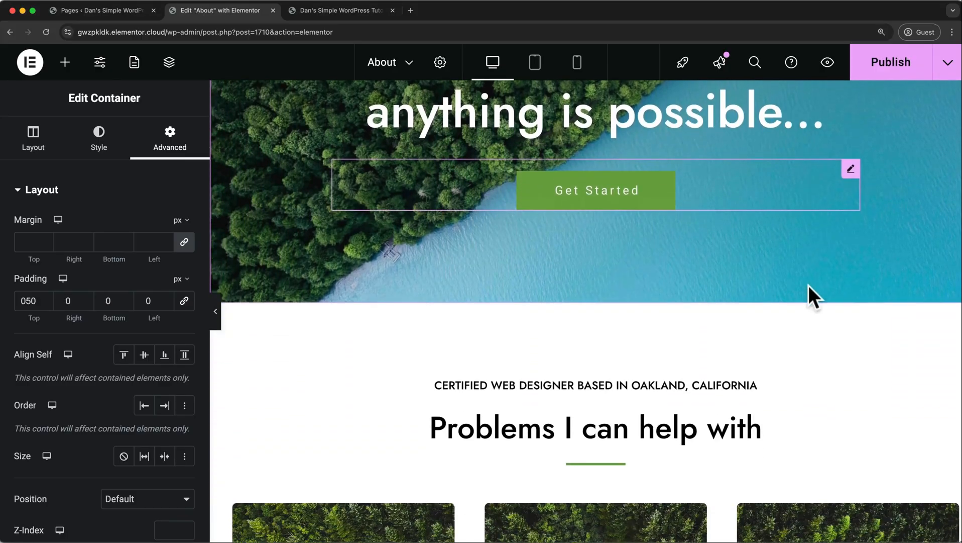
scroll(808, 285, up, 7)
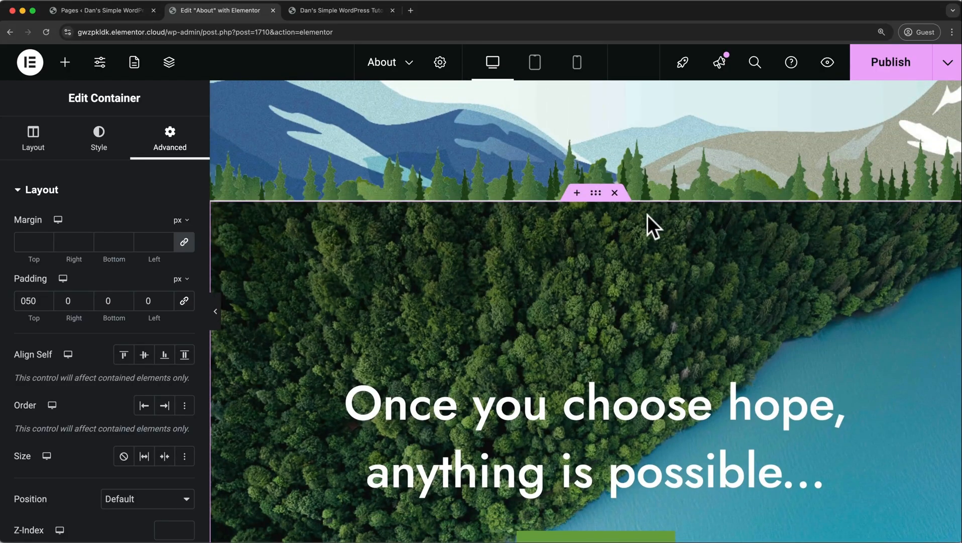
scroll(620, 229, down, 1)
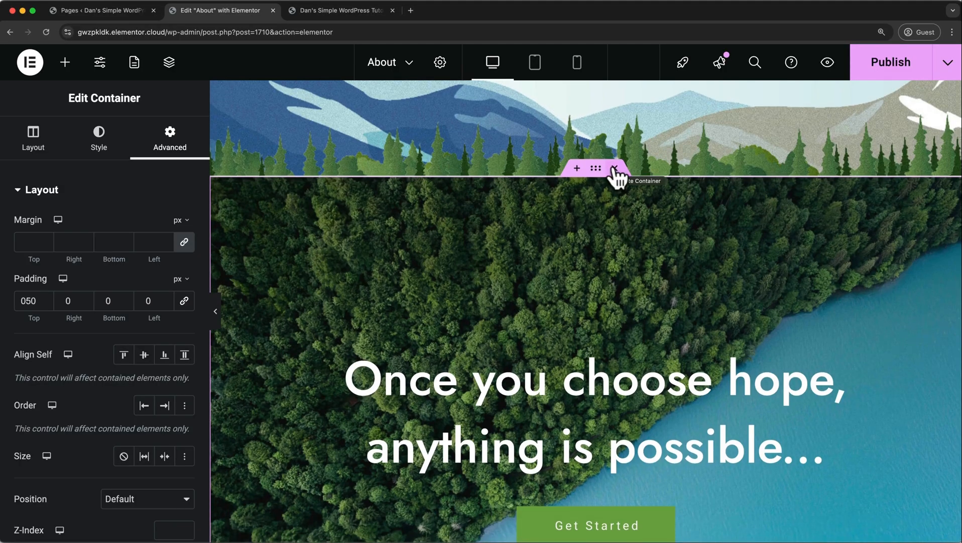
click(614, 169)
click(614, 168)
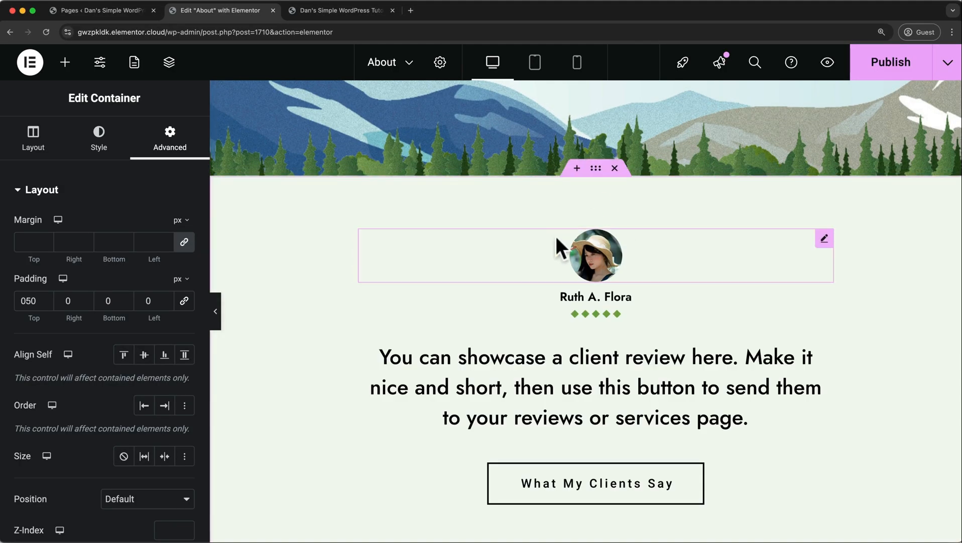
Delete the imported Welcome section and the "Insert a call to action" section below the client review.
scroll(629, 350, down, 7)
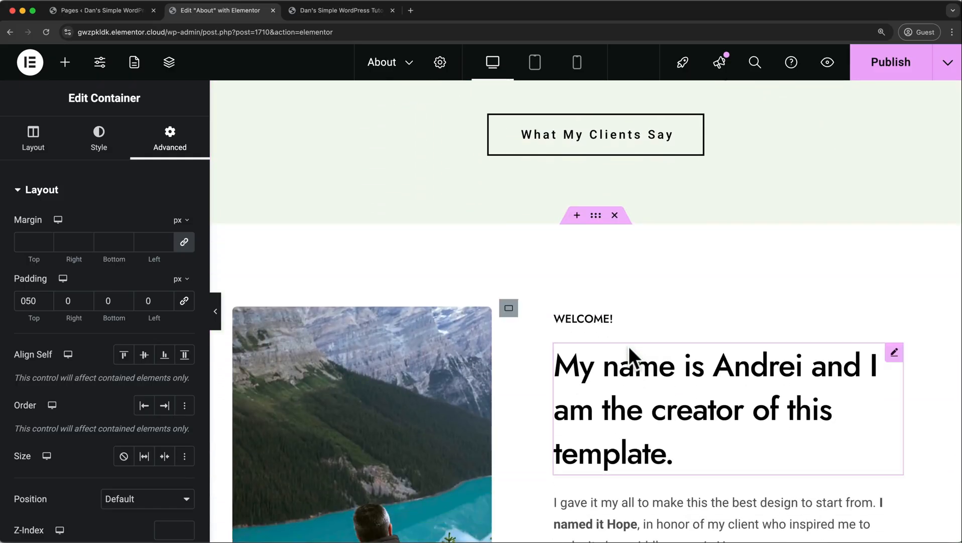
click(615, 215)
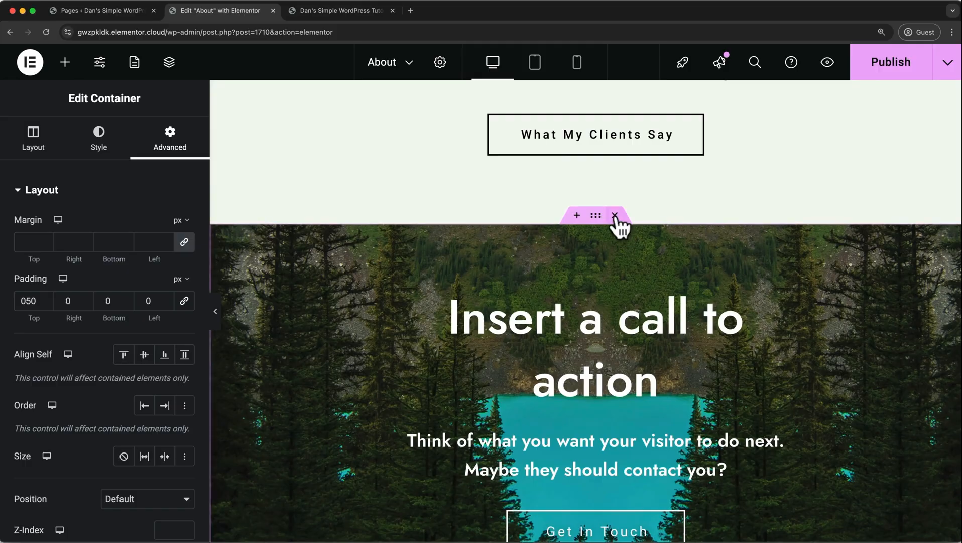
click(615, 215)
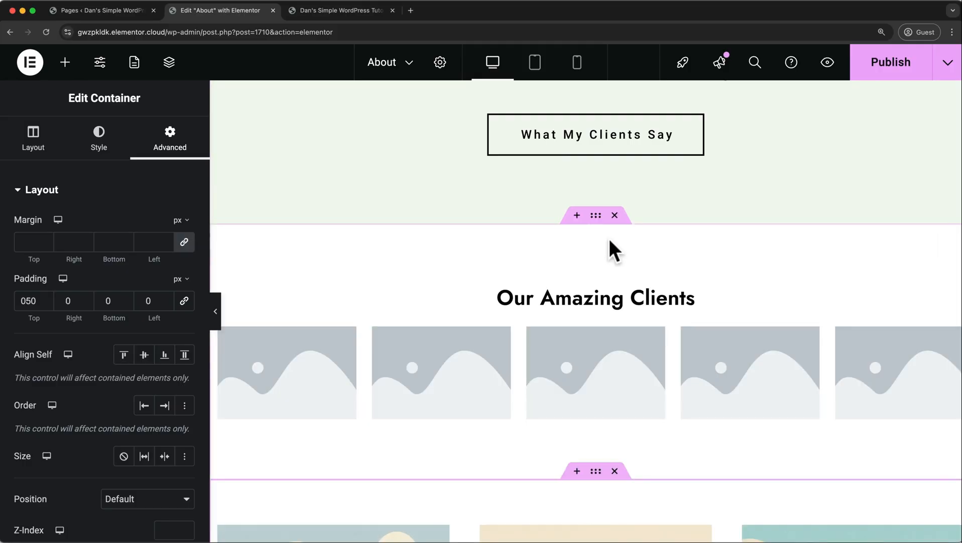
Save the About page as a draft and view the page on the website.
scroll(540, 303, up, 6)
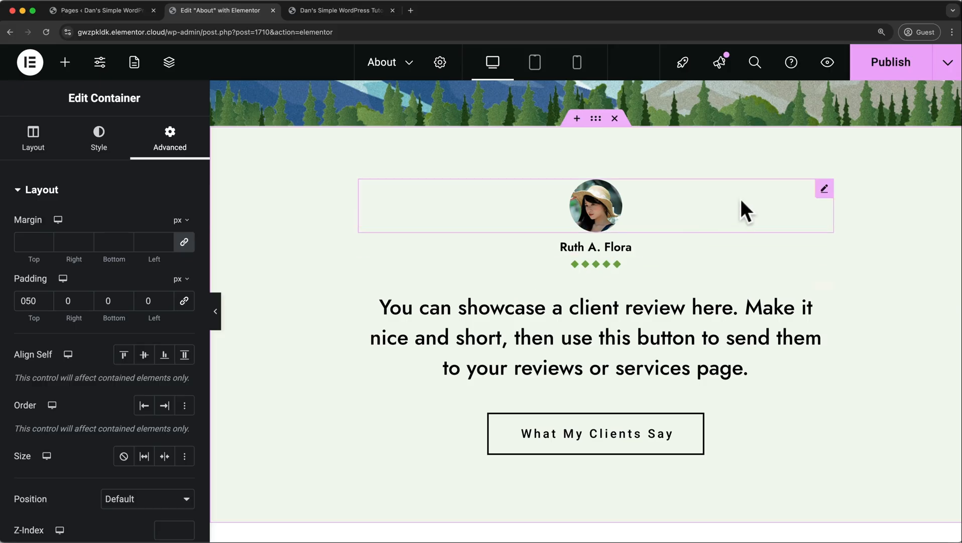
click(948, 63)
click(909, 102)
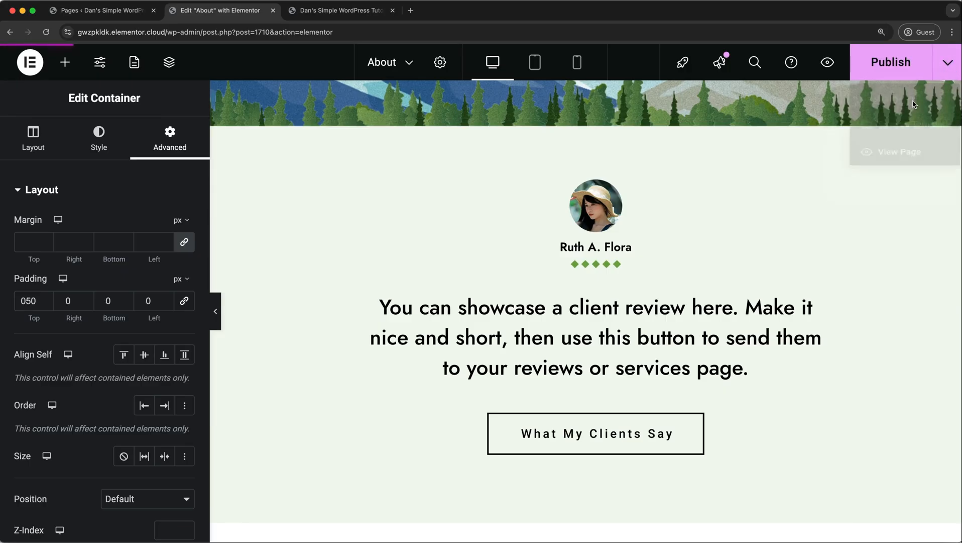
click(948, 63)
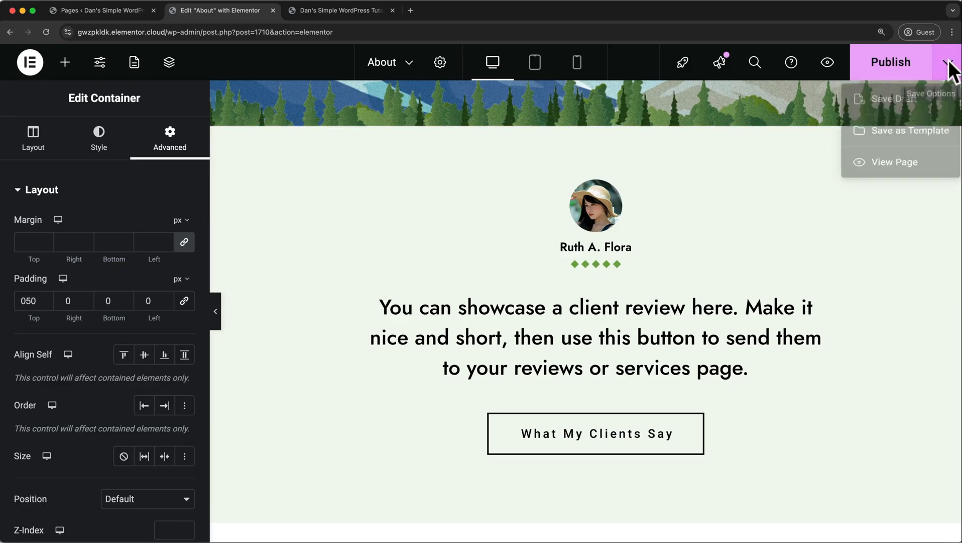
click(904, 169)
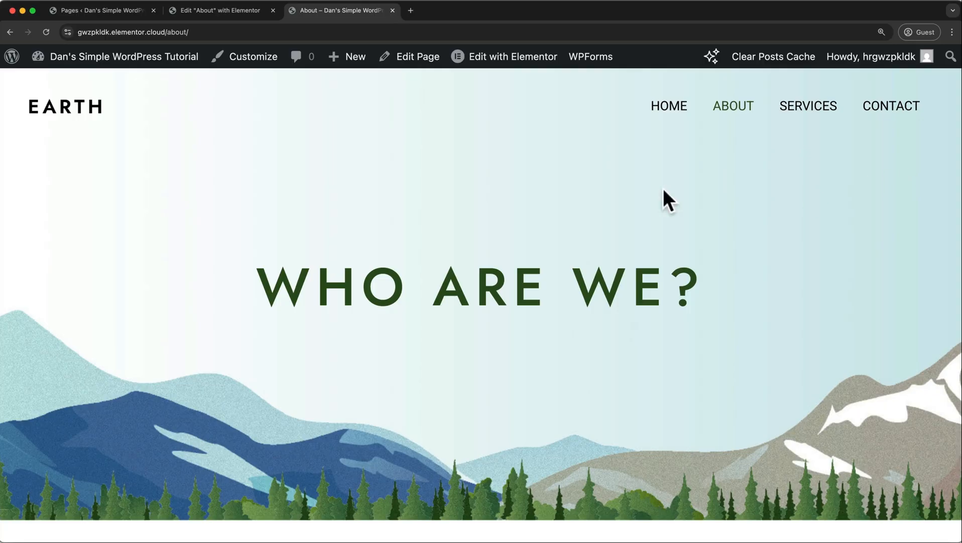
Open the theme customizer's global typography settings and try the Rubik / Karla and Montserrat / Source Sans Pro presets.
click(240, 67)
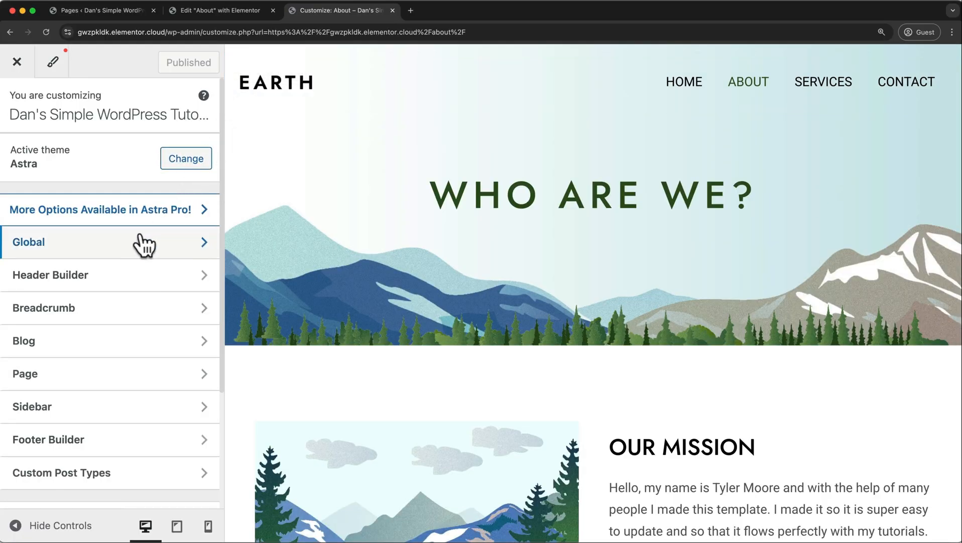
click(144, 245)
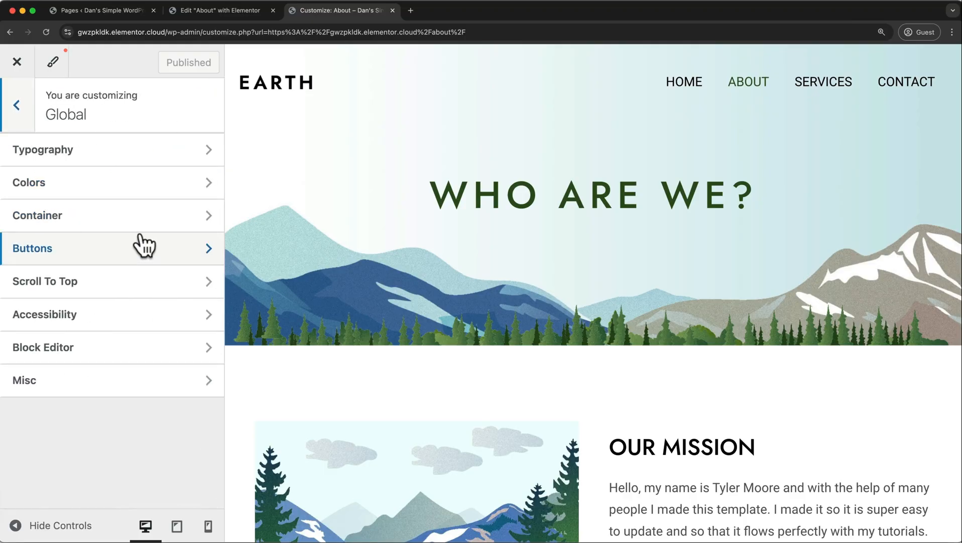
click(128, 149)
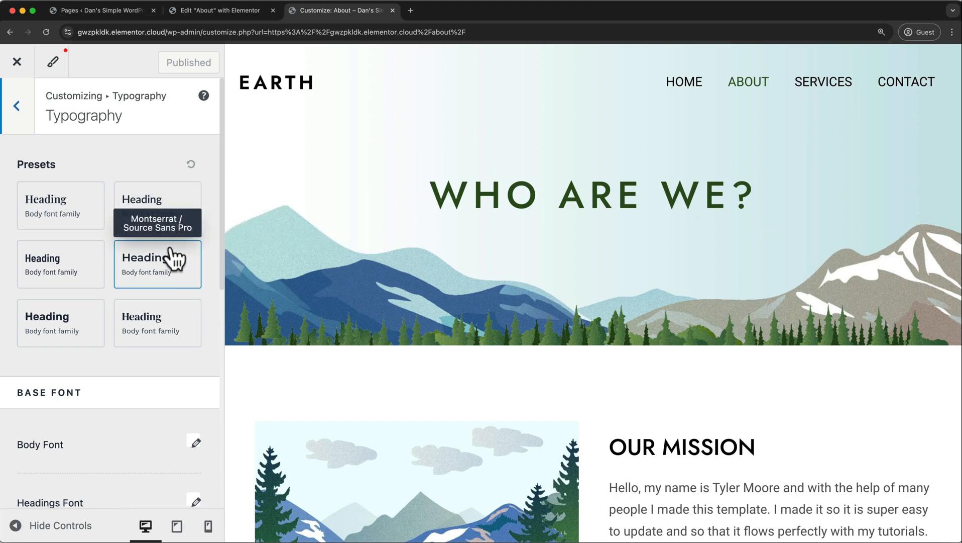
click(94, 333)
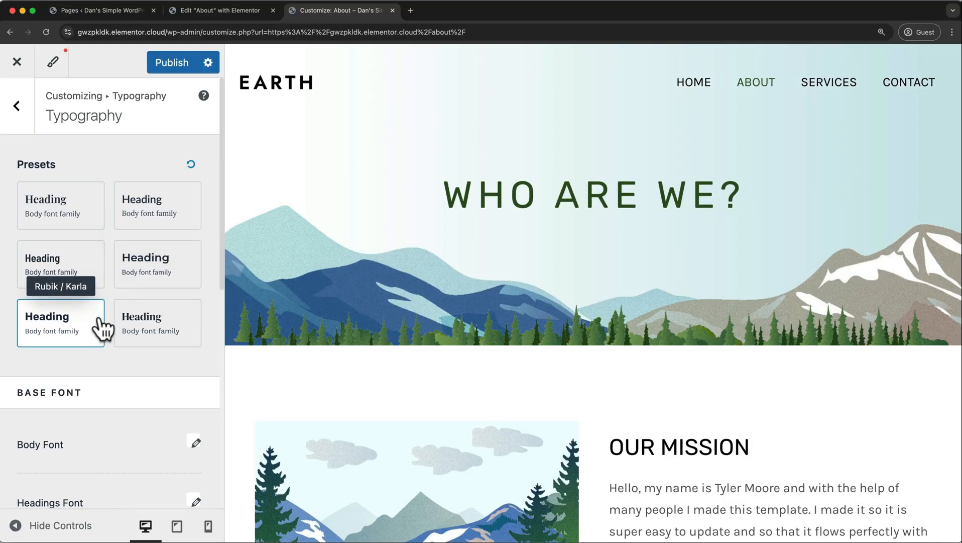
click(133, 282)
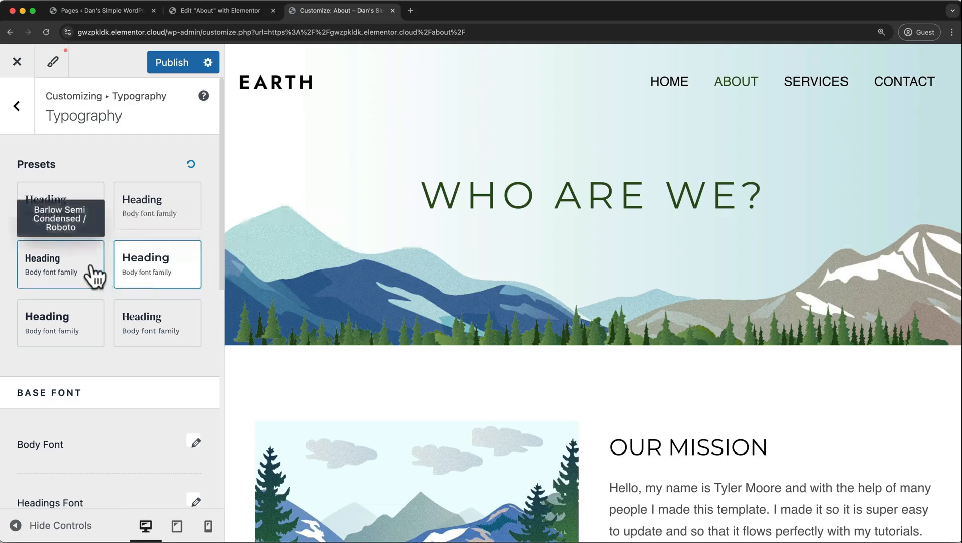
Try the Barlow Semi Condensed / Roboto typography preset and reset the font presets.
click(94, 275)
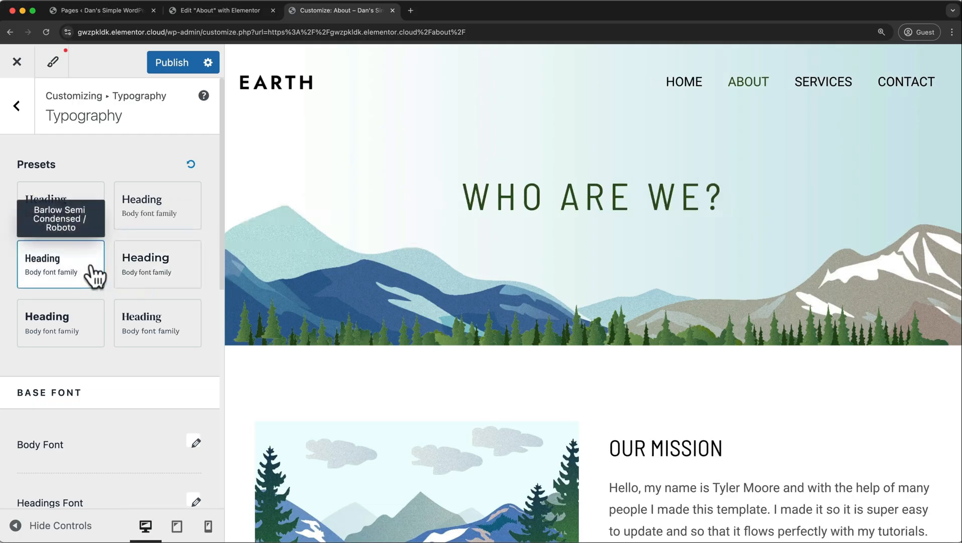
click(192, 163)
scroll(195, 163, down, 5)
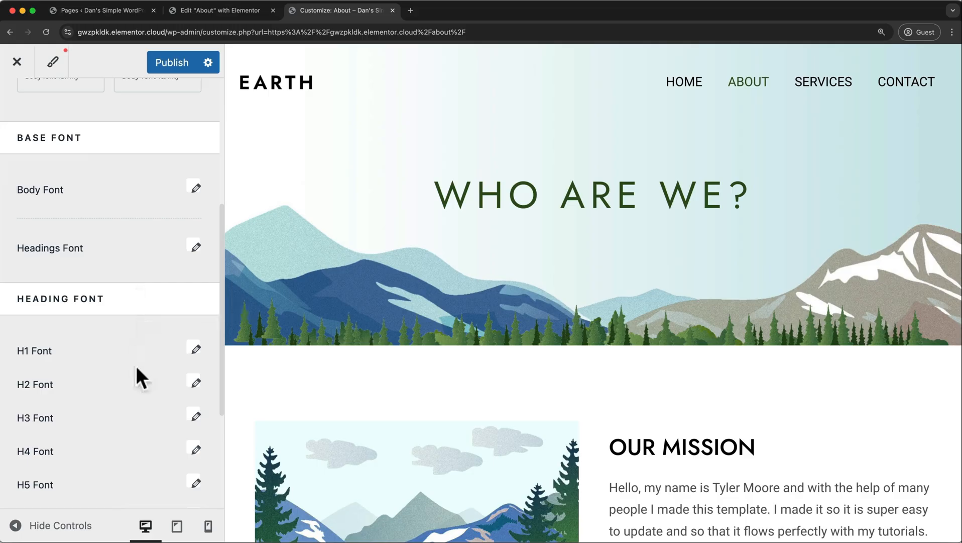
Try the Semi-Bold 600 weight for the body font and set it back to Normal 400.
scroll(136, 369, down, 2)
scroll(135, 365, up, 5)
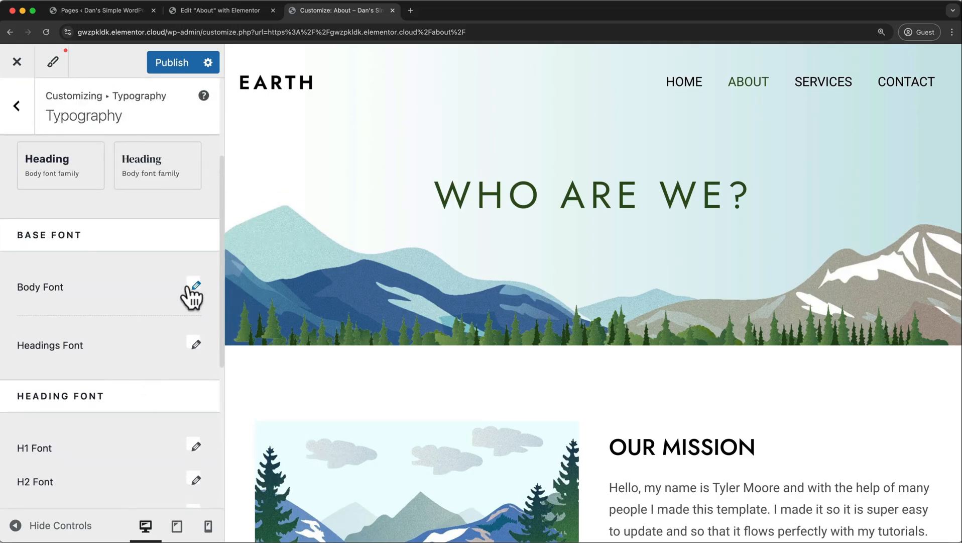
click(193, 287)
click(180, 419)
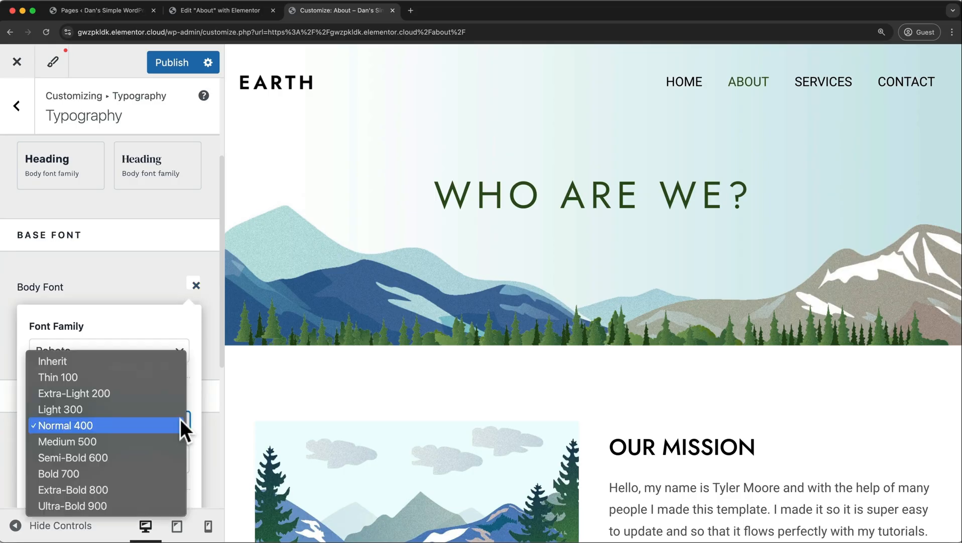
click(161, 455)
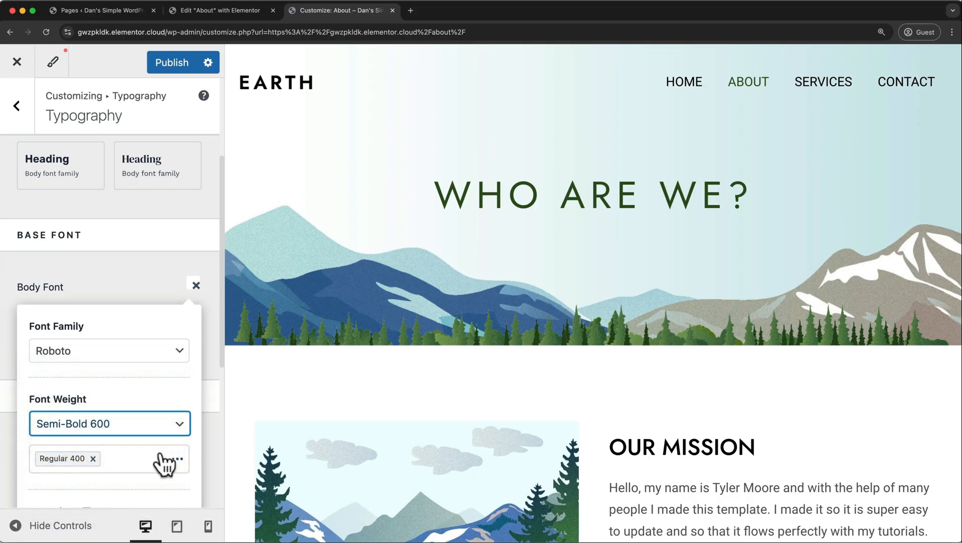
click(163, 422)
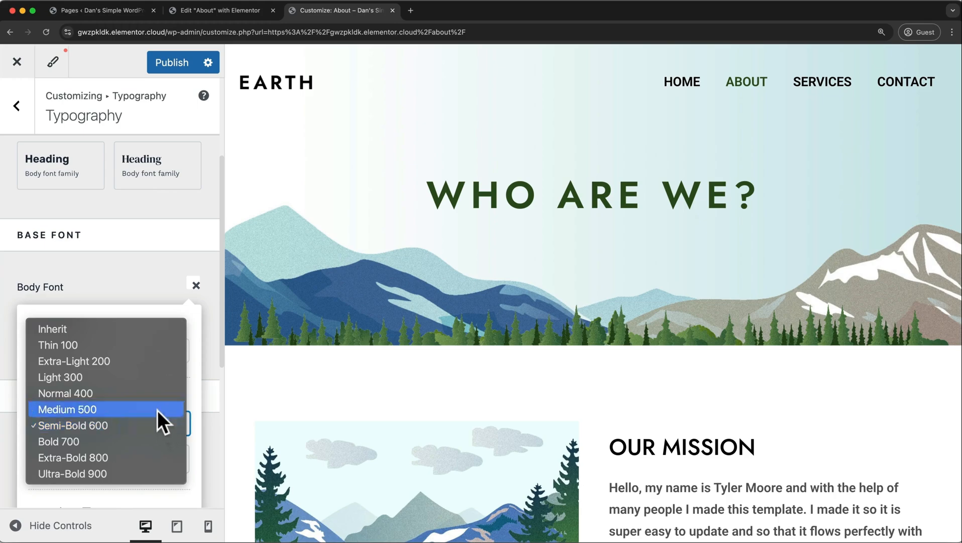
click(152, 395)
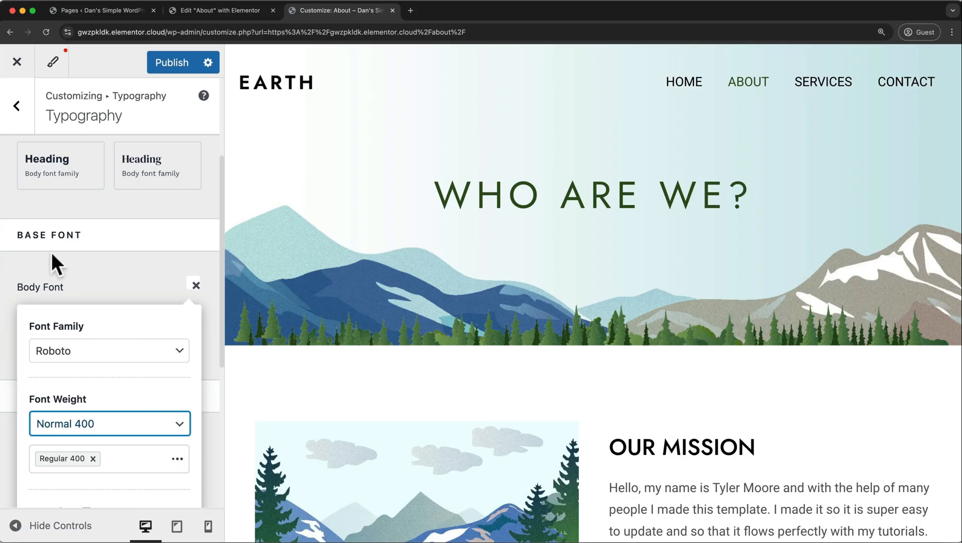
Try the Style 2, Style 3 and Dark global color palettes, restore the Default palette and look over the theme colors.
click(16, 105)
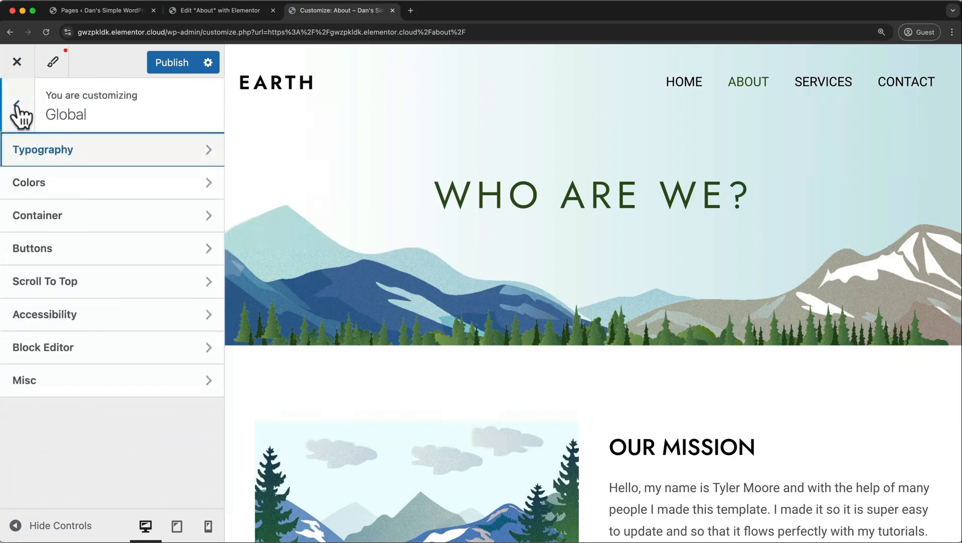
click(64, 190)
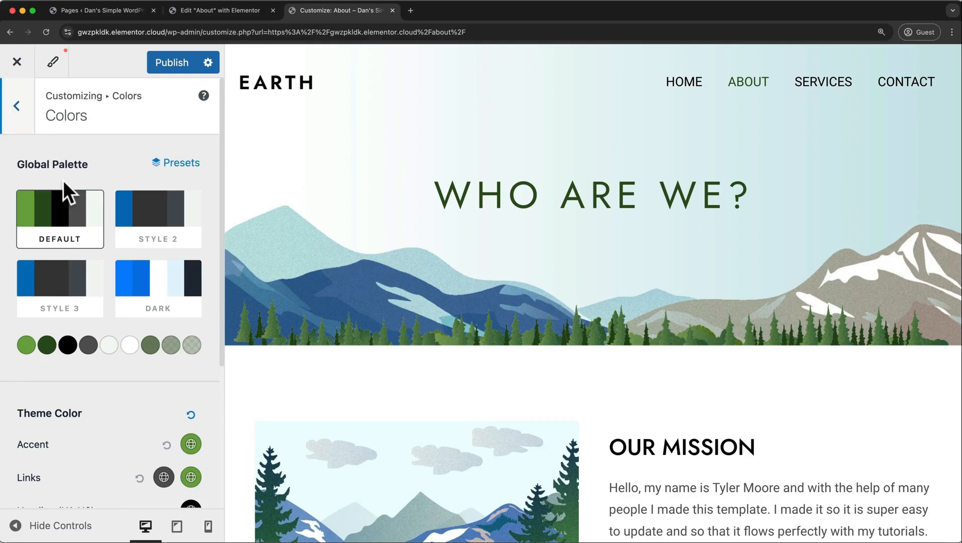
click(135, 221)
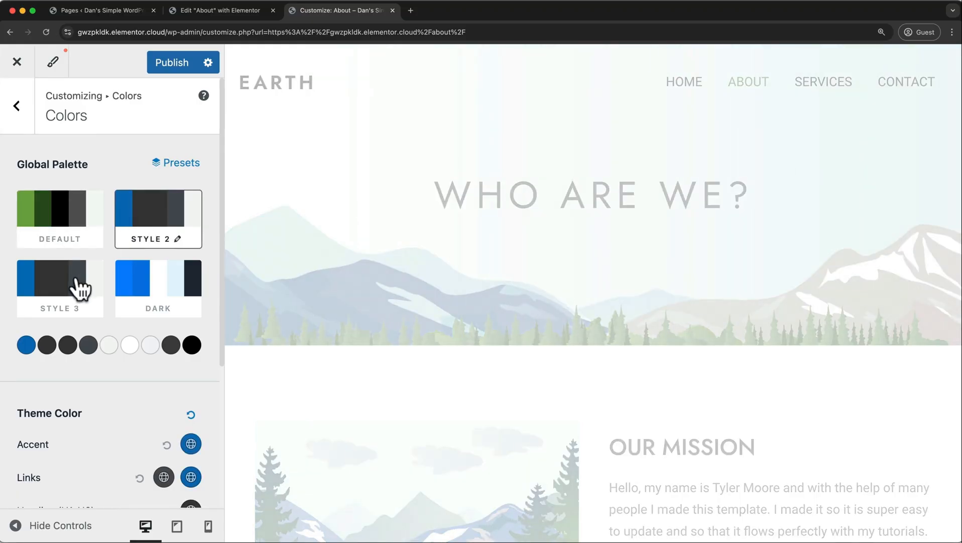
click(79, 288)
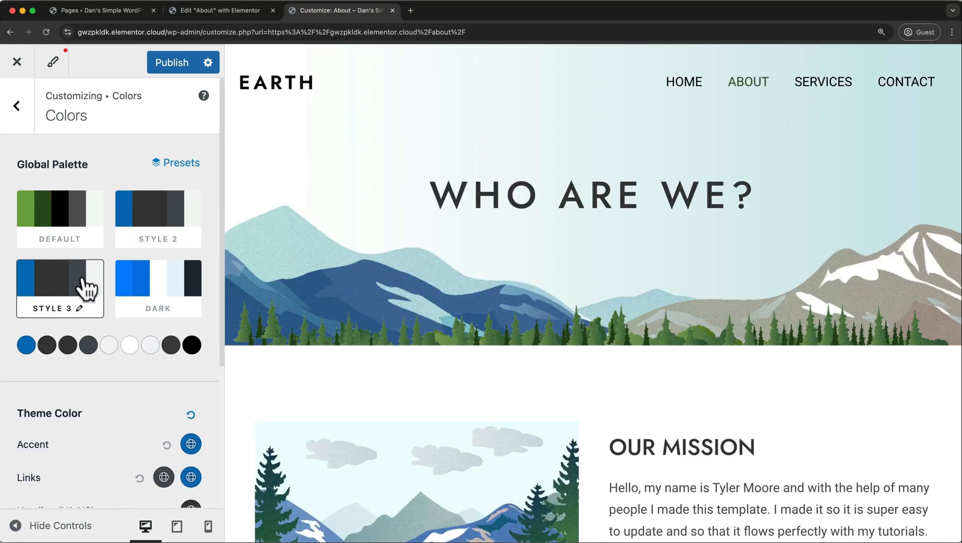
click(142, 283)
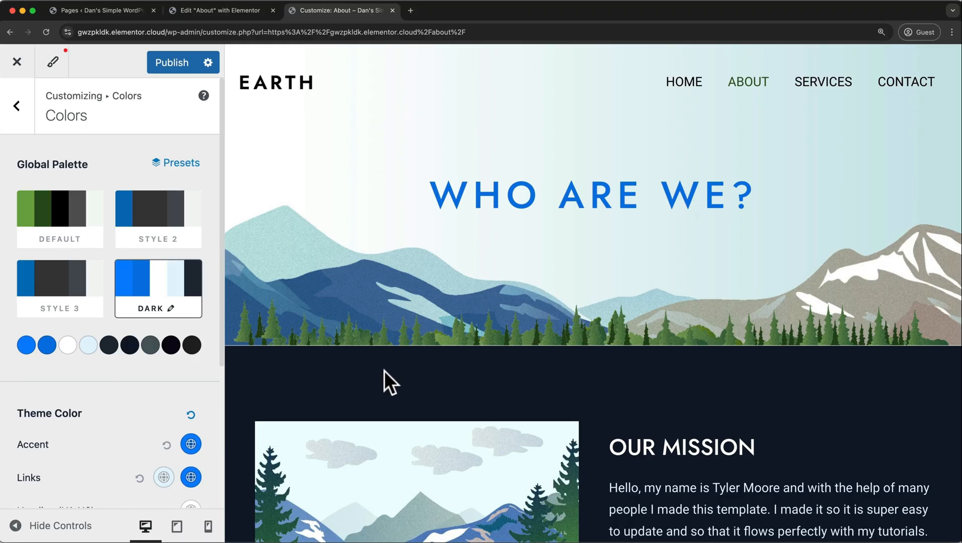
click(69, 235)
scroll(100, 354, down, 5)
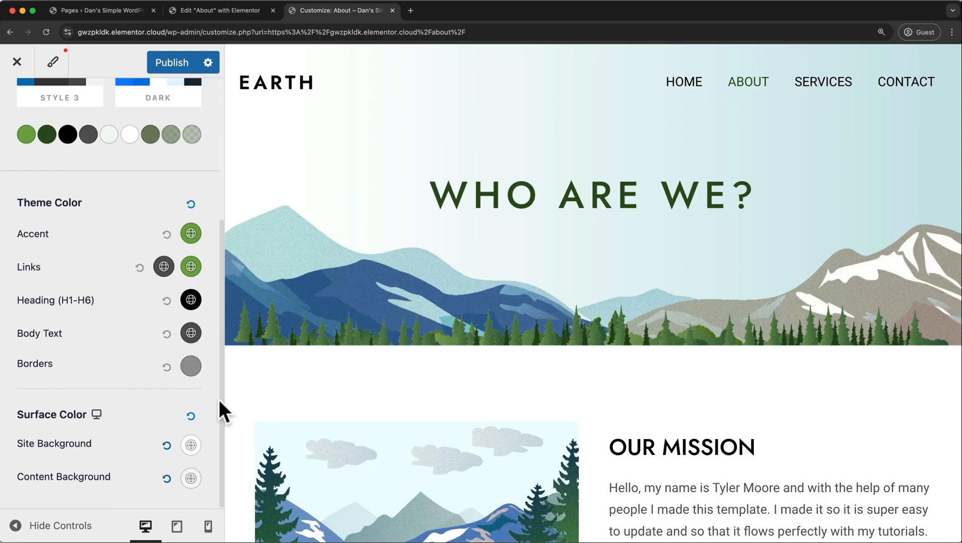
scroll(220, 400, up, 5)
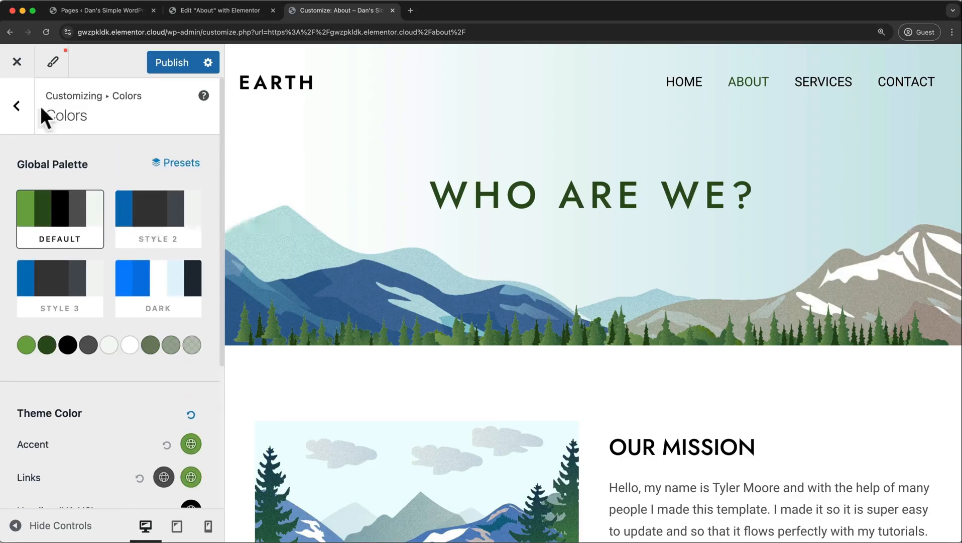
Look at the global button settings, publish the customizer changes and close the customizer.
click(20, 106)
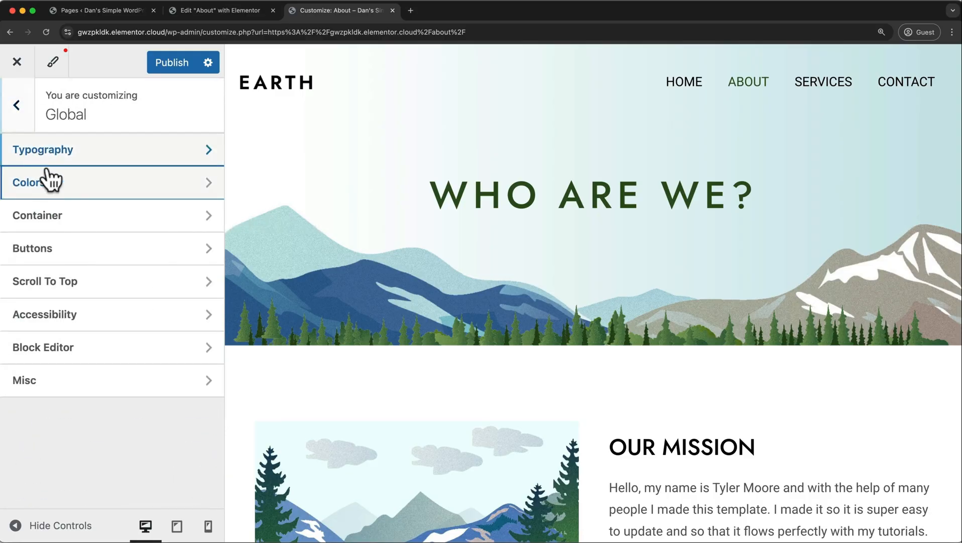
click(87, 257)
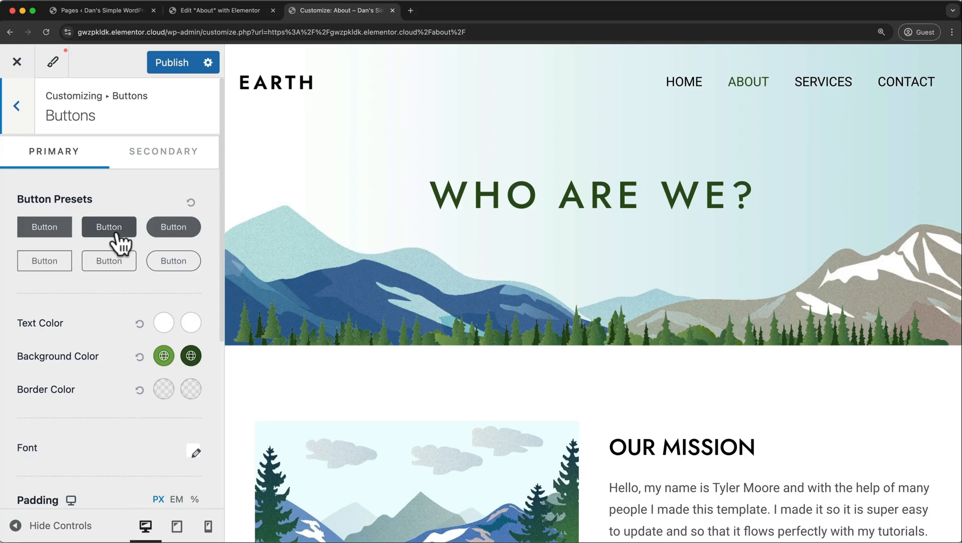
click(174, 62)
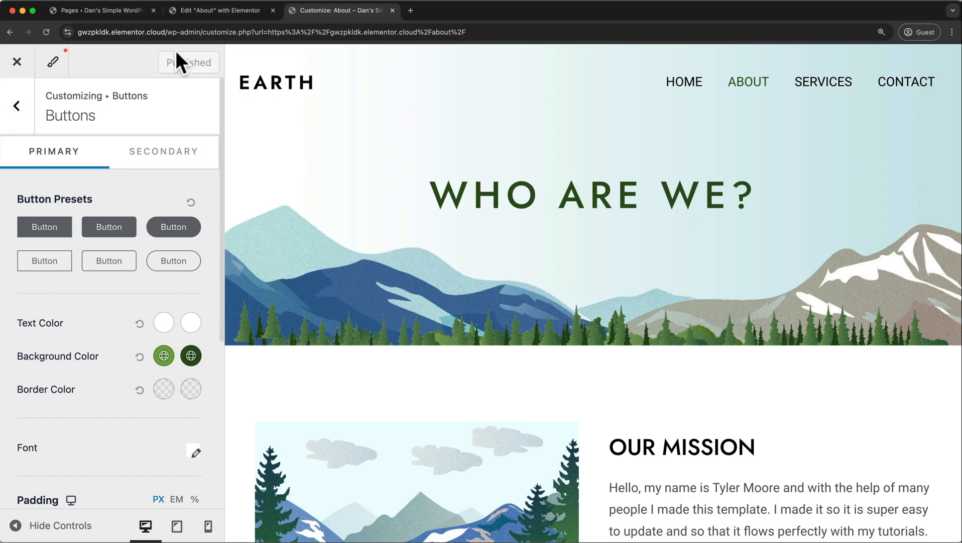
click(17, 62)
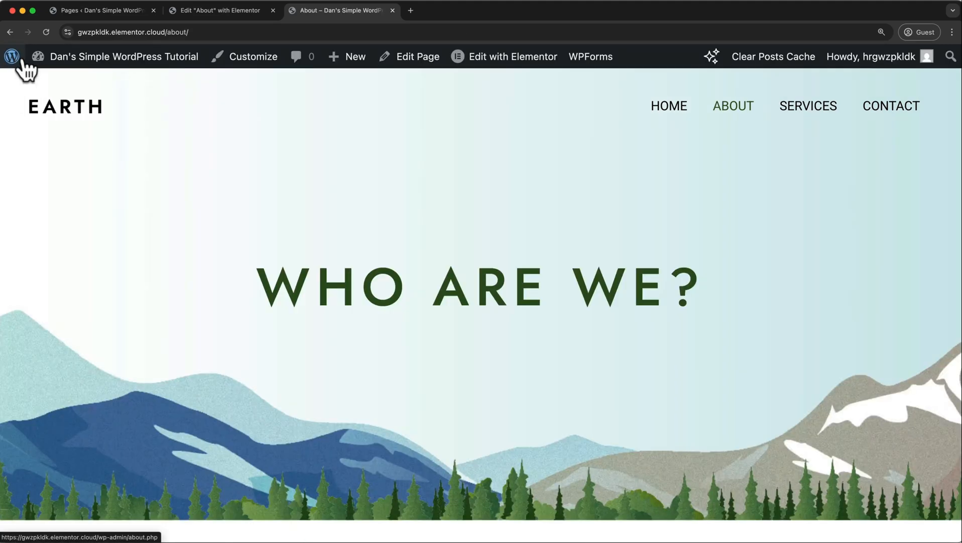
Open the site's Home page in the Elementor editor and review its layout in the tablet view.
click(668, 106)
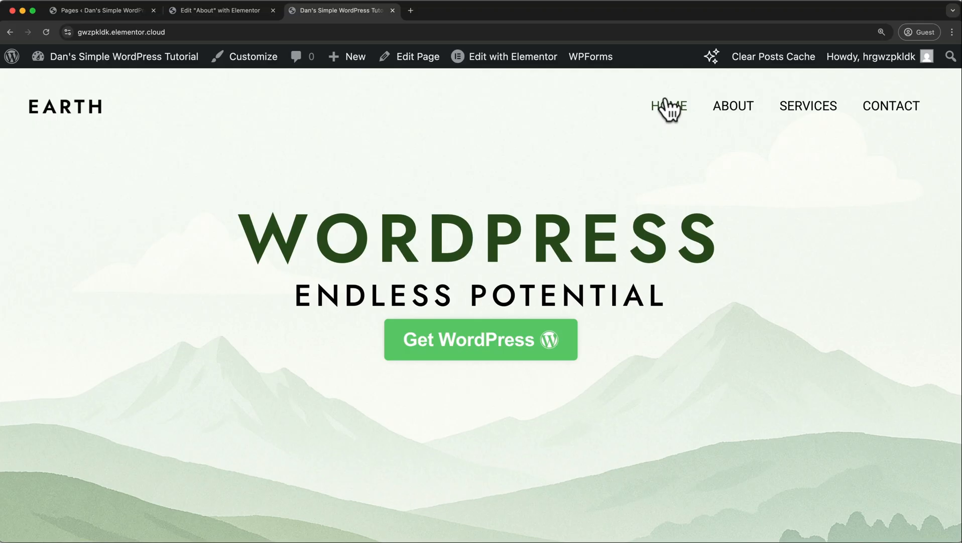
click(536, 61)
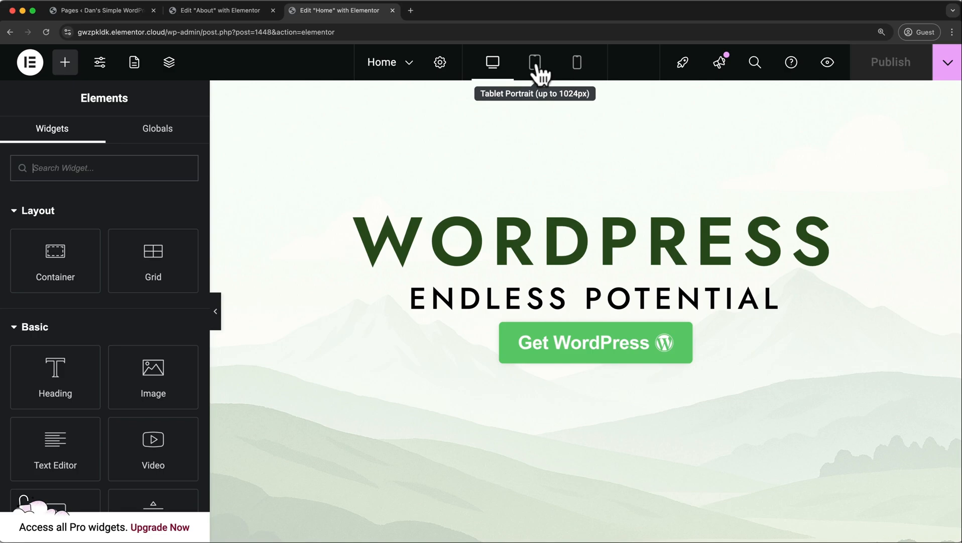
click(536, 62)
scroll(535, 145, down, 10)
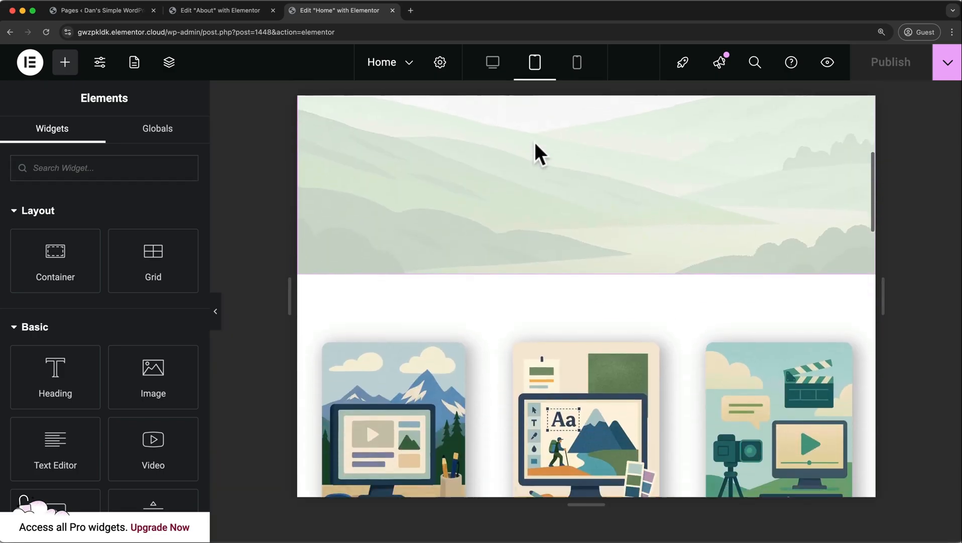
scroll(536, 143, down, 10)
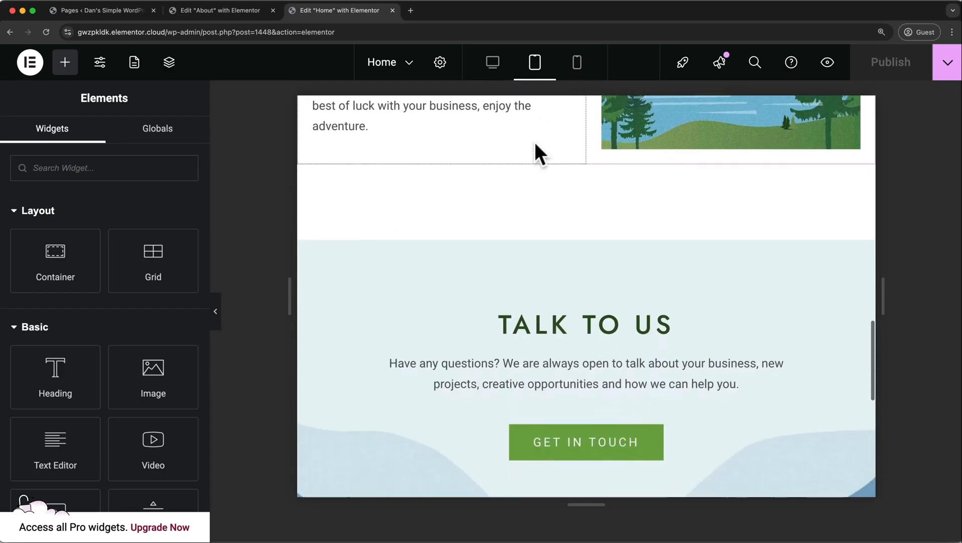
scroll(535, 143, up, 2)
scroll(534, 141, up, 15)
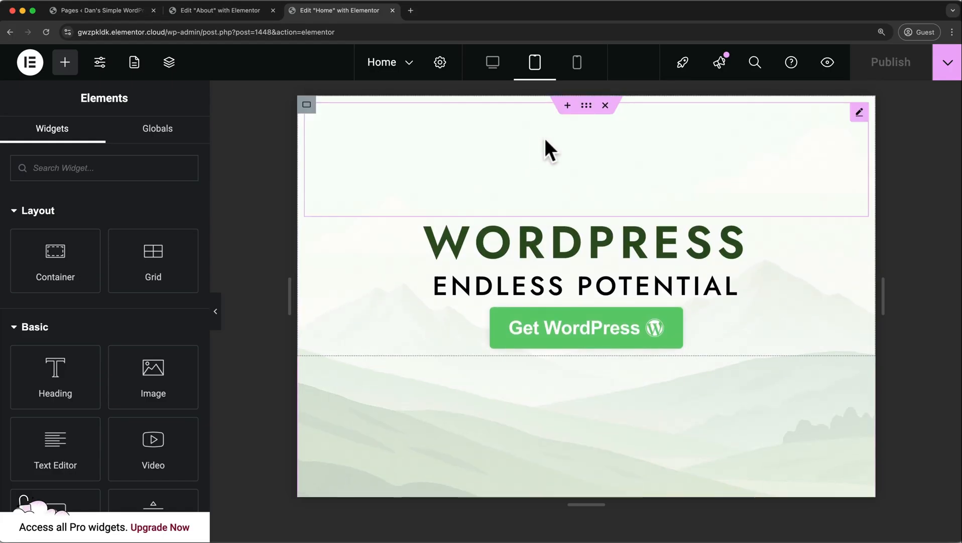
Switch to the mobile view and set the "WordPress" heading's font size to 40 px.
click(577, 63)
scroll(589, 143, down, 7)
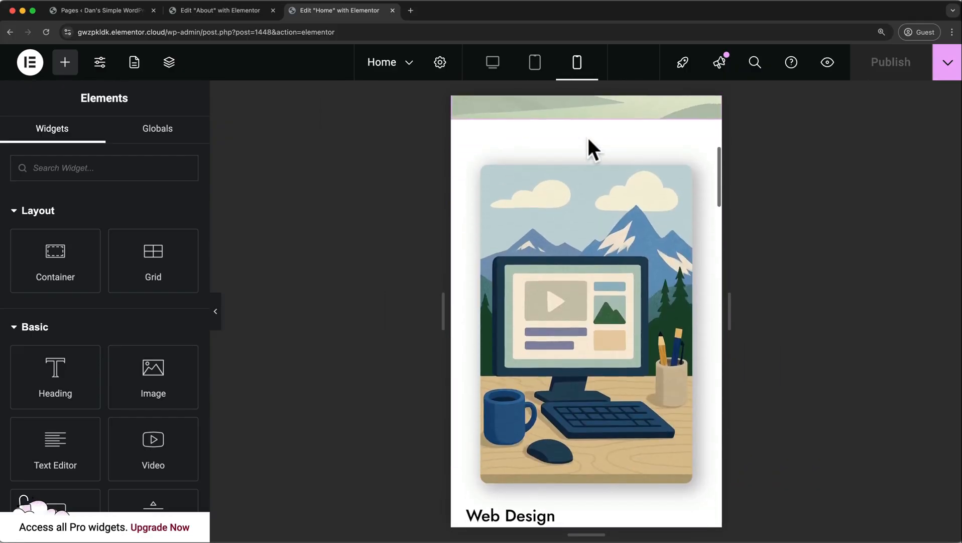
scroll(588, 136, down, 3)
scroll(576, 204, up, 10)
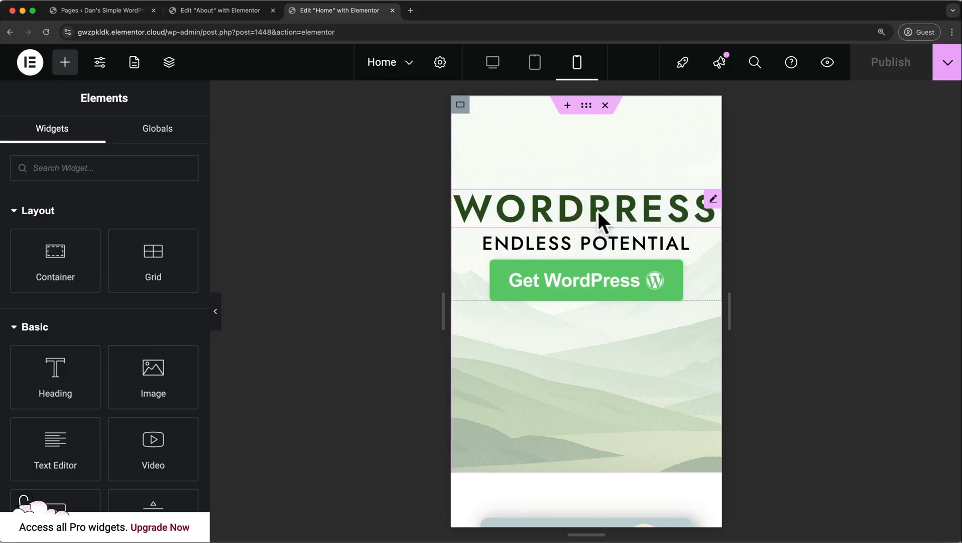
click(596, 209)
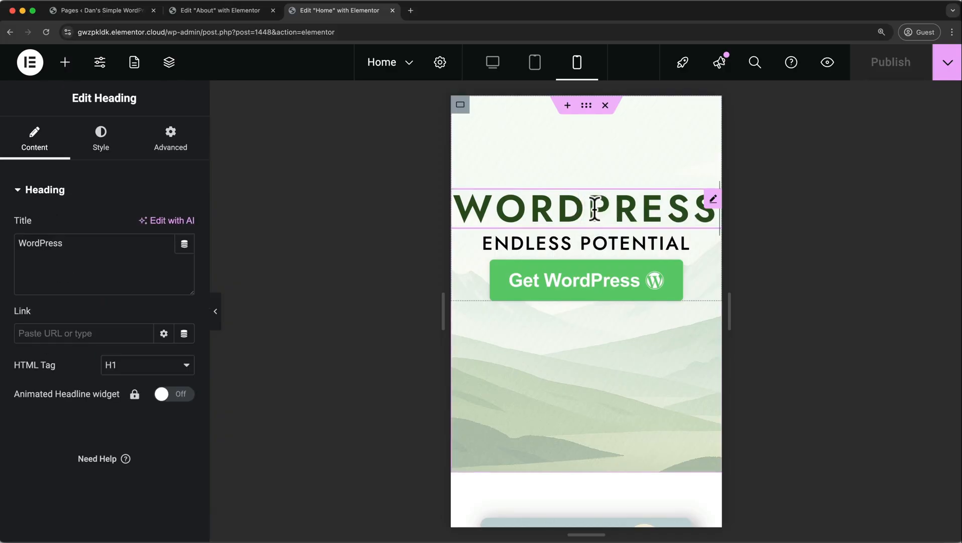
click(98, 143)
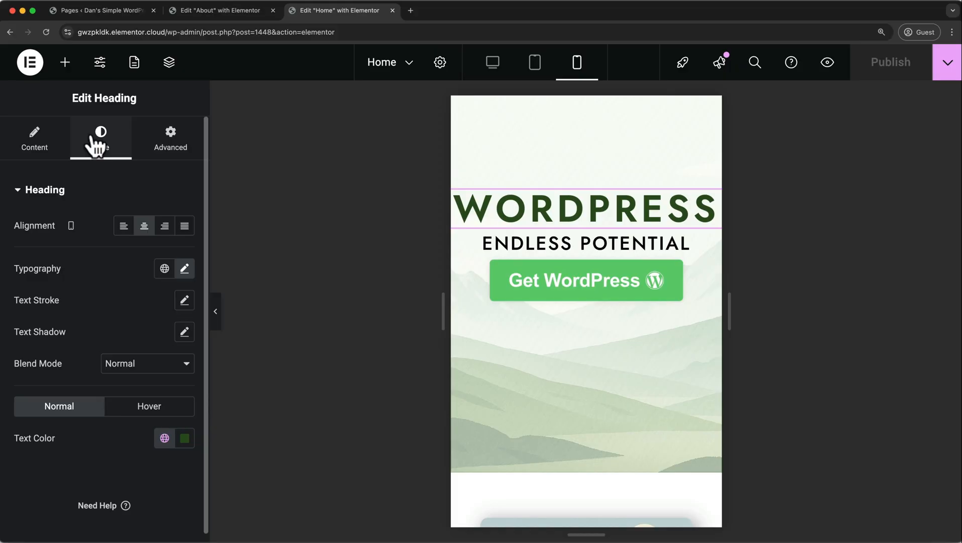
click(185, 272)
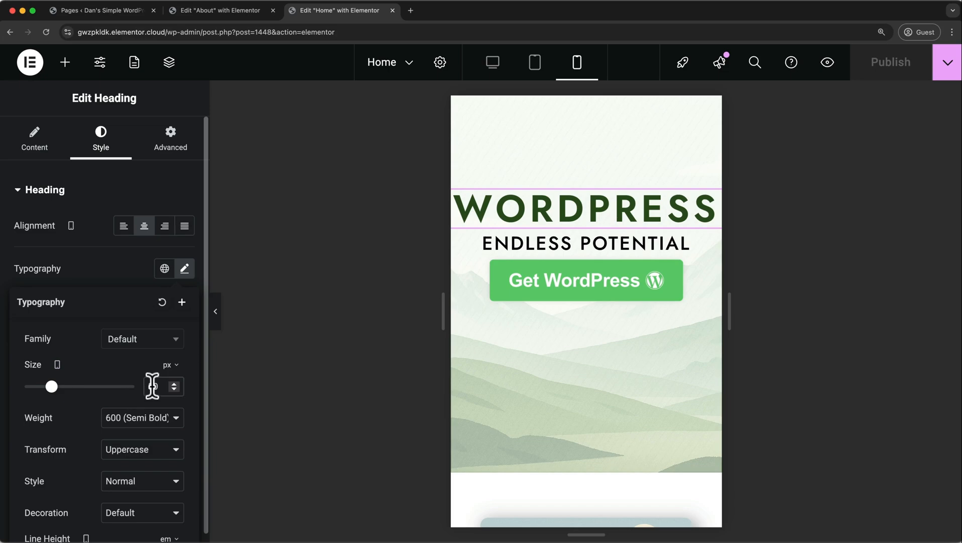
text(40)
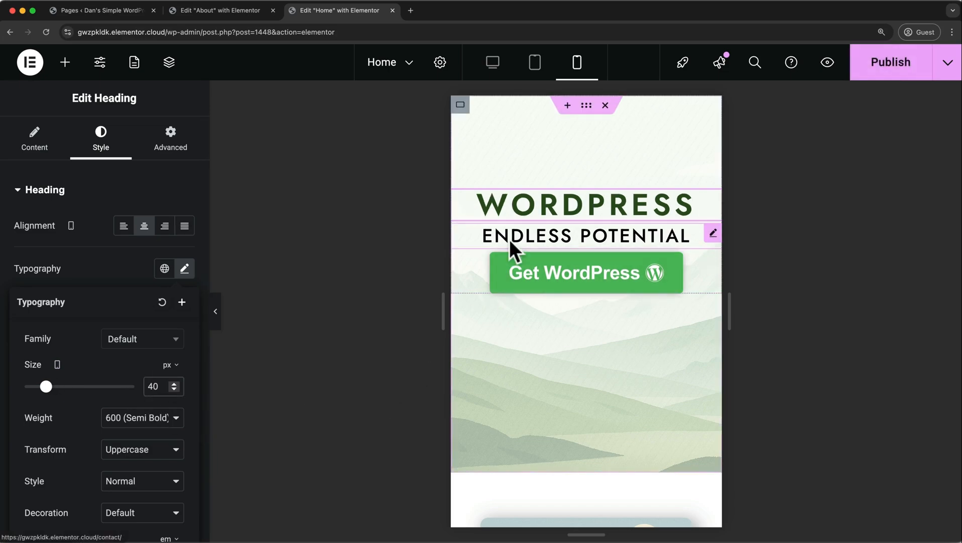
Set the mobile font size of the "Endless Potential" heading to 20 px.
click(512, 235)
click(121, 154)
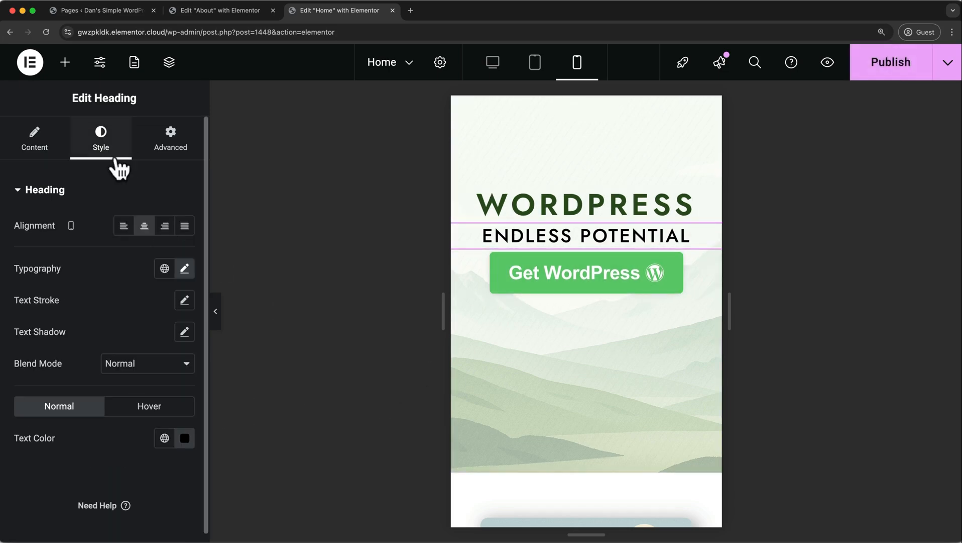
click(184, 268)
click(167, 381)
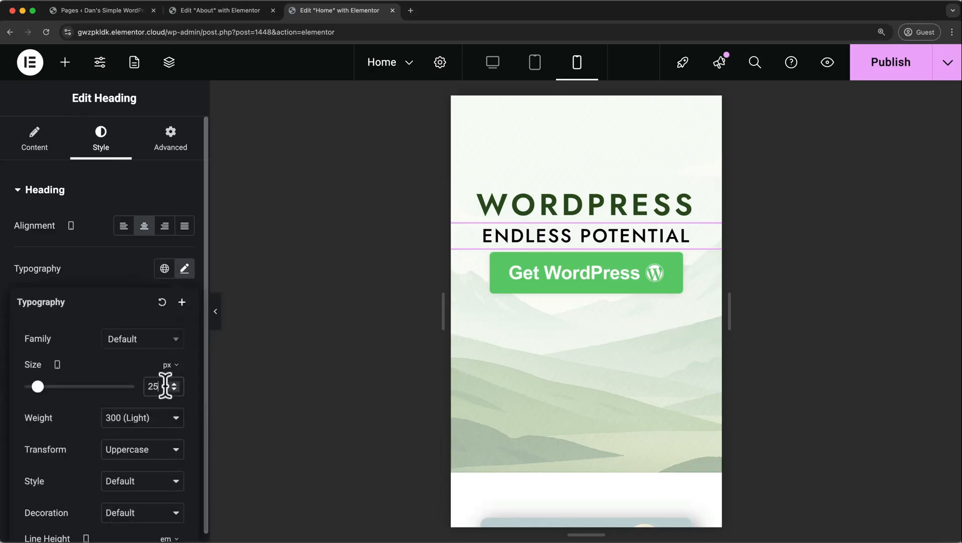
key(BackSpace)
text(0)
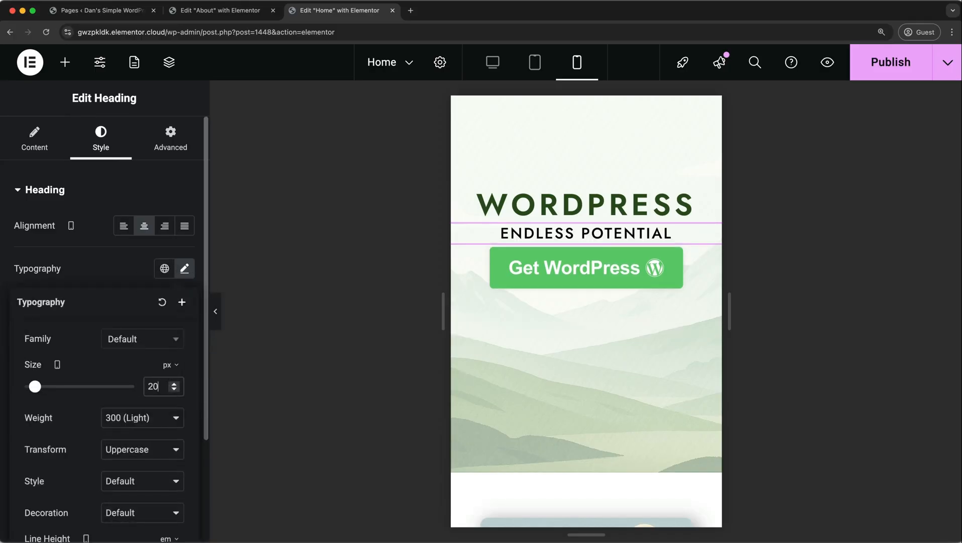
Check the "WordPress" heading's typography size in the desktop view and return to the mobile view.
click(497, 67)
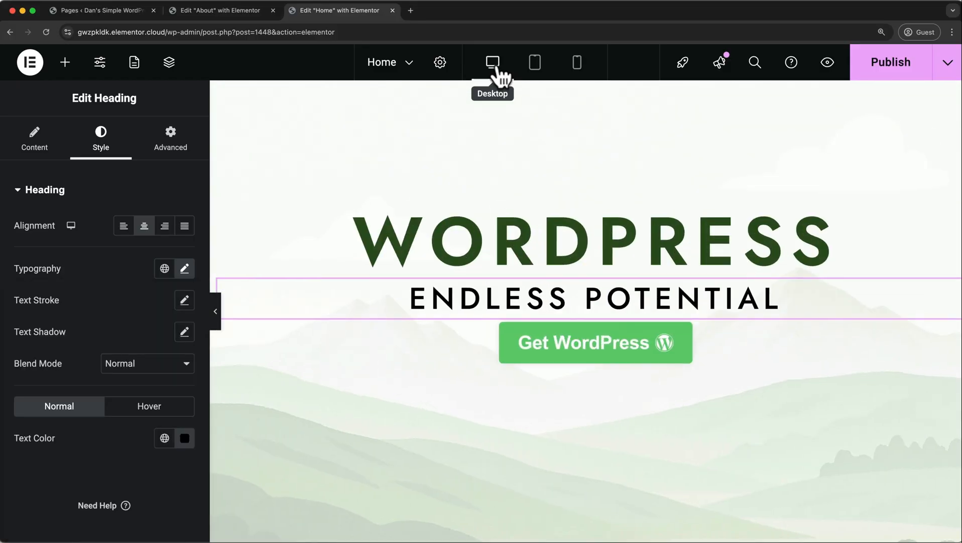
click(325, 223)
click(186, 269)
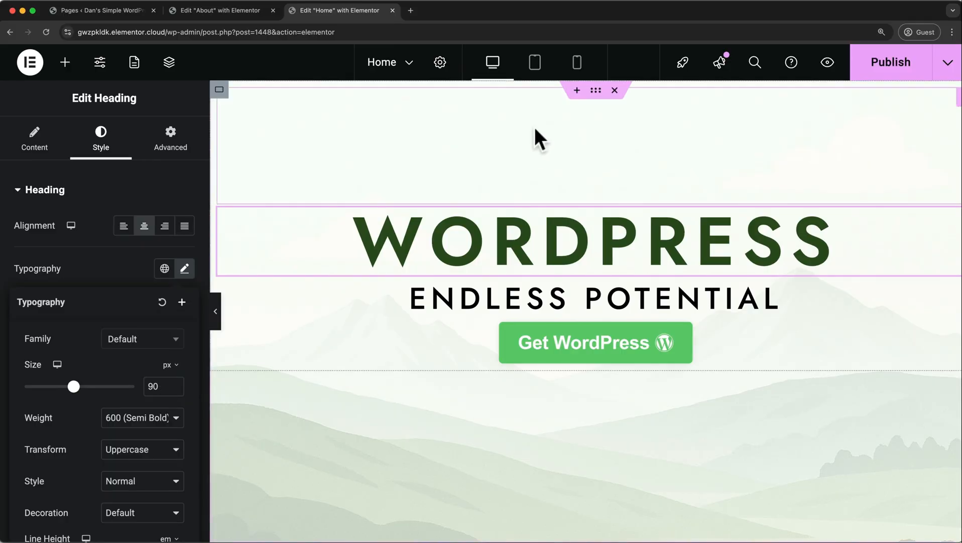
click(578, 63)
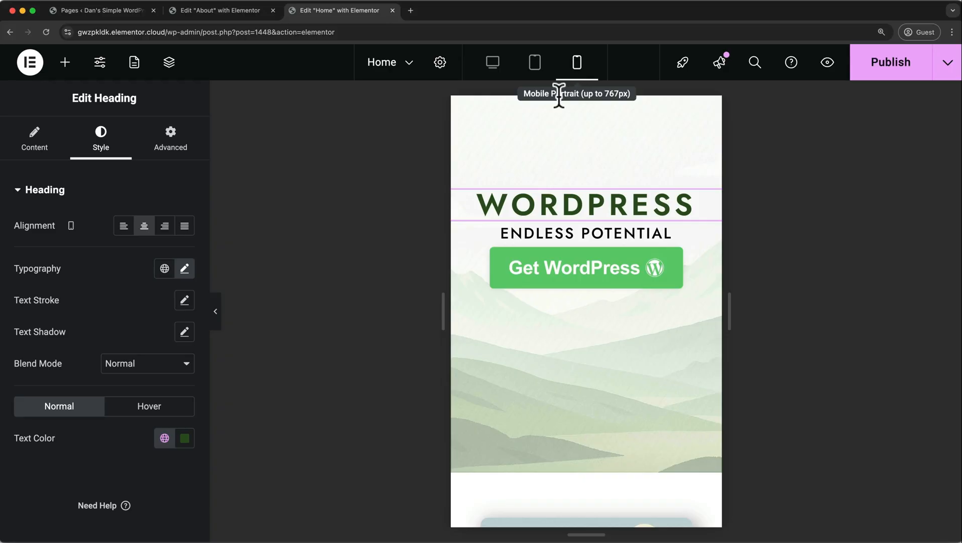
Unlink the "Get WordPress" button's mobile padding values and set its top padding to 20 px.
click(489, 253)
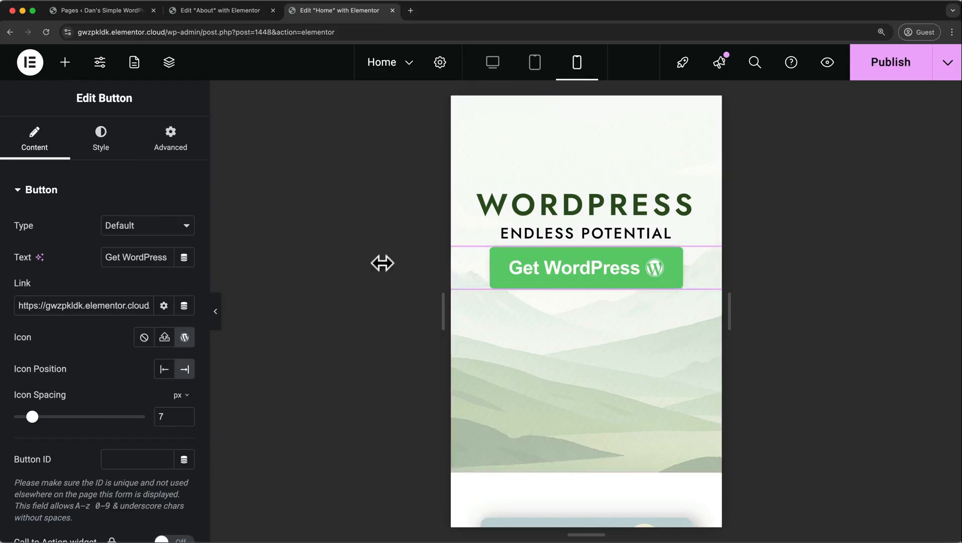
click(172, 136)
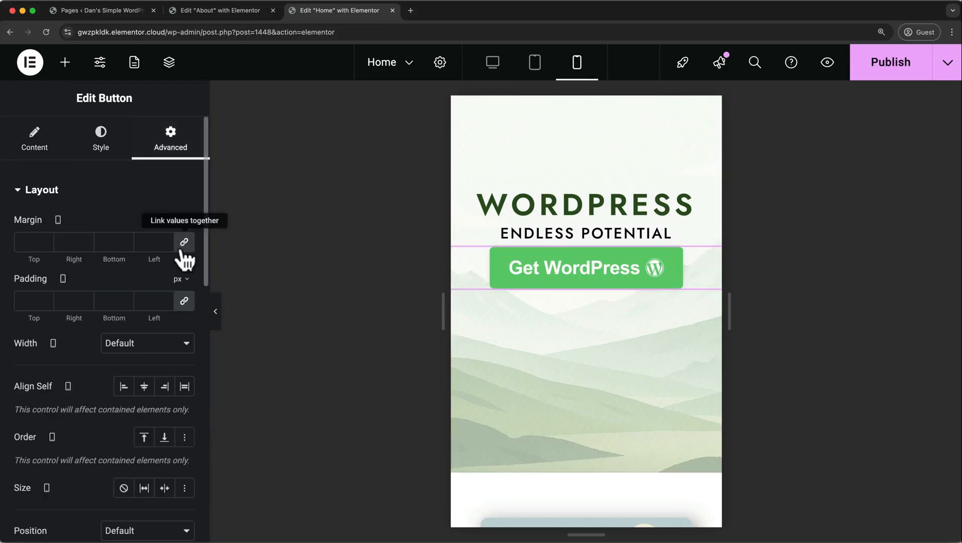
click(185, 301)
double_click(38, 301)
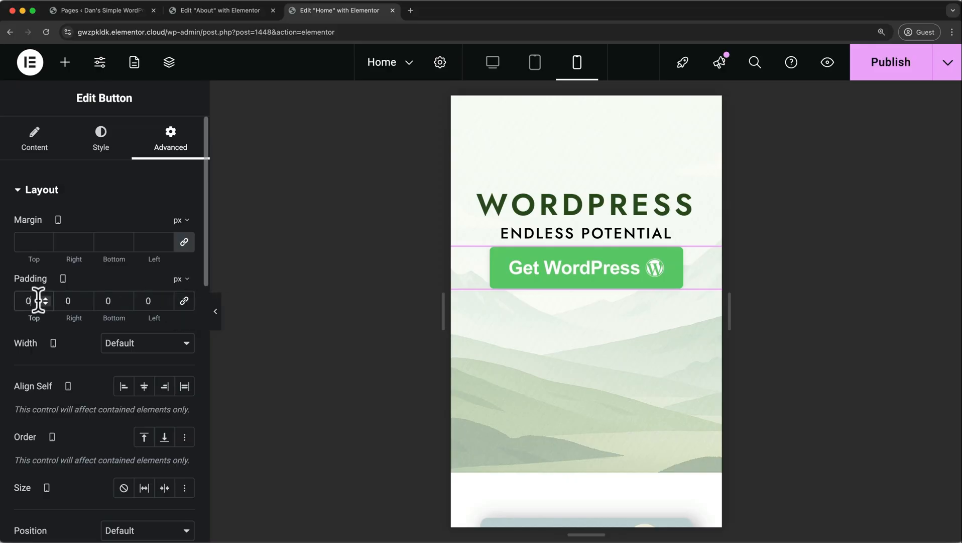
text(9)
key(Up)
key(Up)
key(Up)
key(Up)
key(Up)
key(Up)
key(Up)
key(Up)
key(Up)
key(Up)
key(Up)
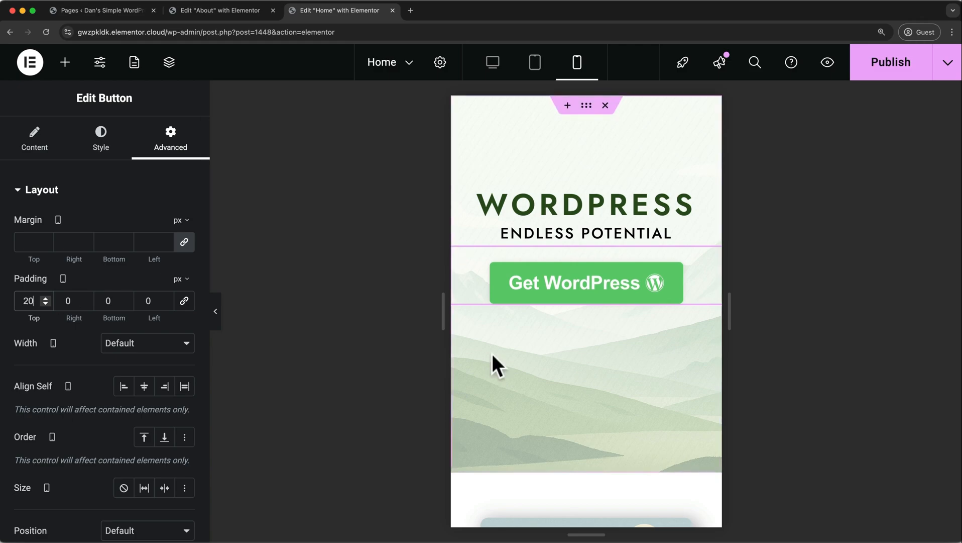
Hide the "About Us" container on mobile portrait through its responsive visibility settings.
scroll(492, 355, down, 10)
scroll(492, 353, down, 15)
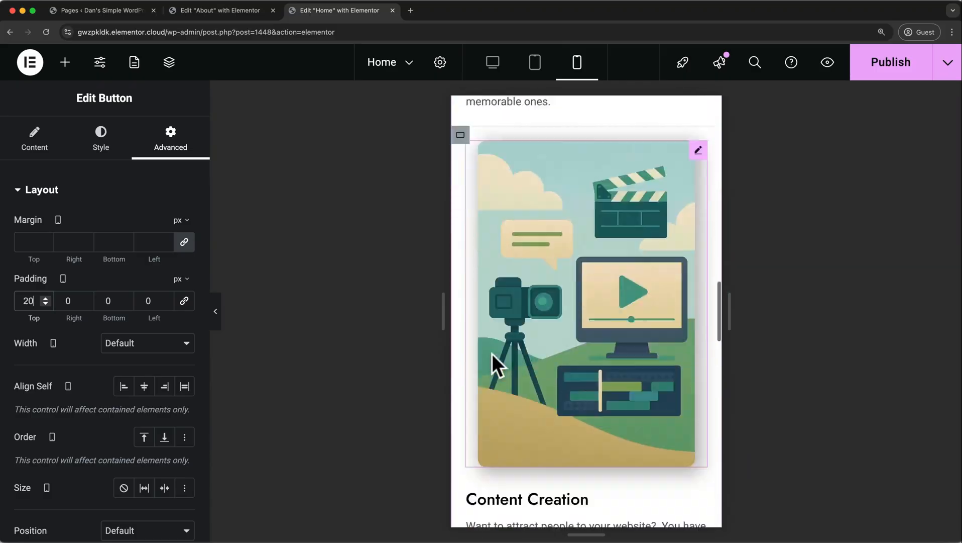
scroll(492, 354, up, 2)
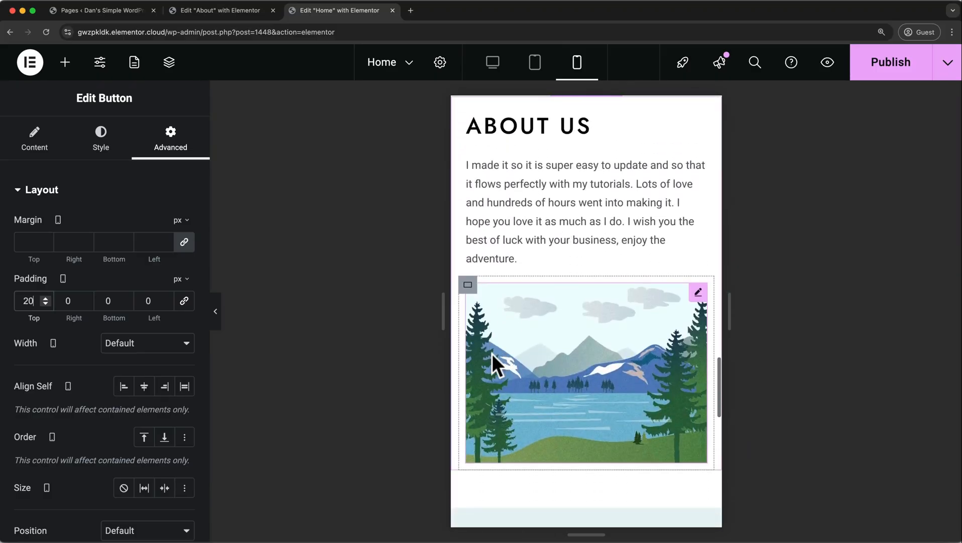
click(587, 134)
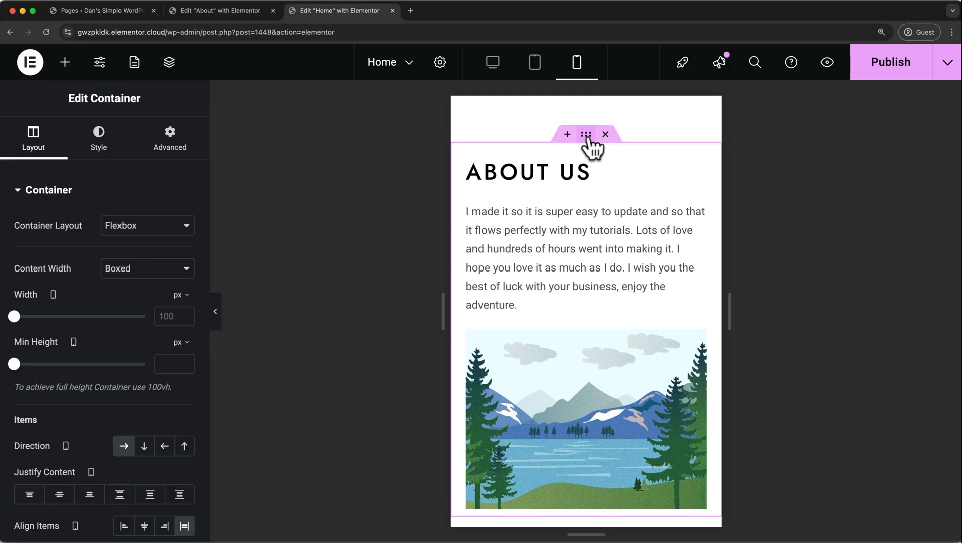
click(193, 150)
scroll(160, 171, down, 4)
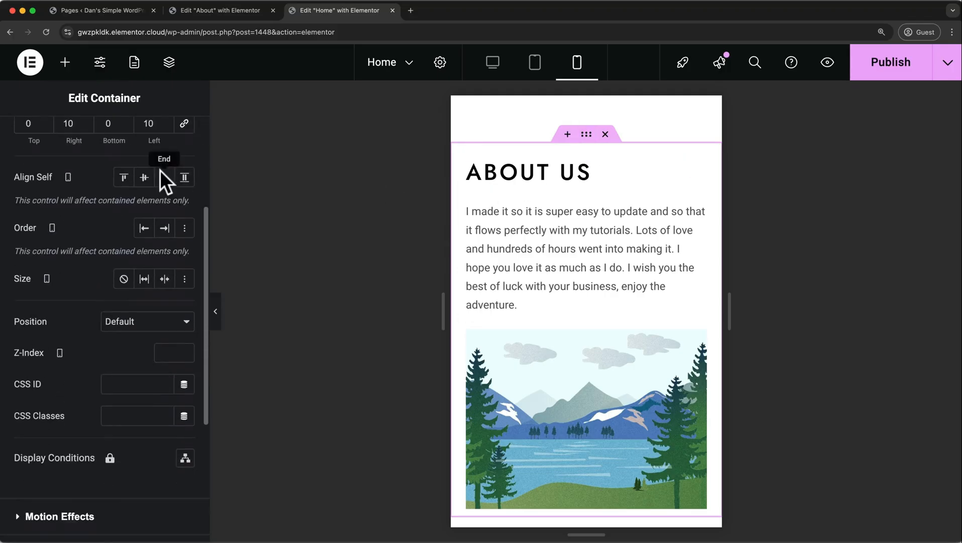
scroll(160, 170, down, 5)
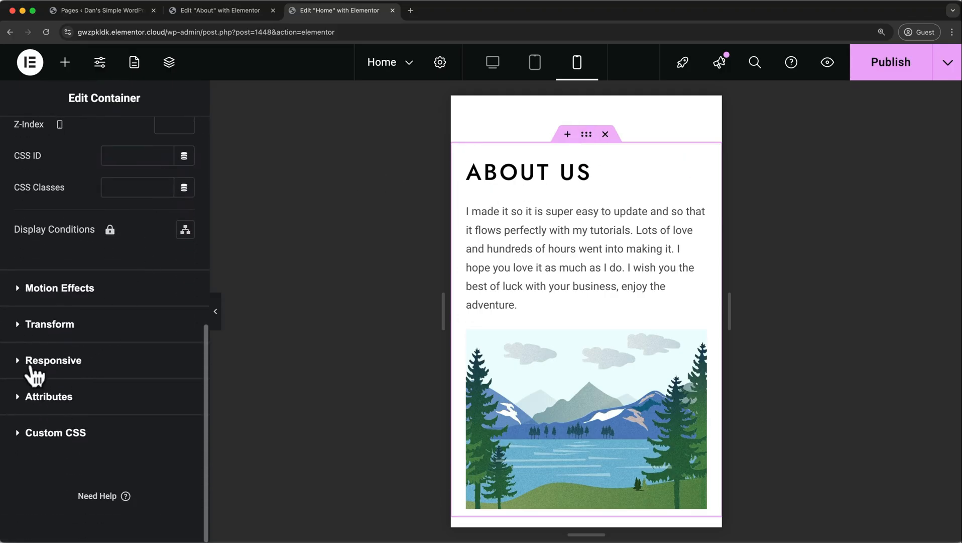
click(30, 365)
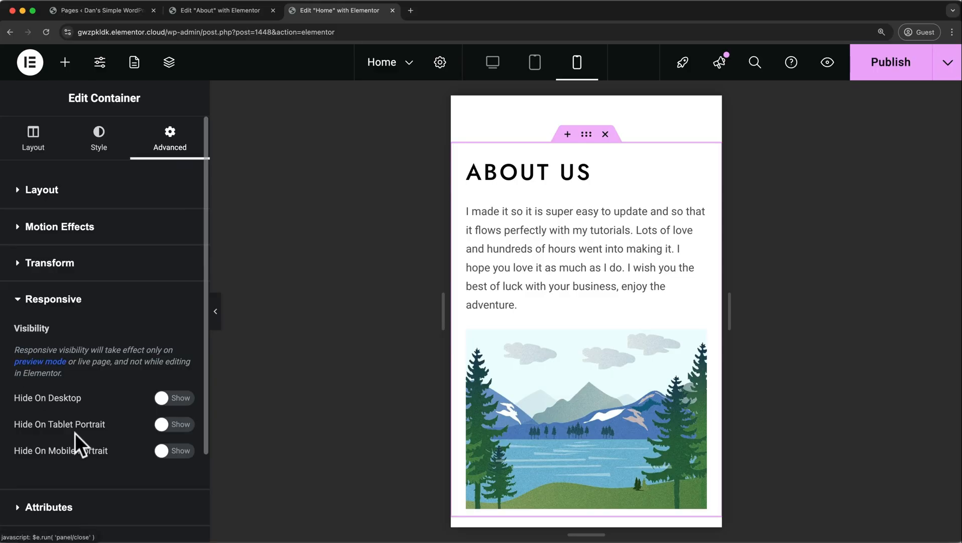
click(170, 451)
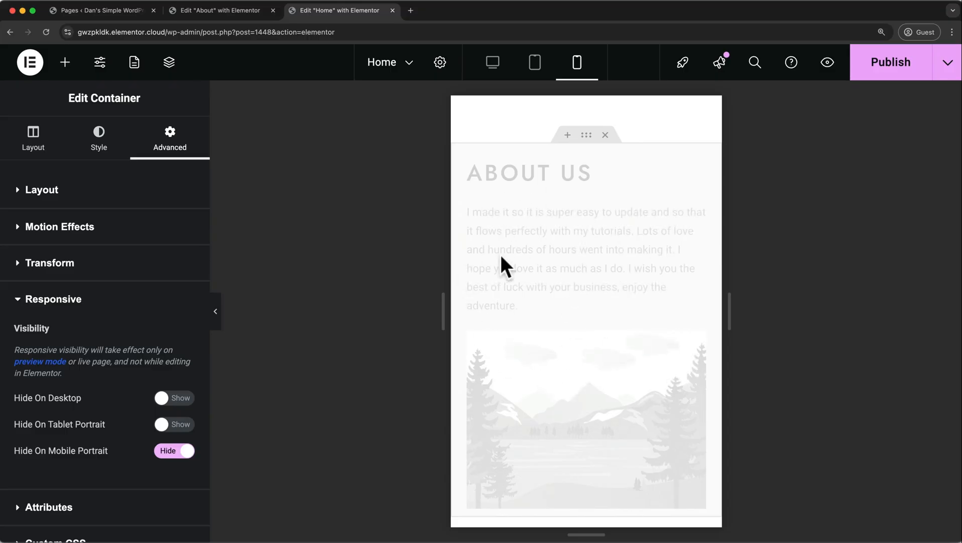
Review the Home page's hero and first image section in the mobile view, and return to the desktop view.
click(493, 62)
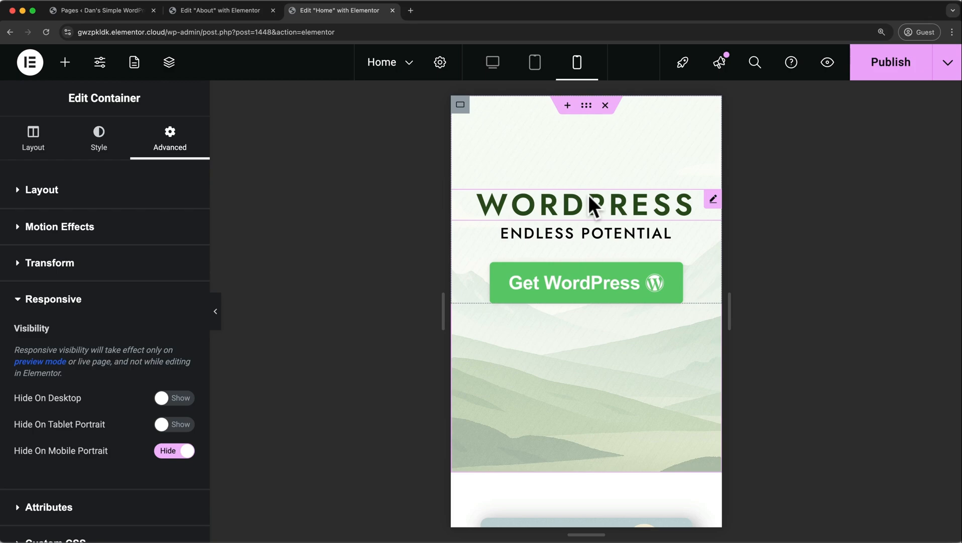
scroll(592, 206, down, 6)
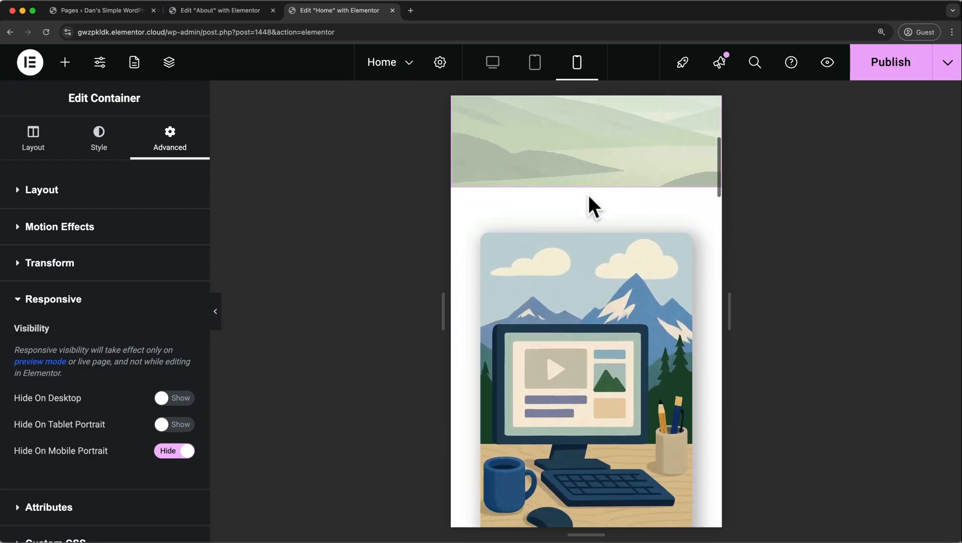
scroll(588, 195, down, 3)
scroll(588, 195, up, 4)
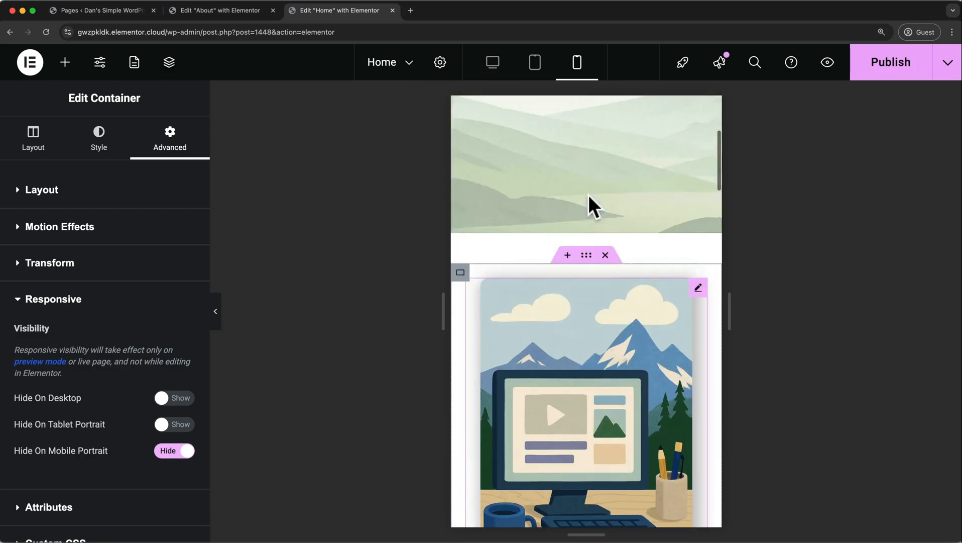
scroll(589, 195, up, 5)
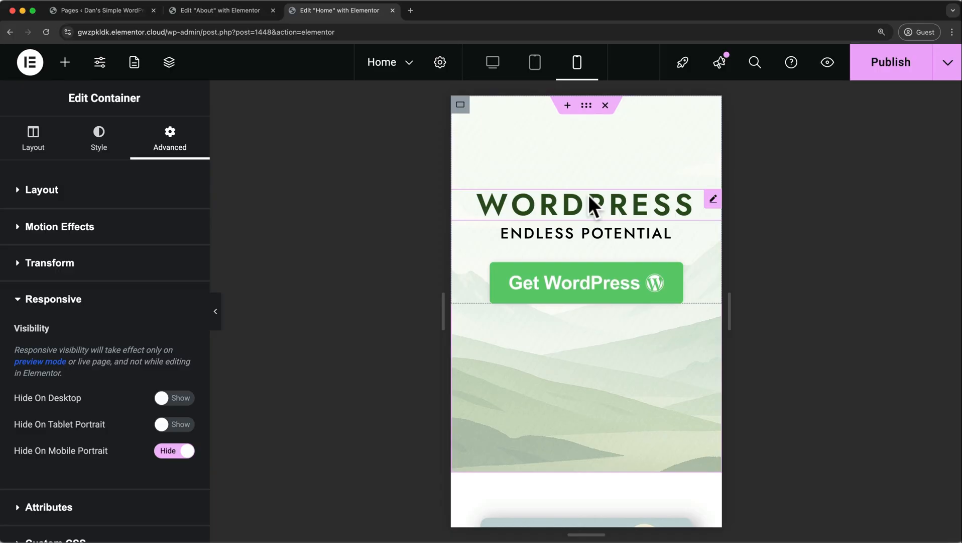
click(498, 74)
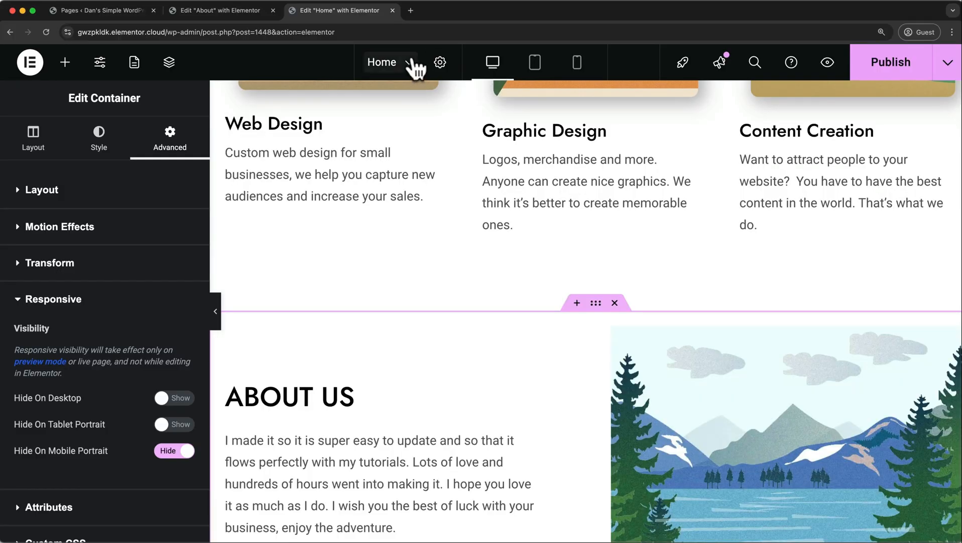
Add a new page from the editor, saving the Home page changes before leaving it.
click(414, 64)
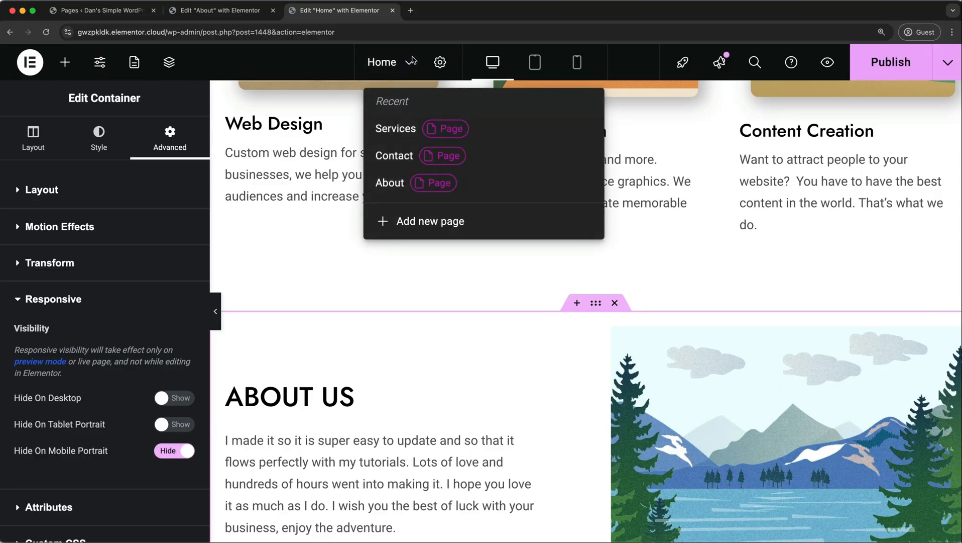
click(424, 224)
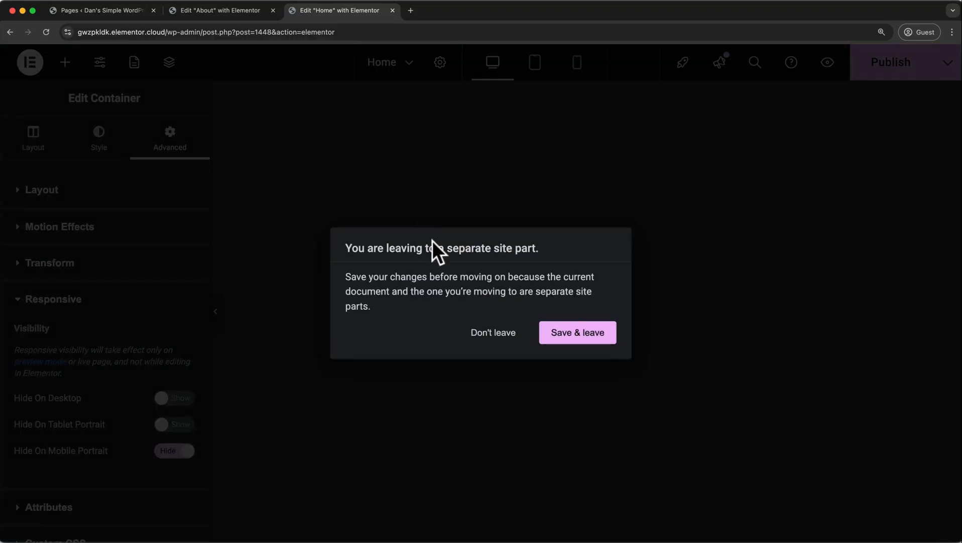
click(559, 333)
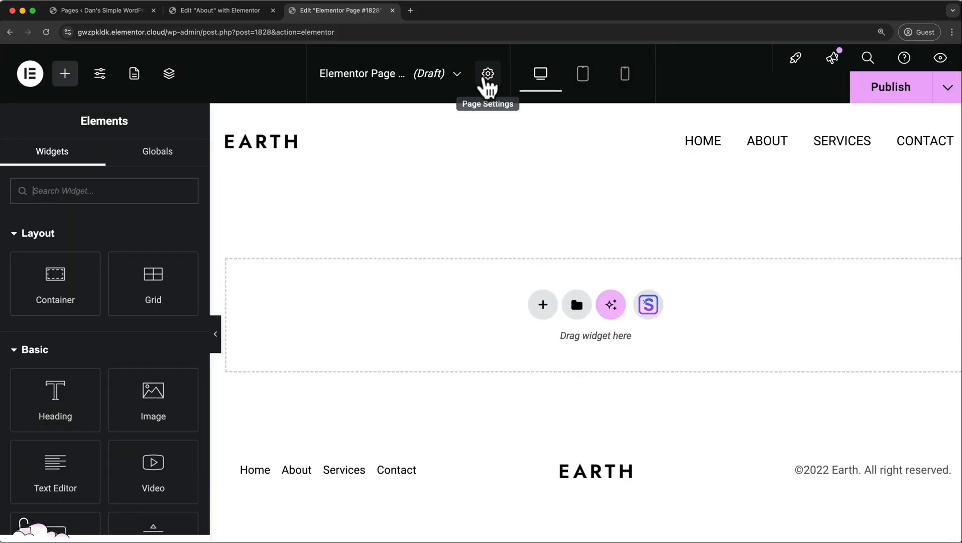
Set the new page's title to "Projects" in its page settings and publish it.
click(488, 75)
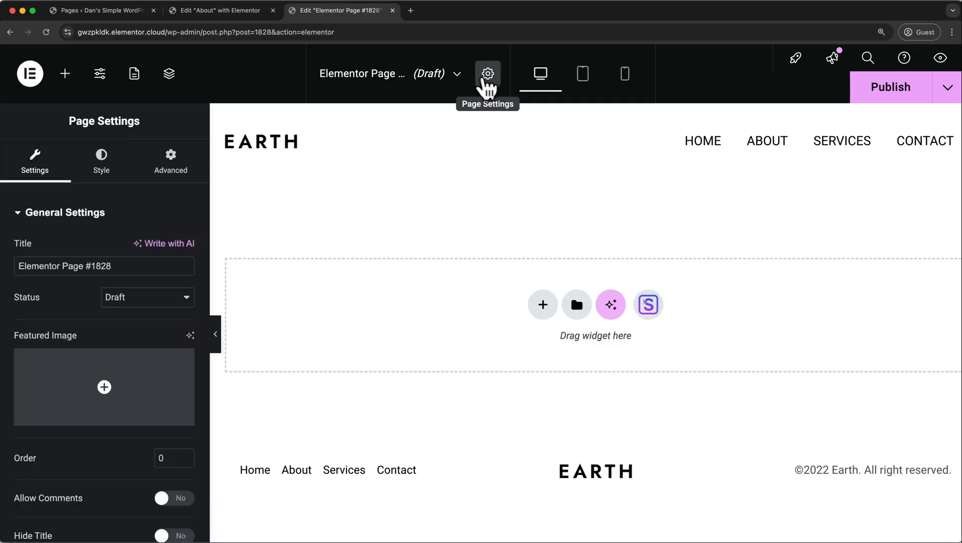
click(126, 265)
drag(126, 265, 15, 265)
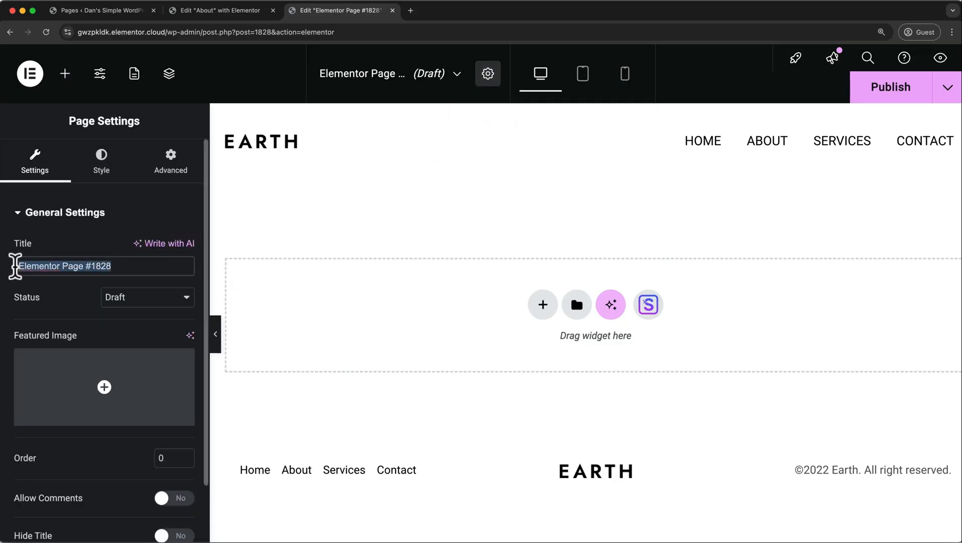
text(Projects)
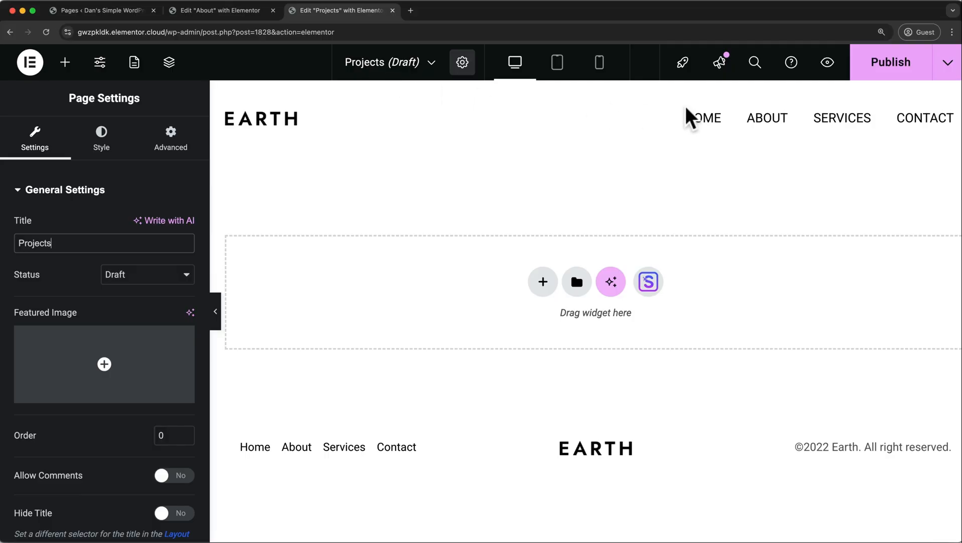
click(861, 71)
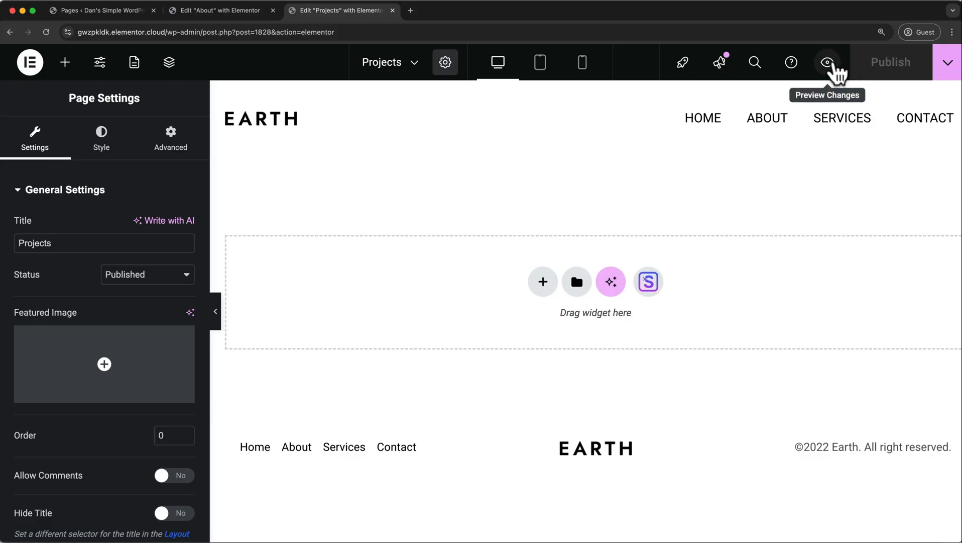
From the previewed site, open the Services page for editing with Elementor and copy its hero container.
click(829, 62)
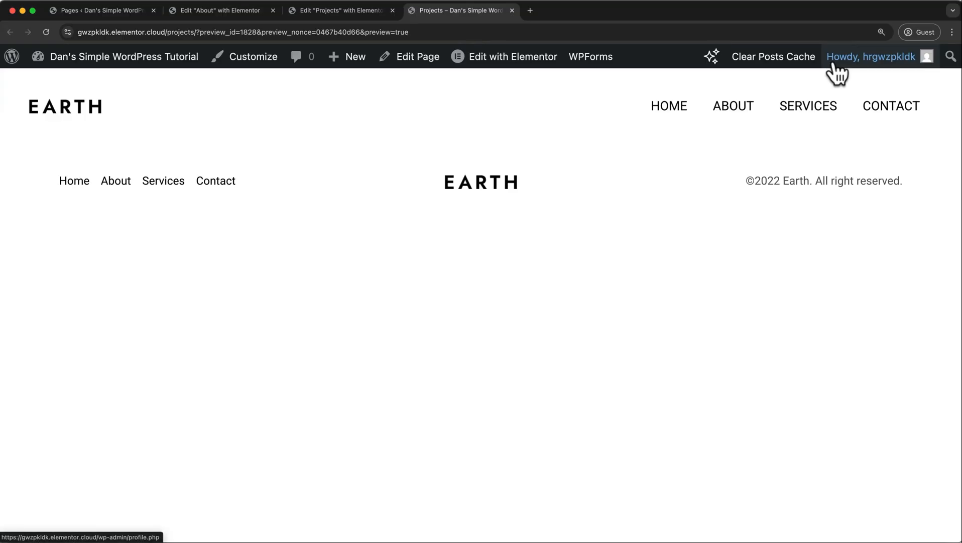
click(808, 113)
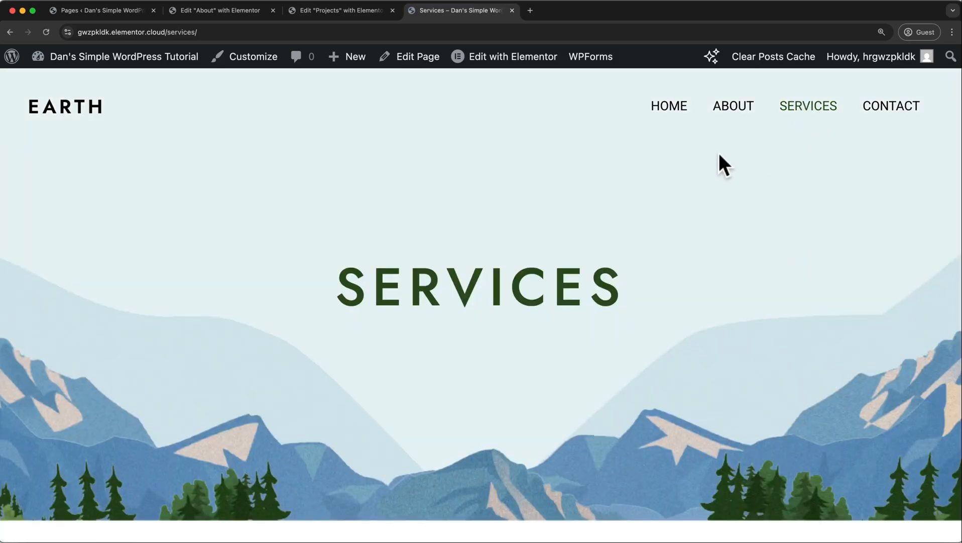
click(527, 60)
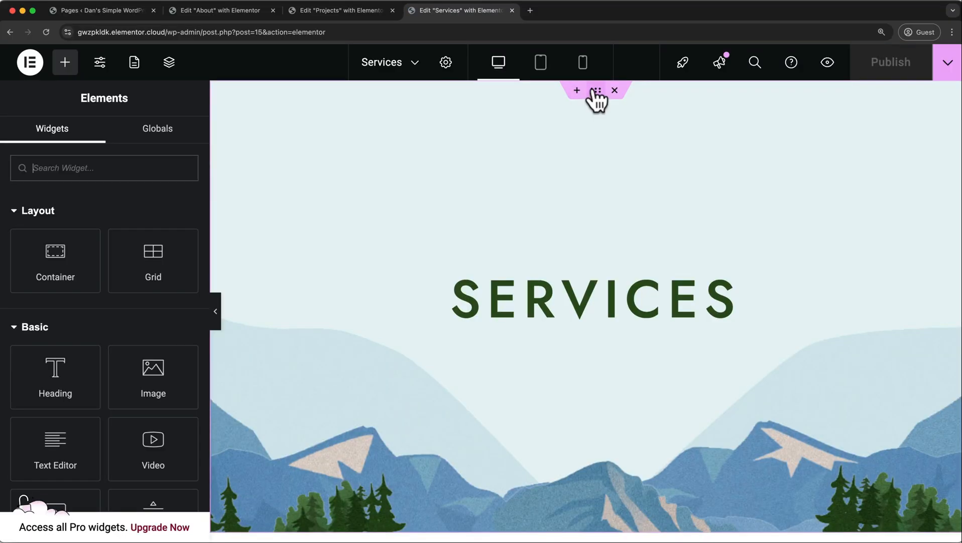
click(596, 92)
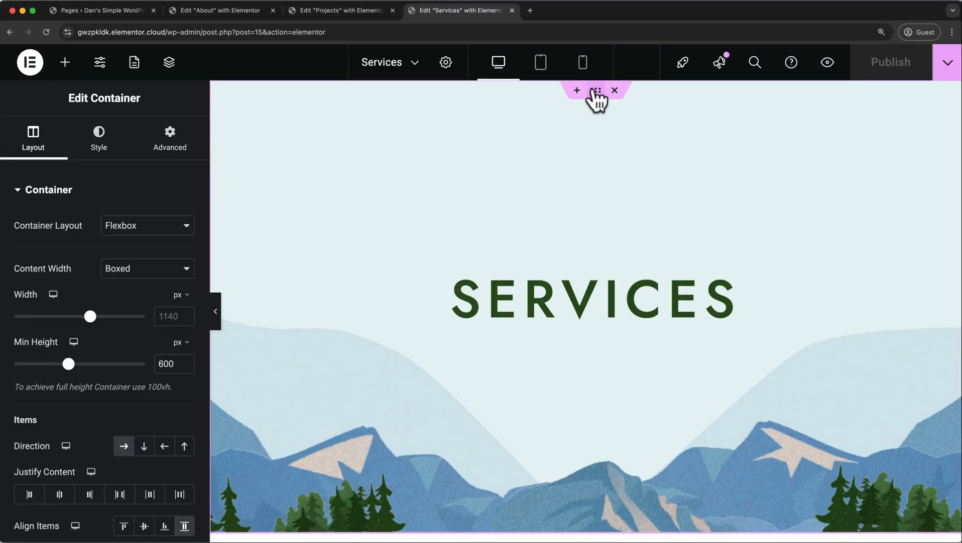
right_click(597, 100)
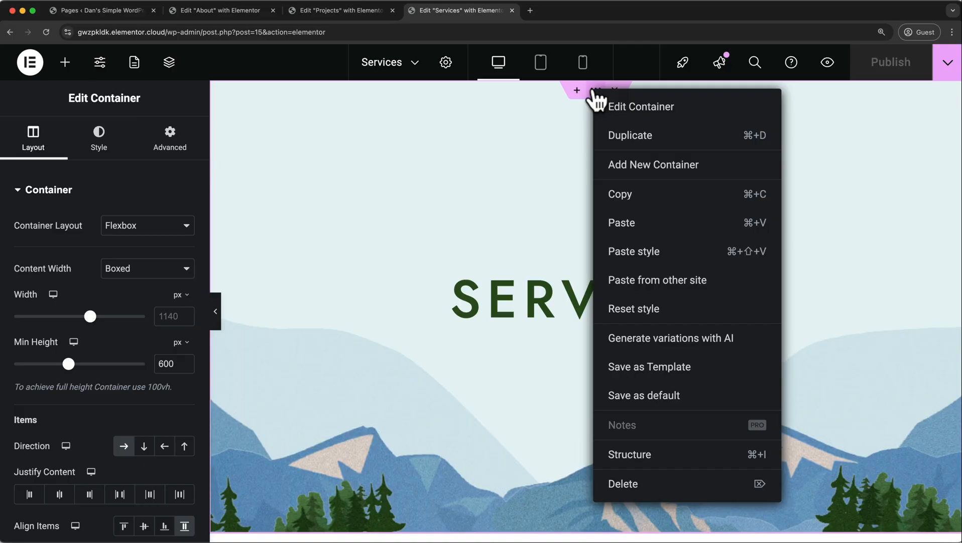
click(621, 194)
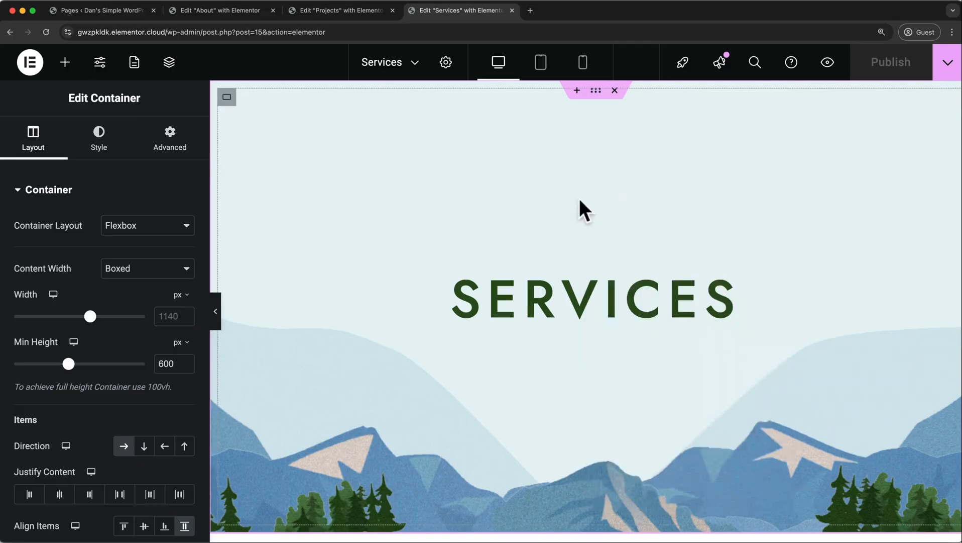
Paste the copied Services hero container into the empty content area of the Projects page.
click(321, 12)
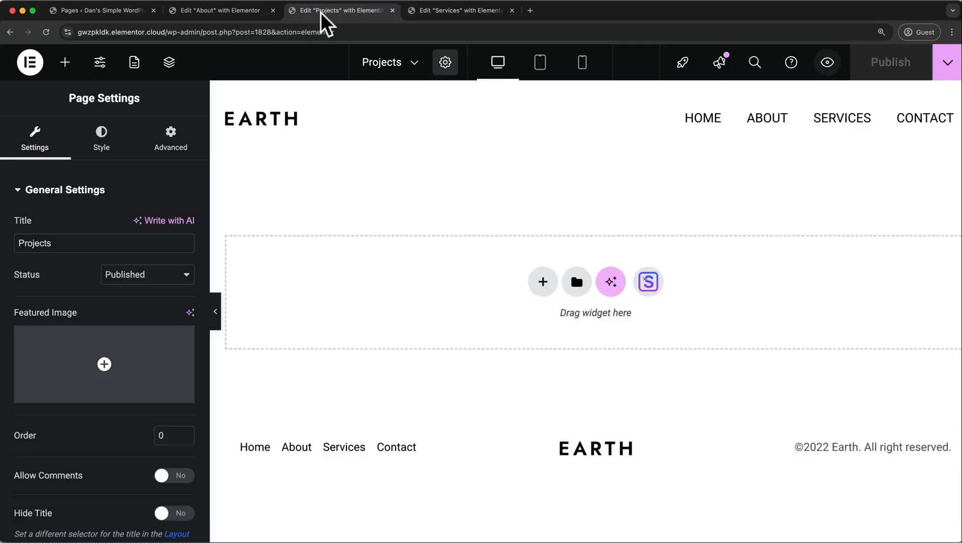
right_click(415, 289)
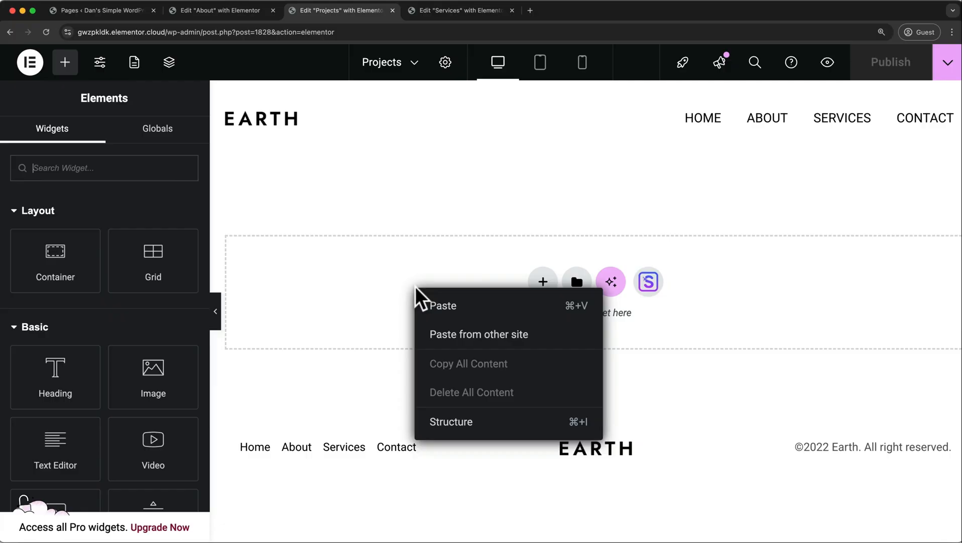
click(433, 305)
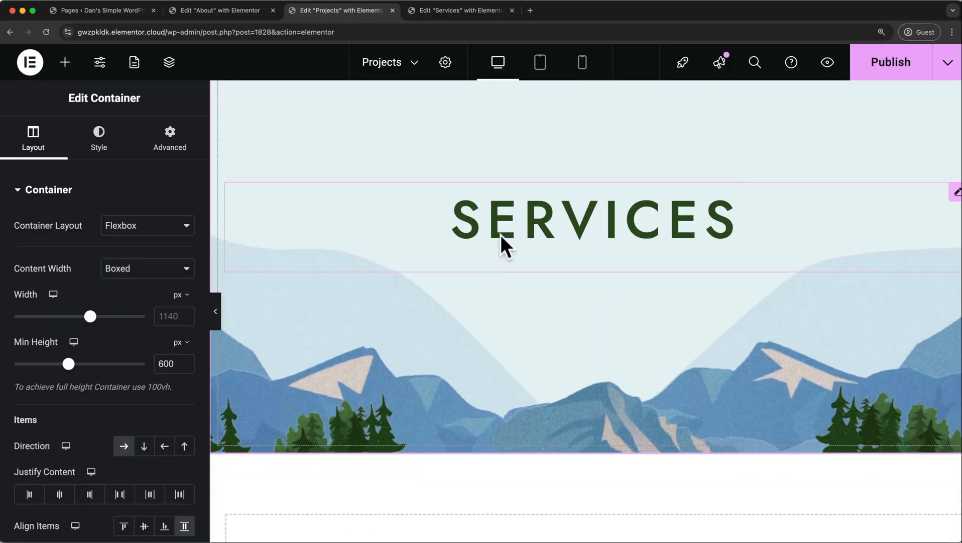
Change the pasted hero heading's text to "Projects" and publish the page for a preview.
click(501, 236)
double_click(506, 215)
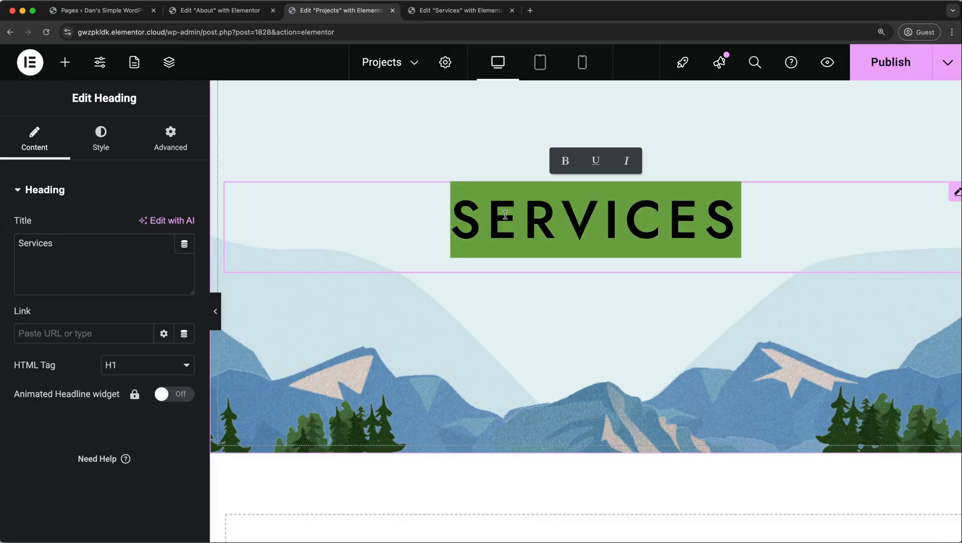
text(Projects)
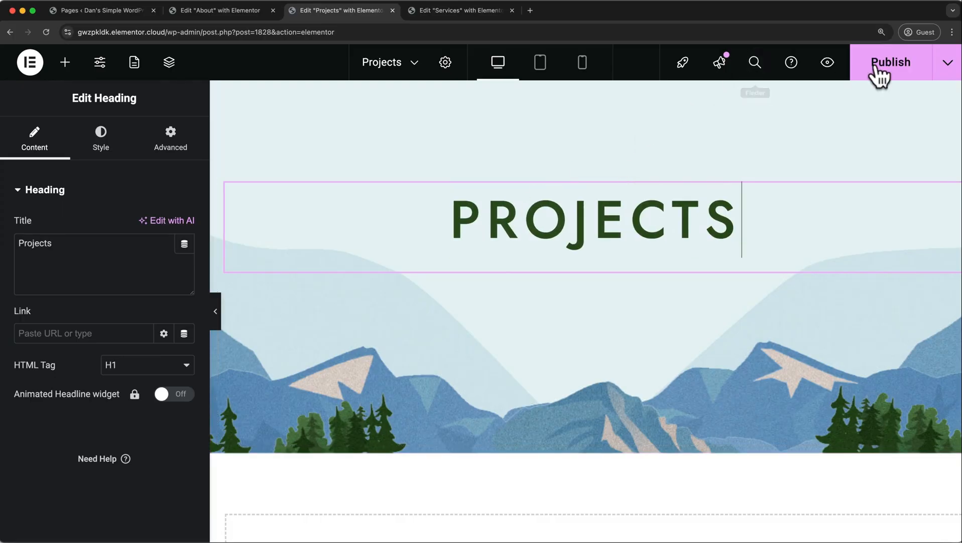
click(895, 66)
click(819, 70)
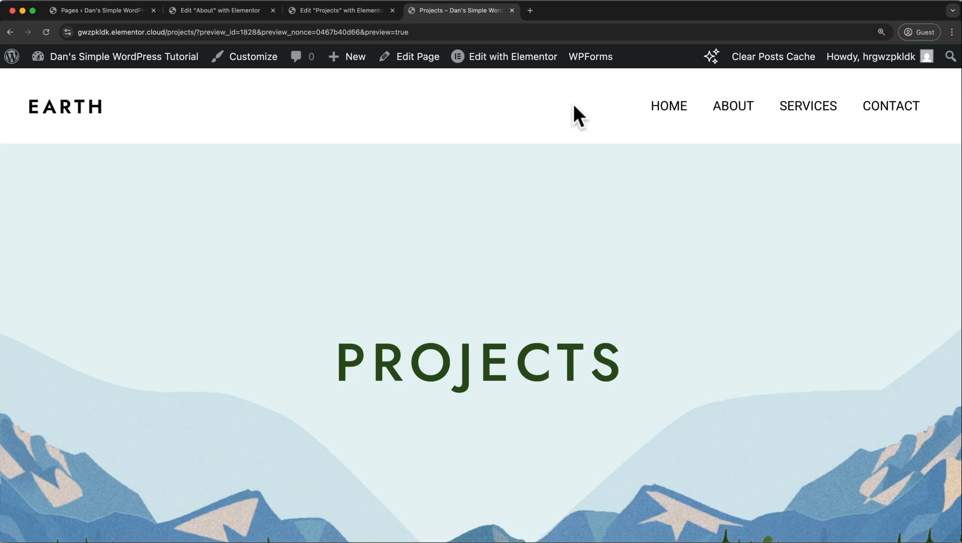
Open the Projects page in the WordPress editor, enable the transparent header in Astra's advanced settings, save, and view the page.
click(434, 58)
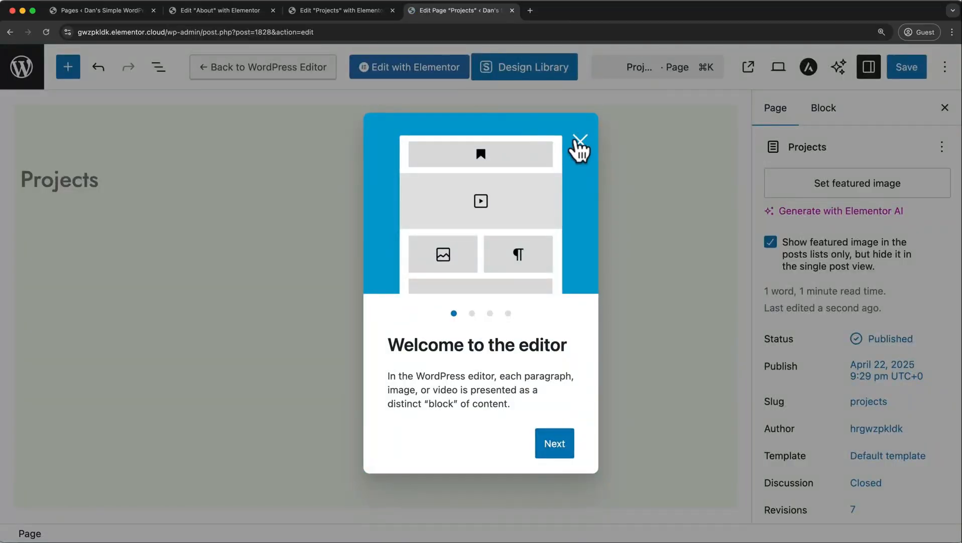
click(576, 141)
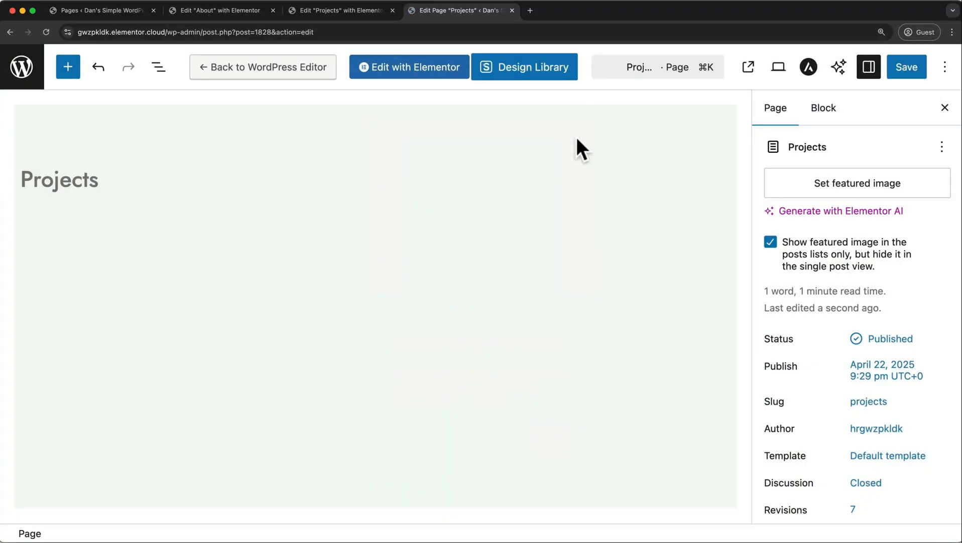
click(809, 67)
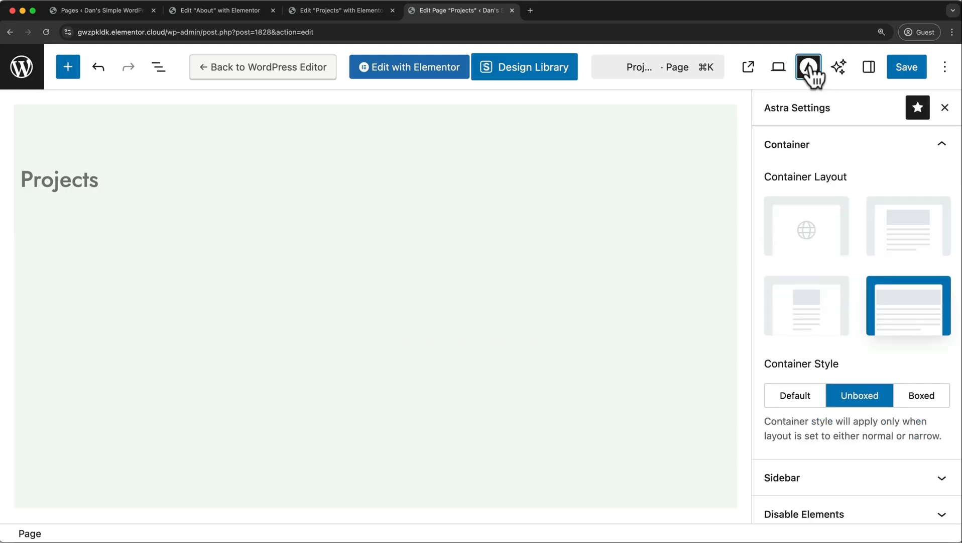
scroll(816, 175, down, 4)
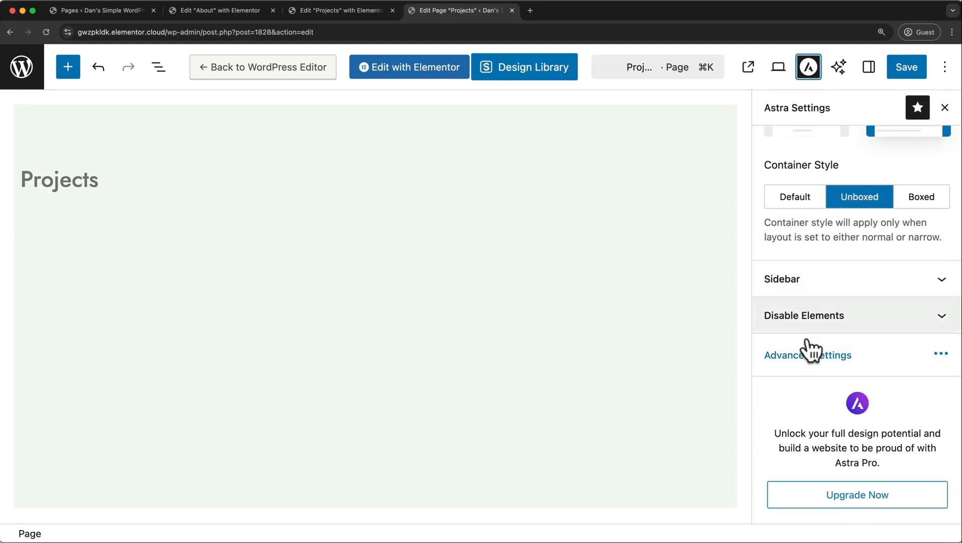
click(810, 357)
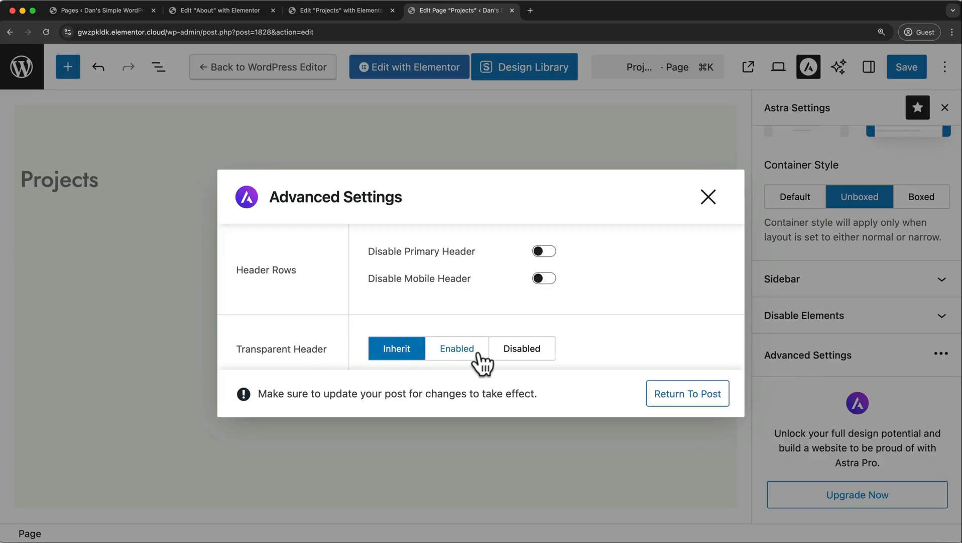
click(480, 356)
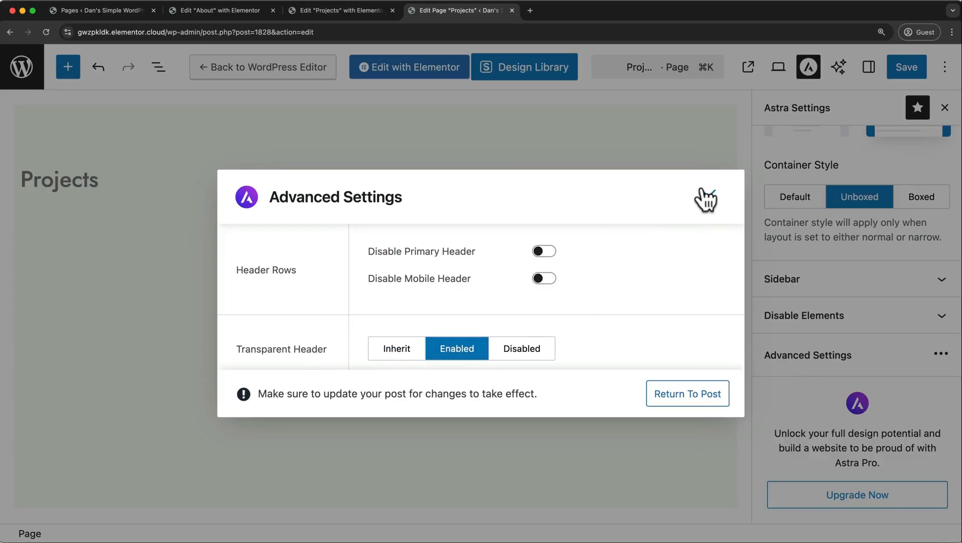
click(706, 198)
click(910, 70)
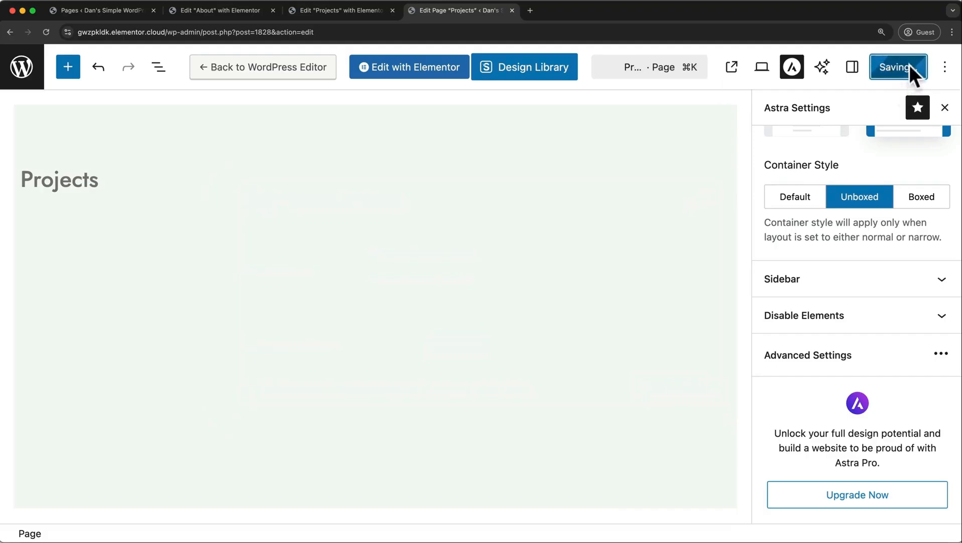
click(750, 67)
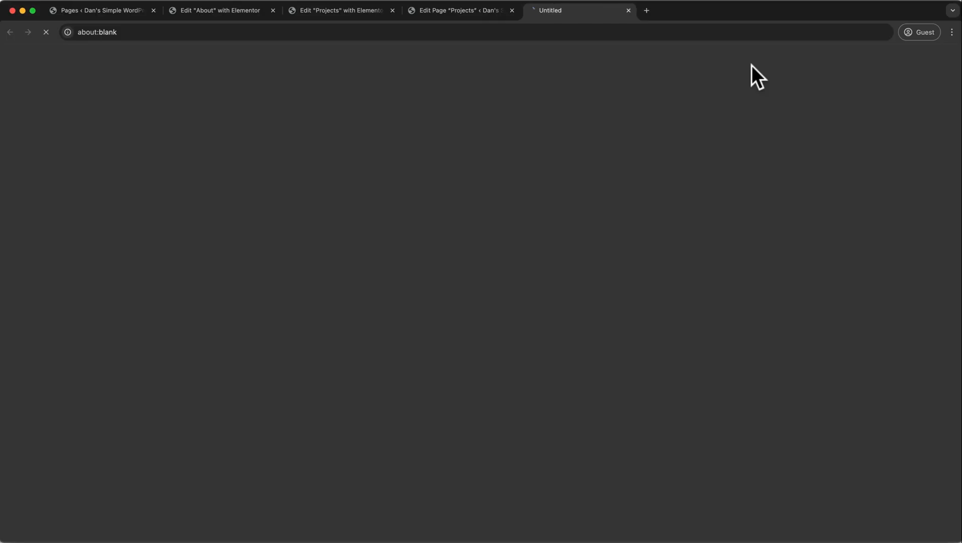
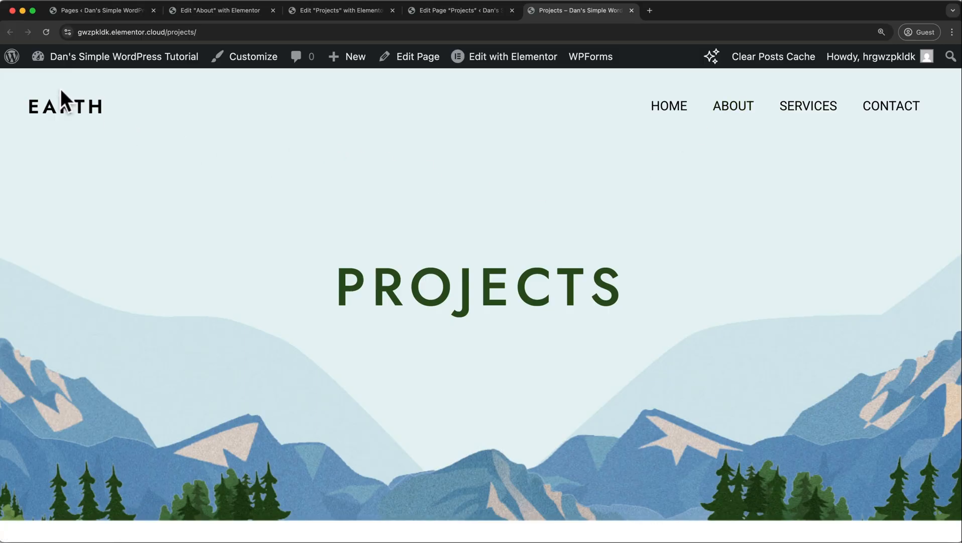
Open the WordPress menu editor from the dashboard and add the Projects page to the Main Menu.
click(19, 70)
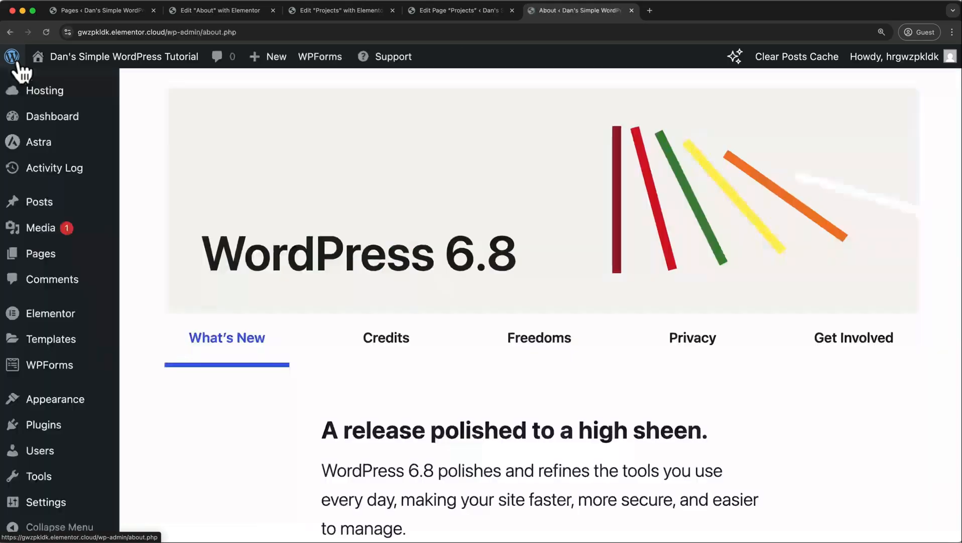
mouse_move(57, 405)
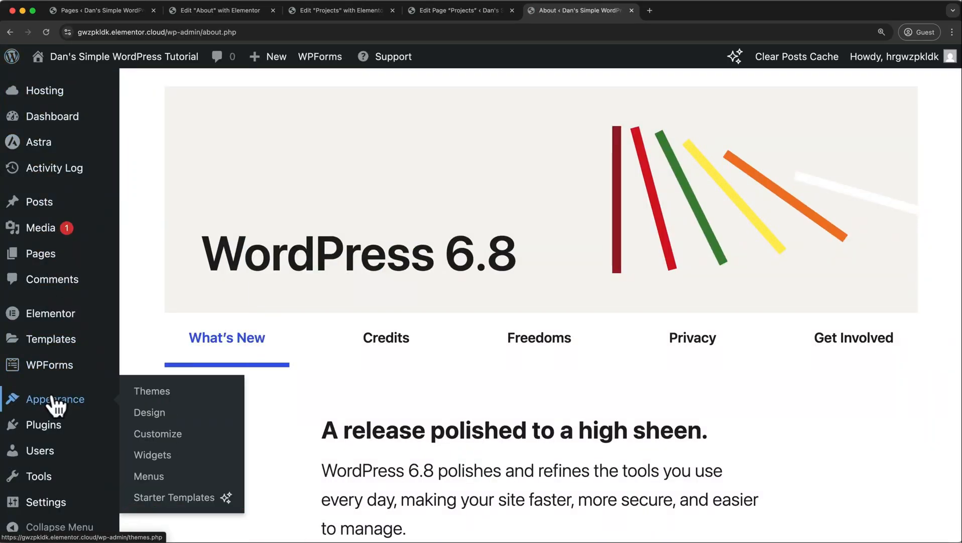
click(145, 478)
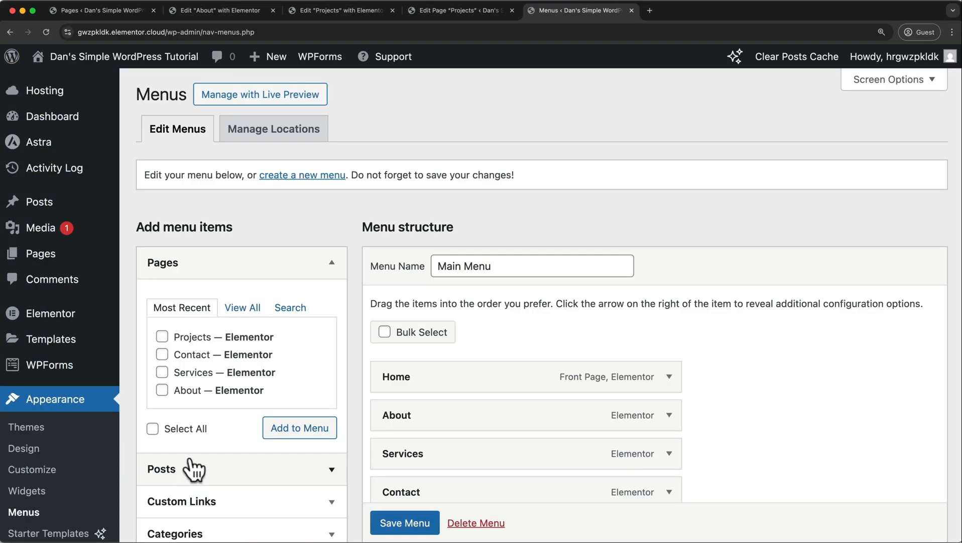
click(162, 336)
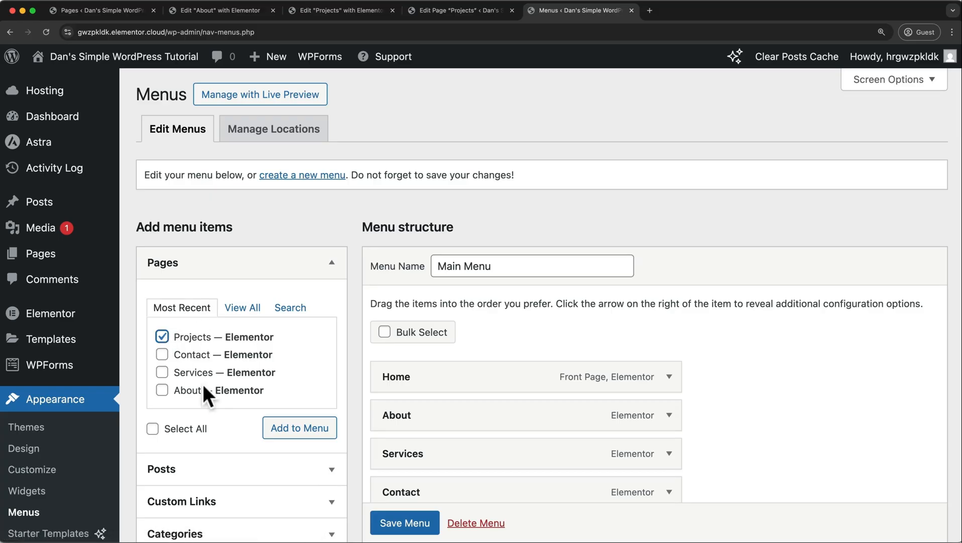
click(302, 428)
Place the Projects item between Services and Contact in the Main Menu, save the menu, and view the site separately.
scroll(472, 392, down, 3)
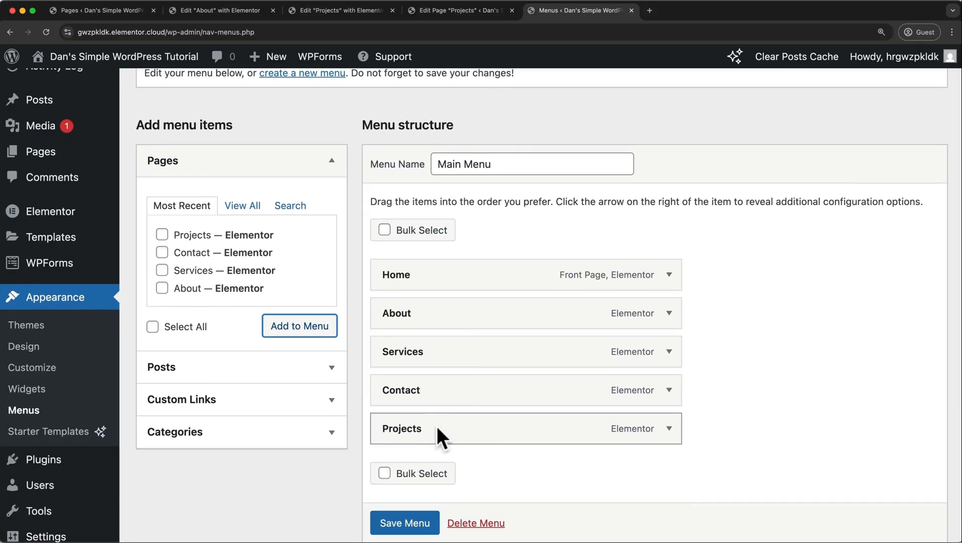
drag(438, 427, 389, 387)
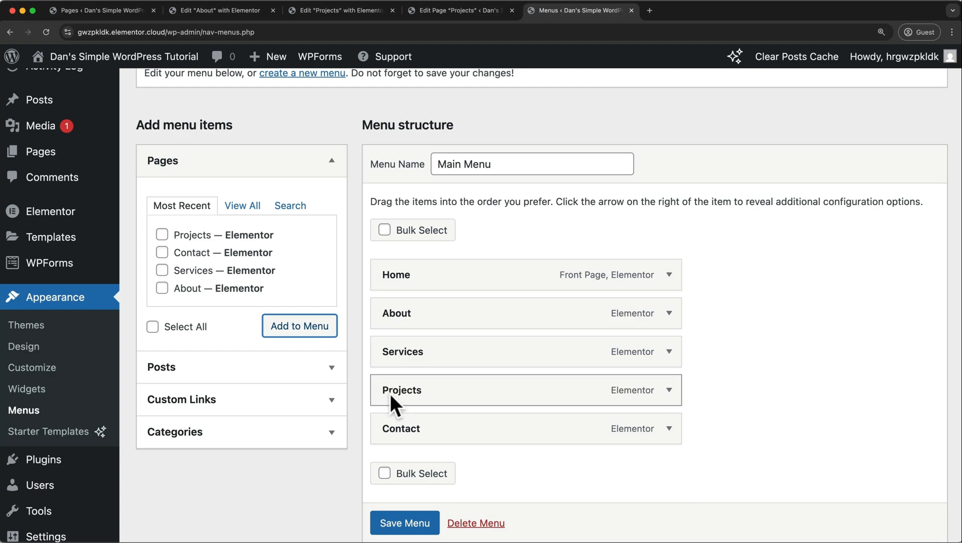
scroll(402, 525, down, 2)
click(402, 525)
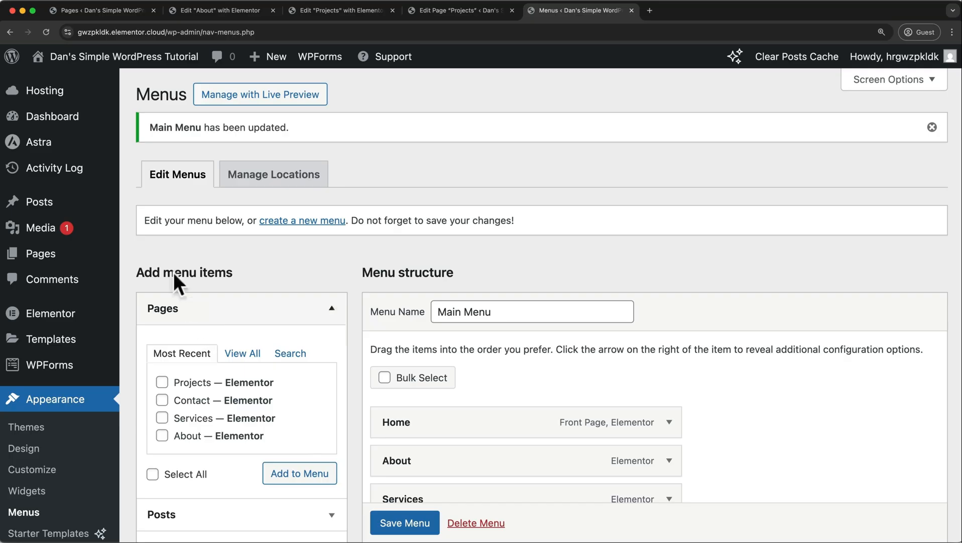
mouse_move(120, 53)
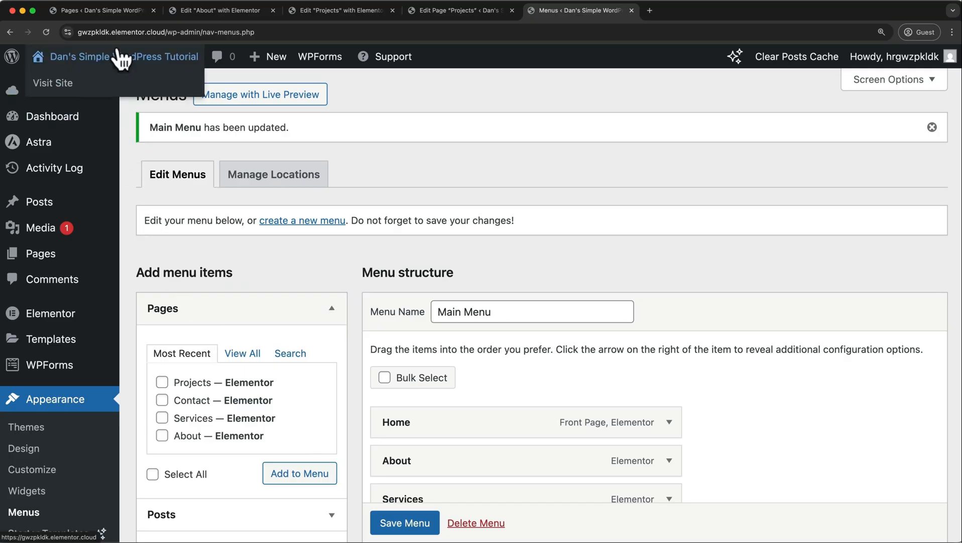
super+click(79, 86)
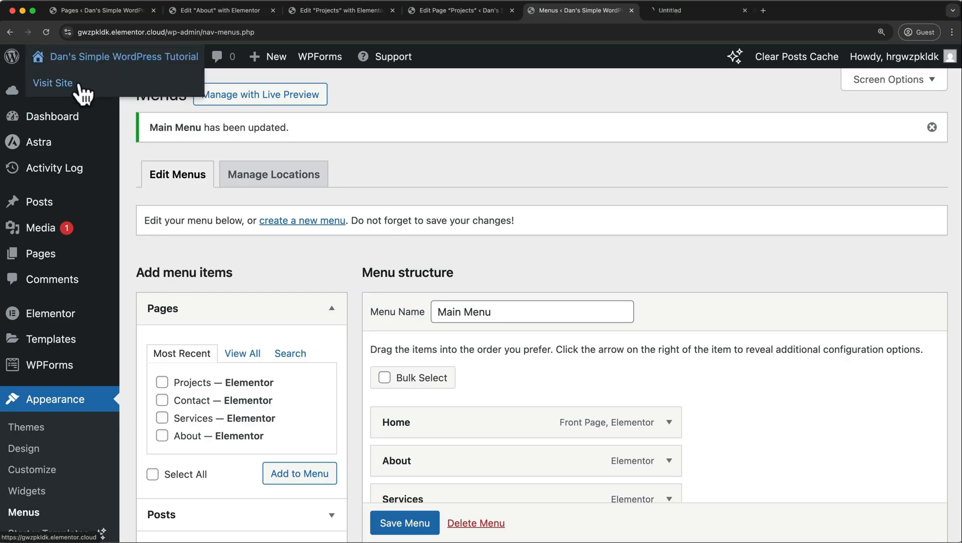
click(700, 11)
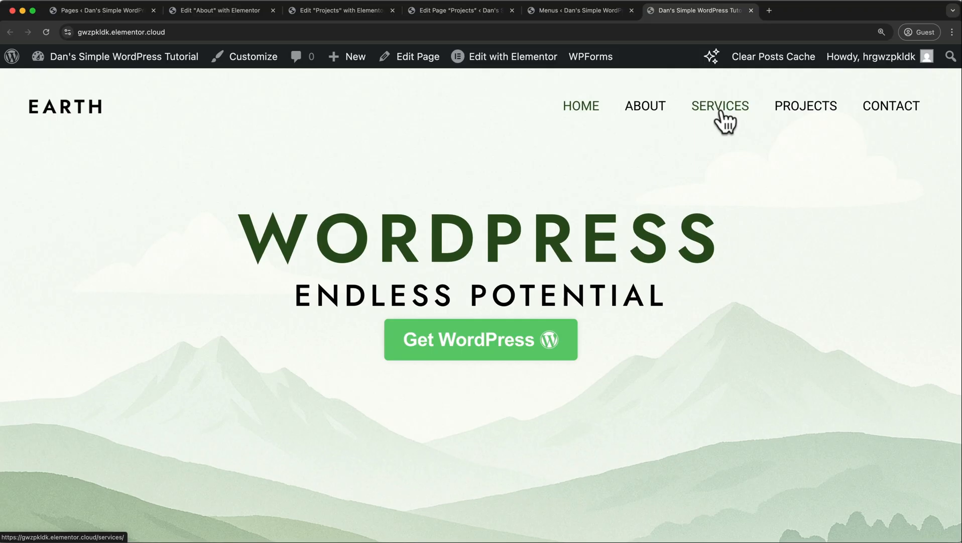
Nest the Projects item under Services as a sub item, save the menu, and check the navigation on the site.
click(580, 10)
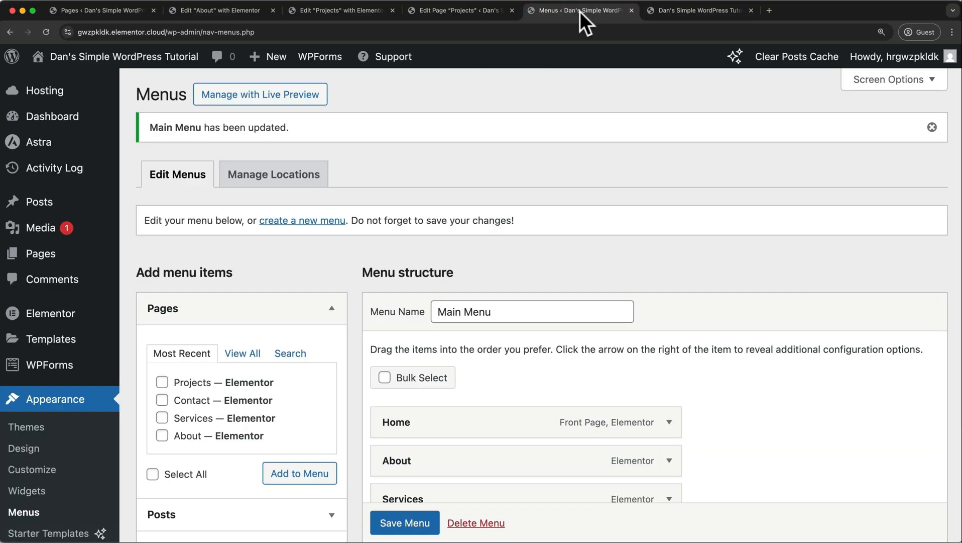
scroll(572, 196, down, 4)
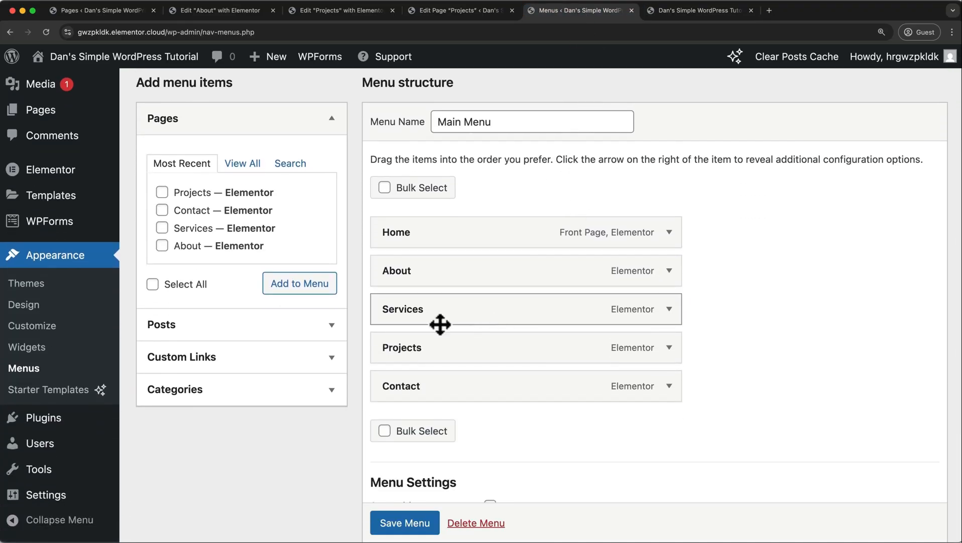
drag(408, 343, 435, 344)
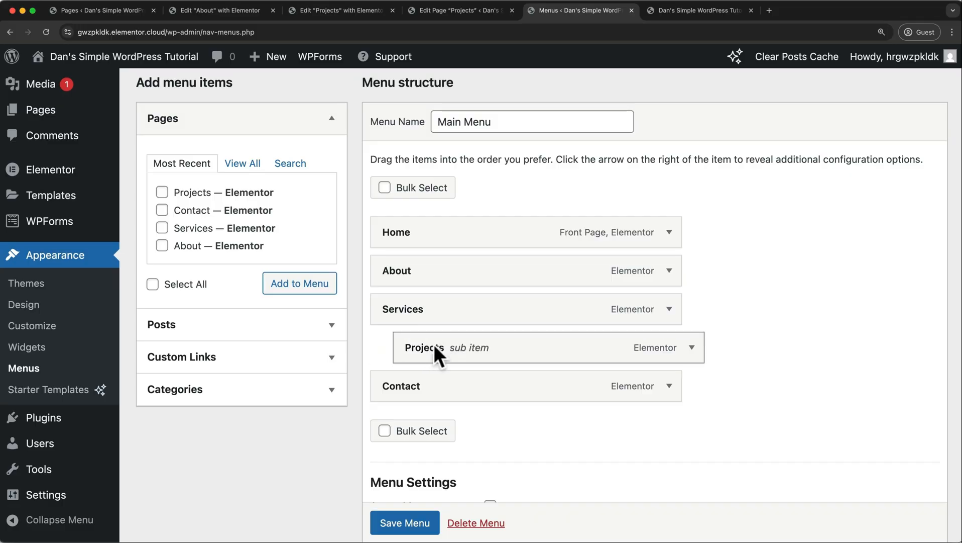
scroll(437, 437, down, 2)
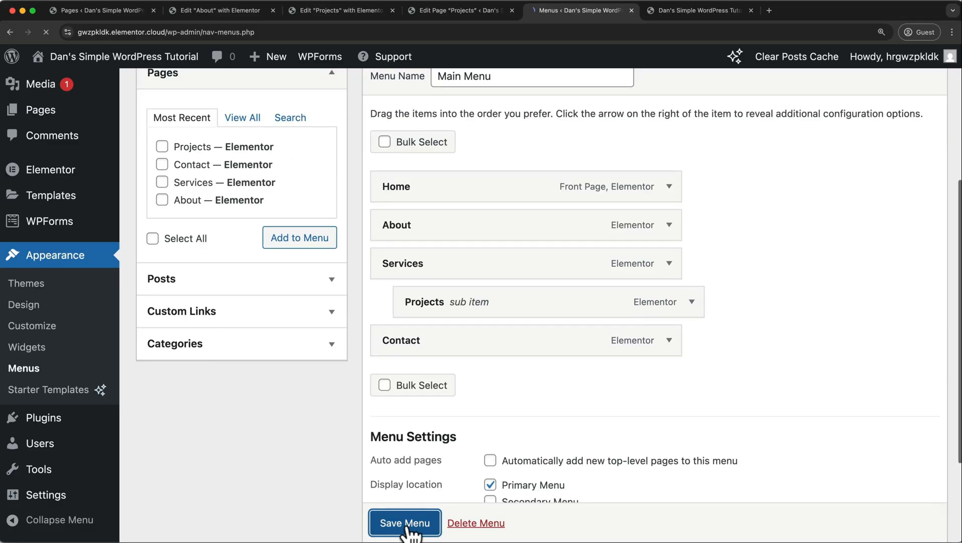
click(404, 521)
click(696, 17)
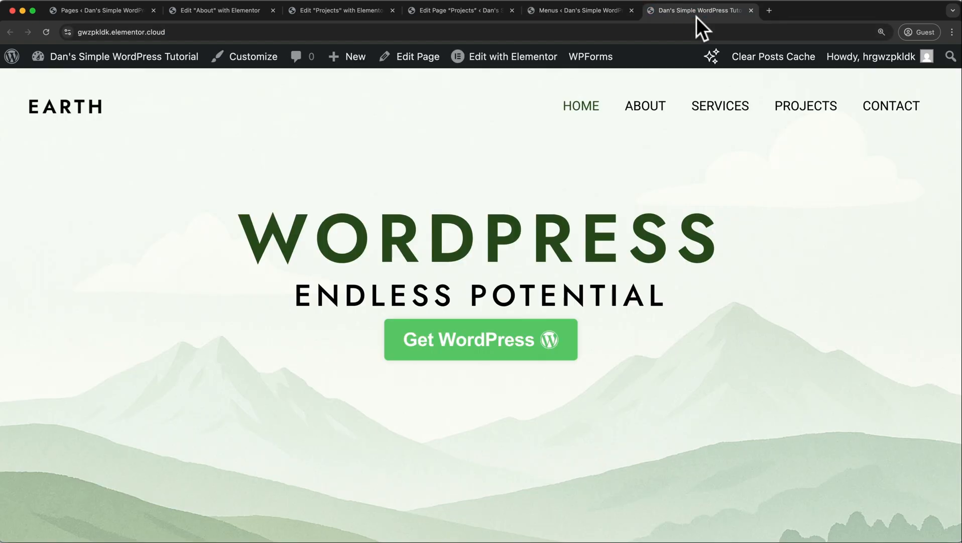
mouse_move(763, 98)
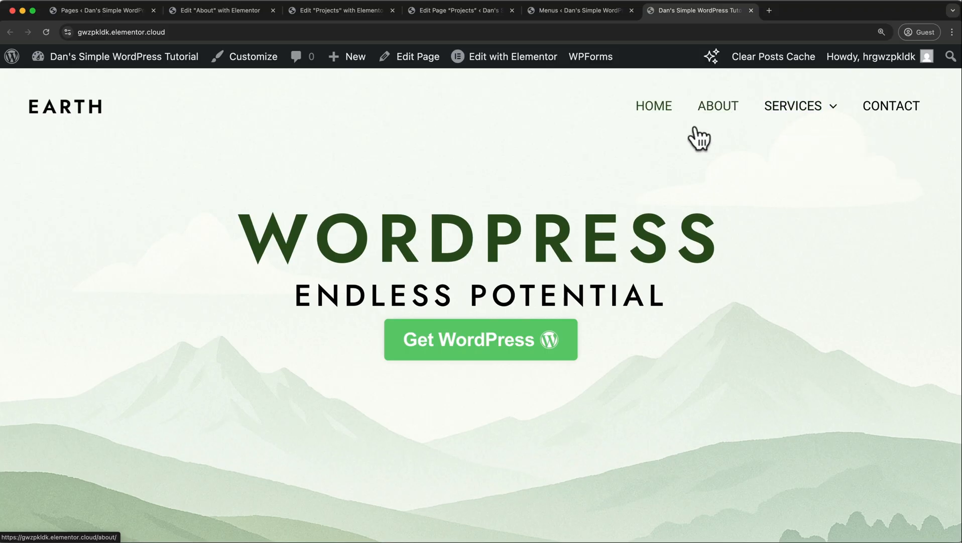
Move the Projects item out from under Services back to the top level and save the Main Menu.
click(591, 10)
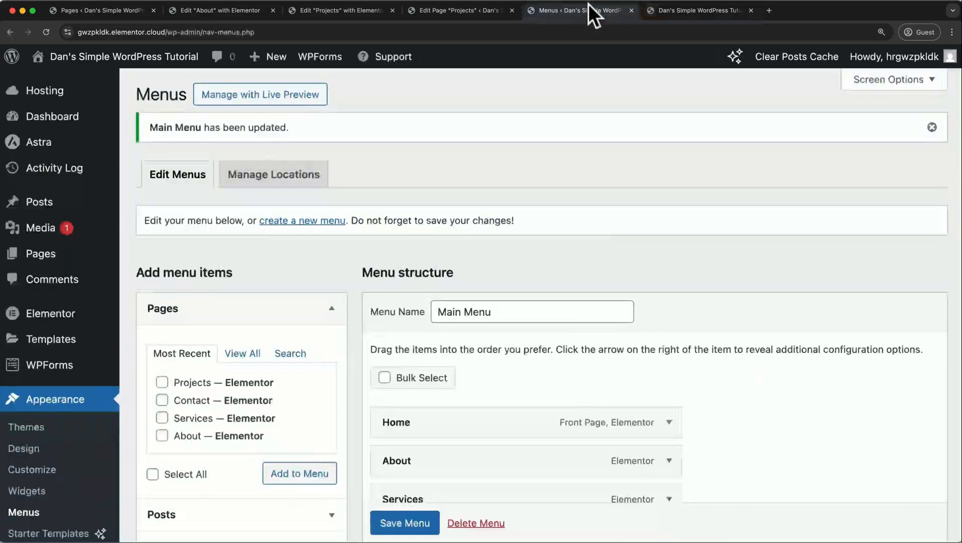
scroll(594, 153, down, 6)
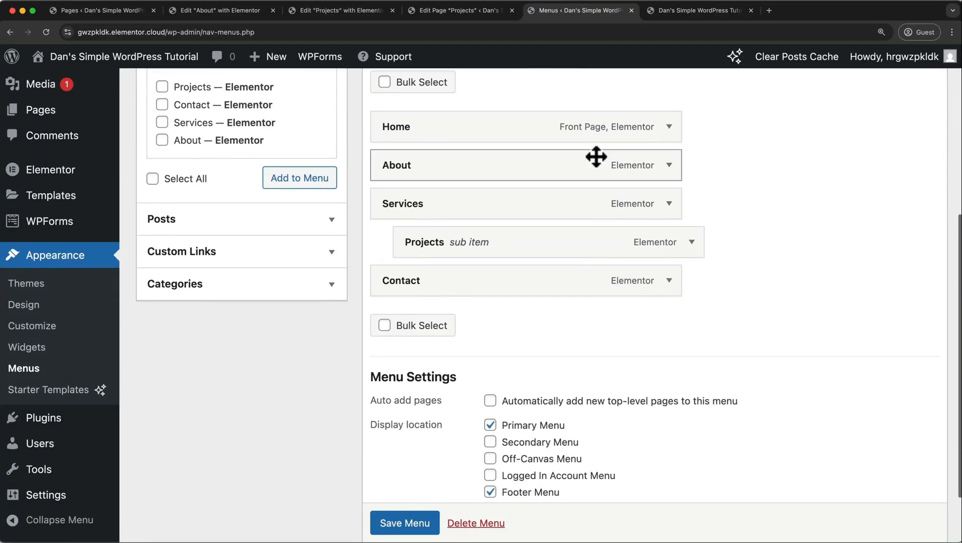
scroll(598, 161, up, 1)
click(693, 257)
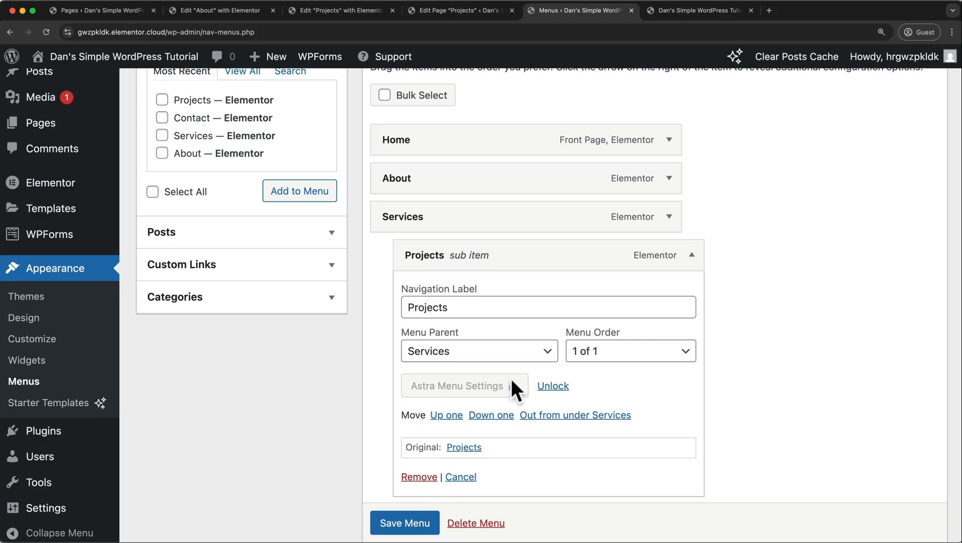
click(692, 256)
drag(597, 258, 570, 259)
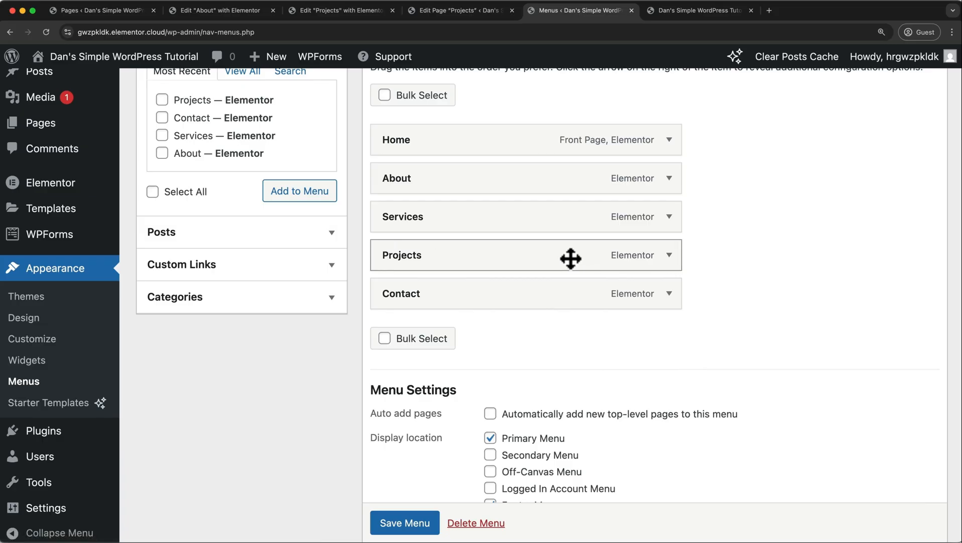
click(402, 522)
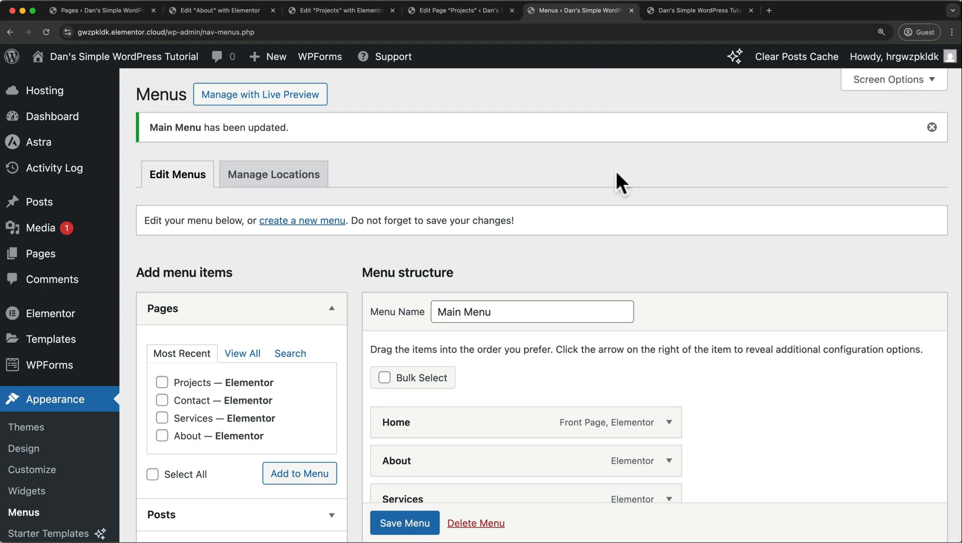
Customize the live site's header and replace its logo with earth_logo.png uploaded from the Downloads folder.
click(676, 2)
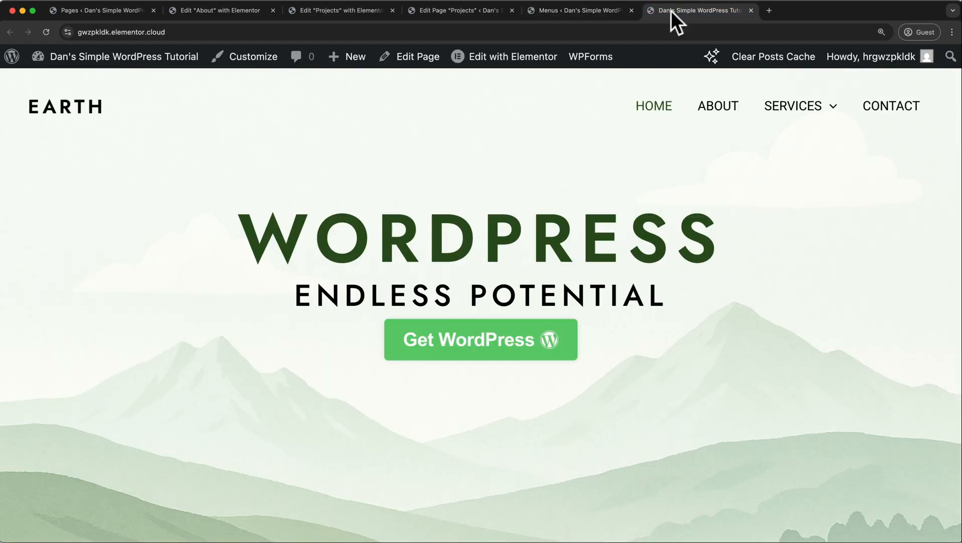
click(268, 68)
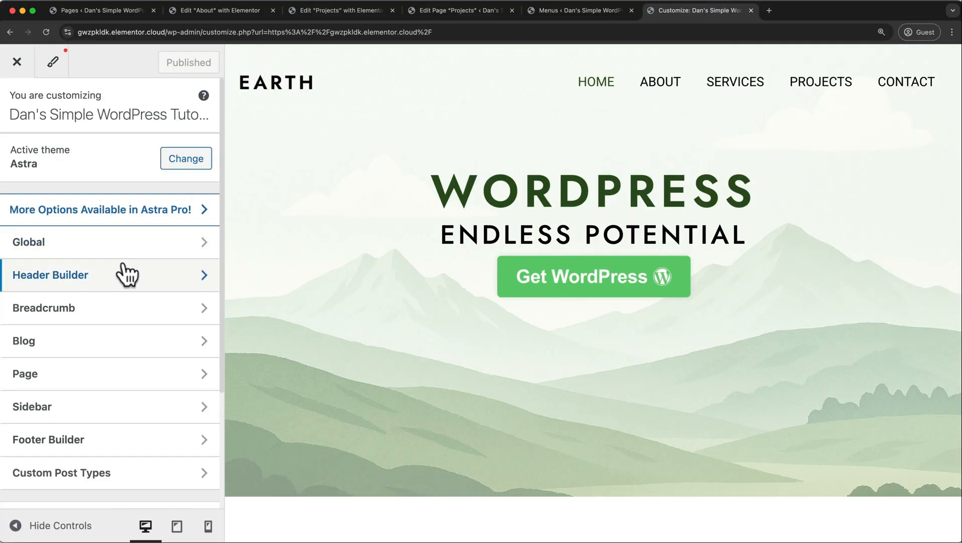
click(126, 274)
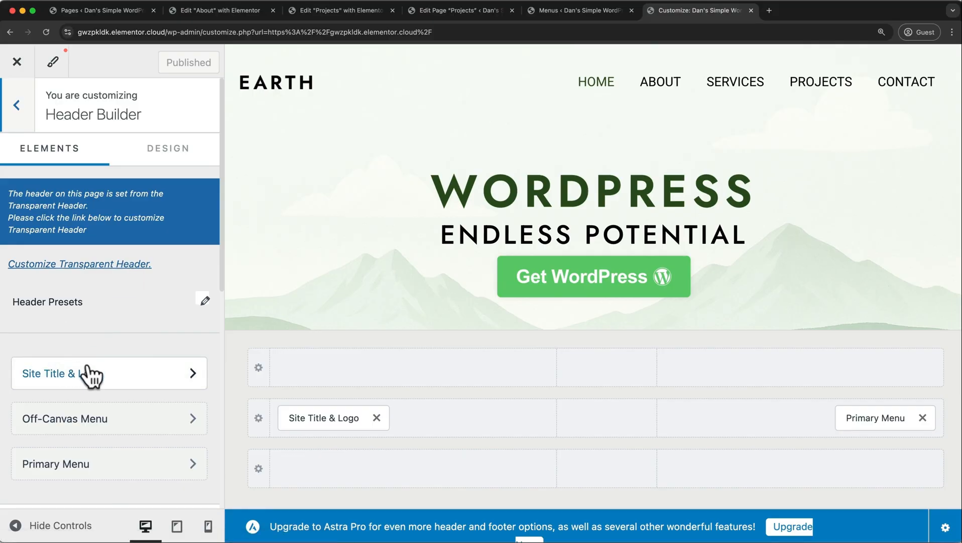
click(327, 415)
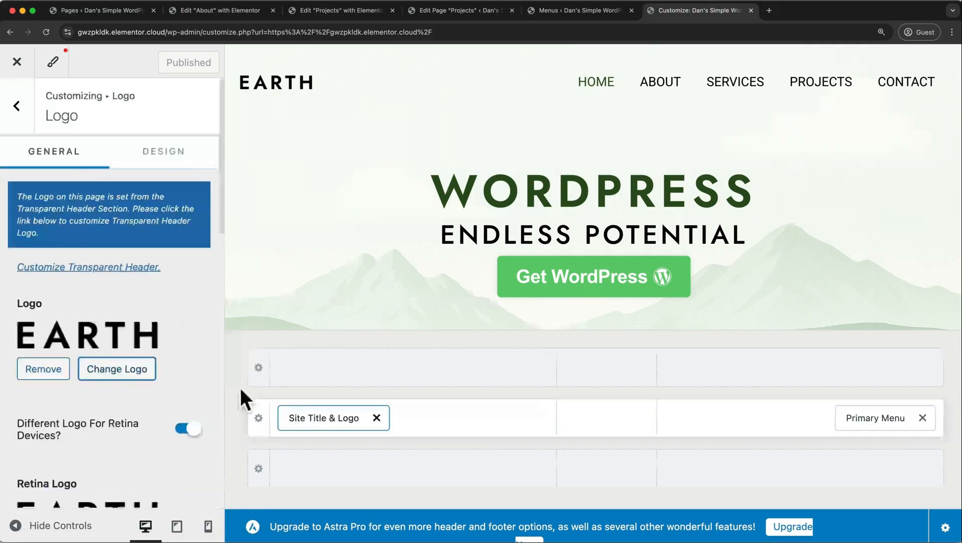
click(142, 371)
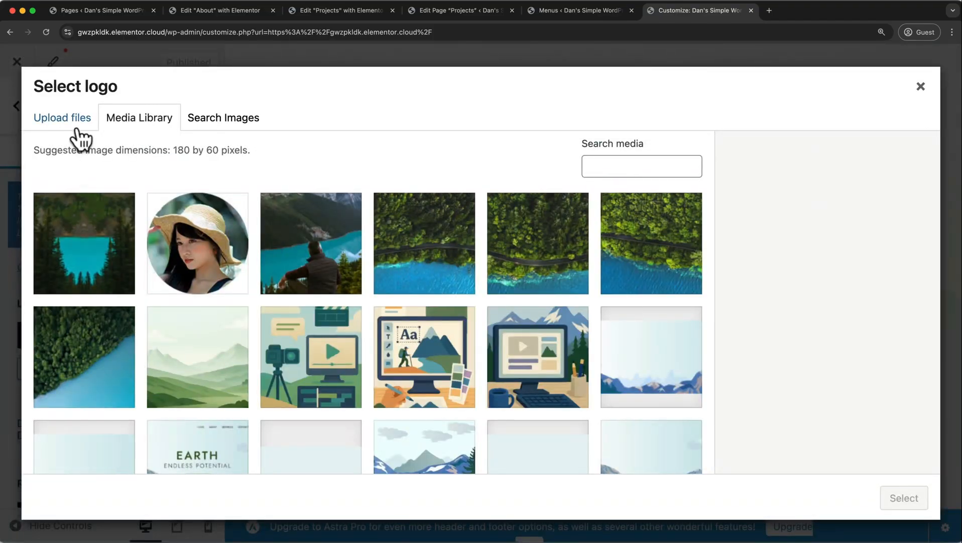
click(76, 129)
click(440, 319)
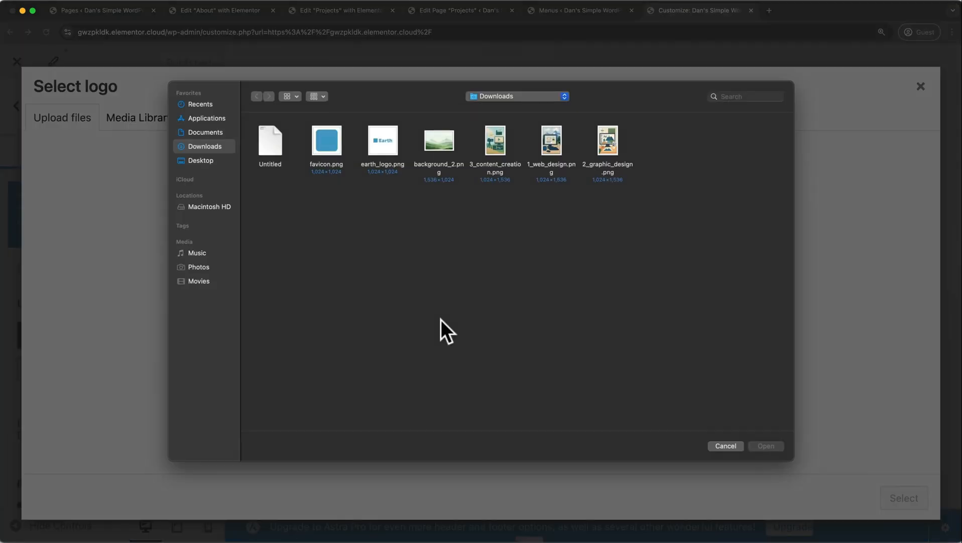
click(388, 147)
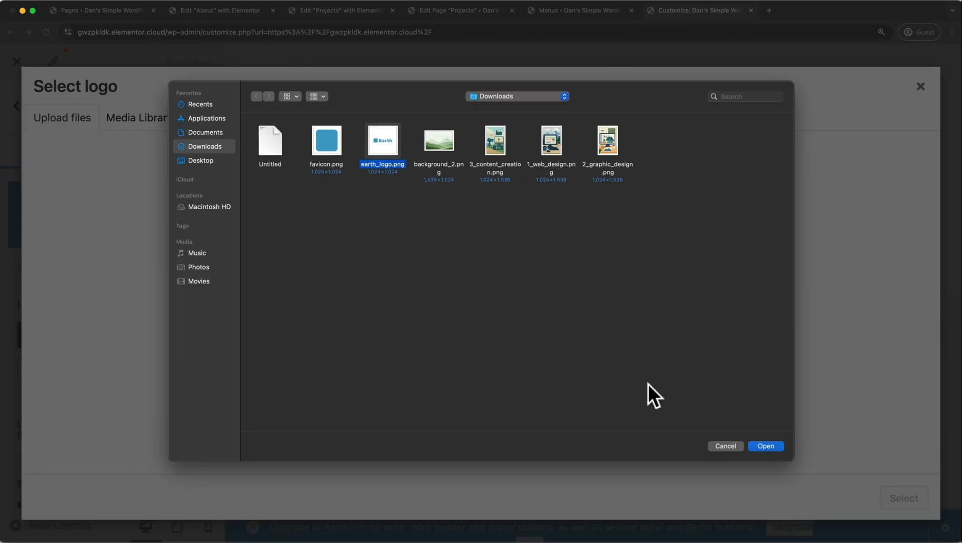
click(760, 446)
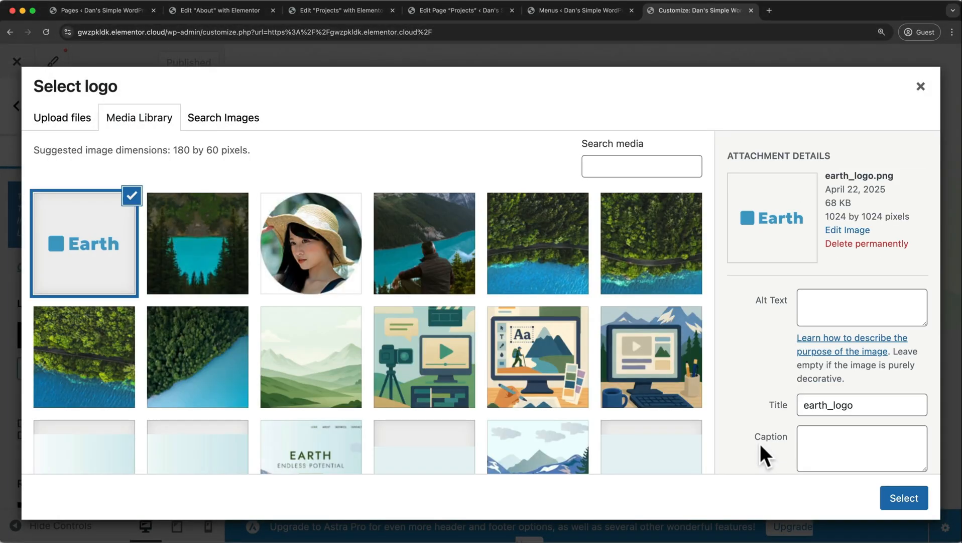
click(905, 499)
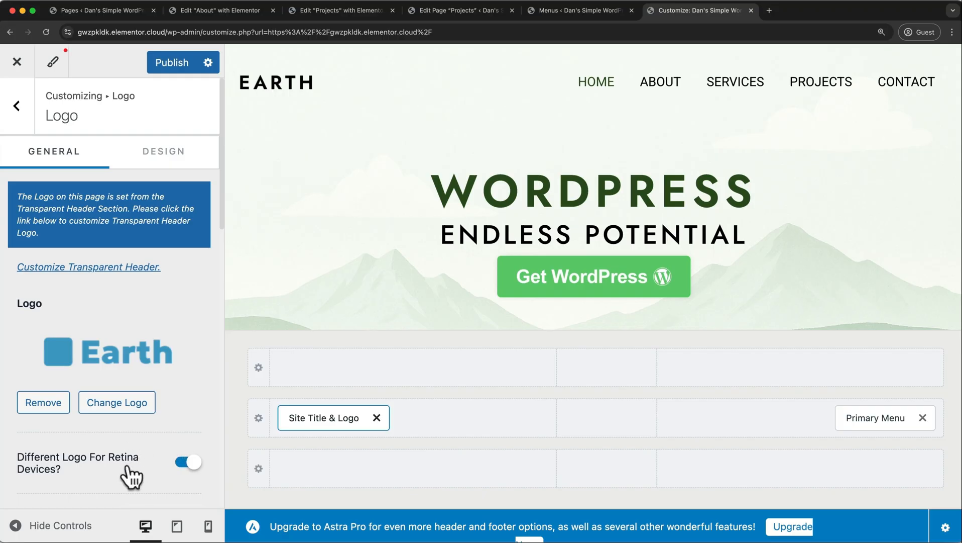
Turn off the different logo for retina devices and set the logo width to 126 px.
click(176, 447)
scroll(175, 446, down, 3)
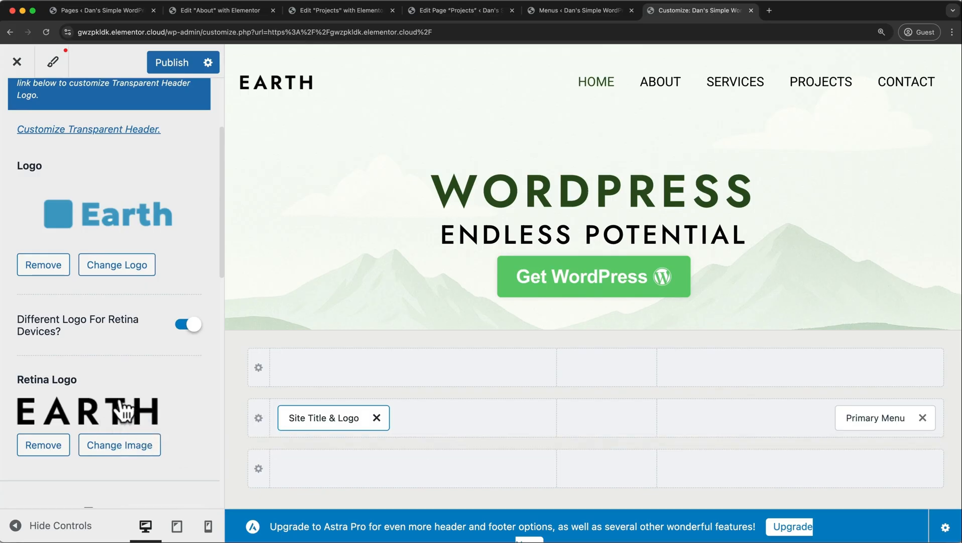
click(187, 326)
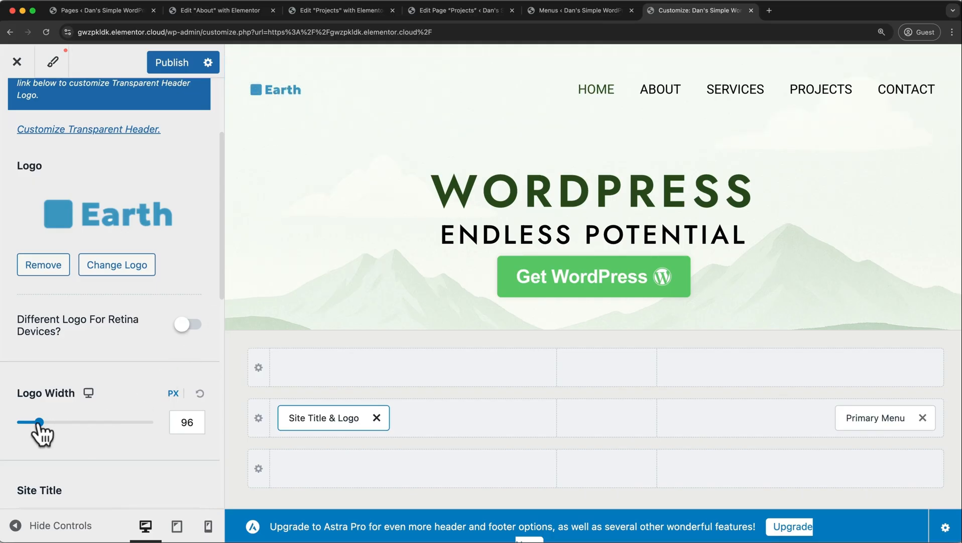
drag(39, 423, 46, 424)
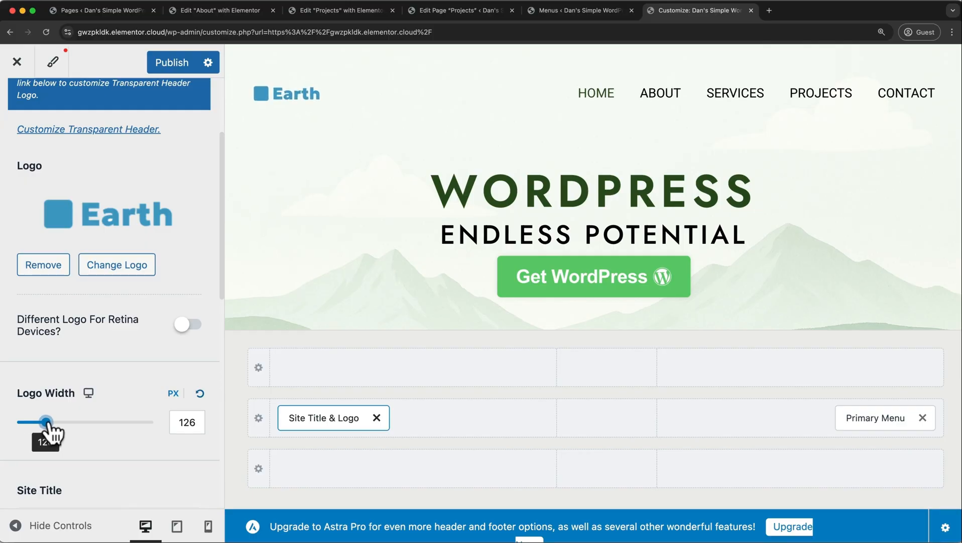
Upload favicon.png from the Downloads folder and set it as the site icon.
scroll(50, 427, down, 15)
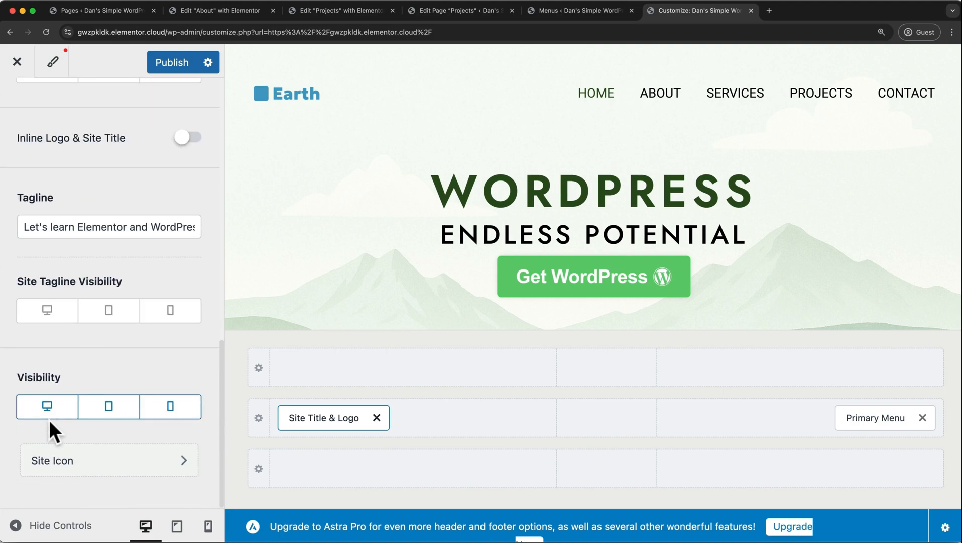
click(46, 474)
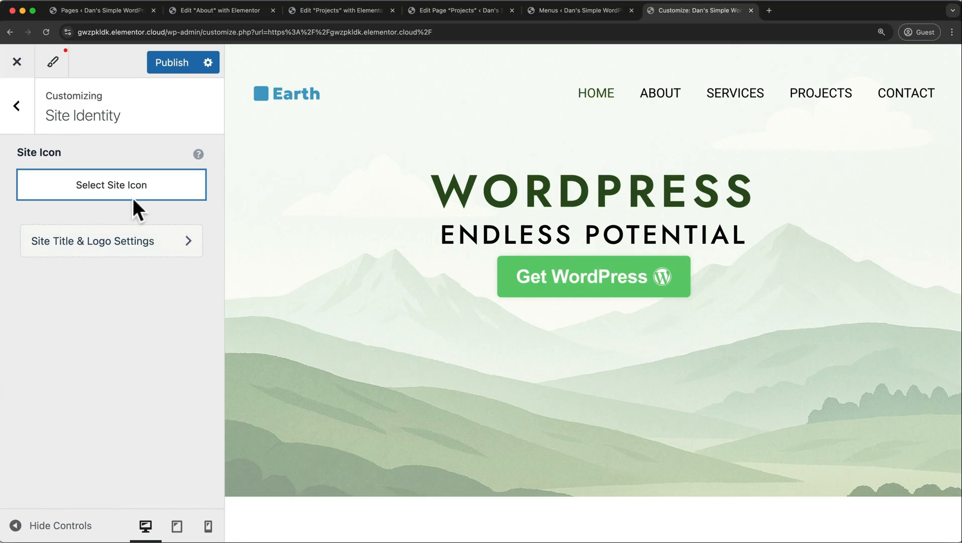
click(132, 197)
click(81, 121)
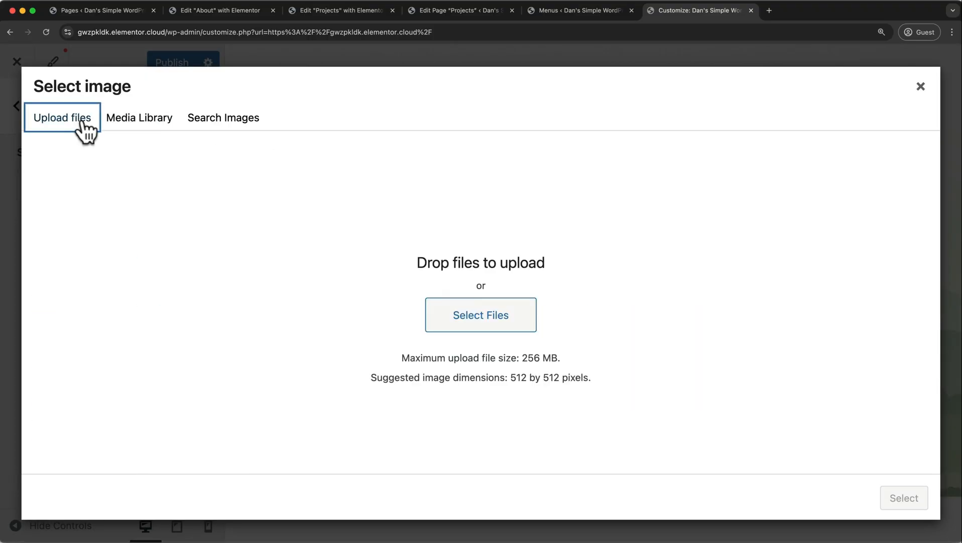
click(447, 320)
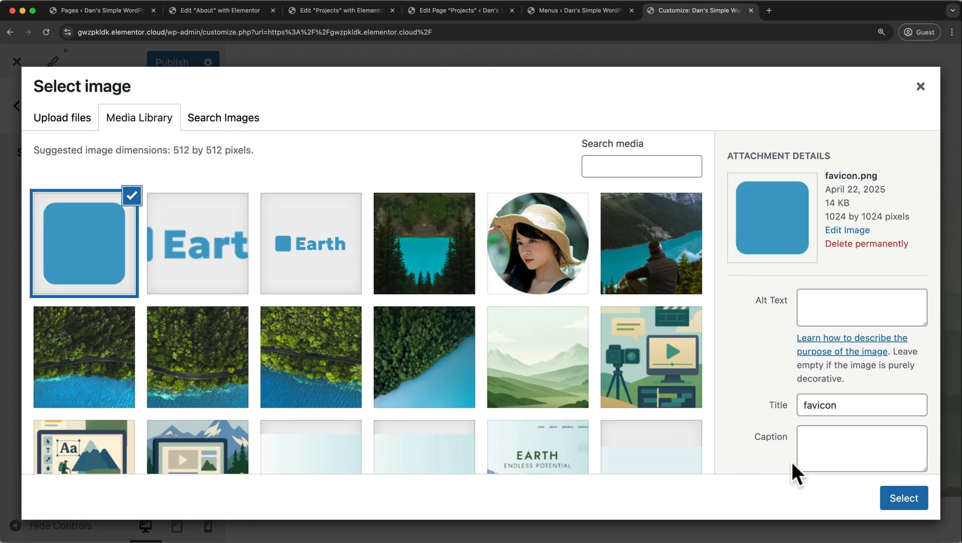
click(894, 503)
click(842, 510)
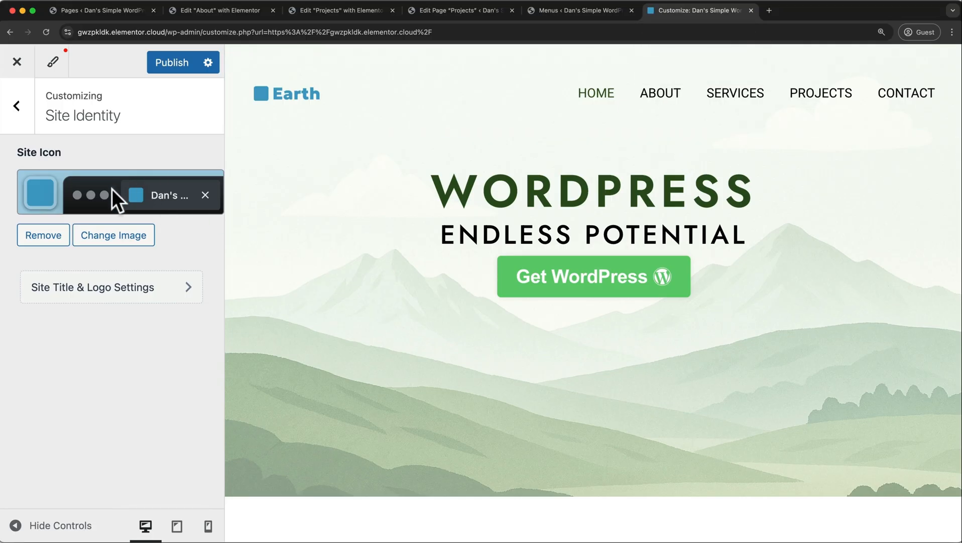
Try the Primary Menu in the header's centre column and in the row above, and return it to the main row's far end.
click(24, 104)
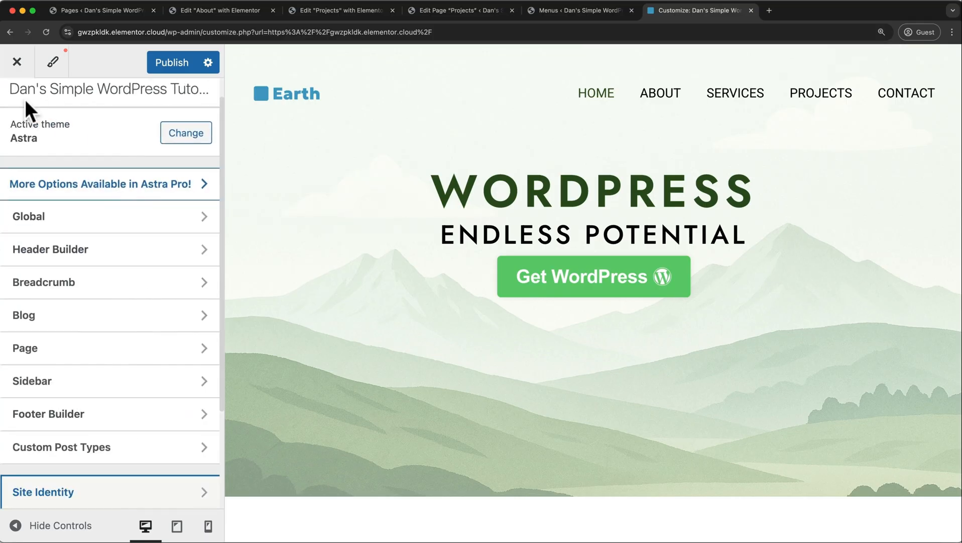
click(100, 249)
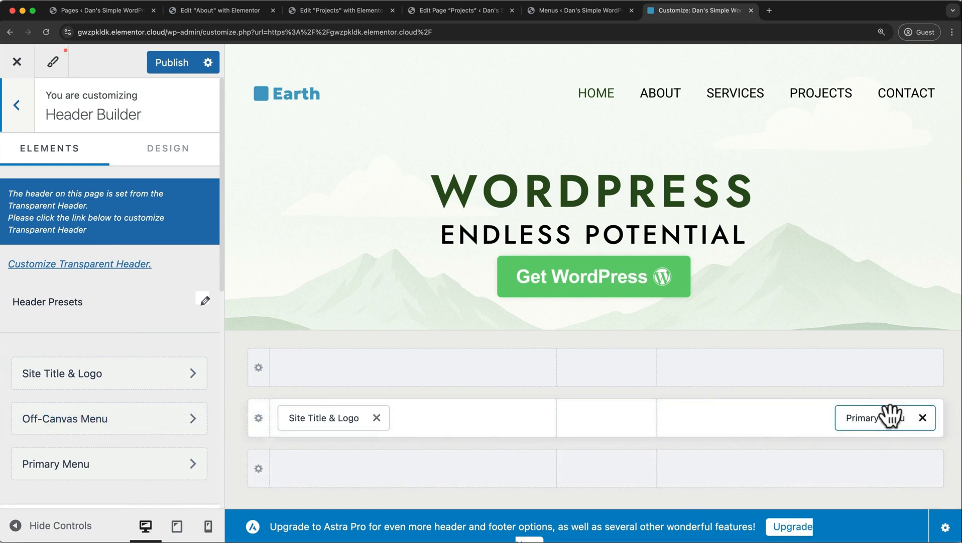
drag(891, 415, 626, 424)
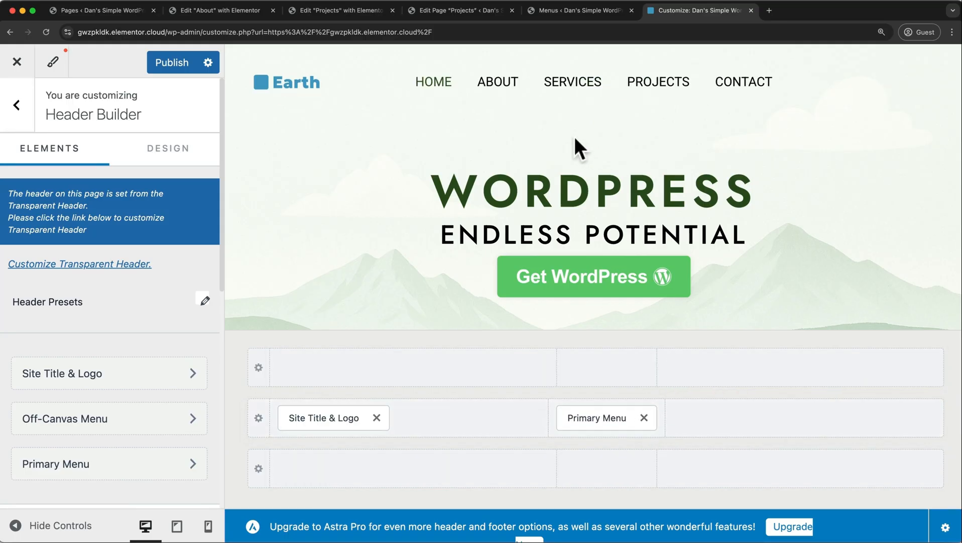
drag(599, 415, 672, 366)
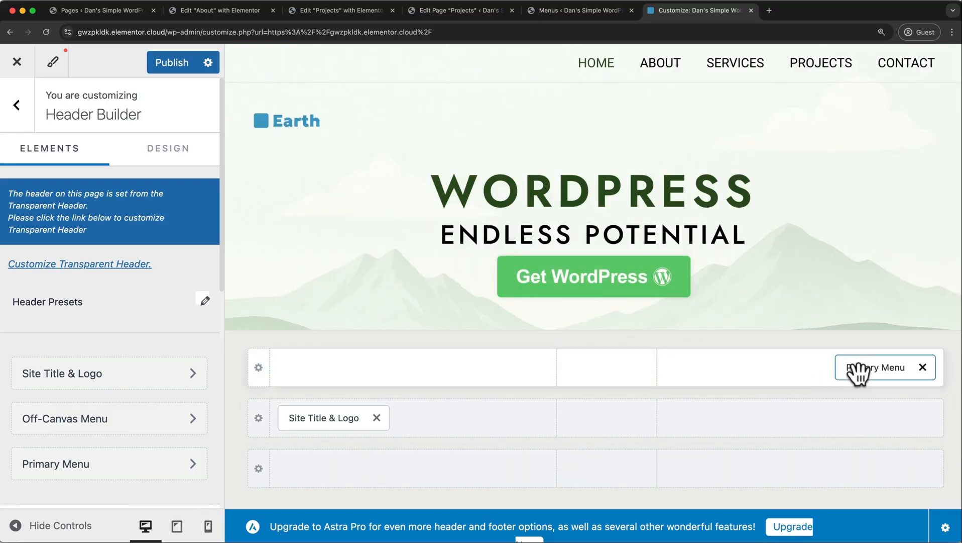
drag(860, 374, 854, 426)
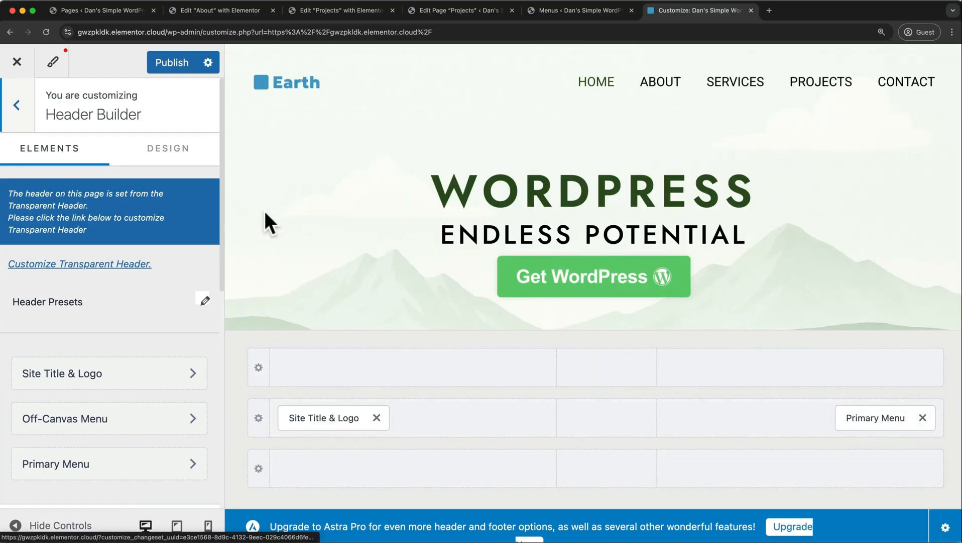
Set the Transparent Header's hover/active menu text colour to #4197C8.
scroll(159, 321, down, 2)
scroll(158, 321, down, 4)
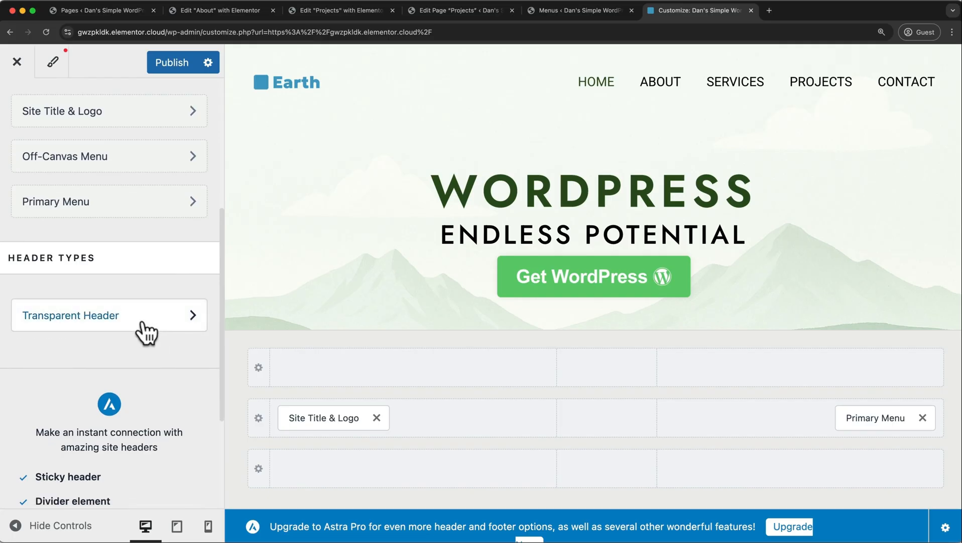
click(132, 320)
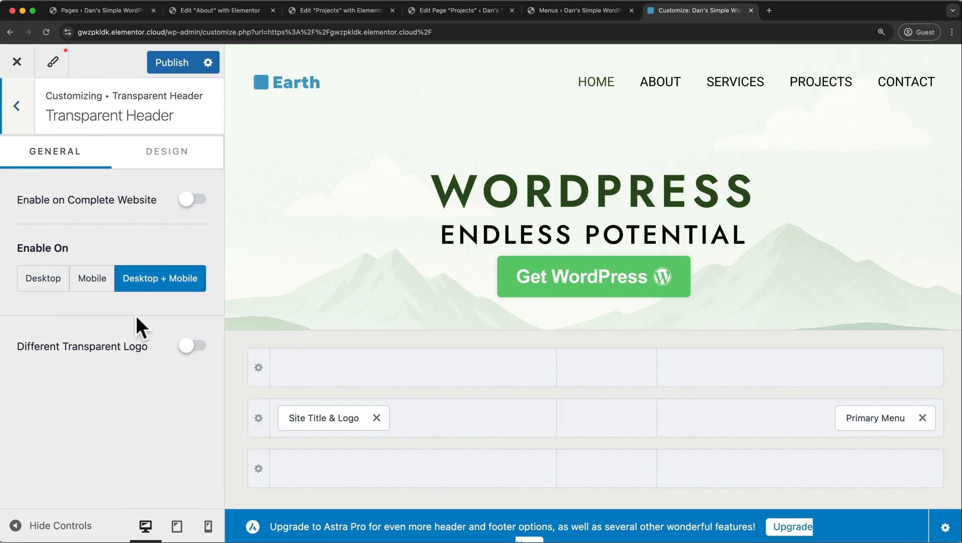
click(166, 151)
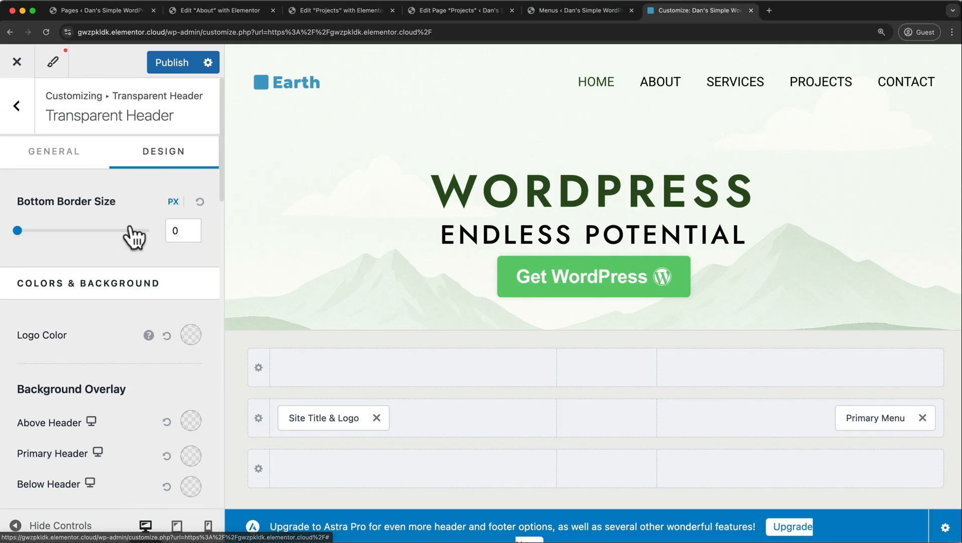
scroll(132, 232, down, 8)
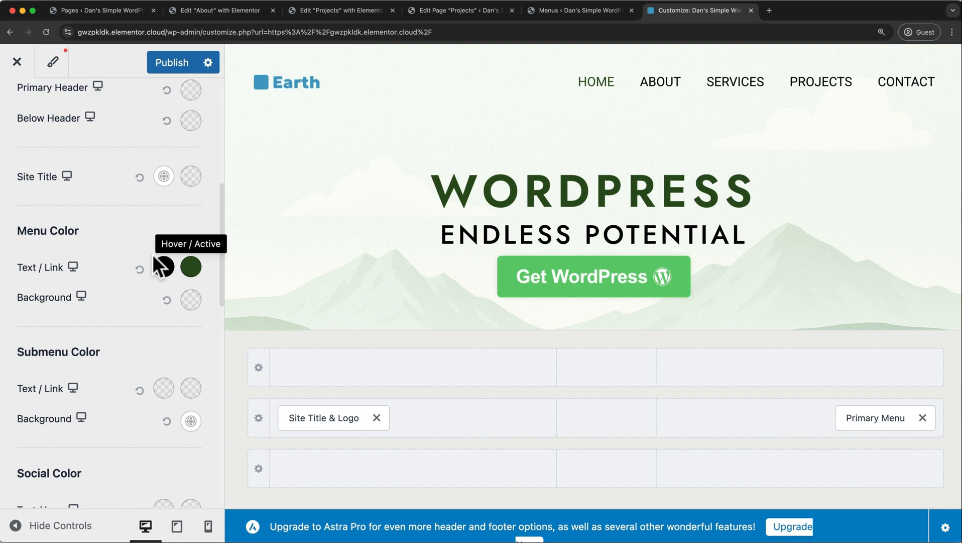
click(192, 267)
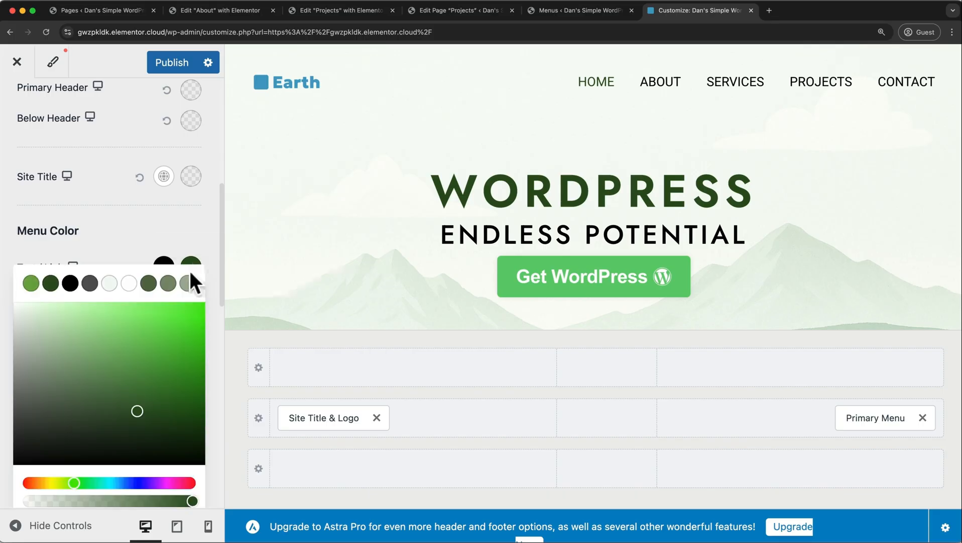
scroll(151, 440, down, 3)
double_click(85, 488)
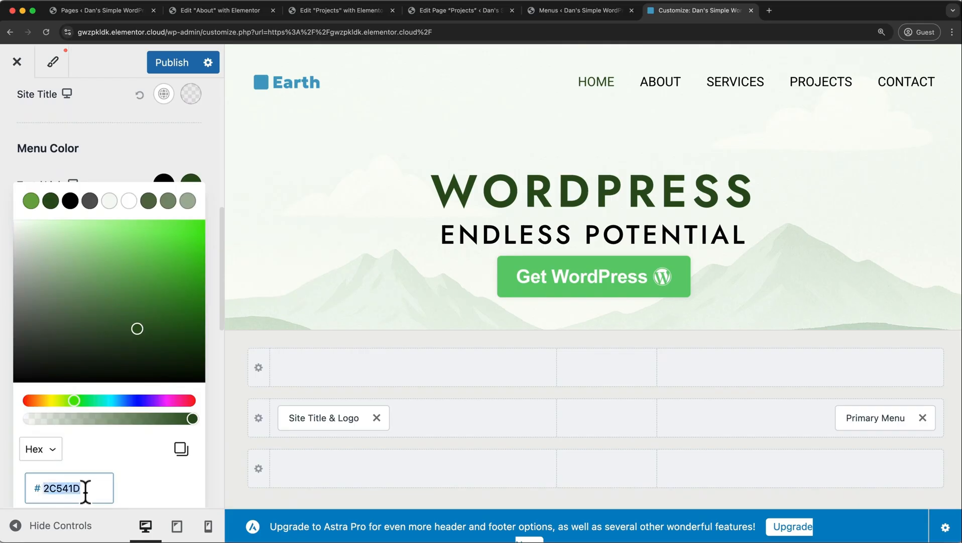
text(4197C8)
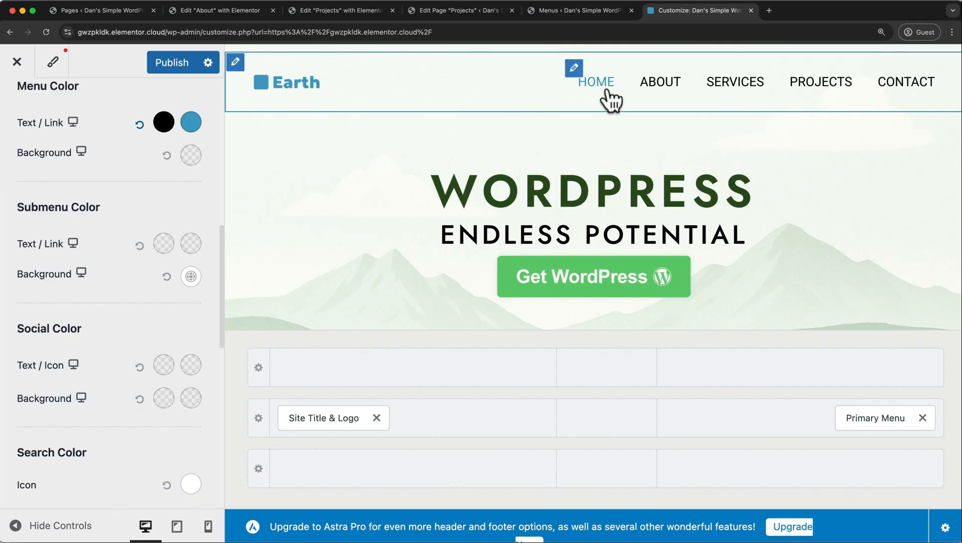
Check the active menu colour on the About, Services and Home pages in the preview, and publish the changes.
click(663, 81)
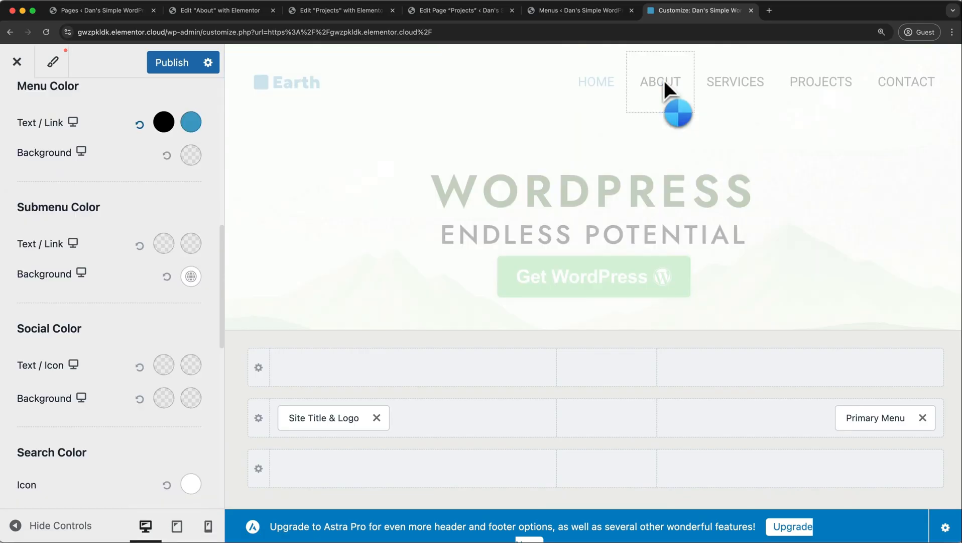
click(742, 83)
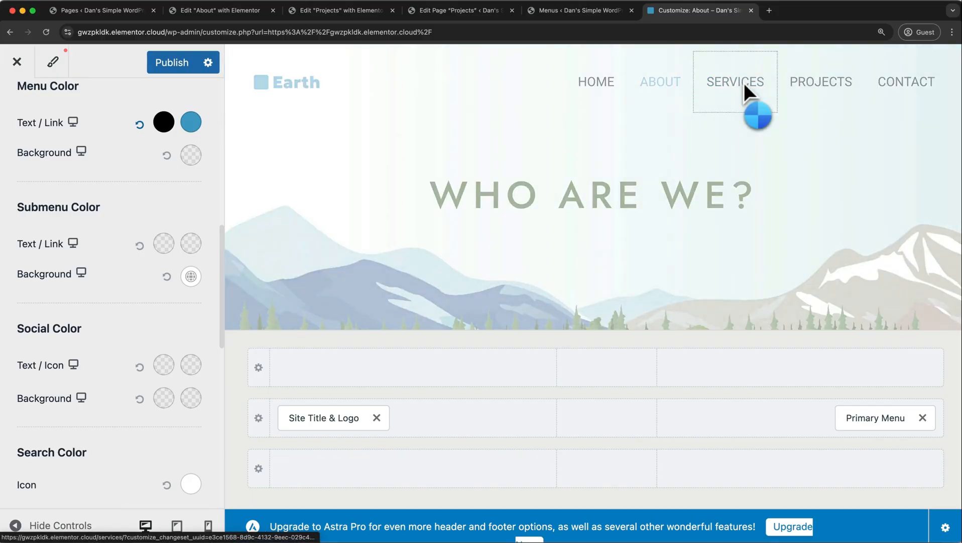
click(602, 82)
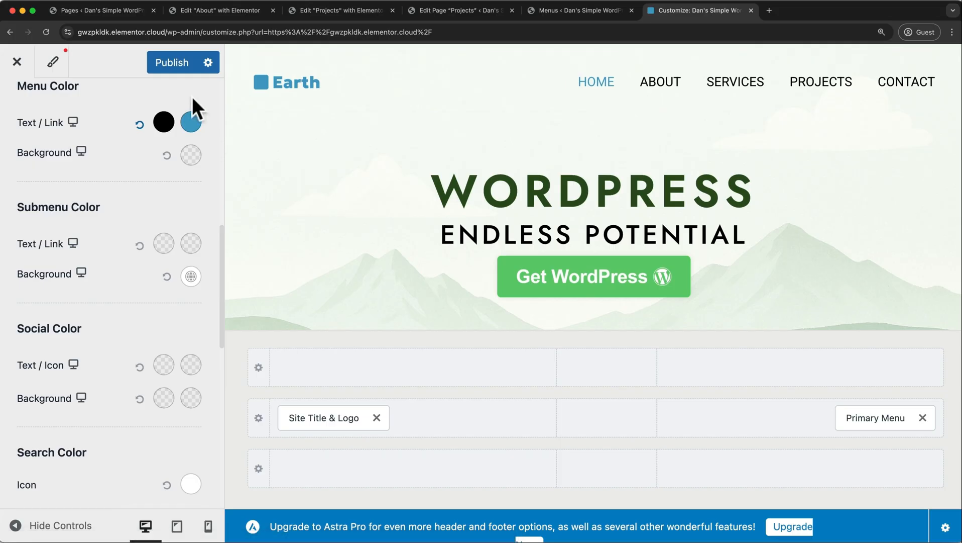
click(173, 60)
Review the home page preview down to the footer and exit the customizer to the live site.
scroll(315, 147, down, 10)
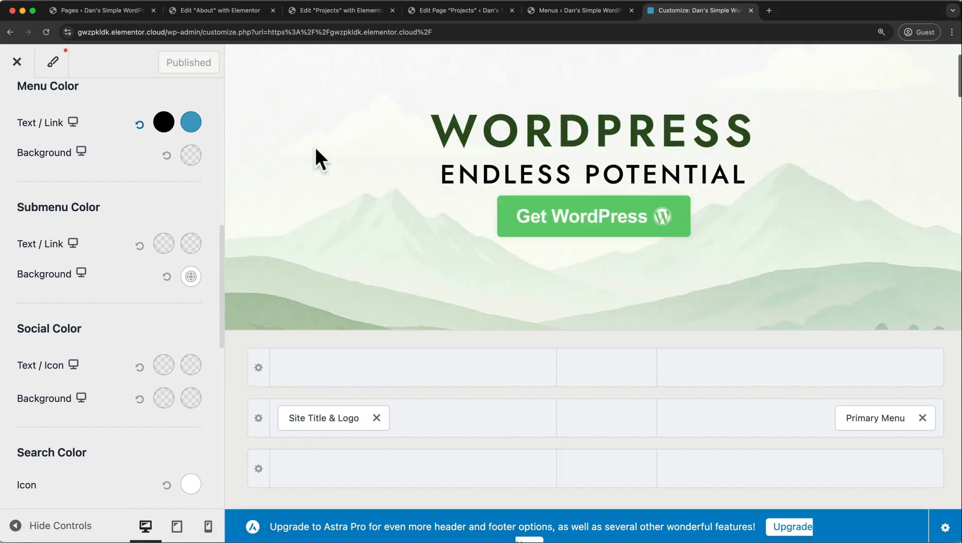
scroll(315, 147, down, 4)
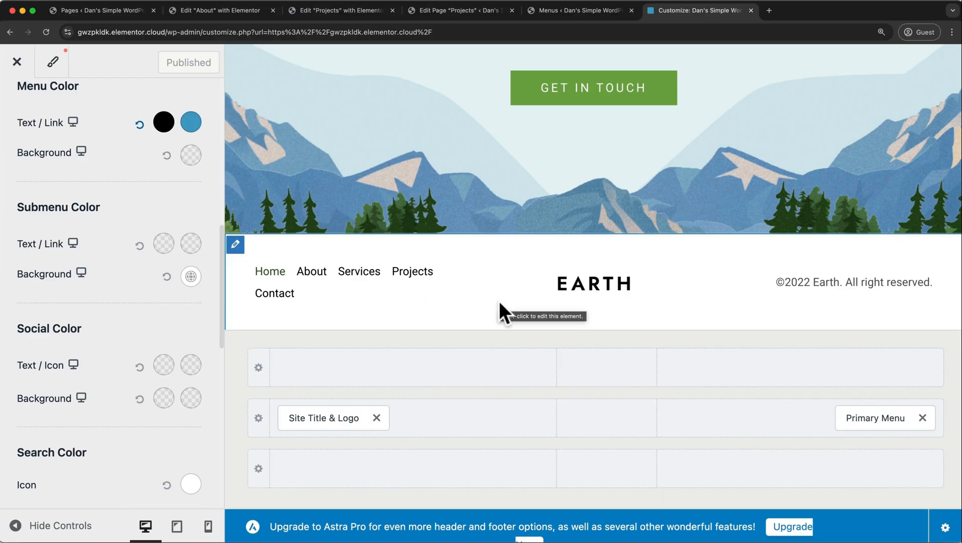
click(19, 65)
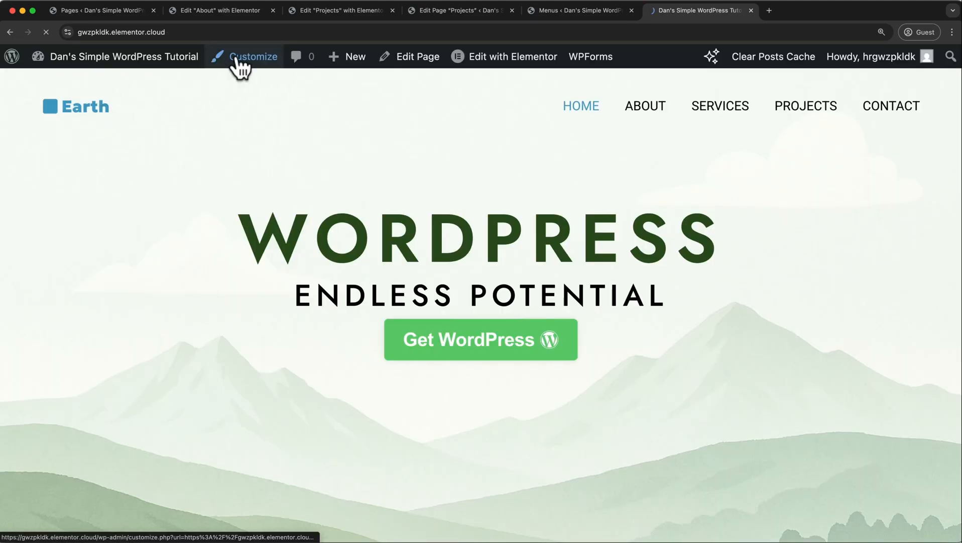
In the customizer's Footer Builder, replace the year in the Copyright text with the [current_year] shortcode.
click(236, 60)
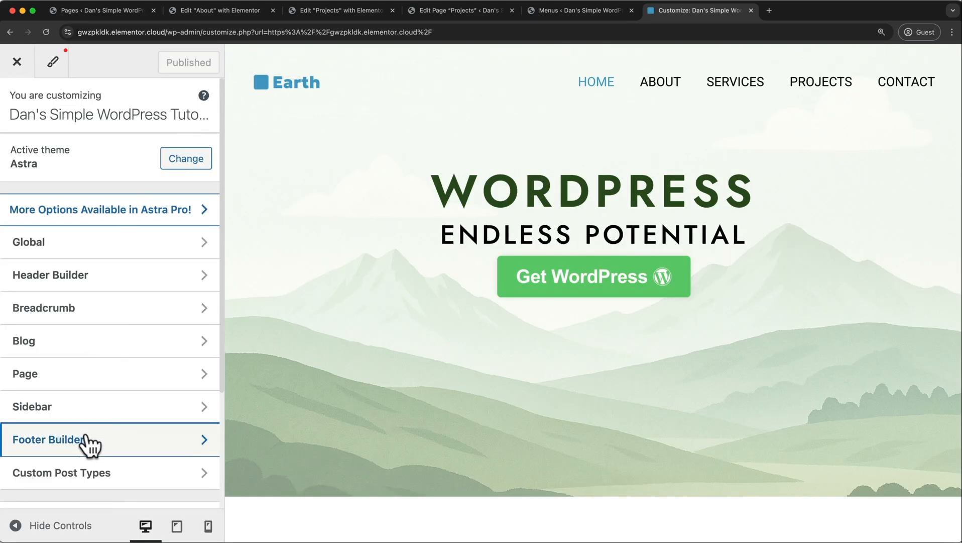
click(35, 445)
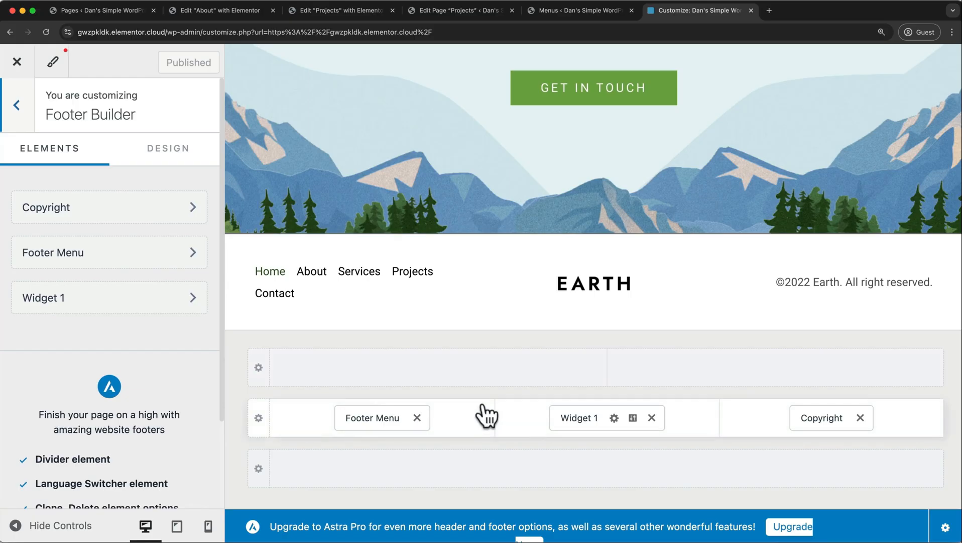
click(811, 420)
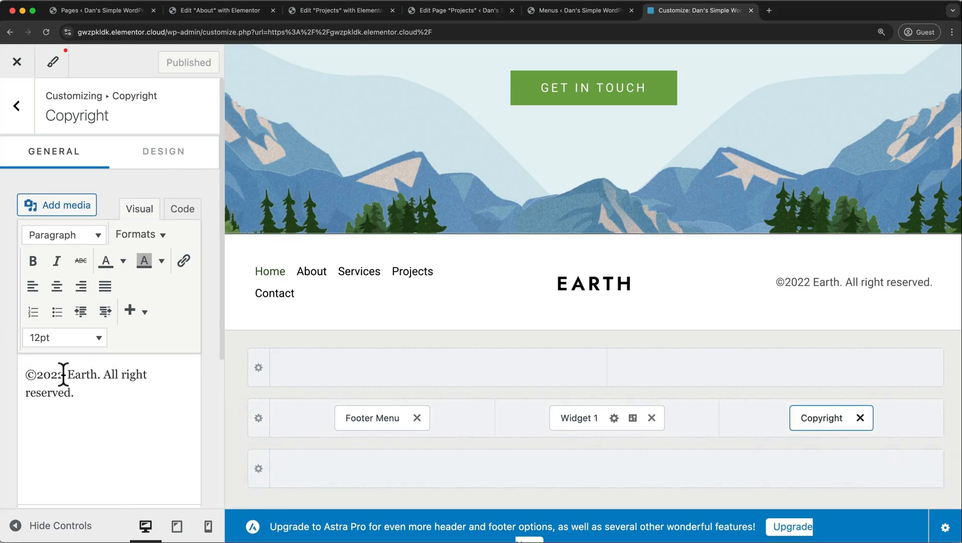
drag(64, 374, 39, 374)
key(BackSpace)
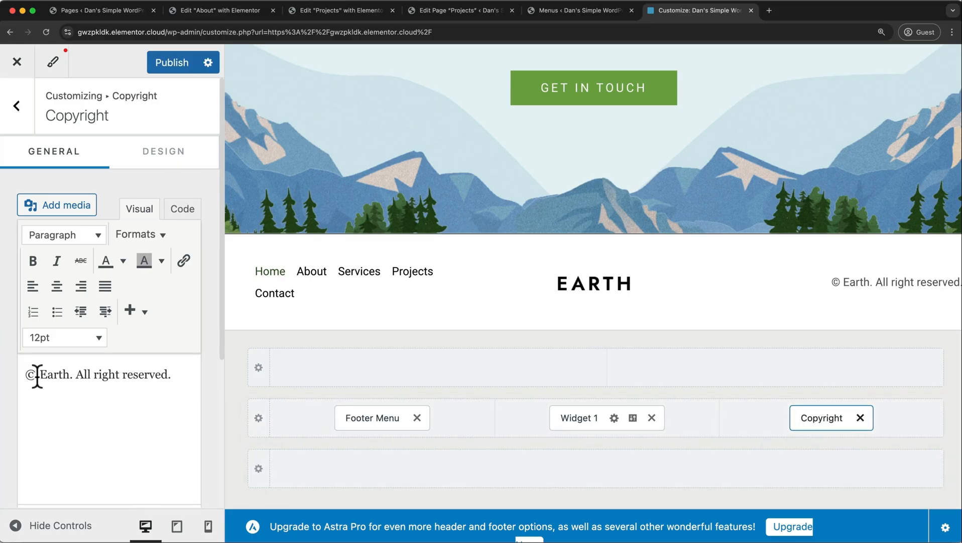
text([cu)
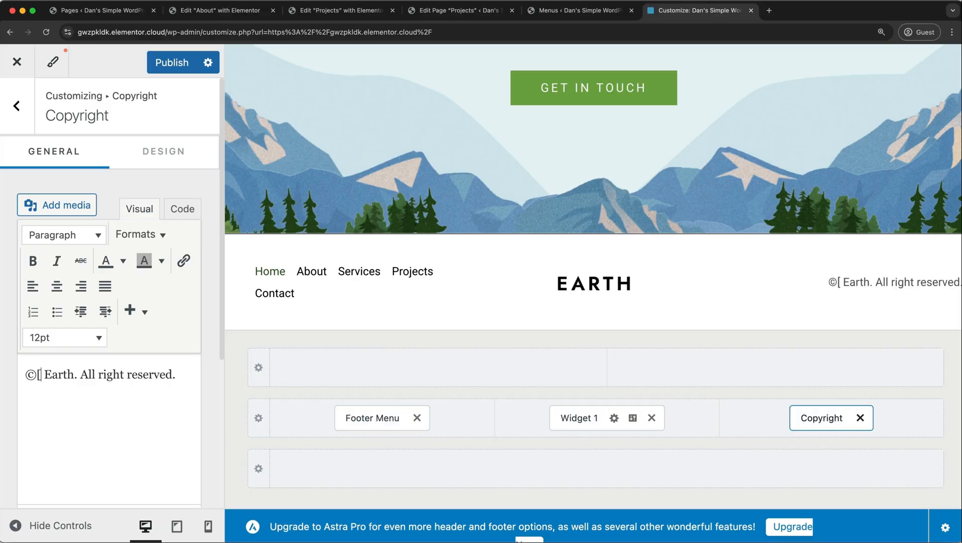
text(rrent_year)
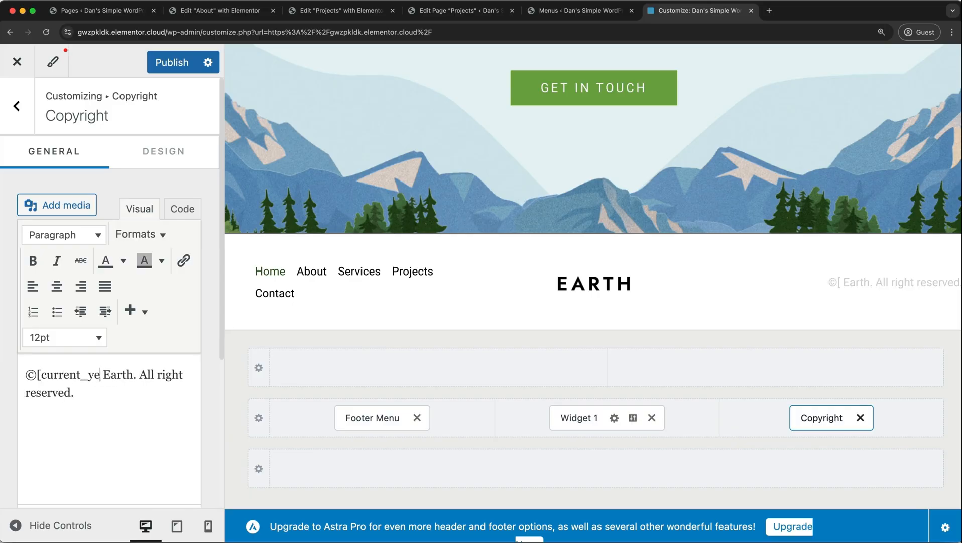
text(])
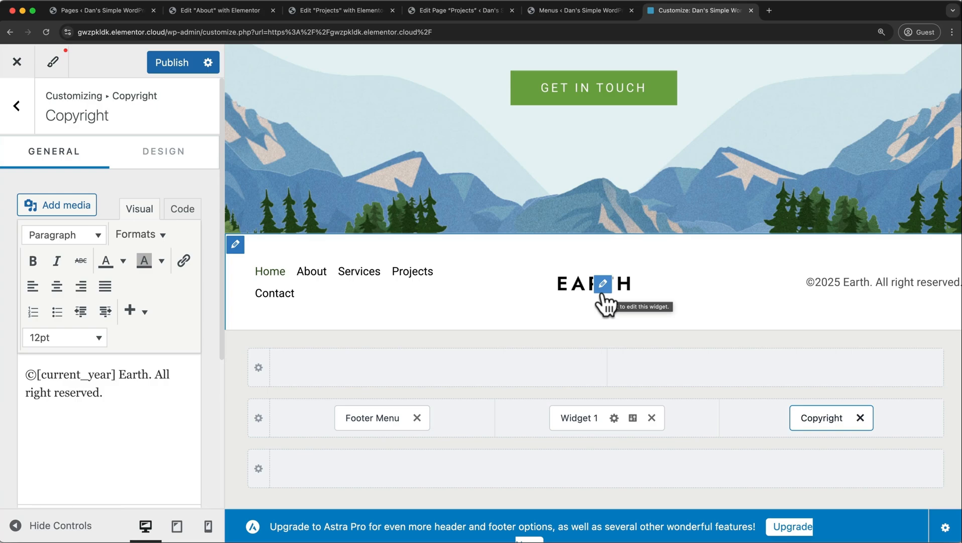
Replace the logo image in the footer's Widget 1 with earth_logo.png from the media library.
click(603, 294)
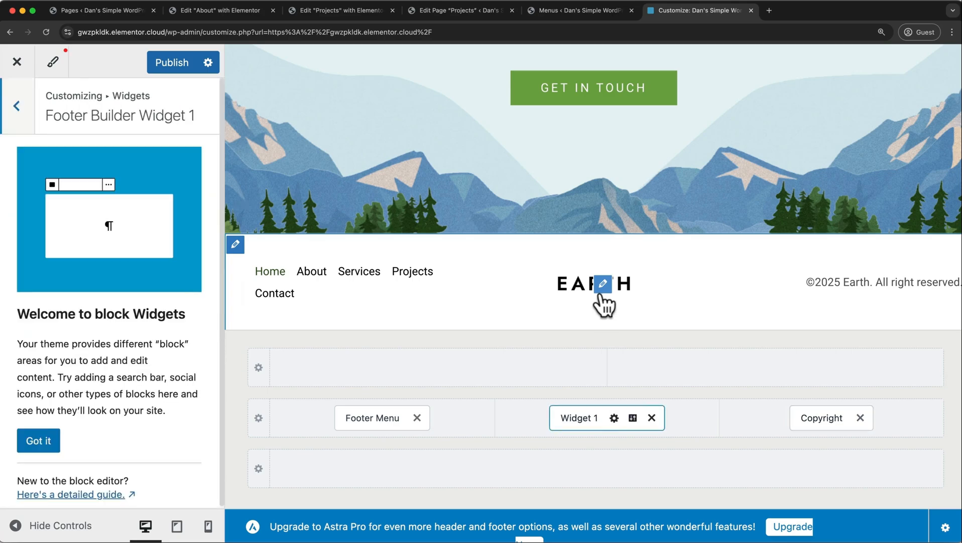
click(38, 443)
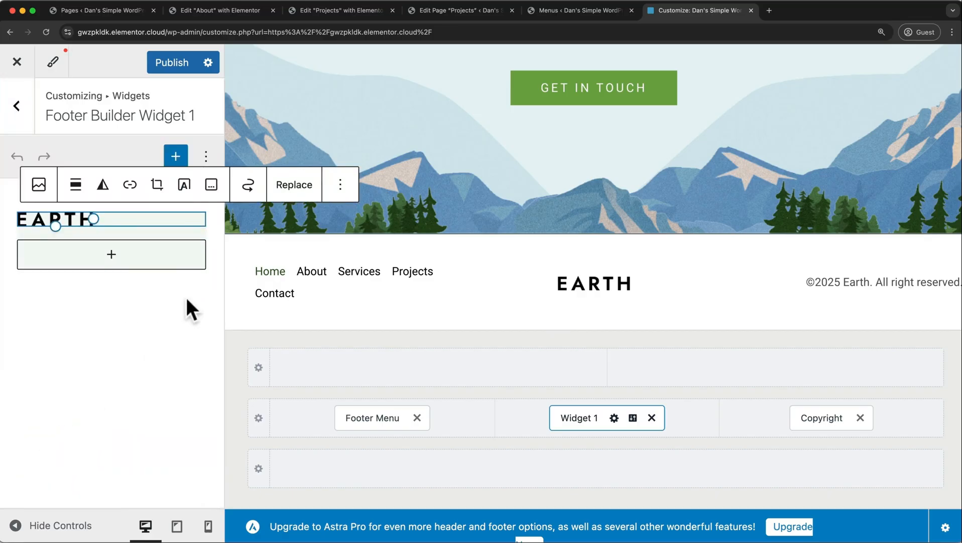
click(286, 188)
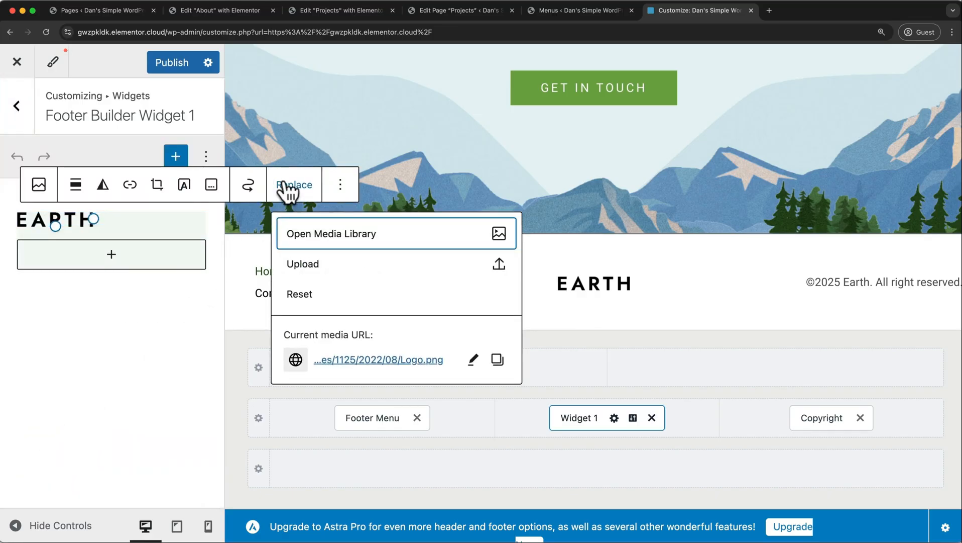
click(330, 238)
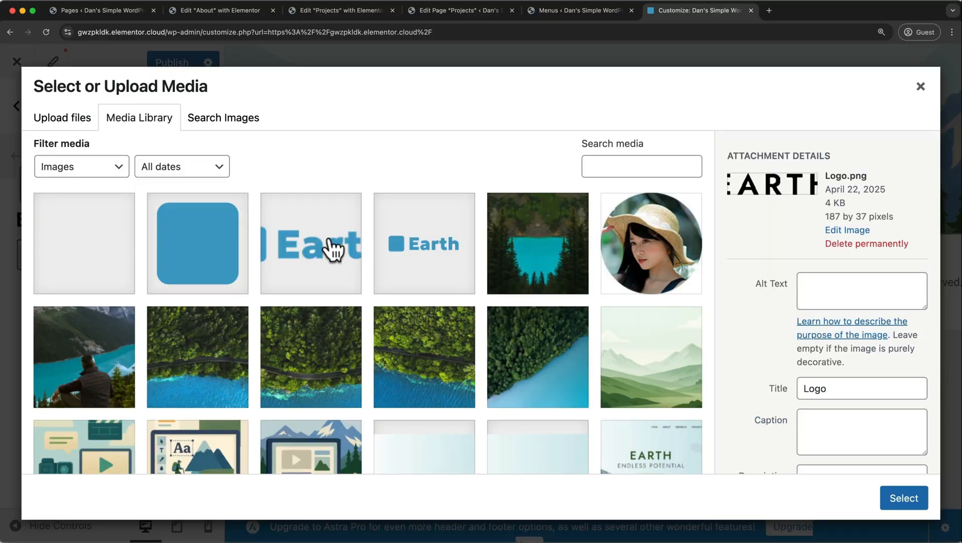
click(415, 255)
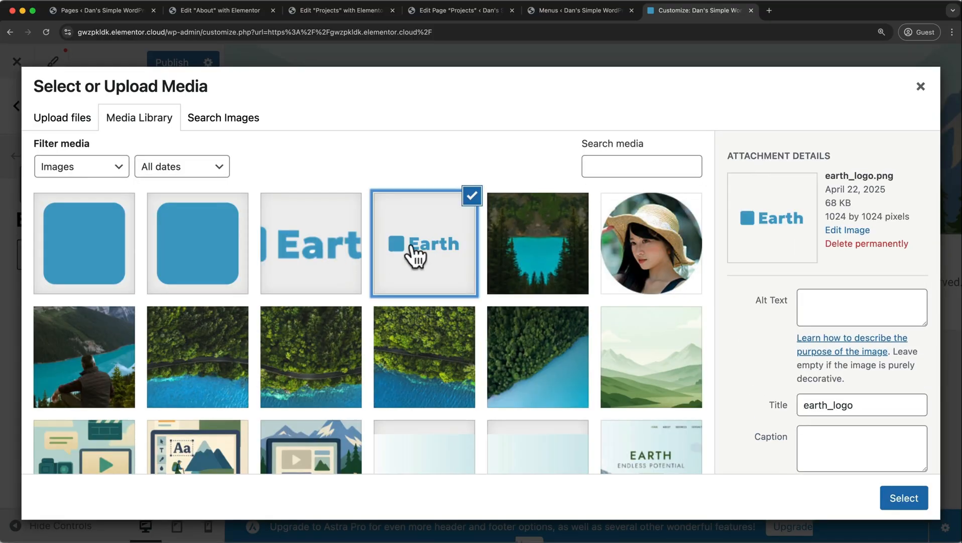
click(885, 497)
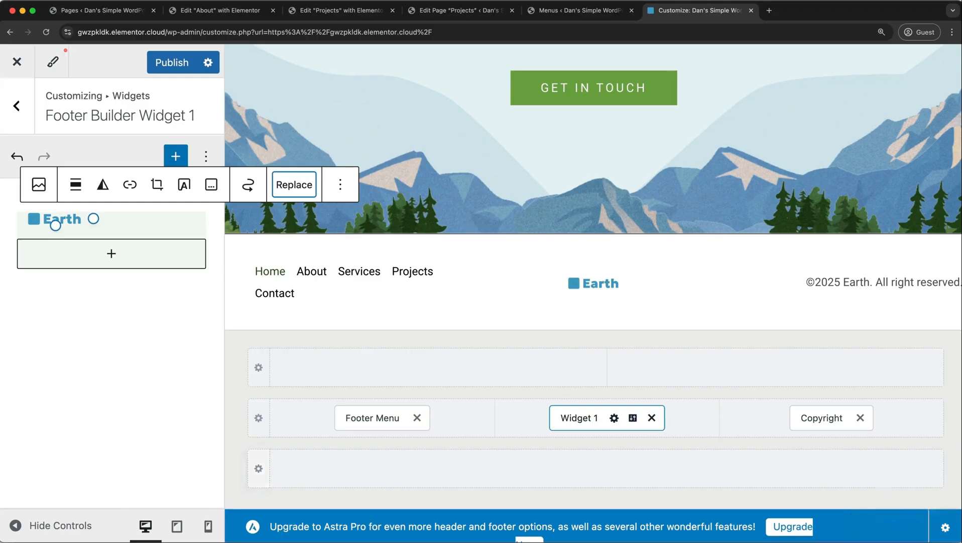
click(17, 106)
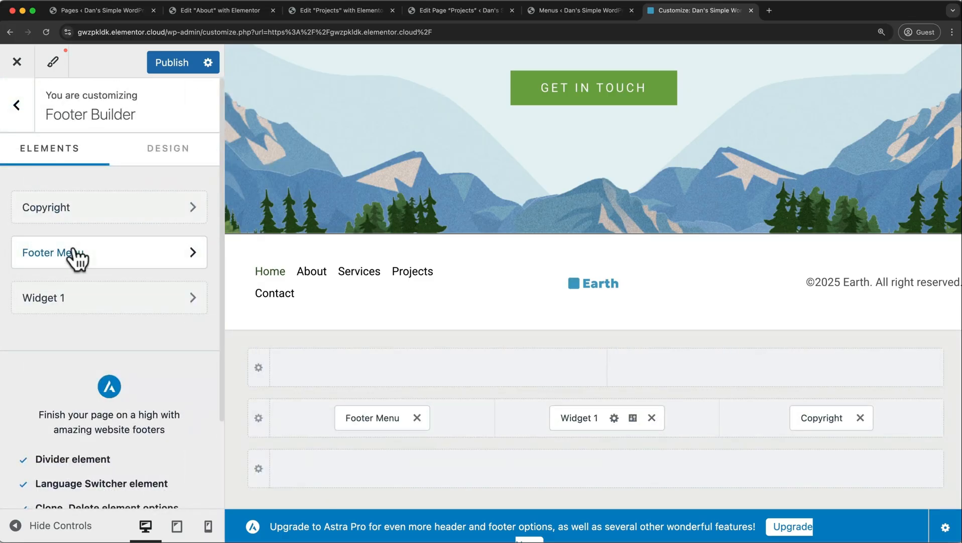
Try the Stack layout and centre alignment on the Footer Menu, and return it to Inline with left alignment.
click(379, 414)
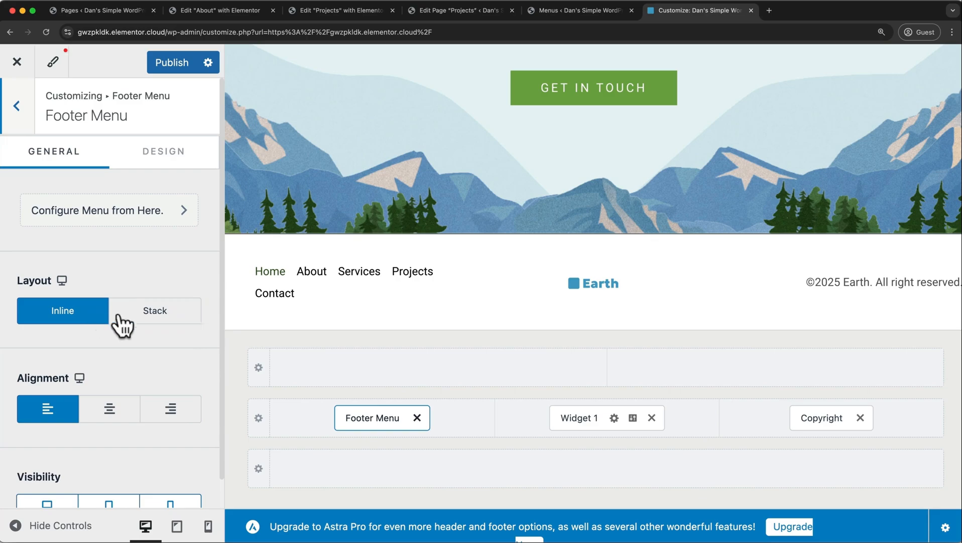
click(171, 318)
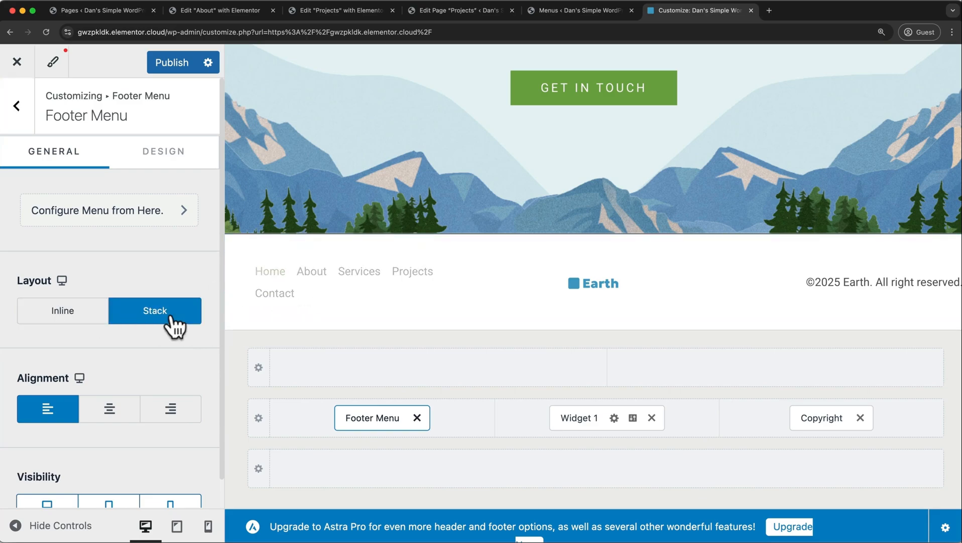
click(94, 313)
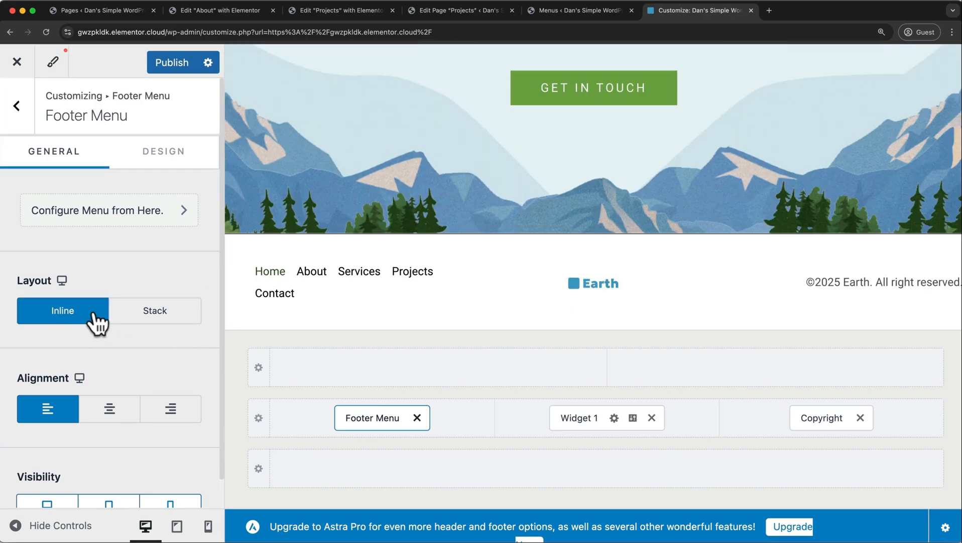
click(111, 410)
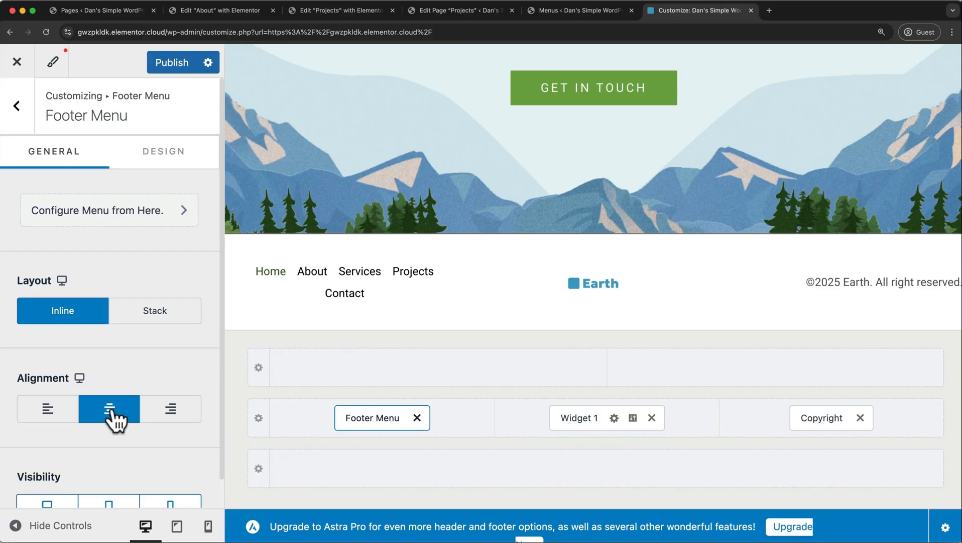
click(66, 419)
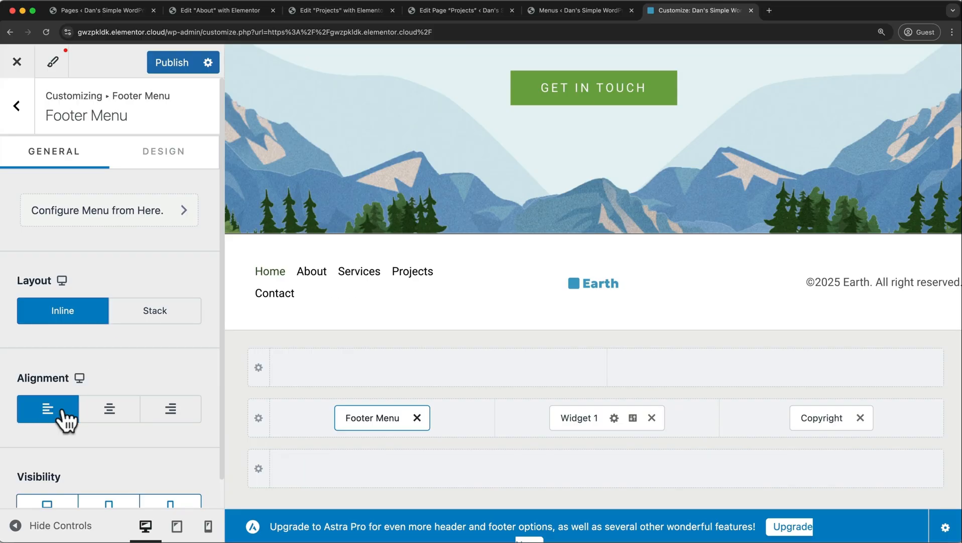
Publish the footer changes and leave the customizer for the WordPress admin area.
click(170, 63)
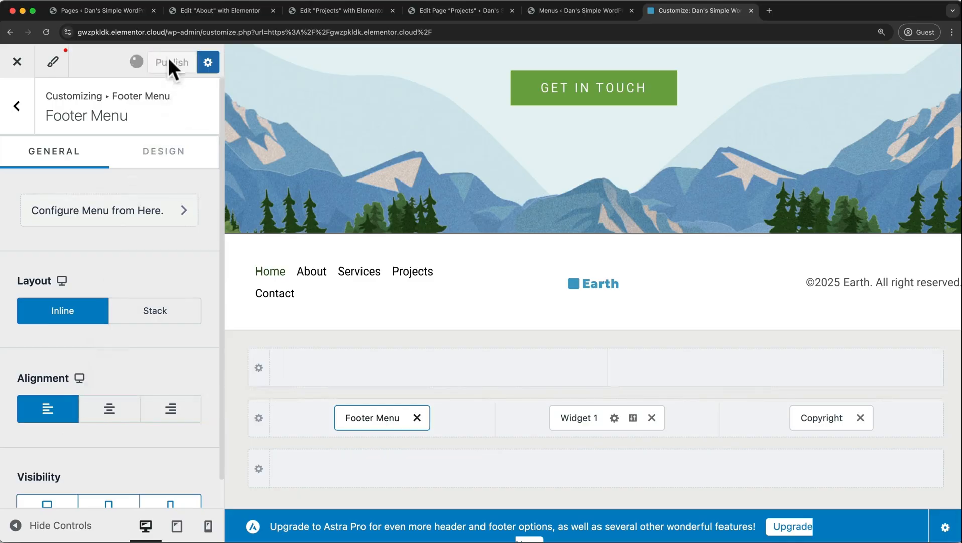
click(16, 61)
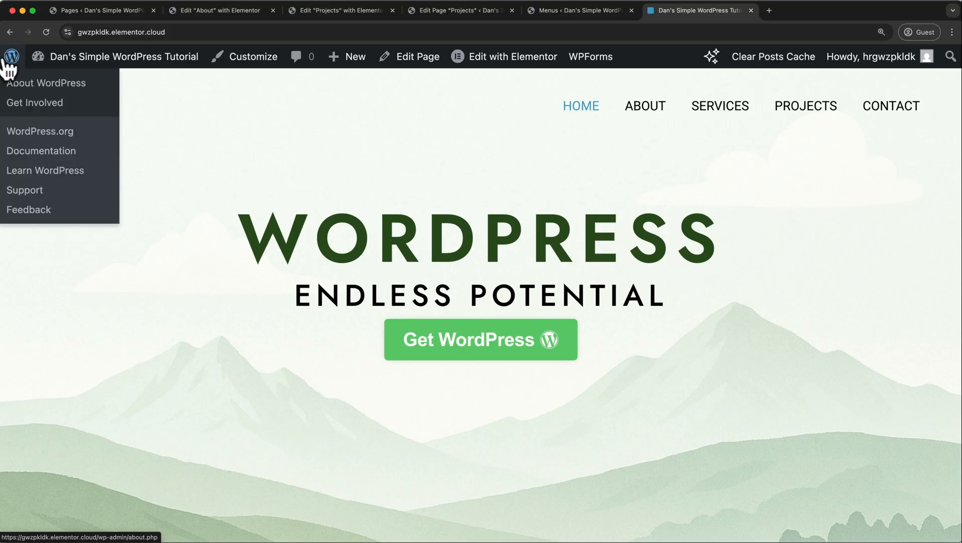
click(7, 59)
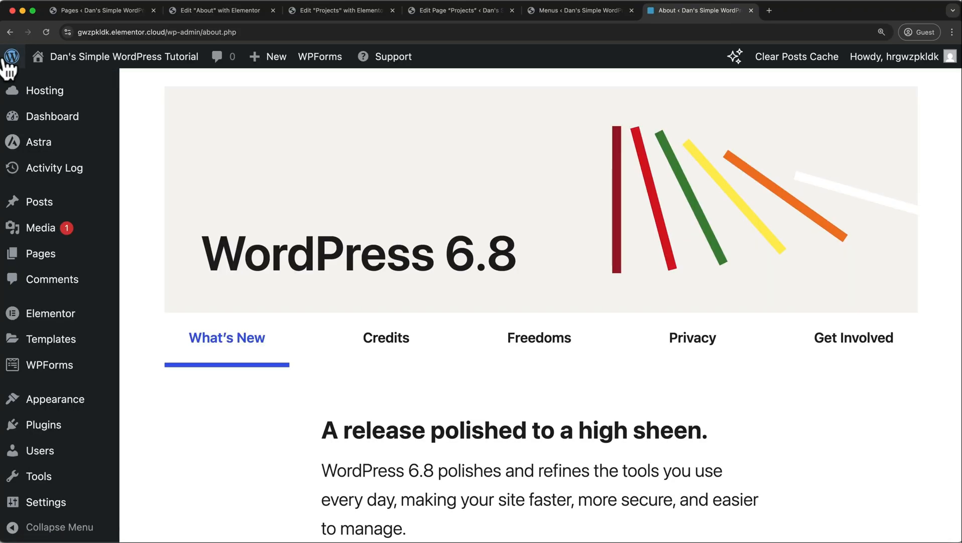
Search the plugin directory for "Litespeed cache", and install and activate the LiteSpeed Cache plugin.
click(37, 426)
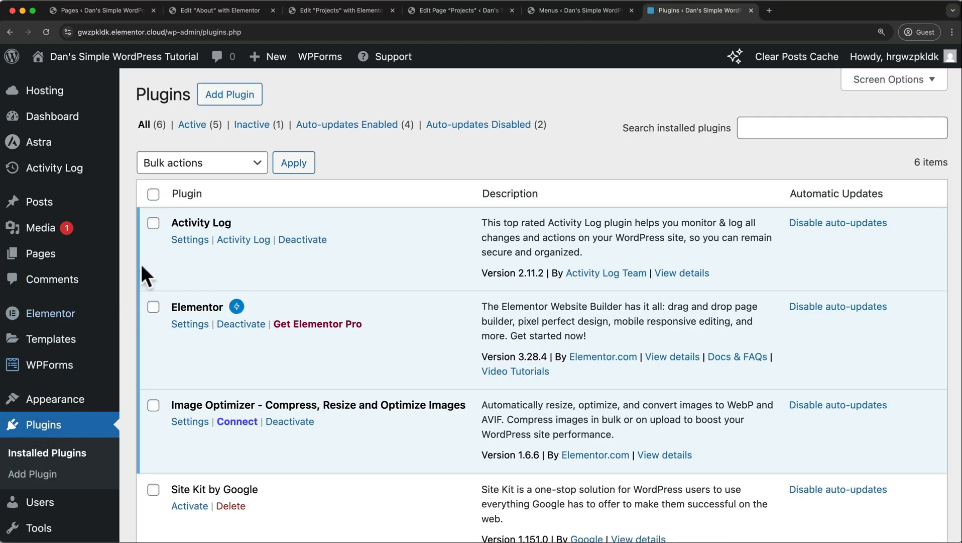
click(213, 95)
click(671, 136)
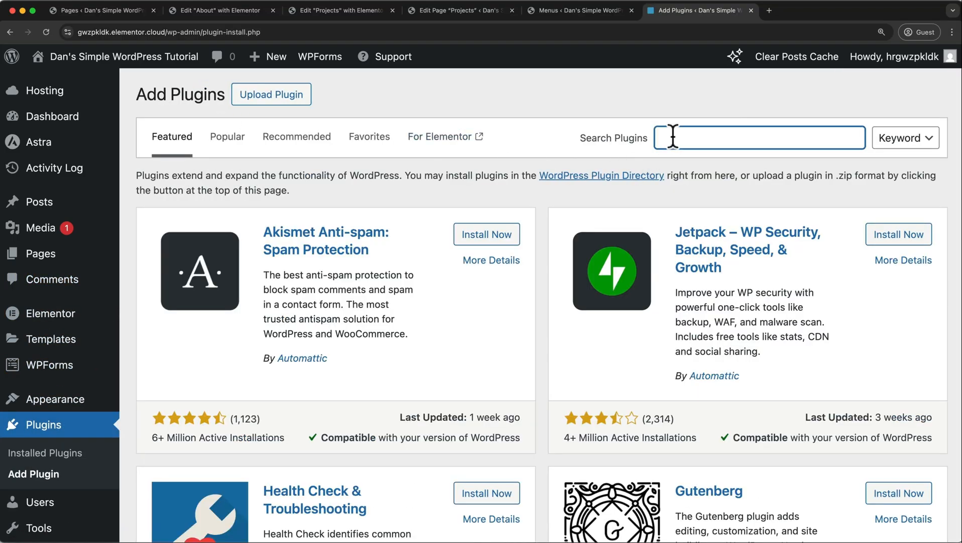
text(Lites)
text(peed cache)
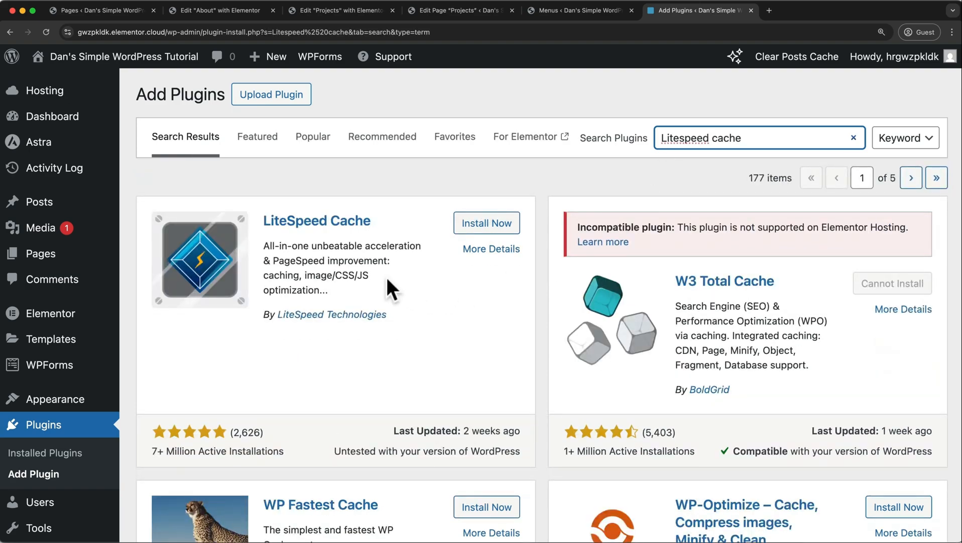
click(488, 225)
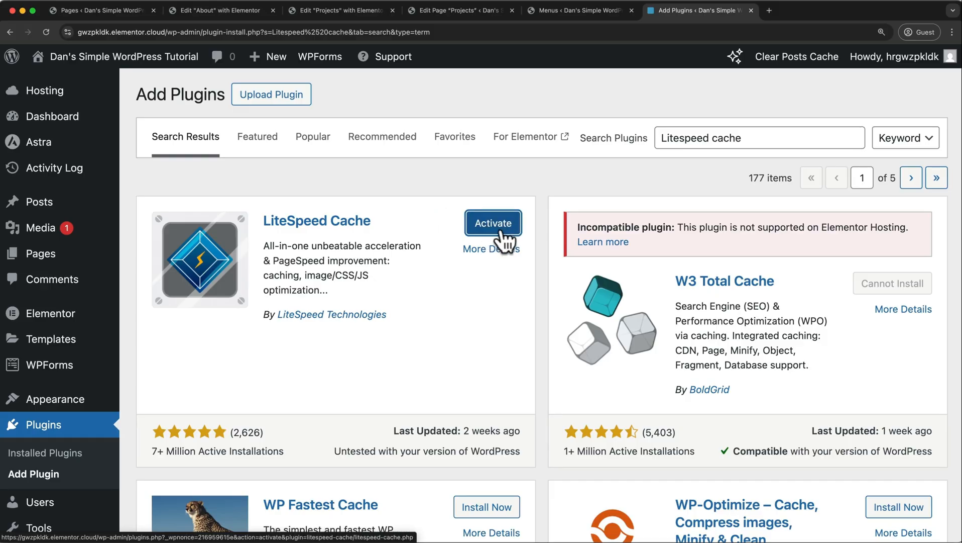
click(501, 231)
scroll(243, 409, down, 2)
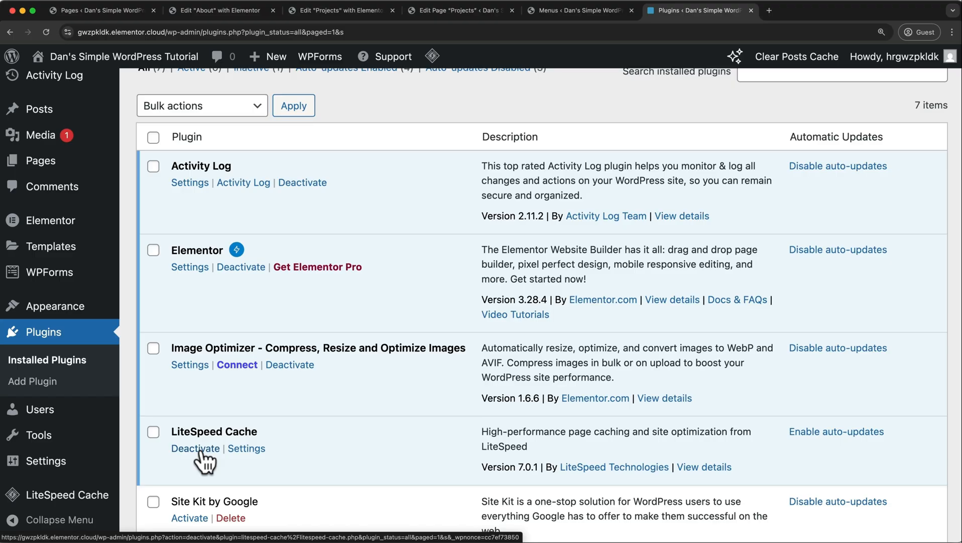
scroll(559, 328, up, 3)
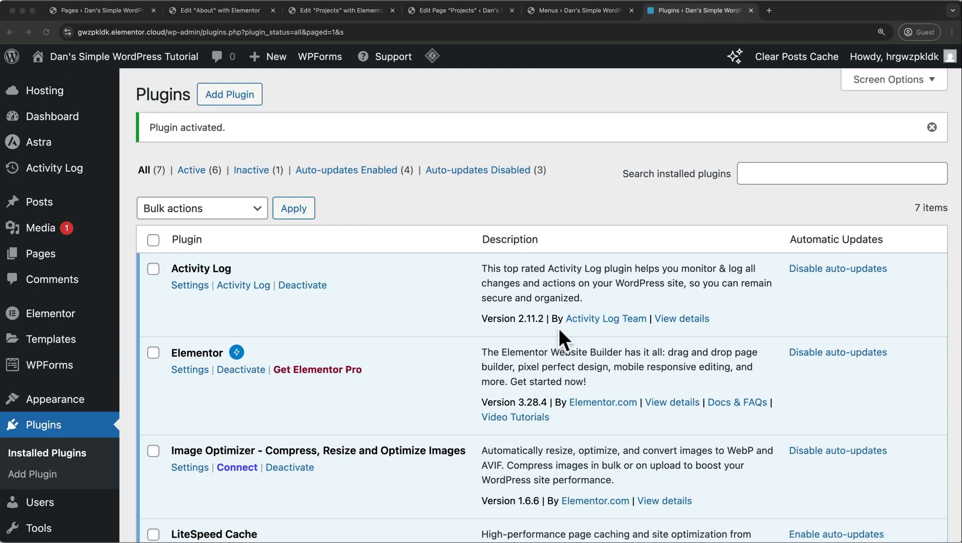
Close every browser tab except the one with the Plugins page.
right_click(704, 13)
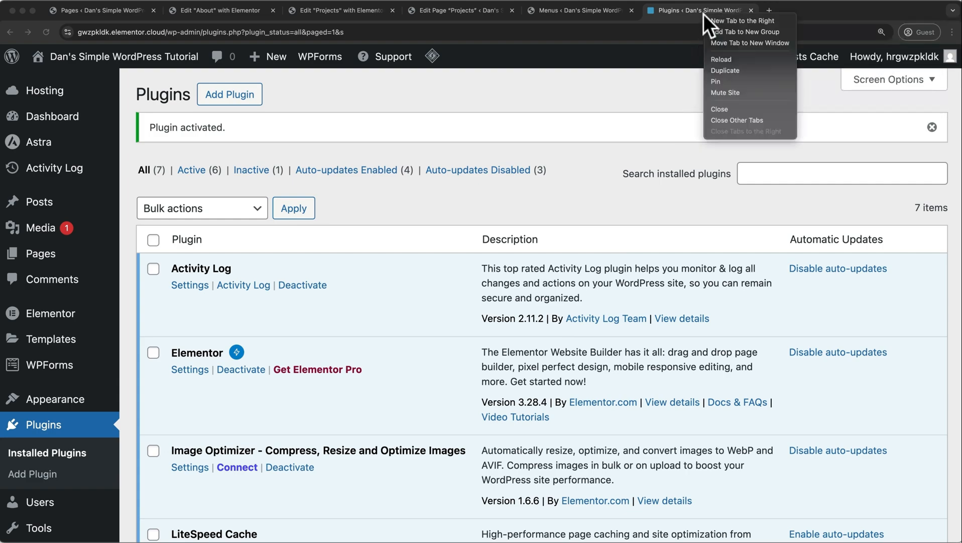
click(713, 120)
click(563, 225)
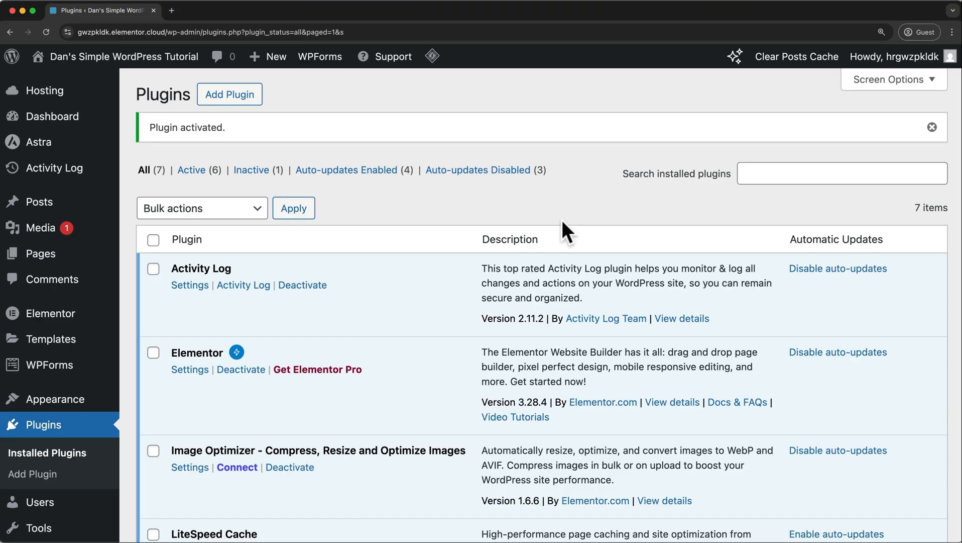
Open the site's Elementor hosting overview from the WordPress Hosting page, go to its domains, and start redeeming the free domain.
mouse_move(65, 101)
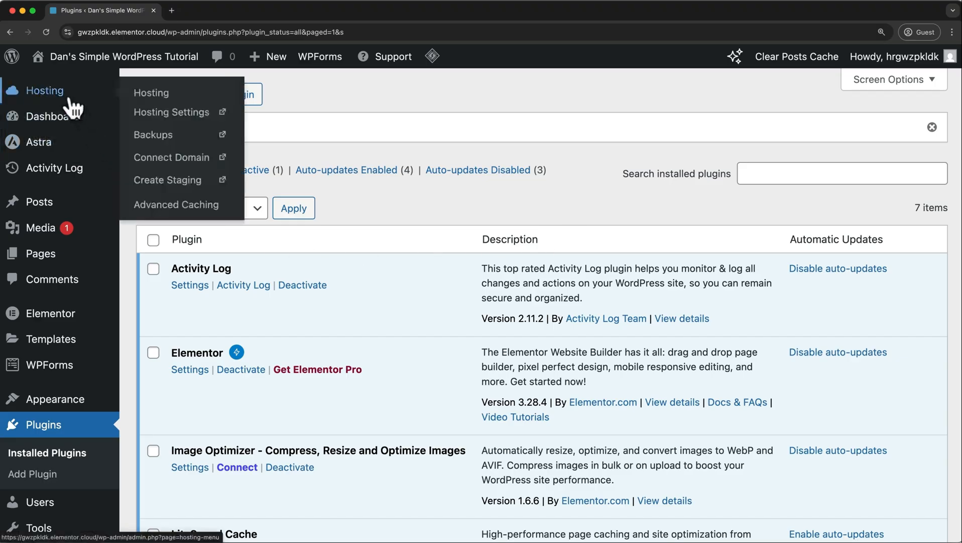
click(142, 91)
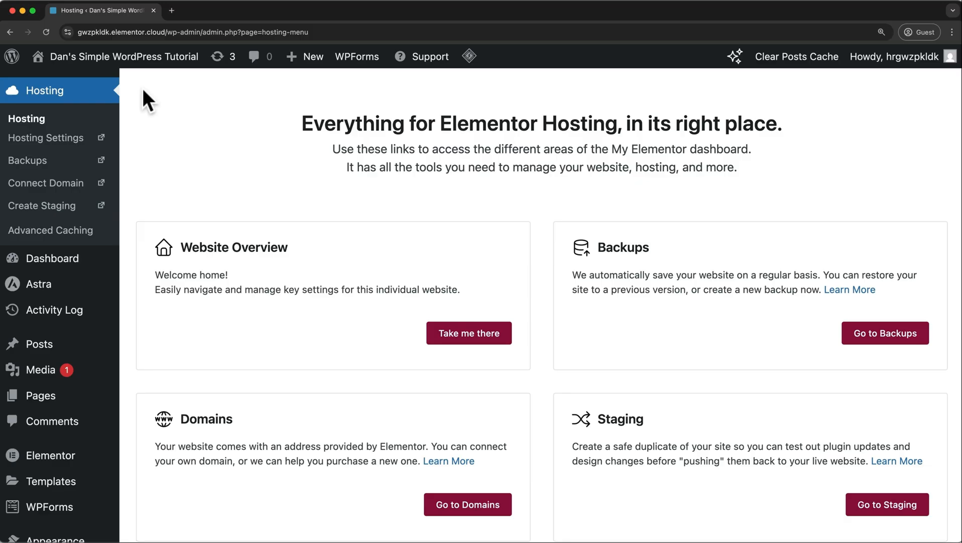
click(461, 338)
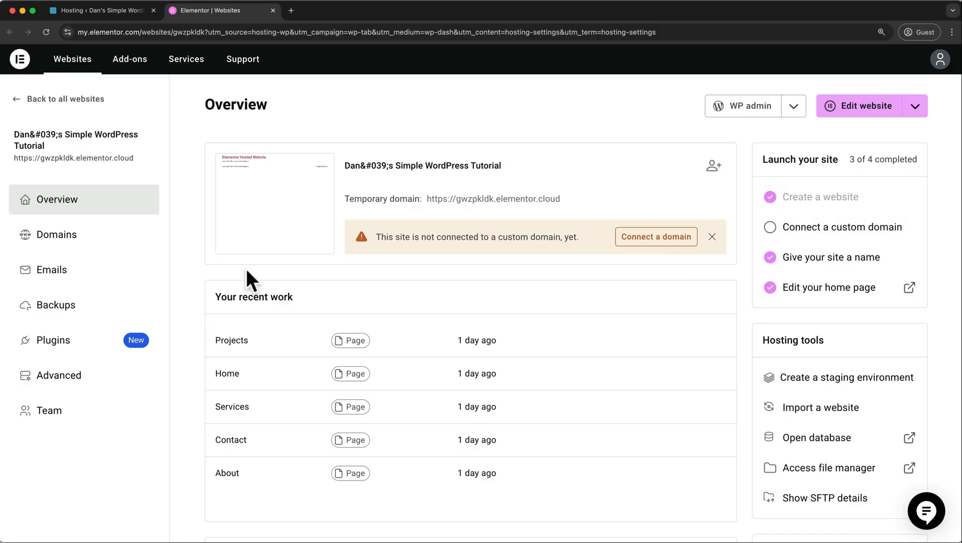
click(151, 246)
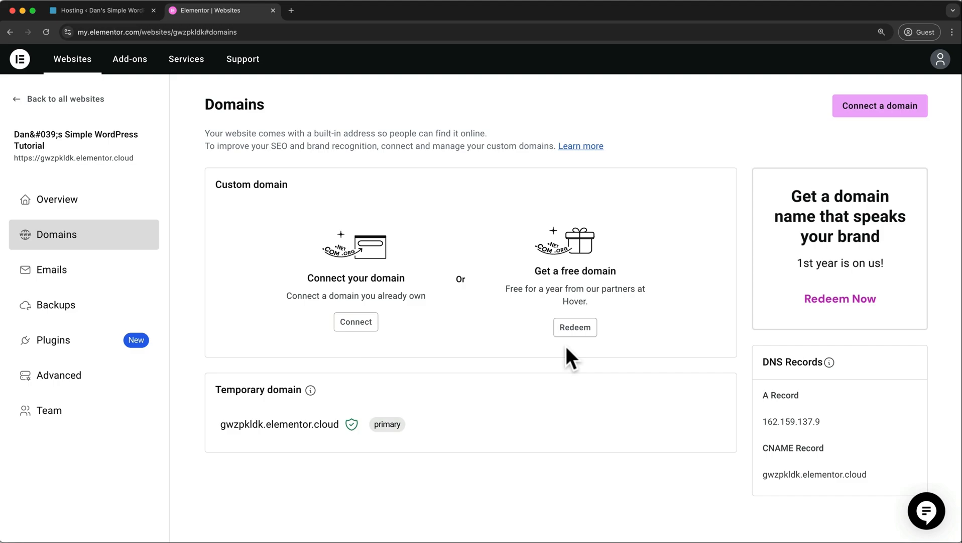
click(575, 327)
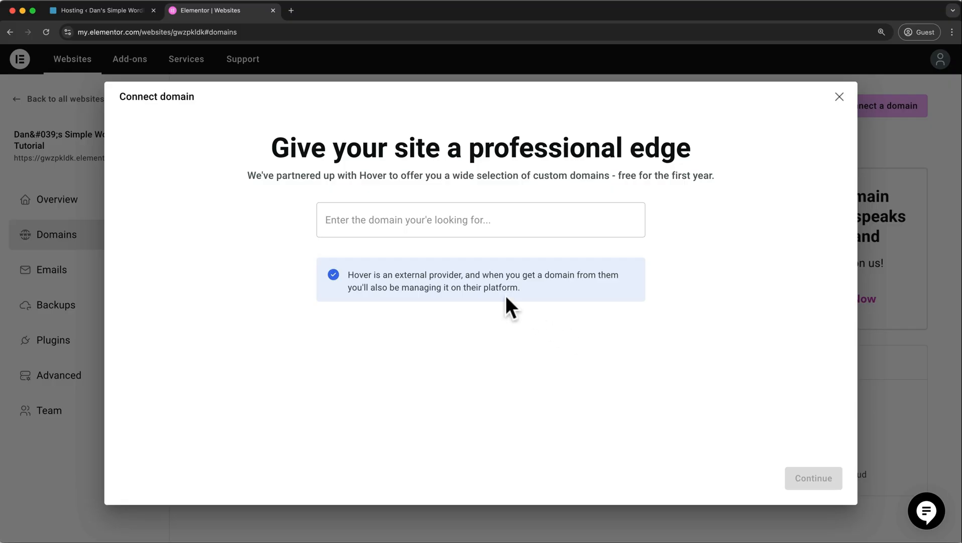
Search for the domain danssimpletut.com and continue to the Hover results.
click(451, 220)
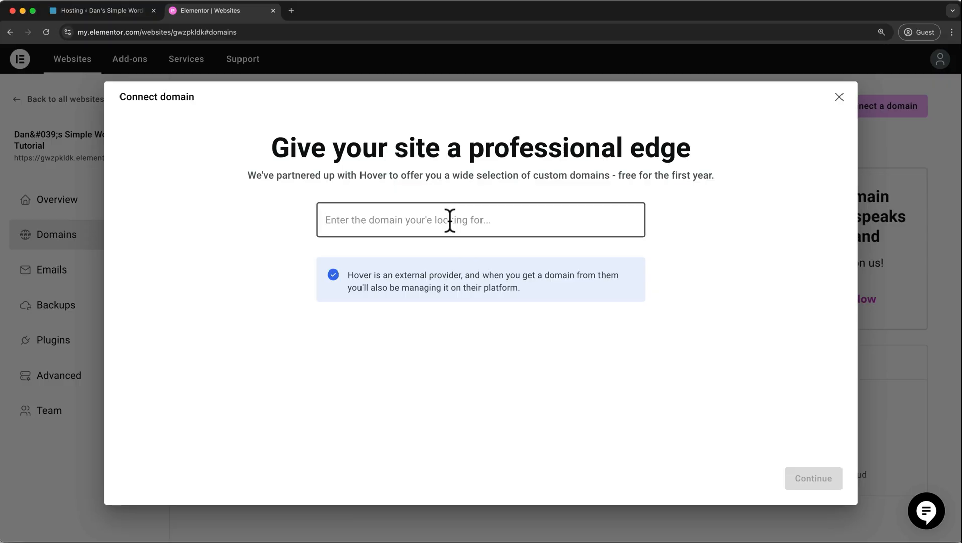
text(danssimpl)
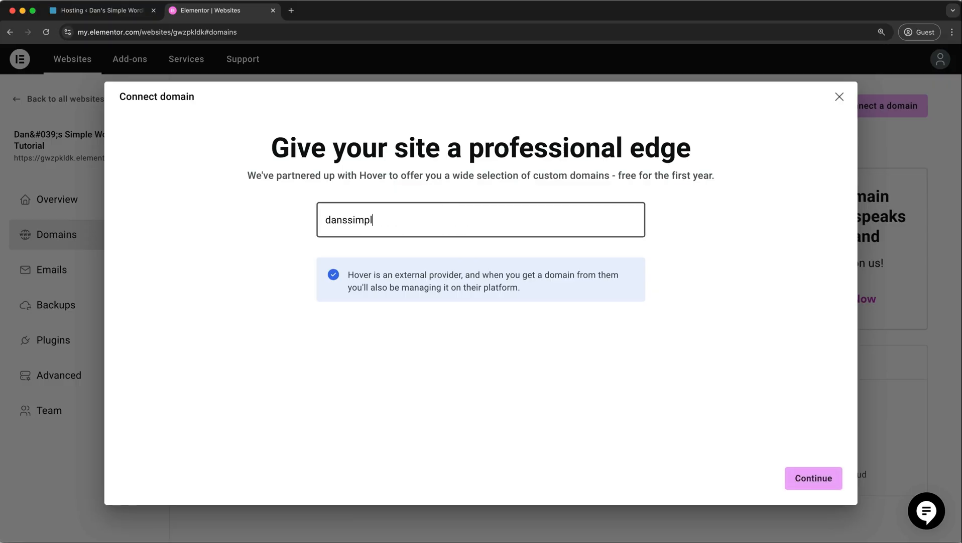
text(etut.com)
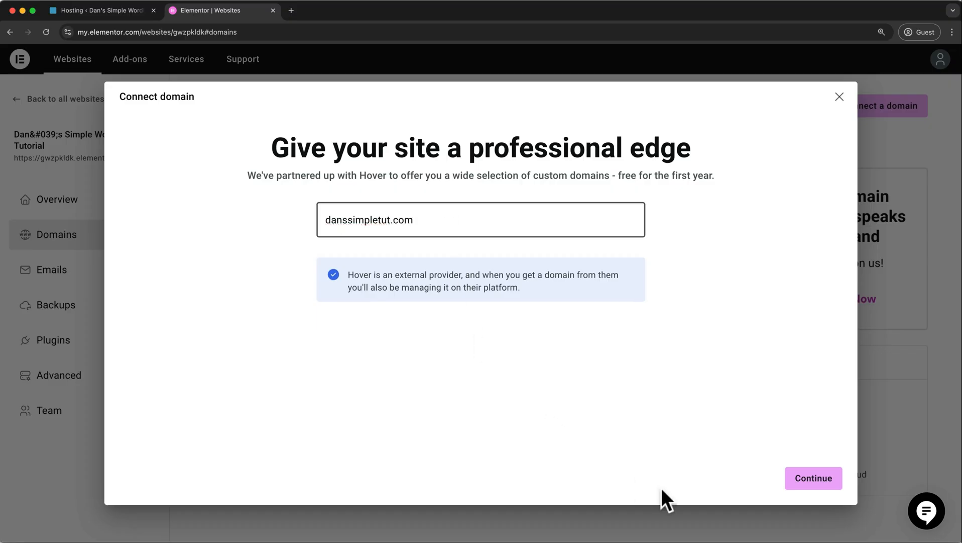
click(794, 477)
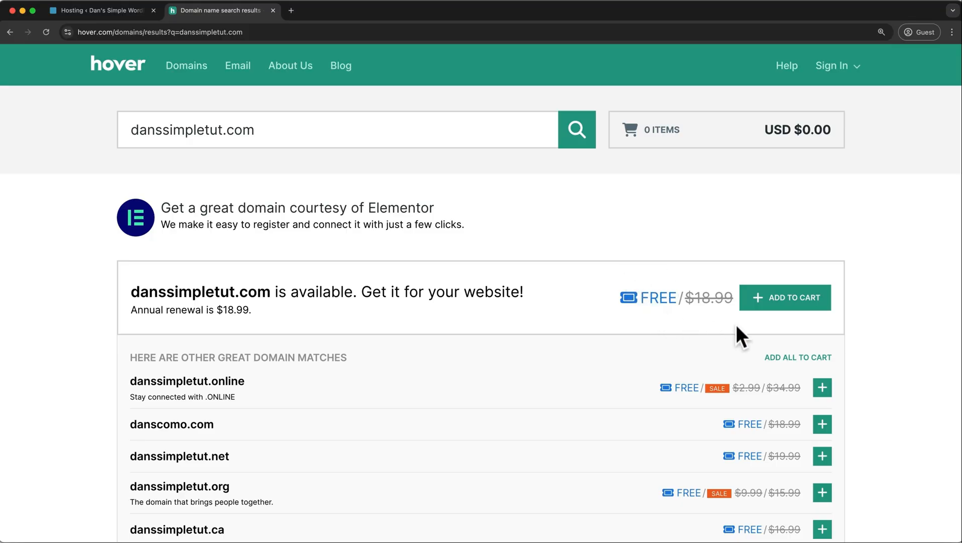
Add danssimpletut.com to the cart, accept the domain bundle notice, and proceed to secure checkout.
click(806, 299)
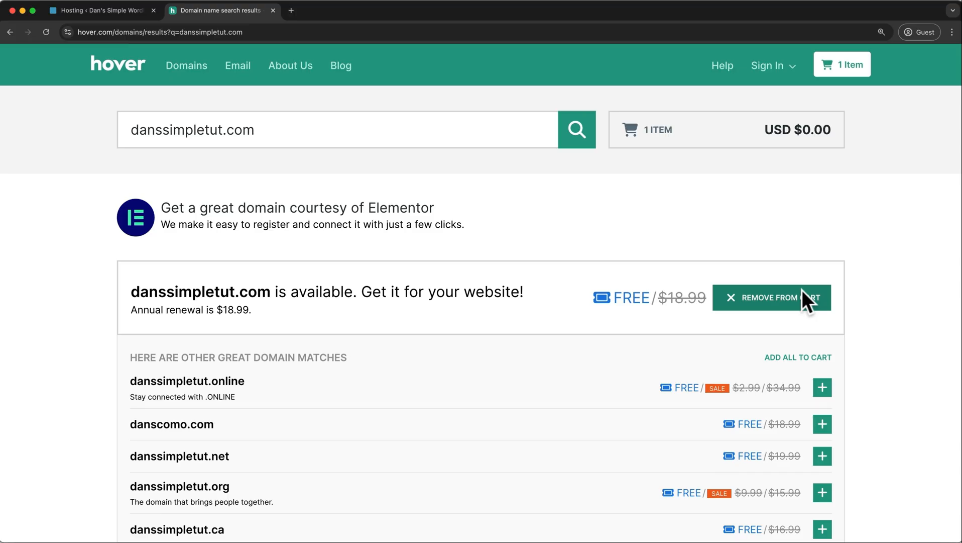
click(849, 70)
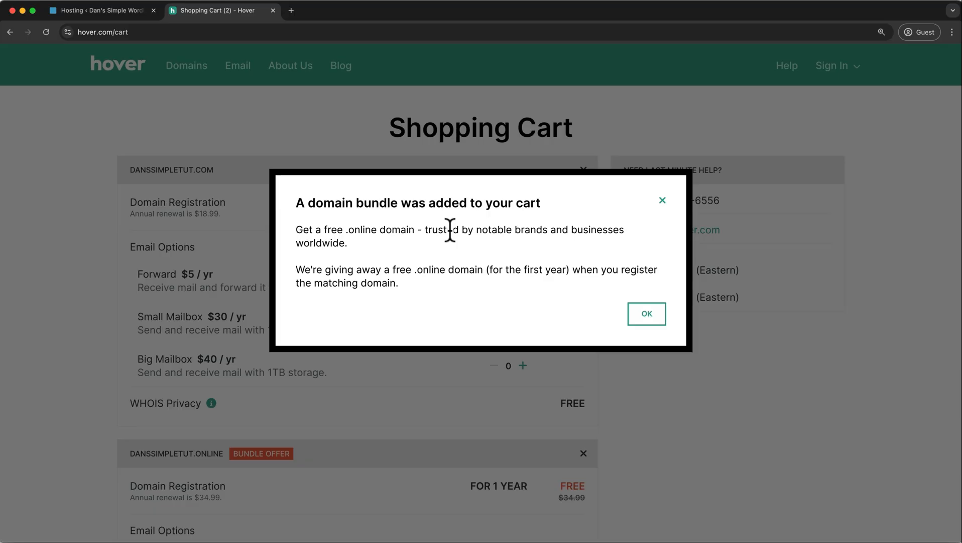
click(643, 314)
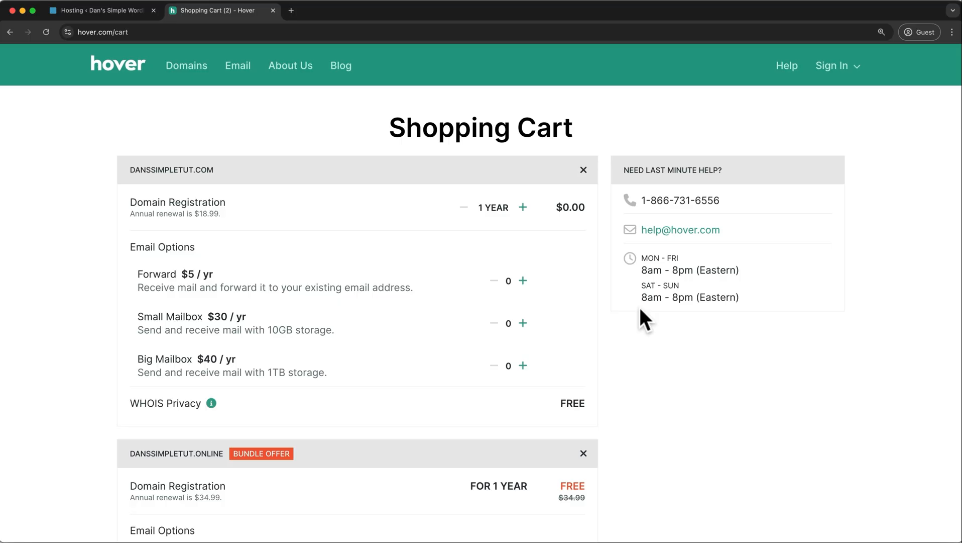
scroll(641, 310, down, 6)
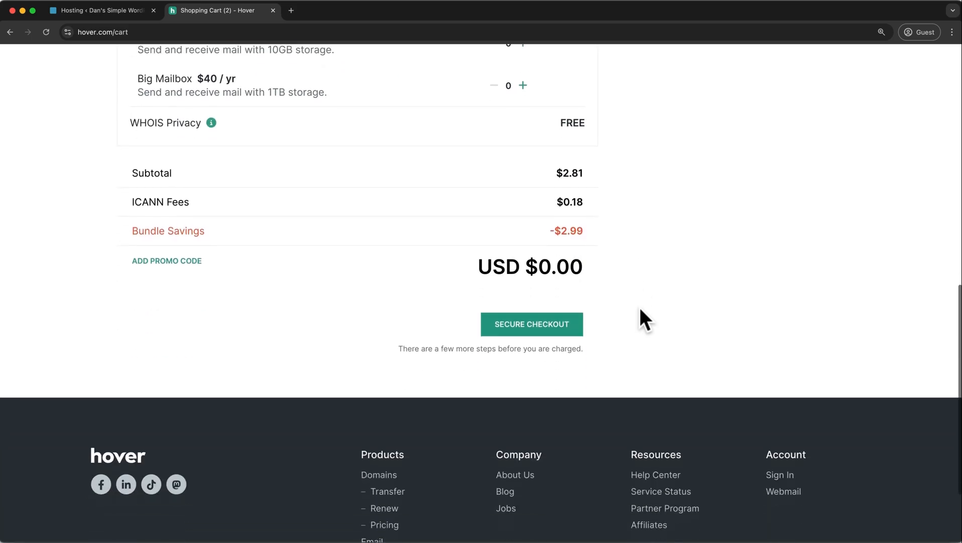
scroll(645, 320, down, 1)
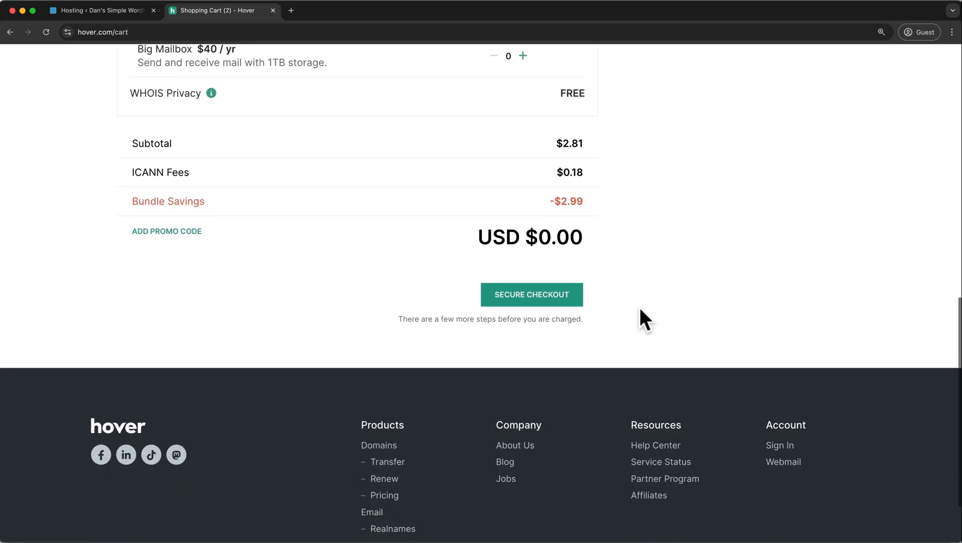
click(572, 299)
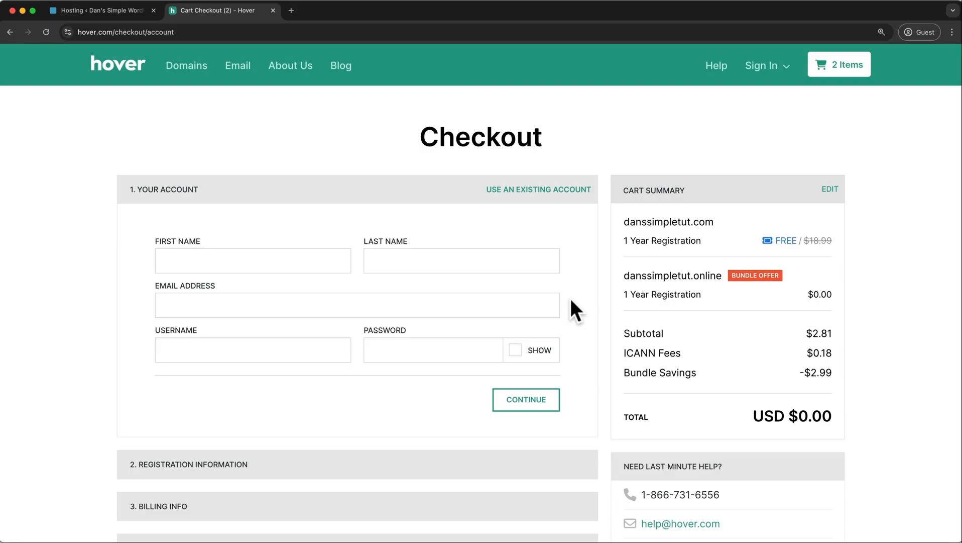
Agree to the Terms of Service, continue through the account and registration sections, and submit the domain order.
scroll(483, 425, down, 10)
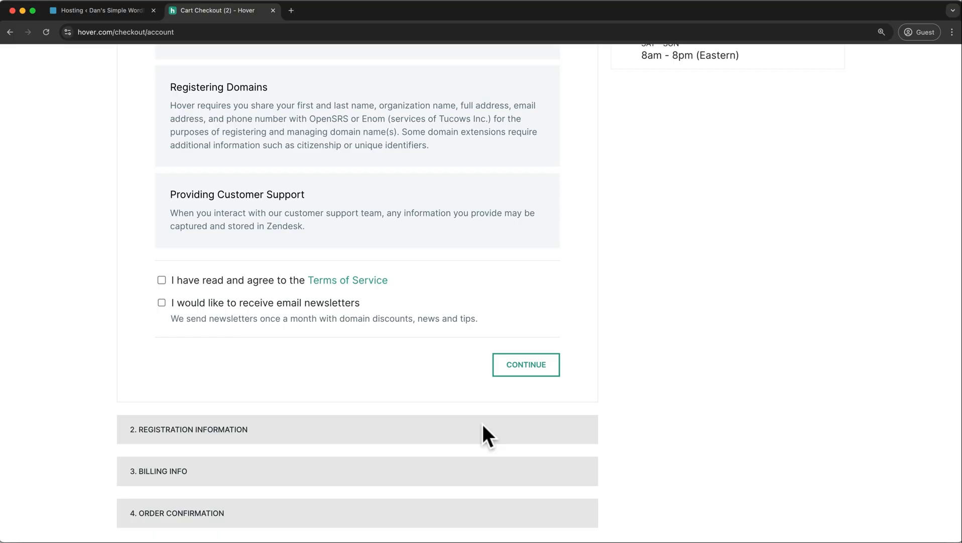
click(161, 279)
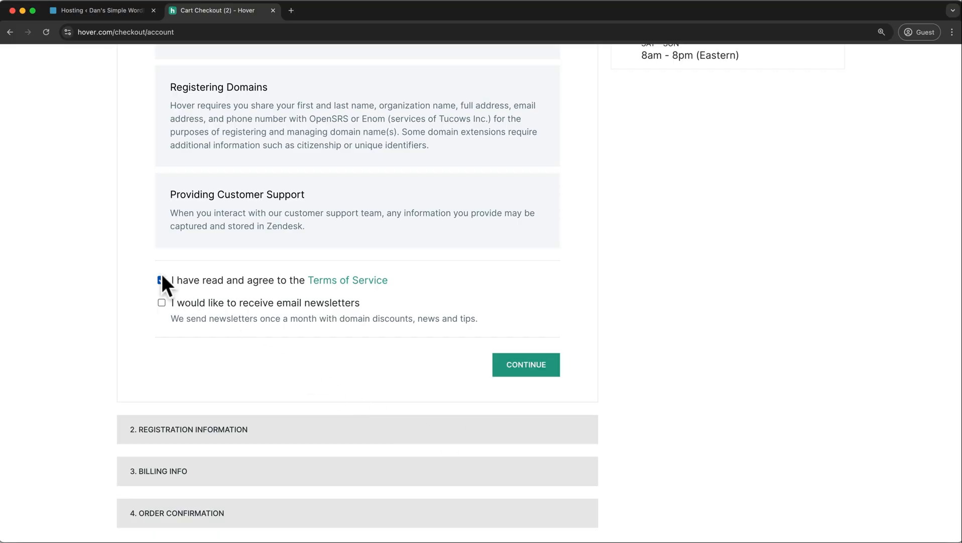
click(509, 361)
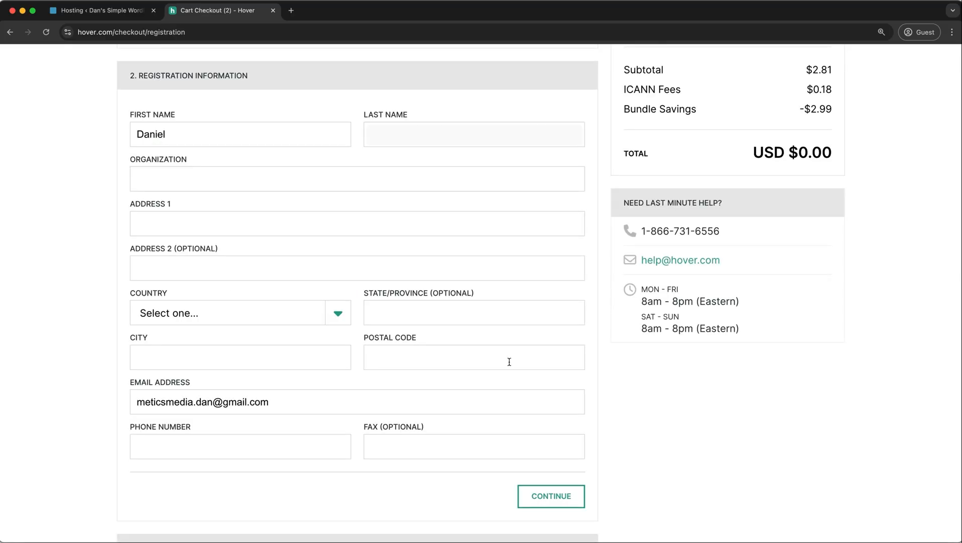
click(522, 504)
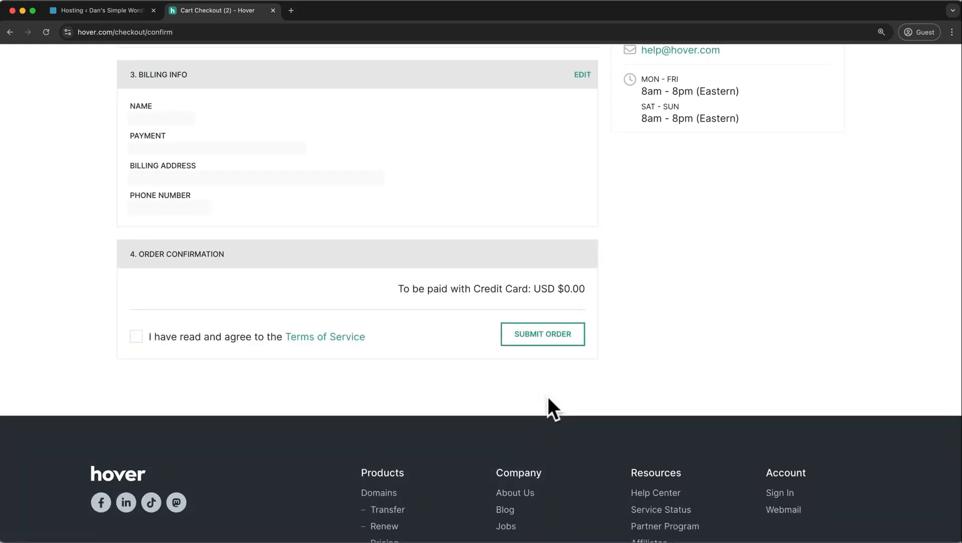
click(130, 337)
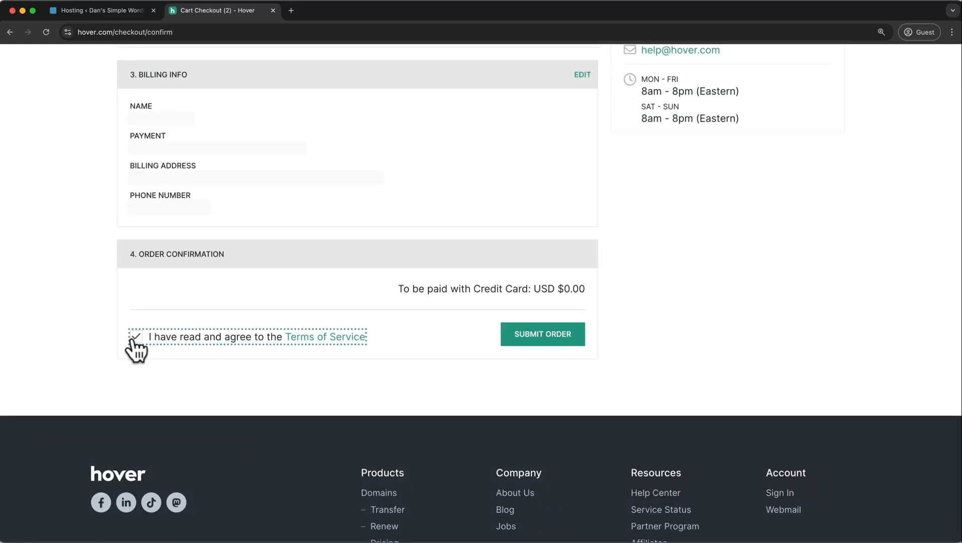
click(525, 338)
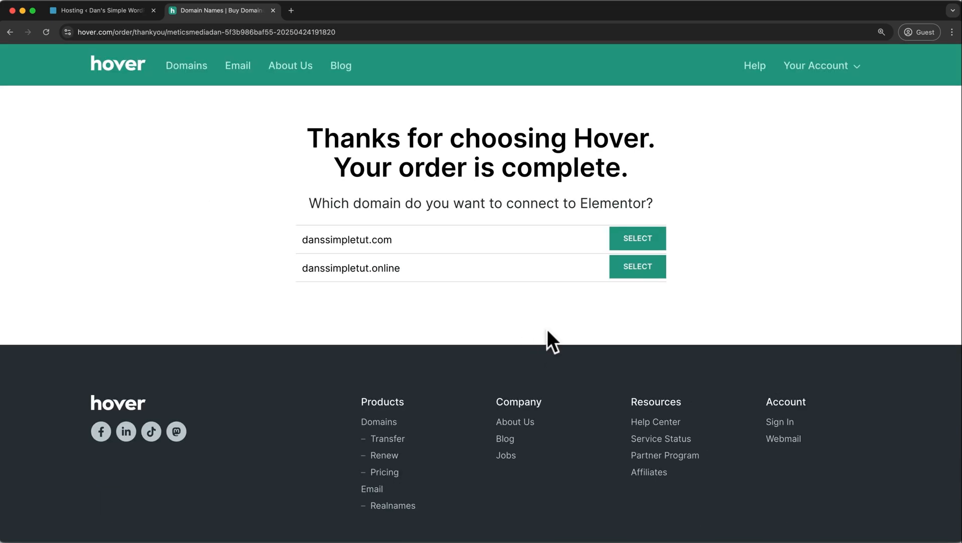
Select danssimpletut.com as the domain to connect to Elementor and turn off its auto-renew.
click(625, 246)
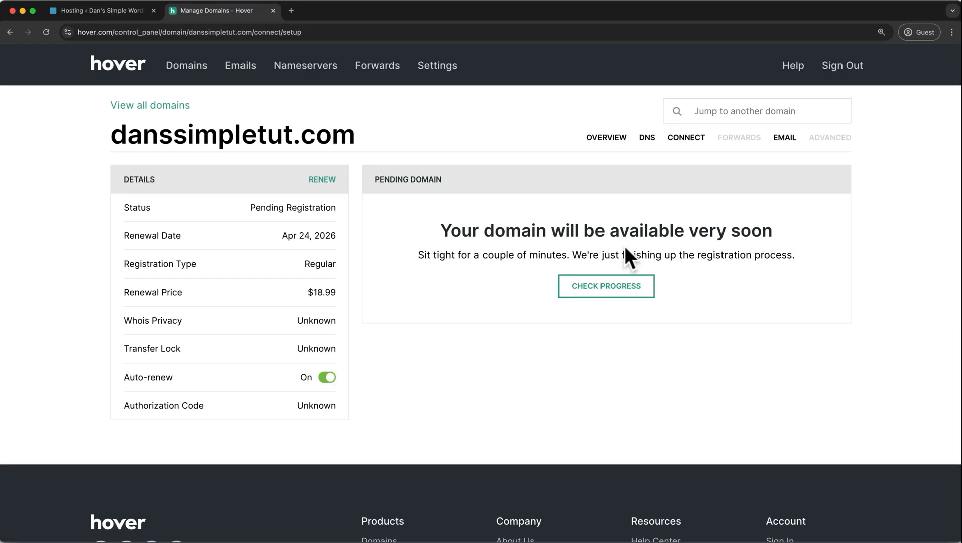
click(327, 378)
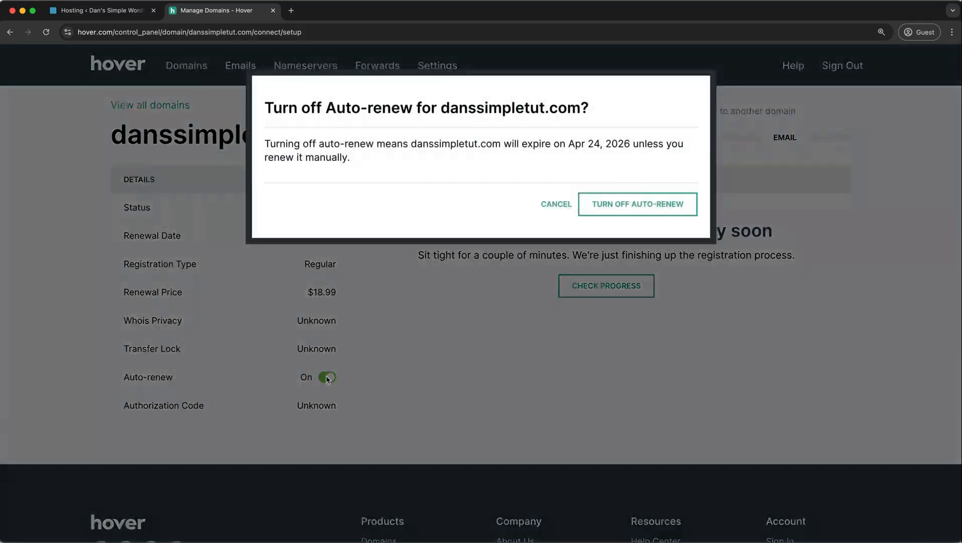
click(586, 203)
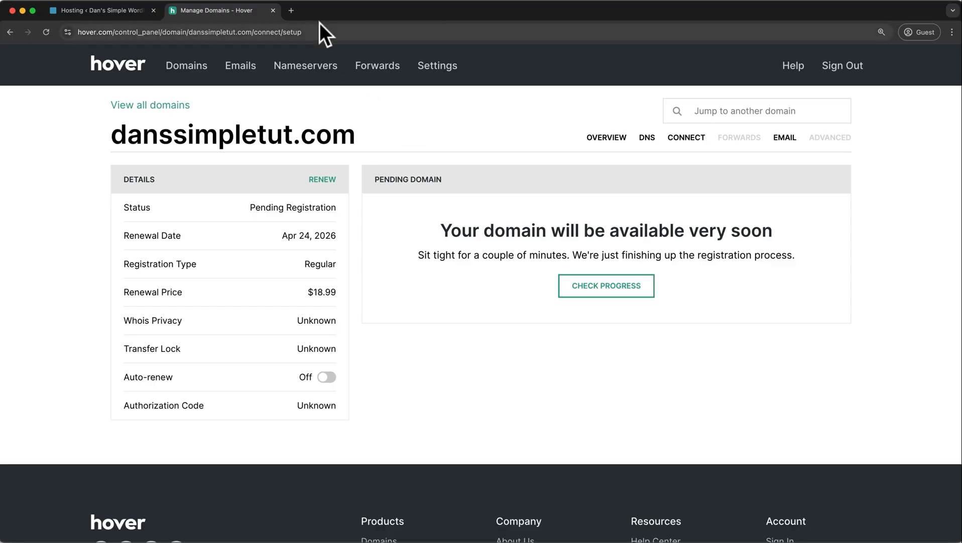
Switch to Gmail, verify the domain contact information through Hover's verification email, and close the verification and mail tabs.
click(291, 10)
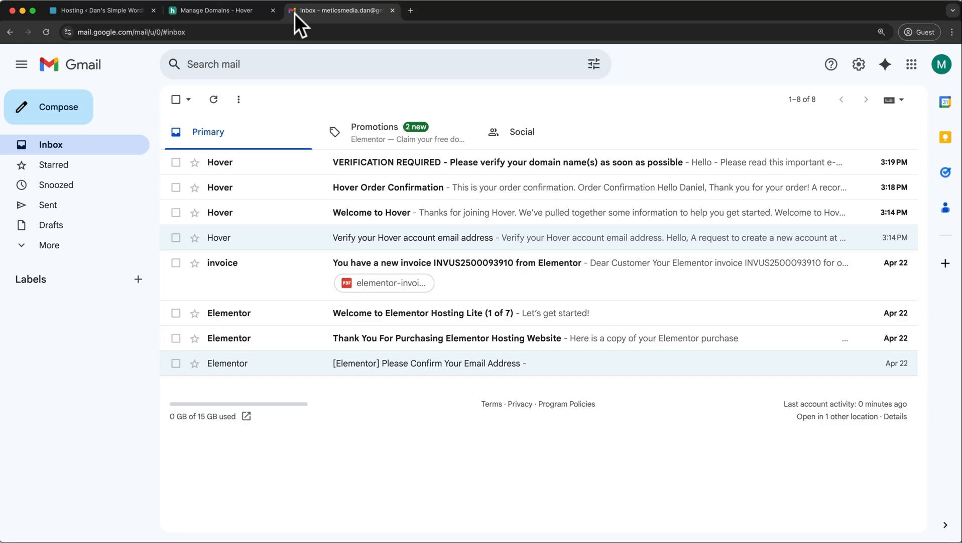
click(374, 164)
scroll(372, 160, down, 3)
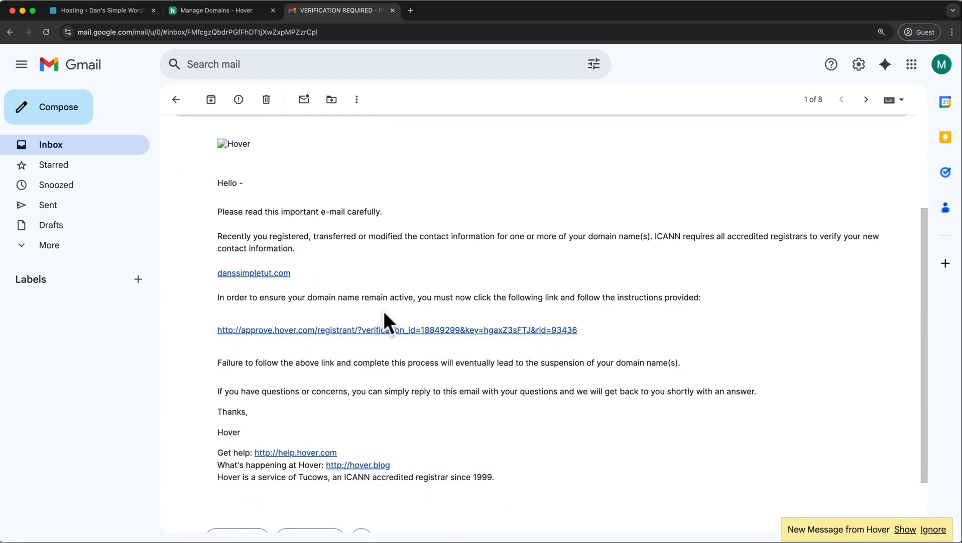
click(431, 330)
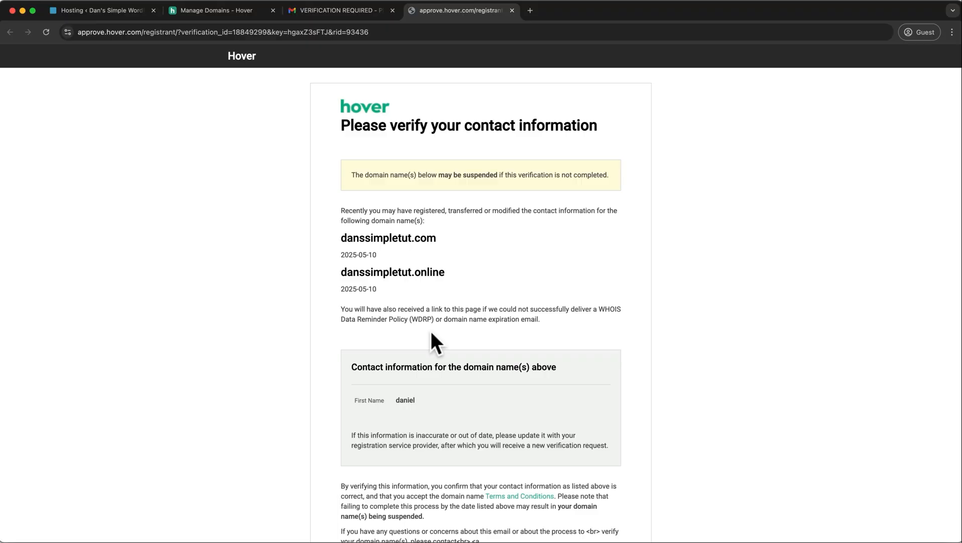
scroll(431, 331, down, 3)
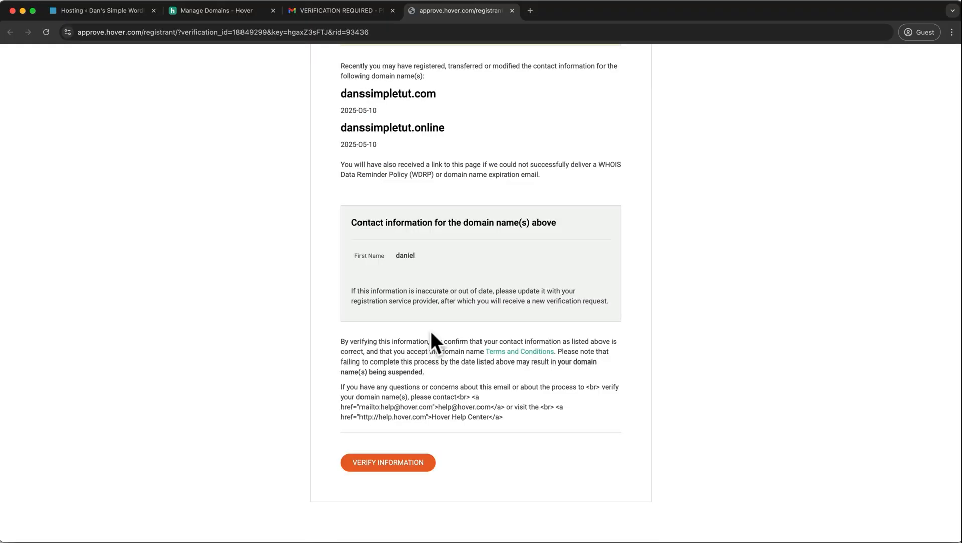
click(378, 460)
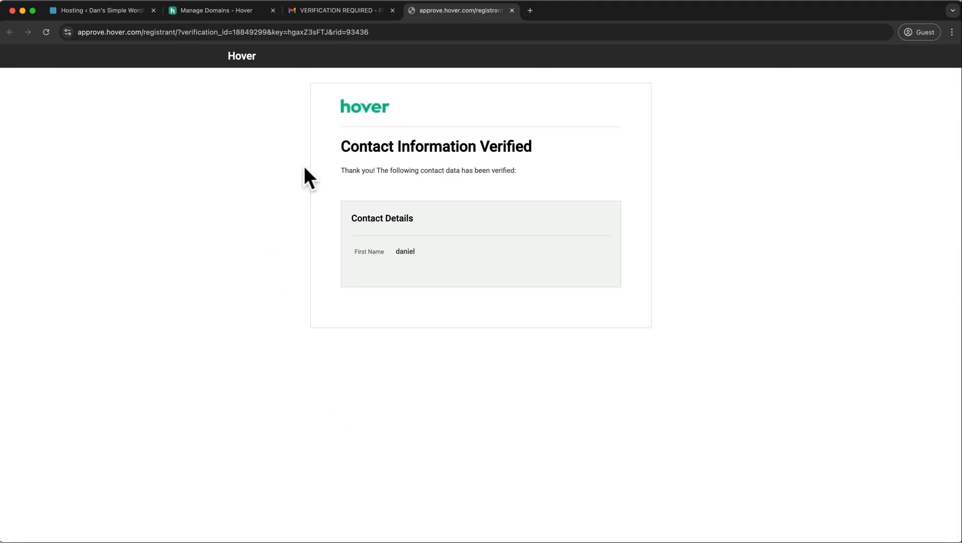
click(511, 9)
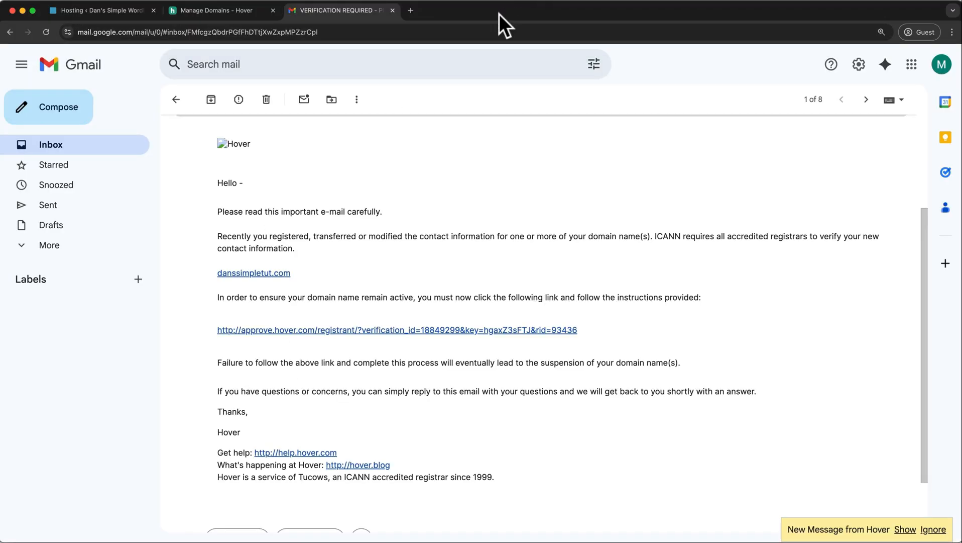
click(393, 10)
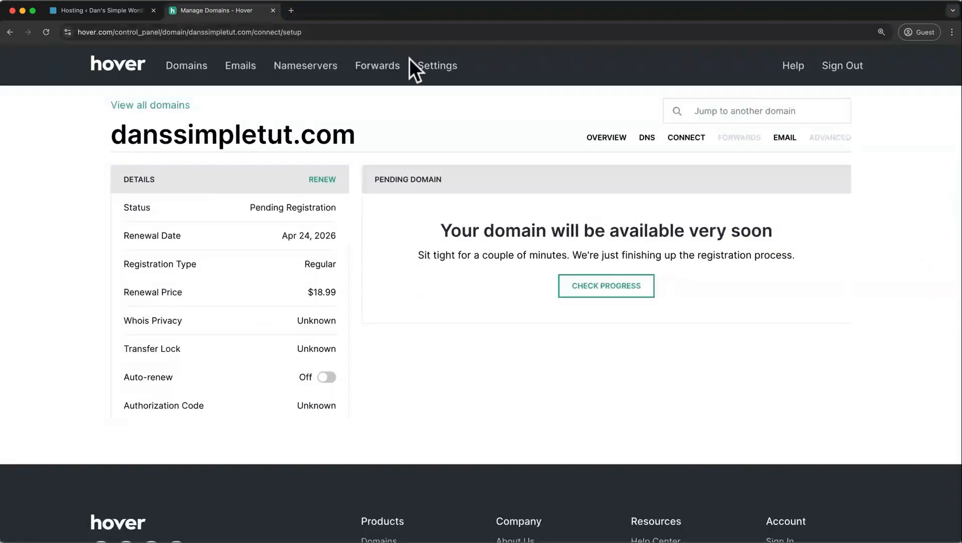
Check the registration progress of danssimpletut.com and return to Elementor to finish connecting the domain.
click(584, 287)
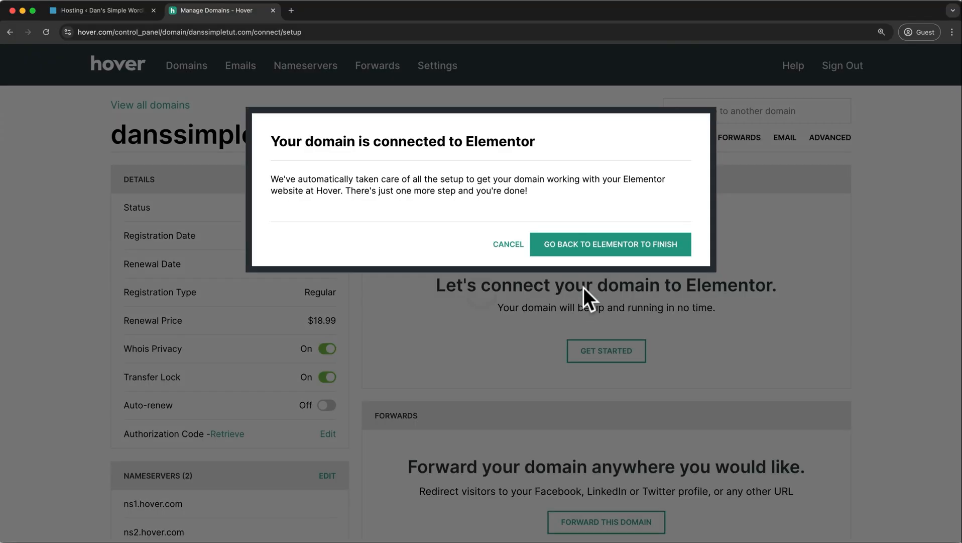
click(619, 244)
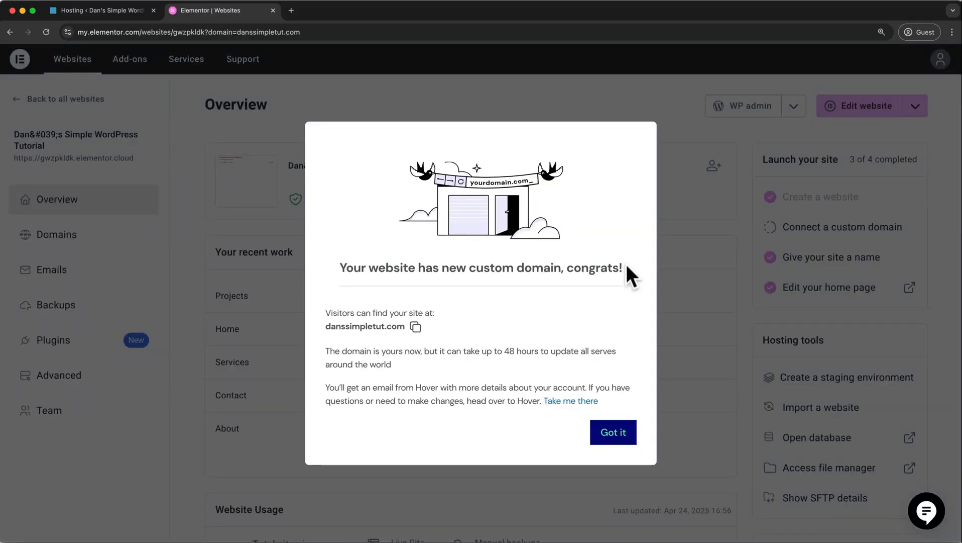
drag(625, 264, 405, 259)
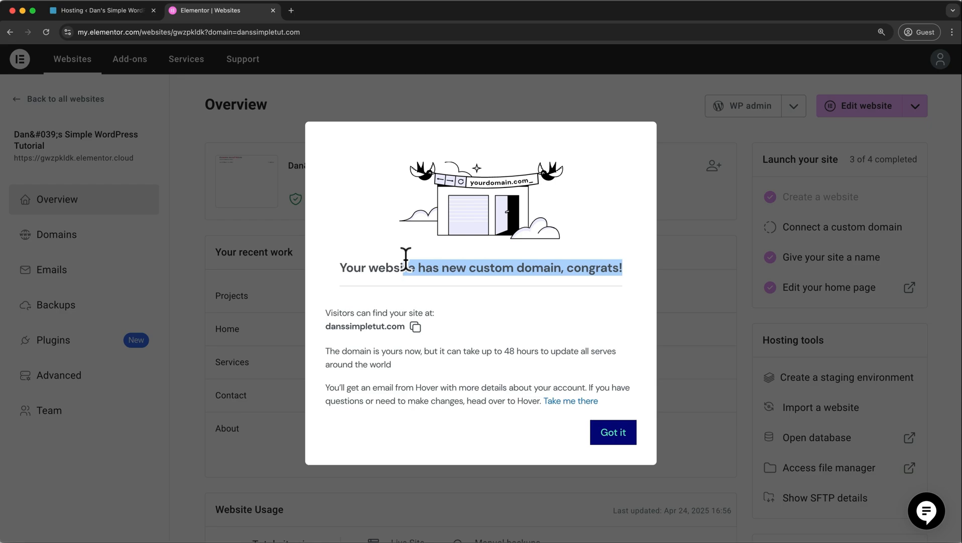
drag(403, 365, 330, 350)
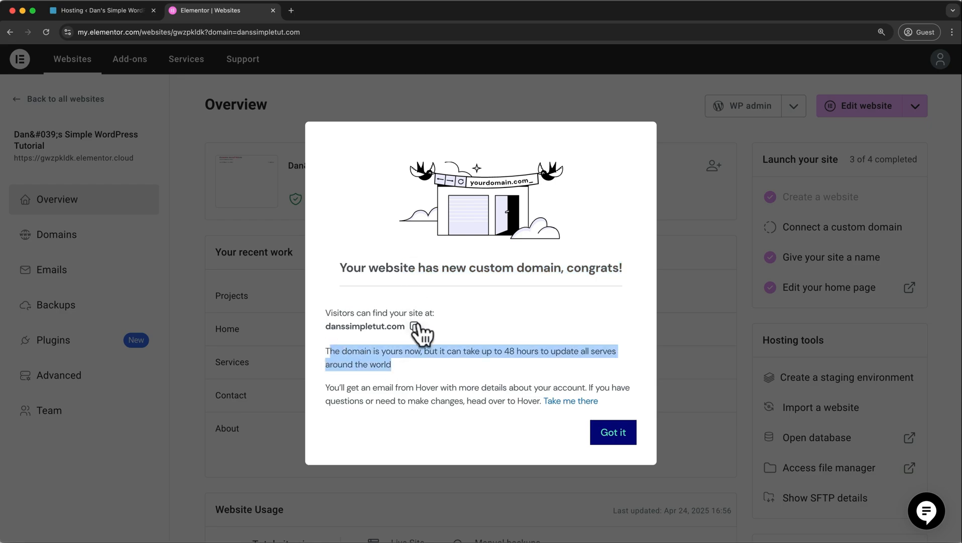
Try opening danssimpletut.com in a new tab to see whether the site loads, and close that tab.
click(292, 11)
text(danssimpletut.com)
key(Return)
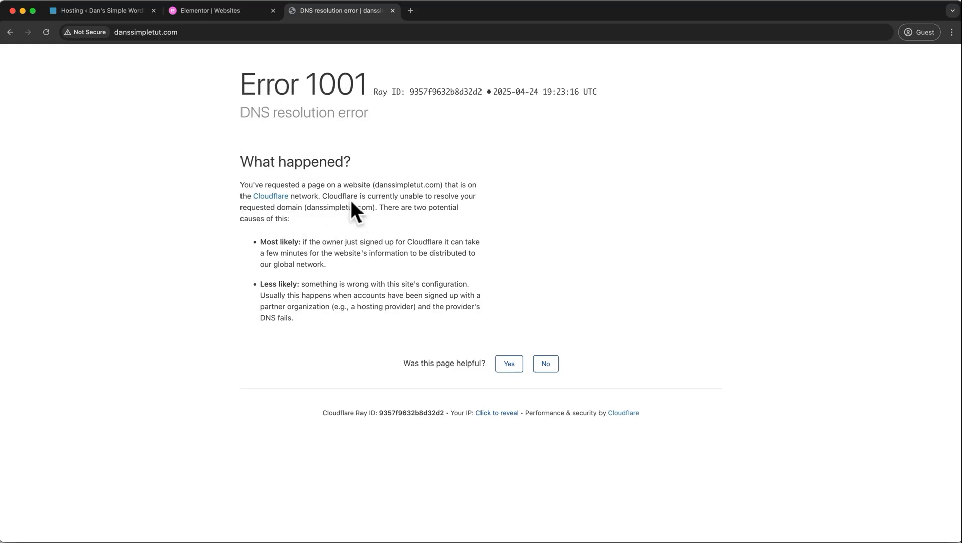
click(393, 10)
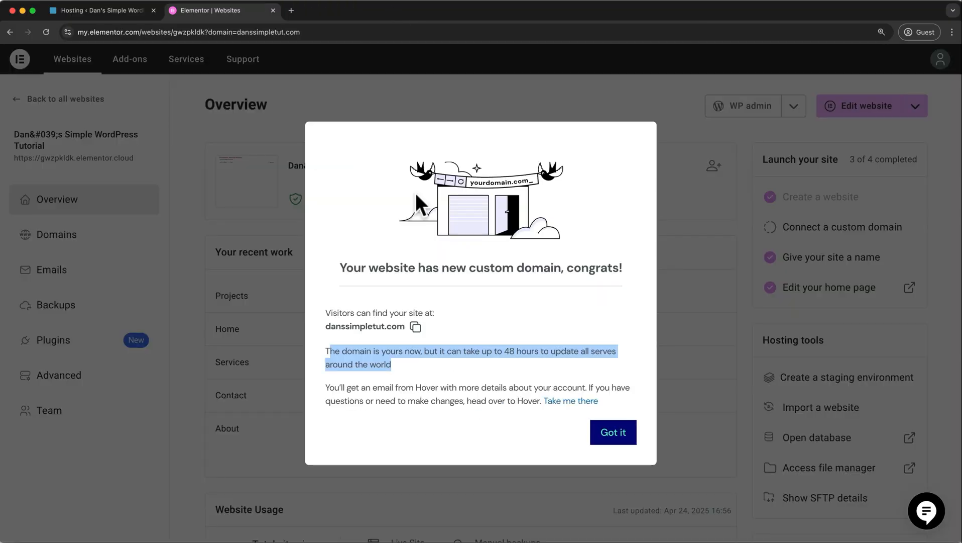
Dismiss the new-domain confirmation and check the DNS status of danssimpletut.com on the Domains page, refreshing the check.
click(608, 435)
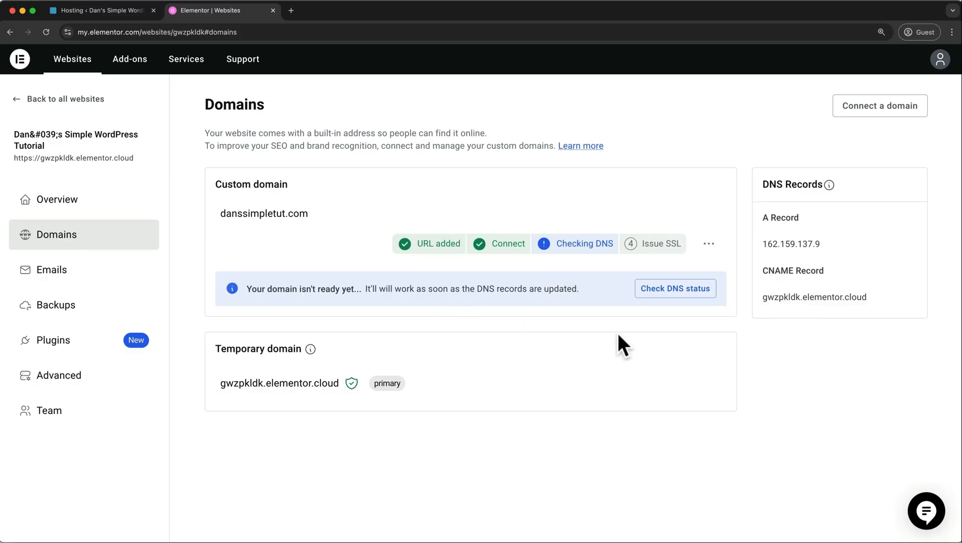
click(663, 290)
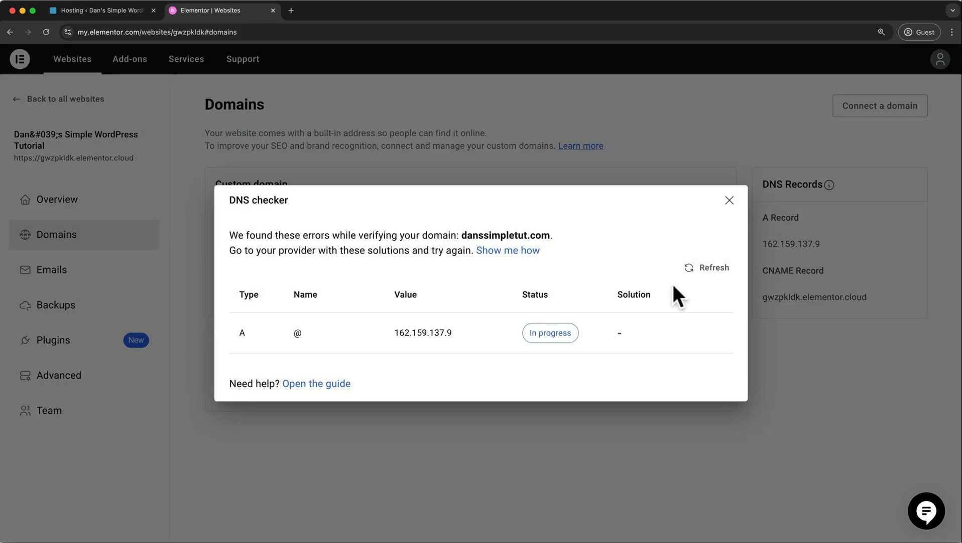
click(694, 272)
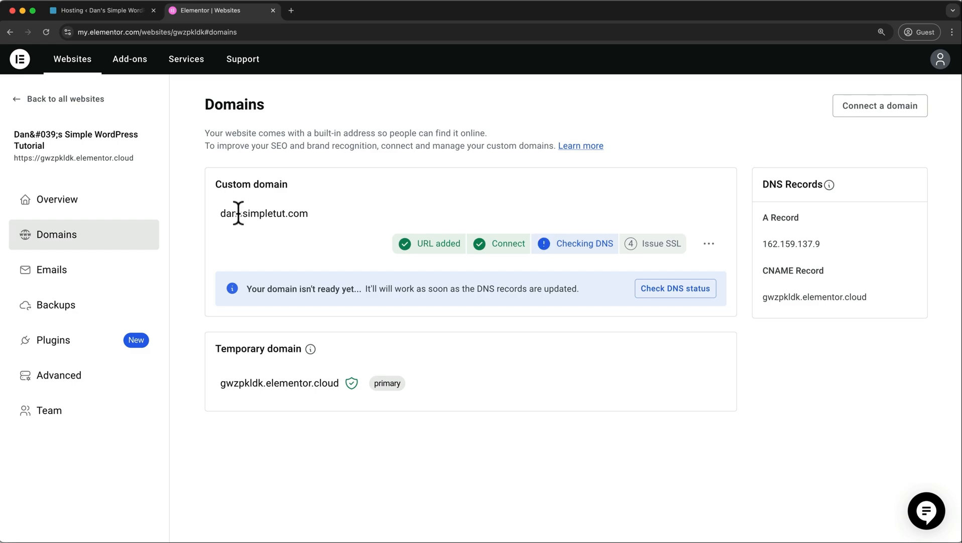
Copy the temporary domain gwzpkldk.elementor.cloud, view the website at that address in a new tab, and close it.
drag(221, 214, 308, 213)
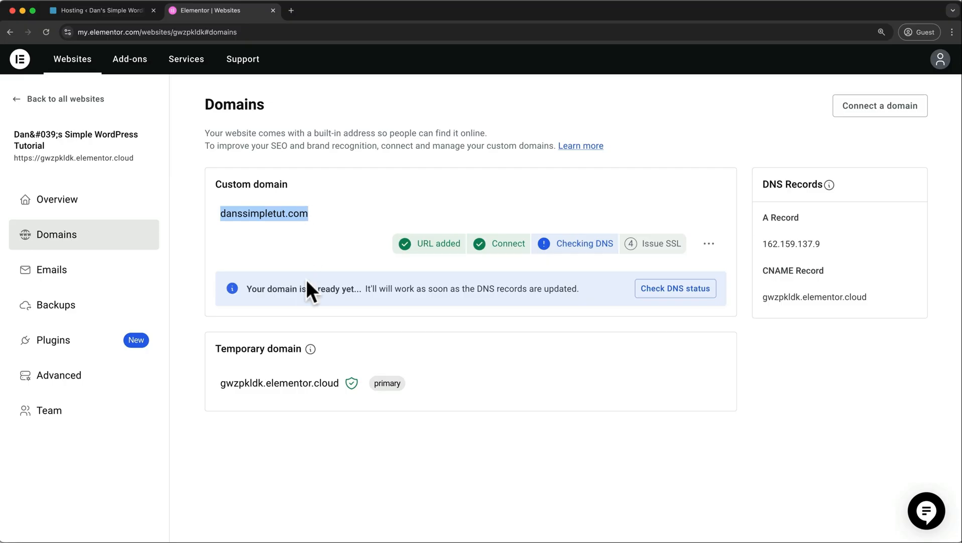
drag(339, 382, 221, 384)
key(super+c)
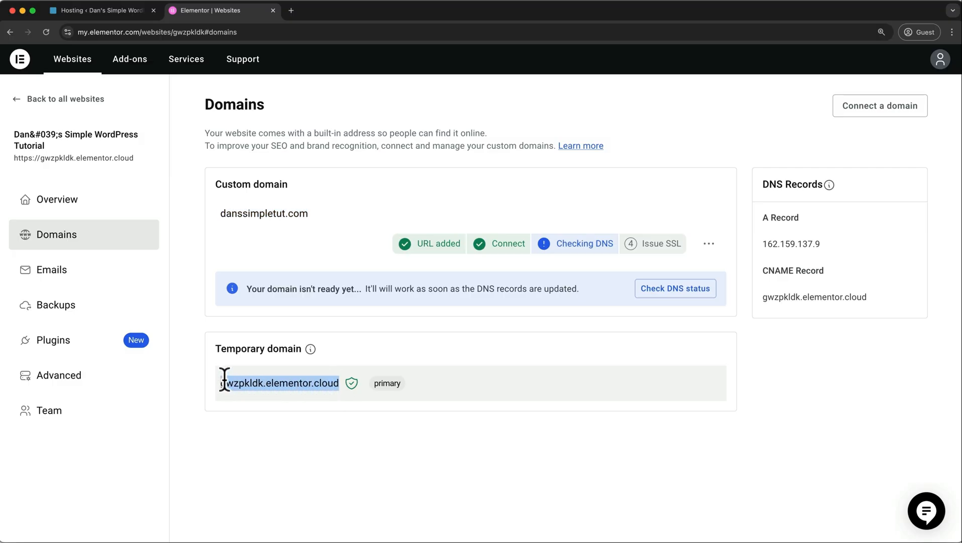
click(288, 10)
key(super+v)
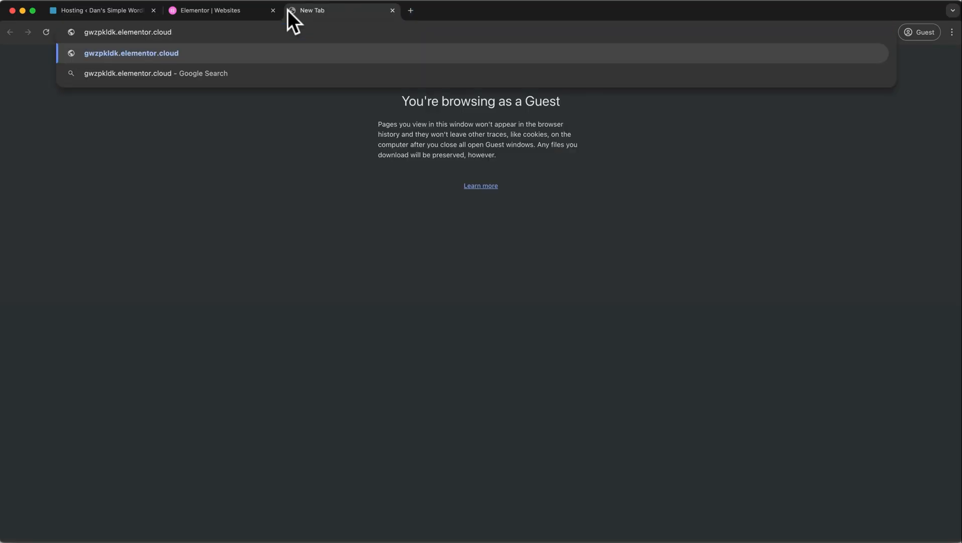
key(Return)
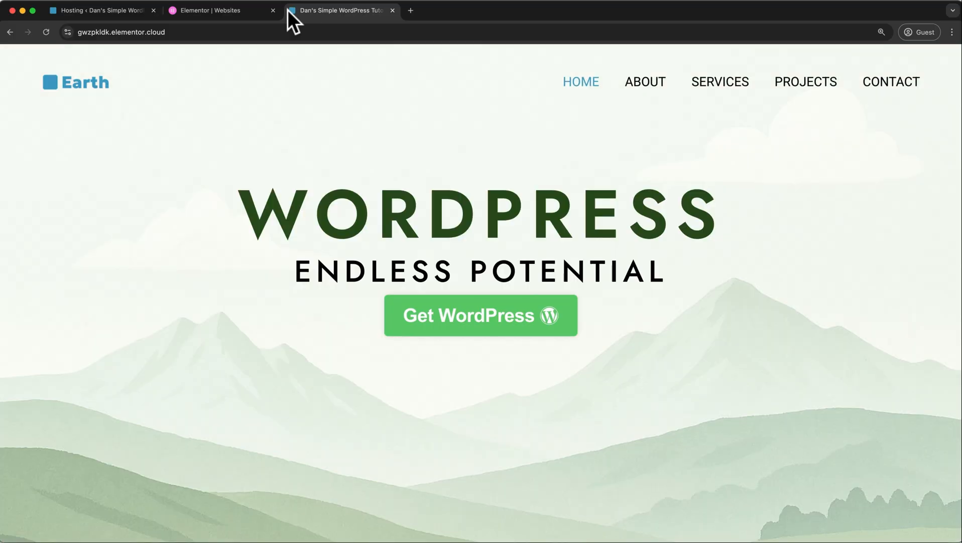
click(391, 7)
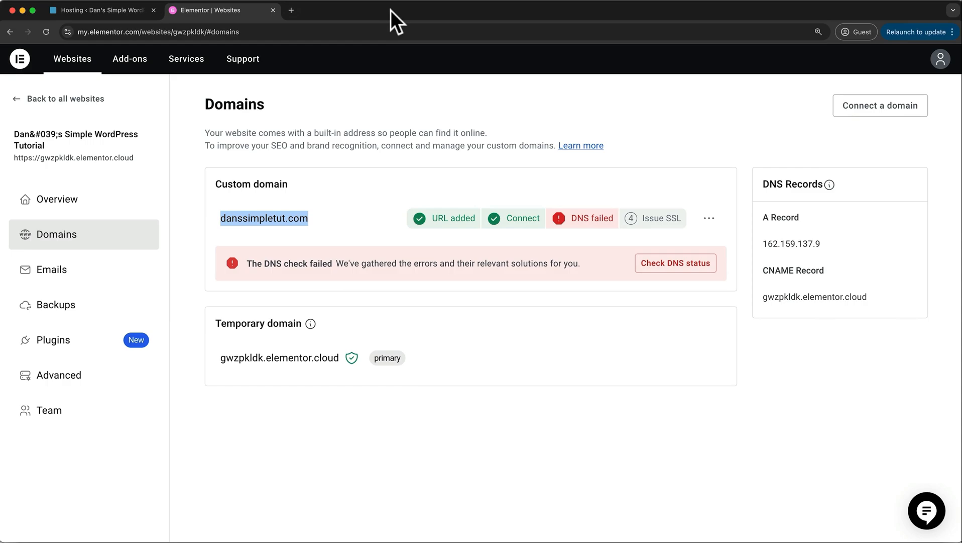
Open the connection guide from the DNS checker, and open danssimpletut.com's DNS records in the control panel at hover.com.
click(660, 258)
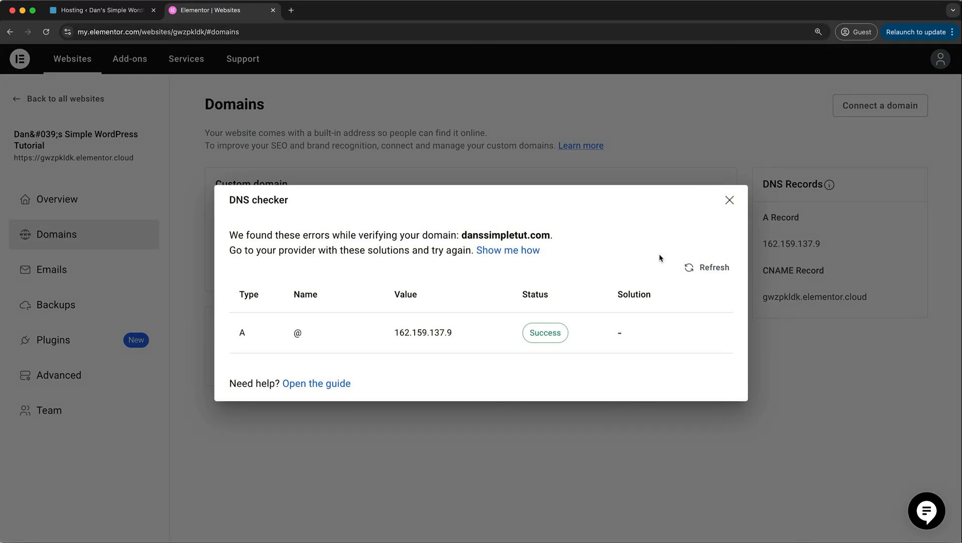
click(332, 386)
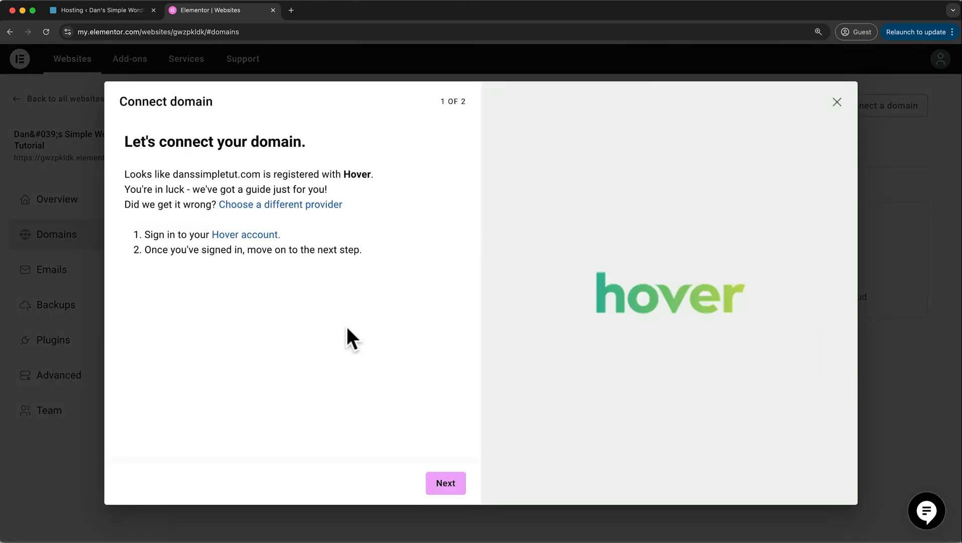
click(291, 11)
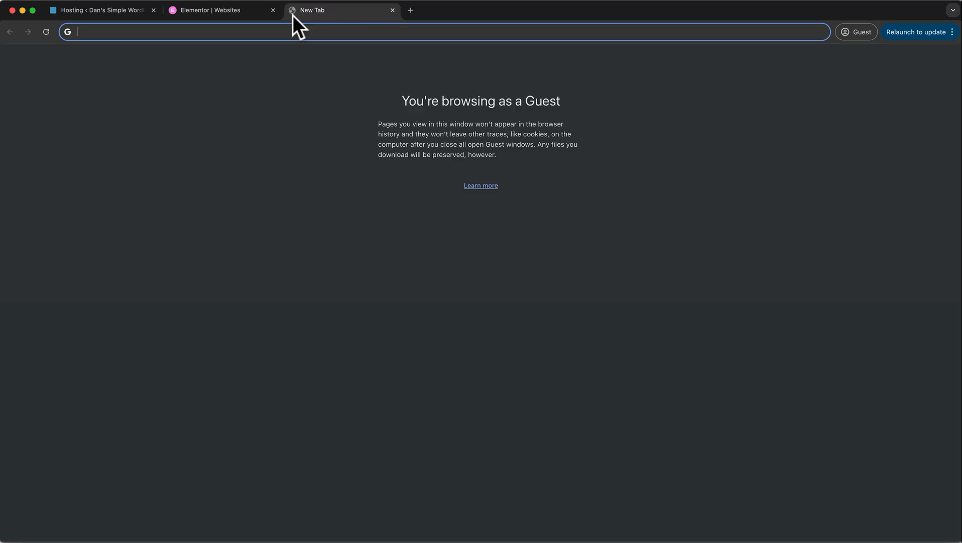
text(hover.com)
key(Return)
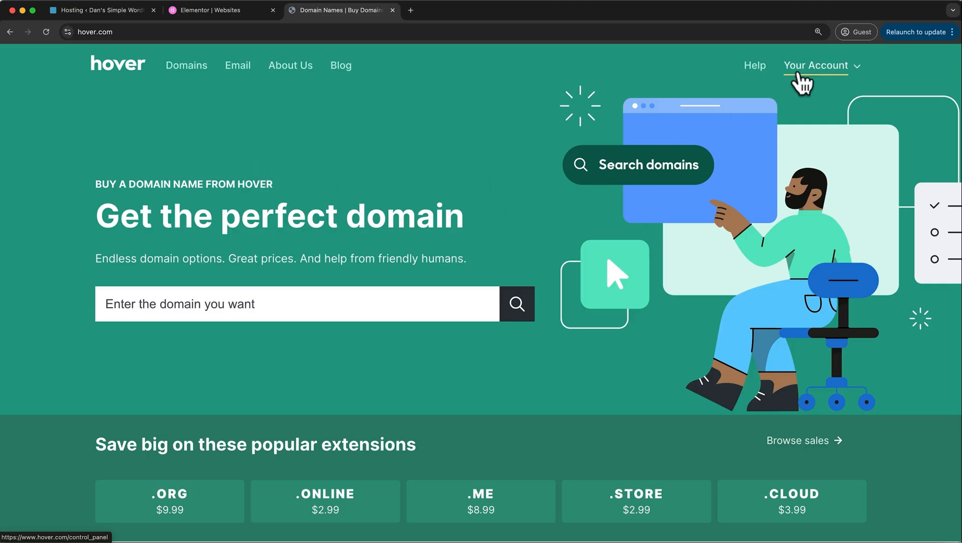
mouse_move(802, 75)
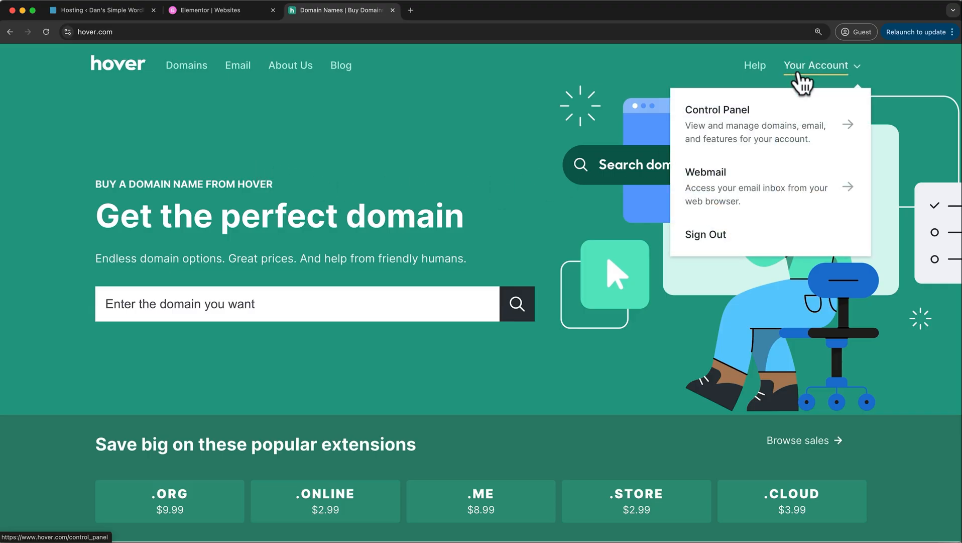
click(747, 126)
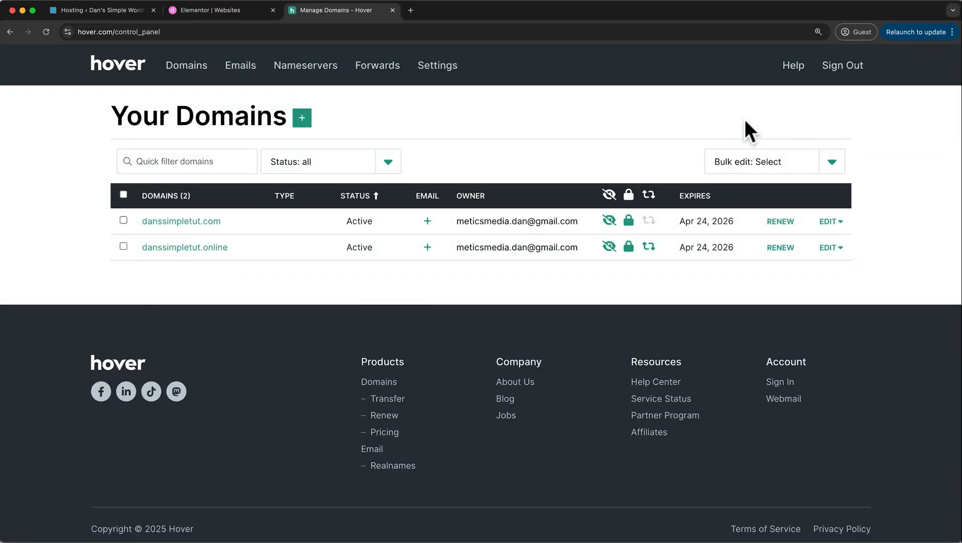
click(188, 225)
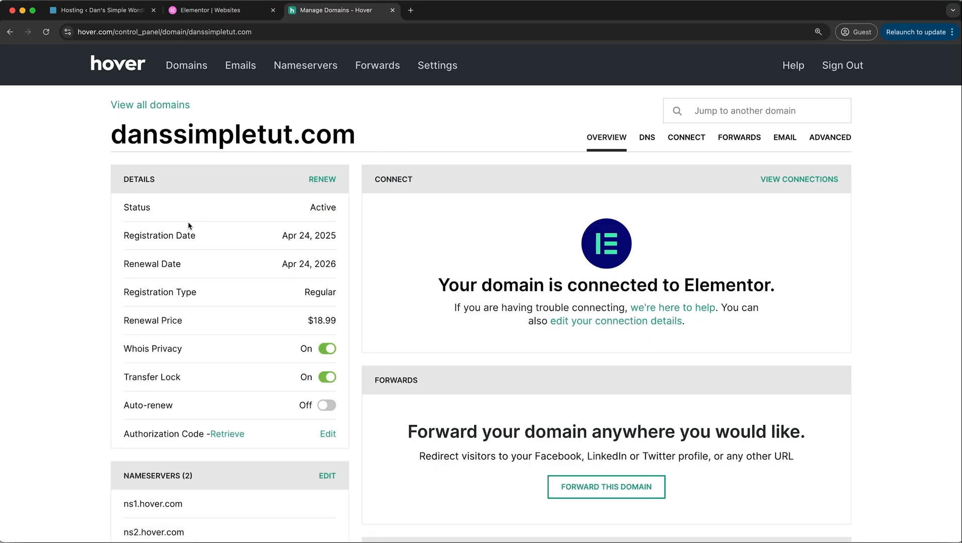
click(647, 140)
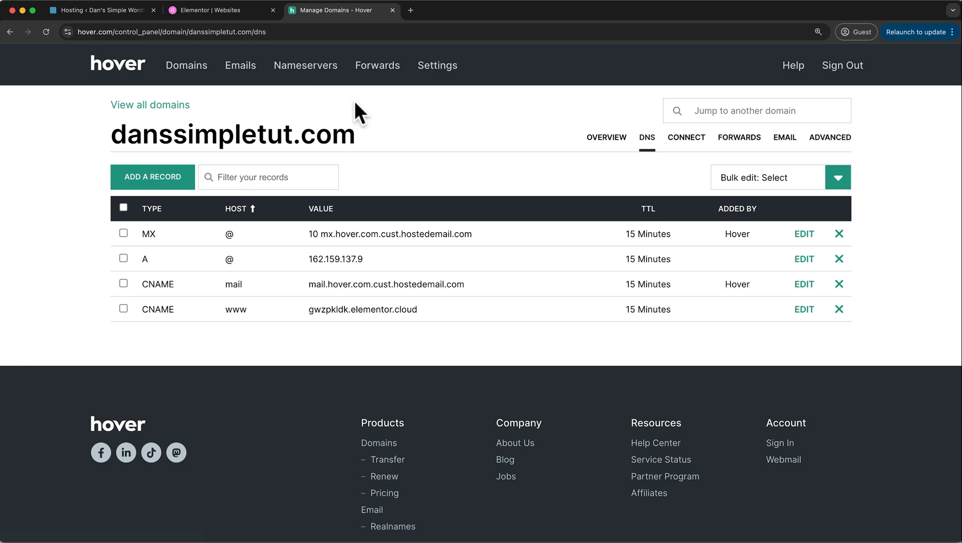
Compare the CNAME and A record values required by Elementor's guide with the DNS records listed in Hover.
click(244, 13)
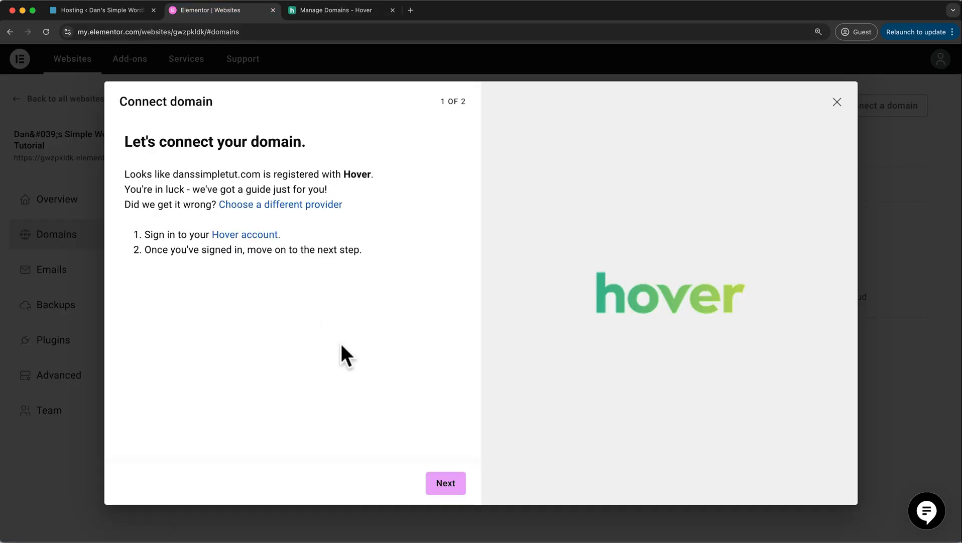
click(445, 483)
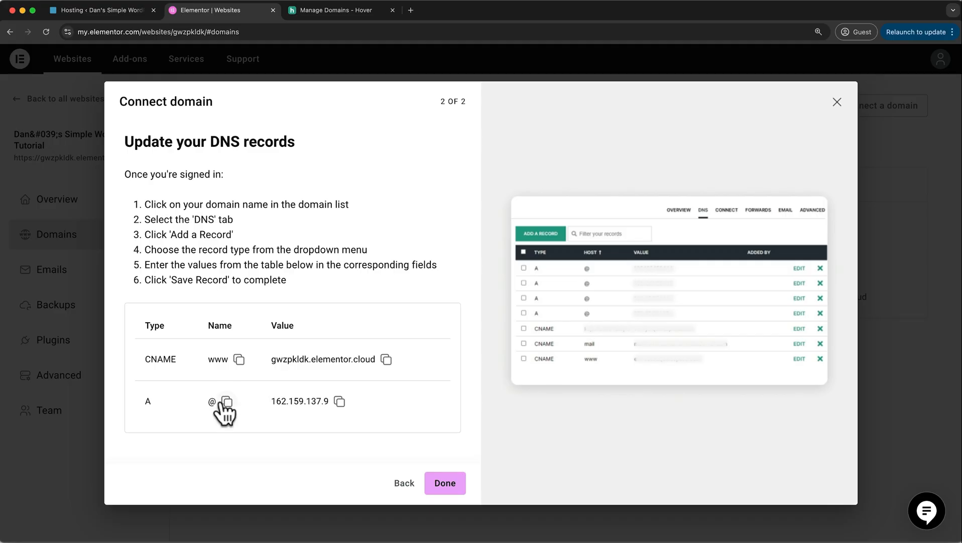
click(363, 14)
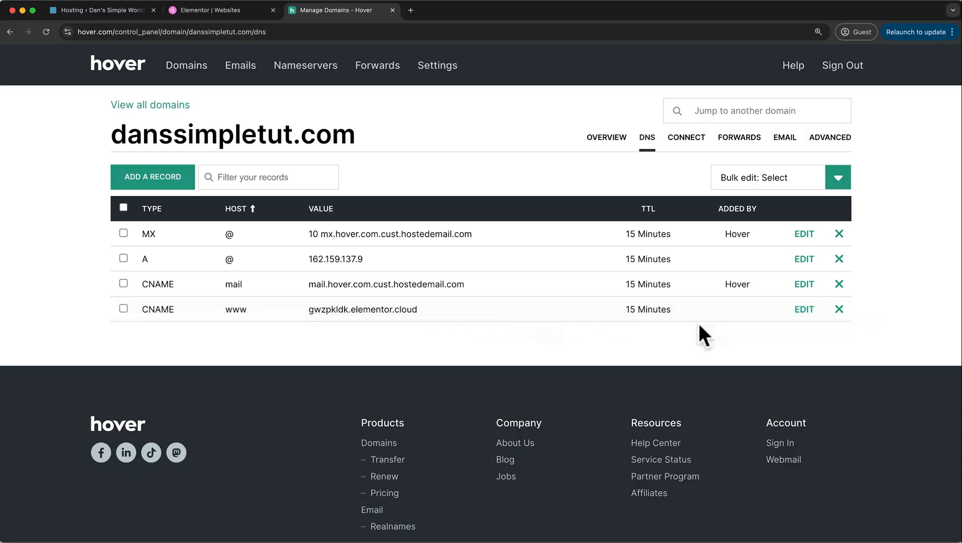
Delete the mail CNAME record and the MX record in Hover, and switch back to Elementor to complete the Connect domain guide.
click(839, 284)
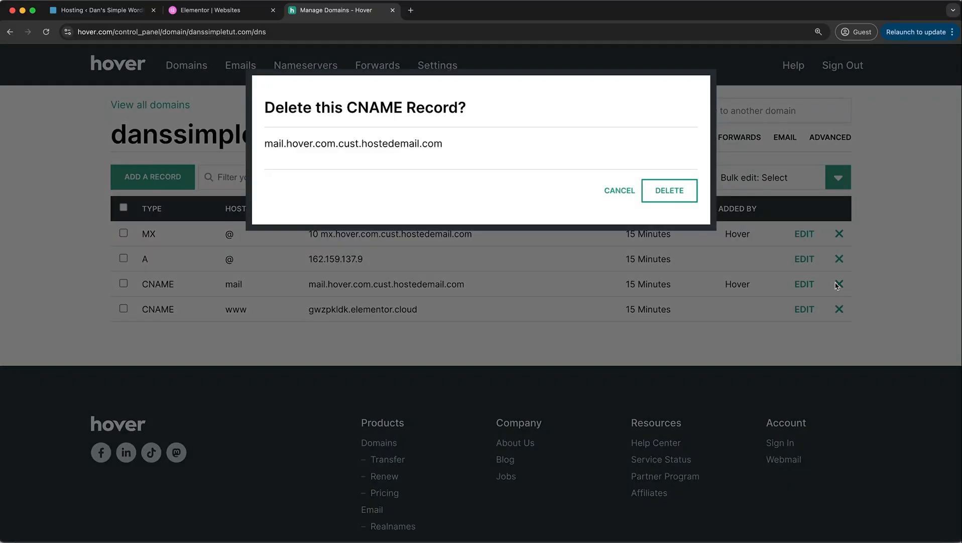
click(687, 190)
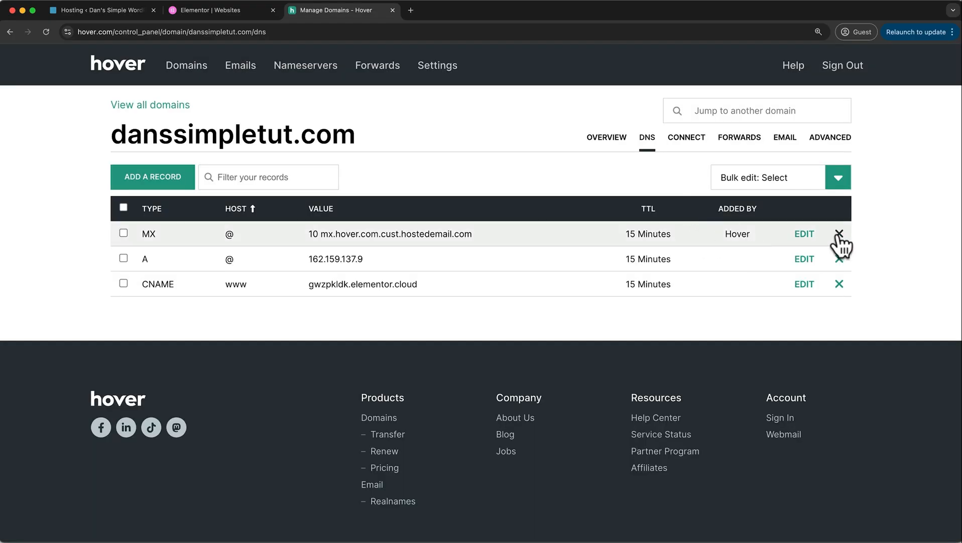
click(839, 235)
click(683, 190)
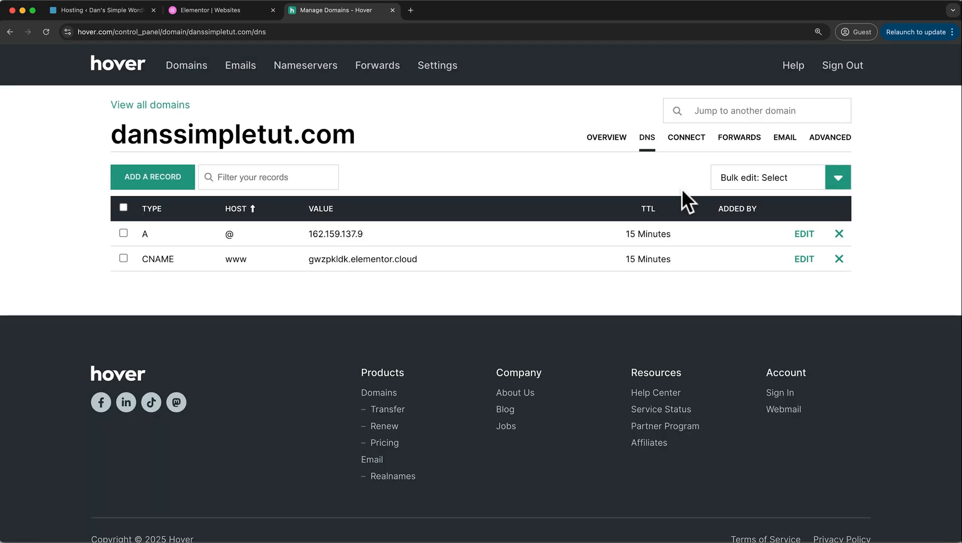
click(212, 17)
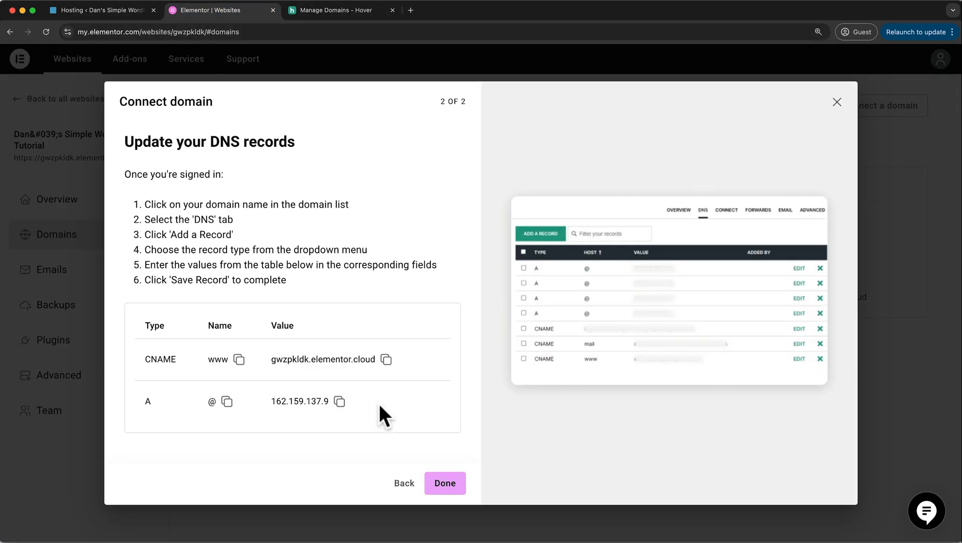
click(449, 484)
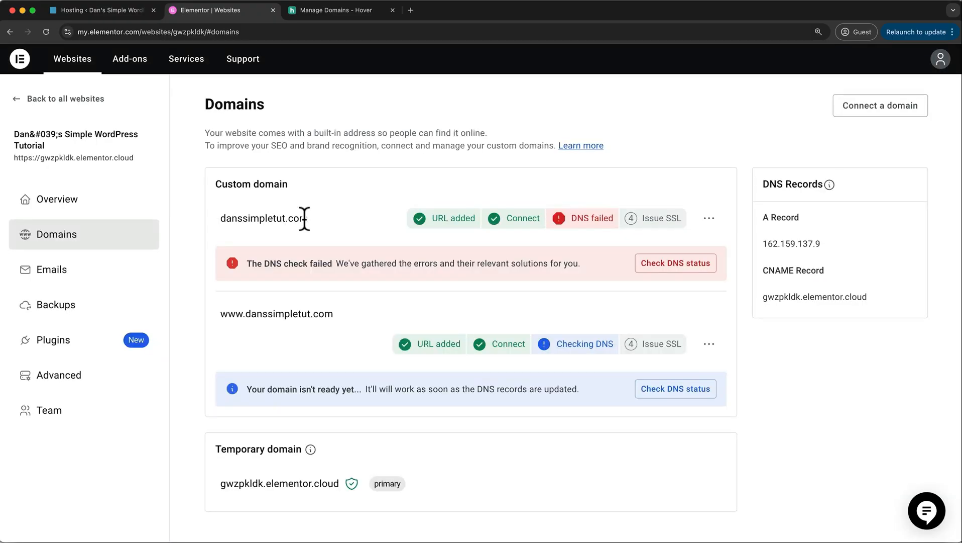
Copy the custom domain danssimpletut.com, open it in a new tab, and look through the homepage down to the About Us section.
drag(304, 218, 219, 219)
right_click(219, 219)
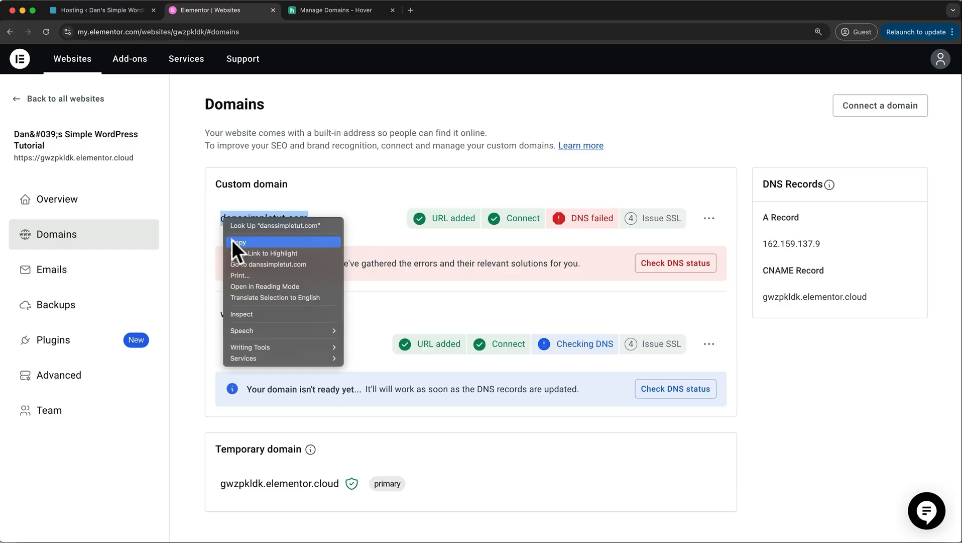
click(232, 240)
click(411, 10)
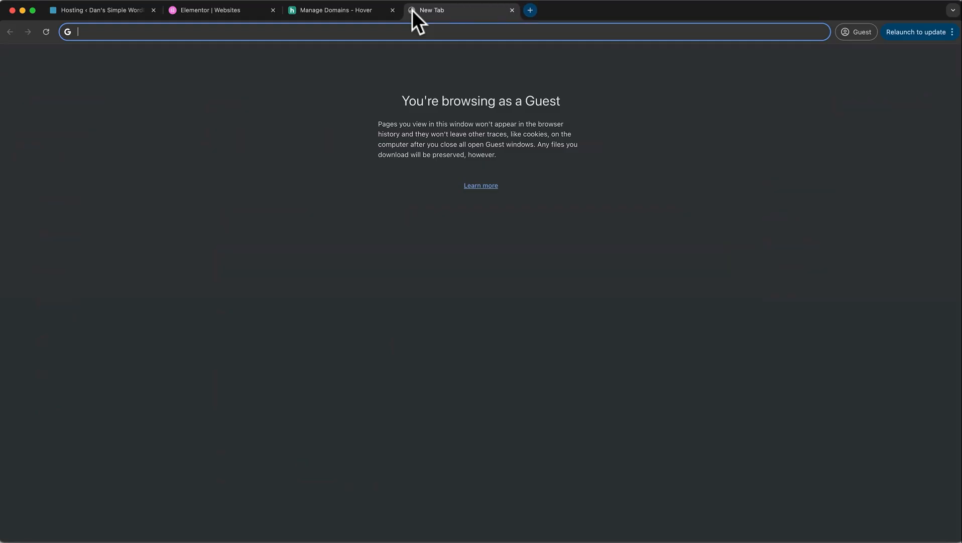
key(super+v)
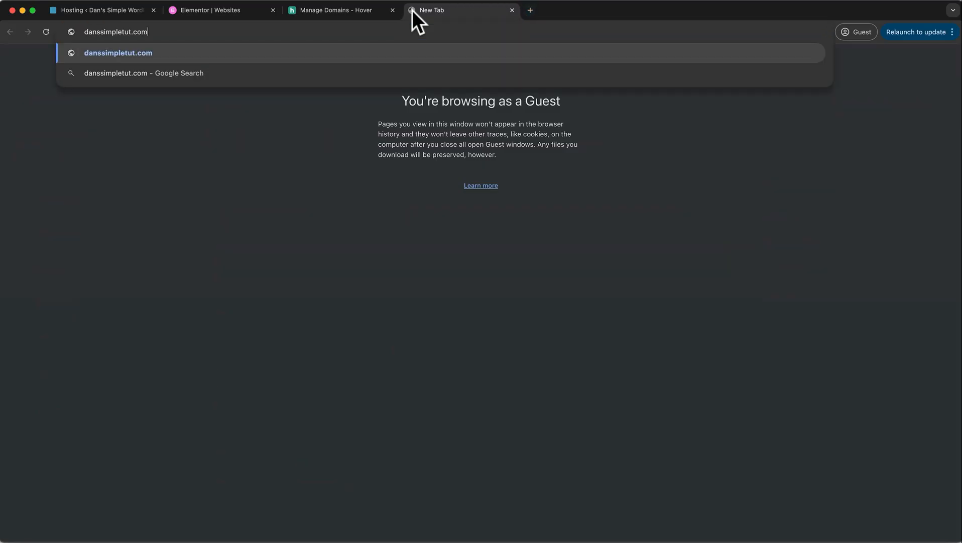
key(Return)
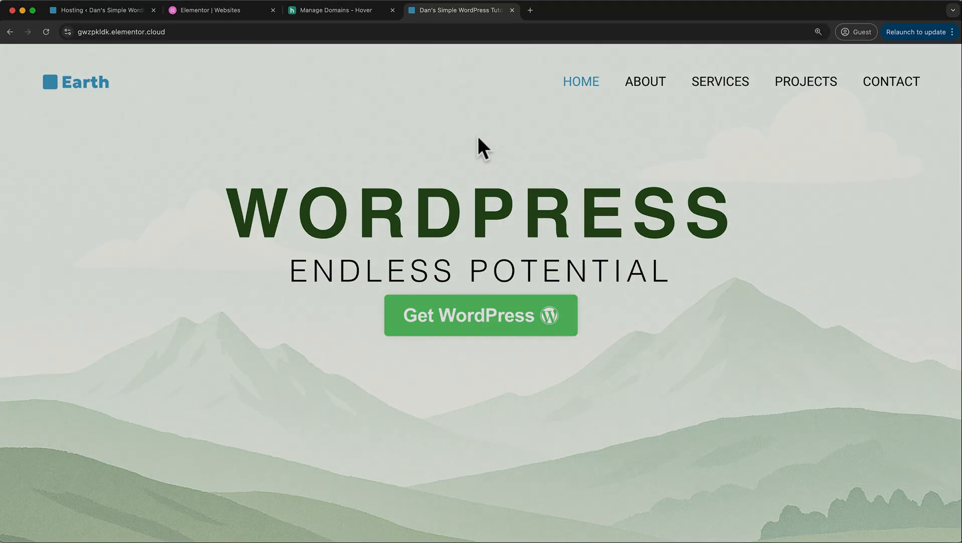
scroll(483, 142, down, 5)
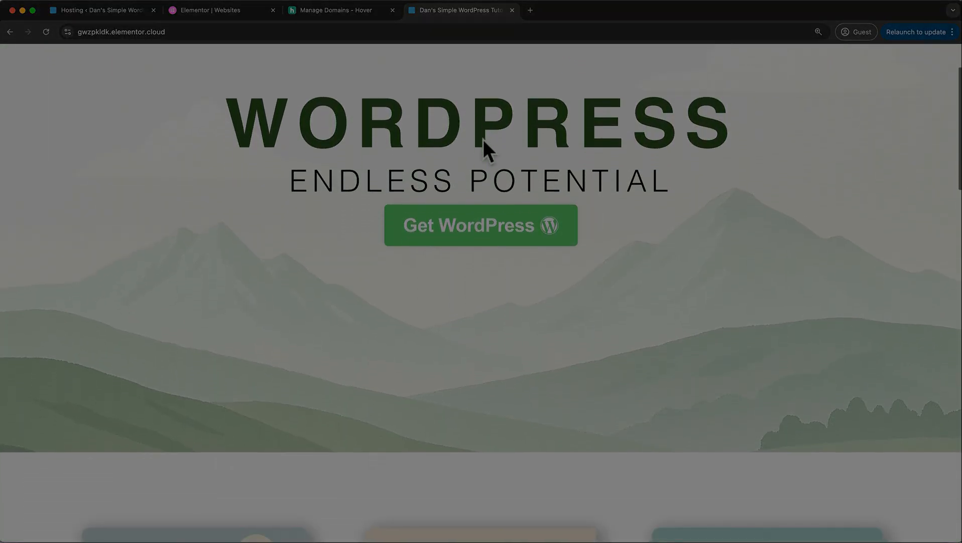
scroll(483, 142, down, 5)
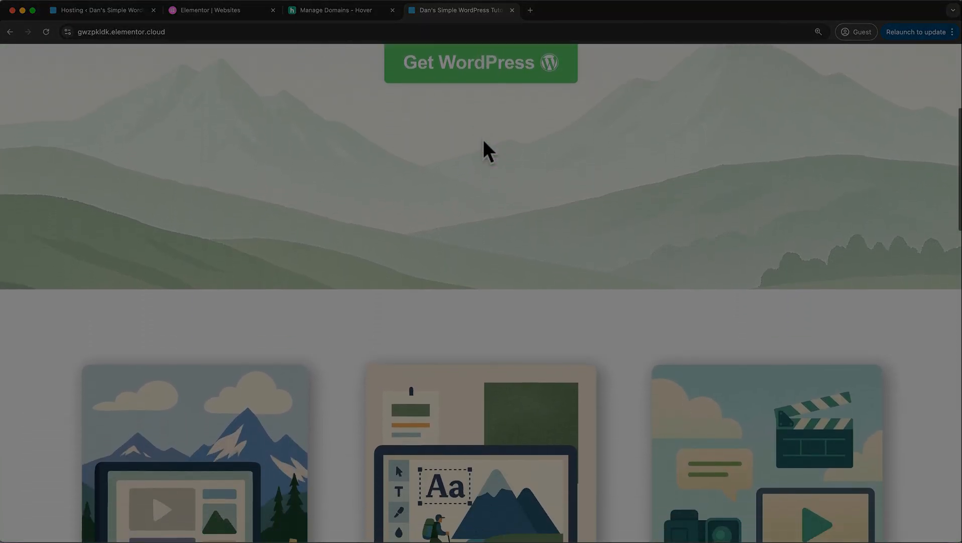
scroll(483, 142, down, 7)
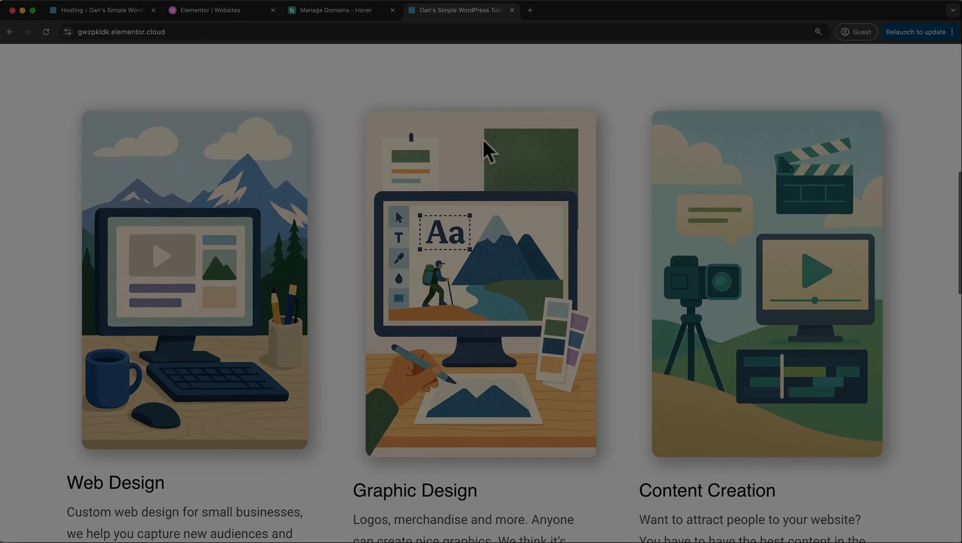
scroll(483, 141, down, 7)
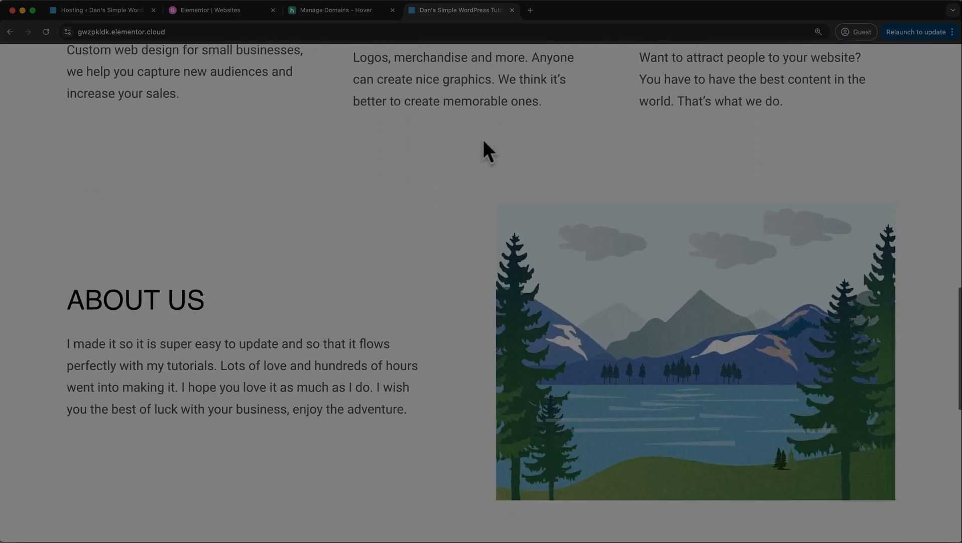